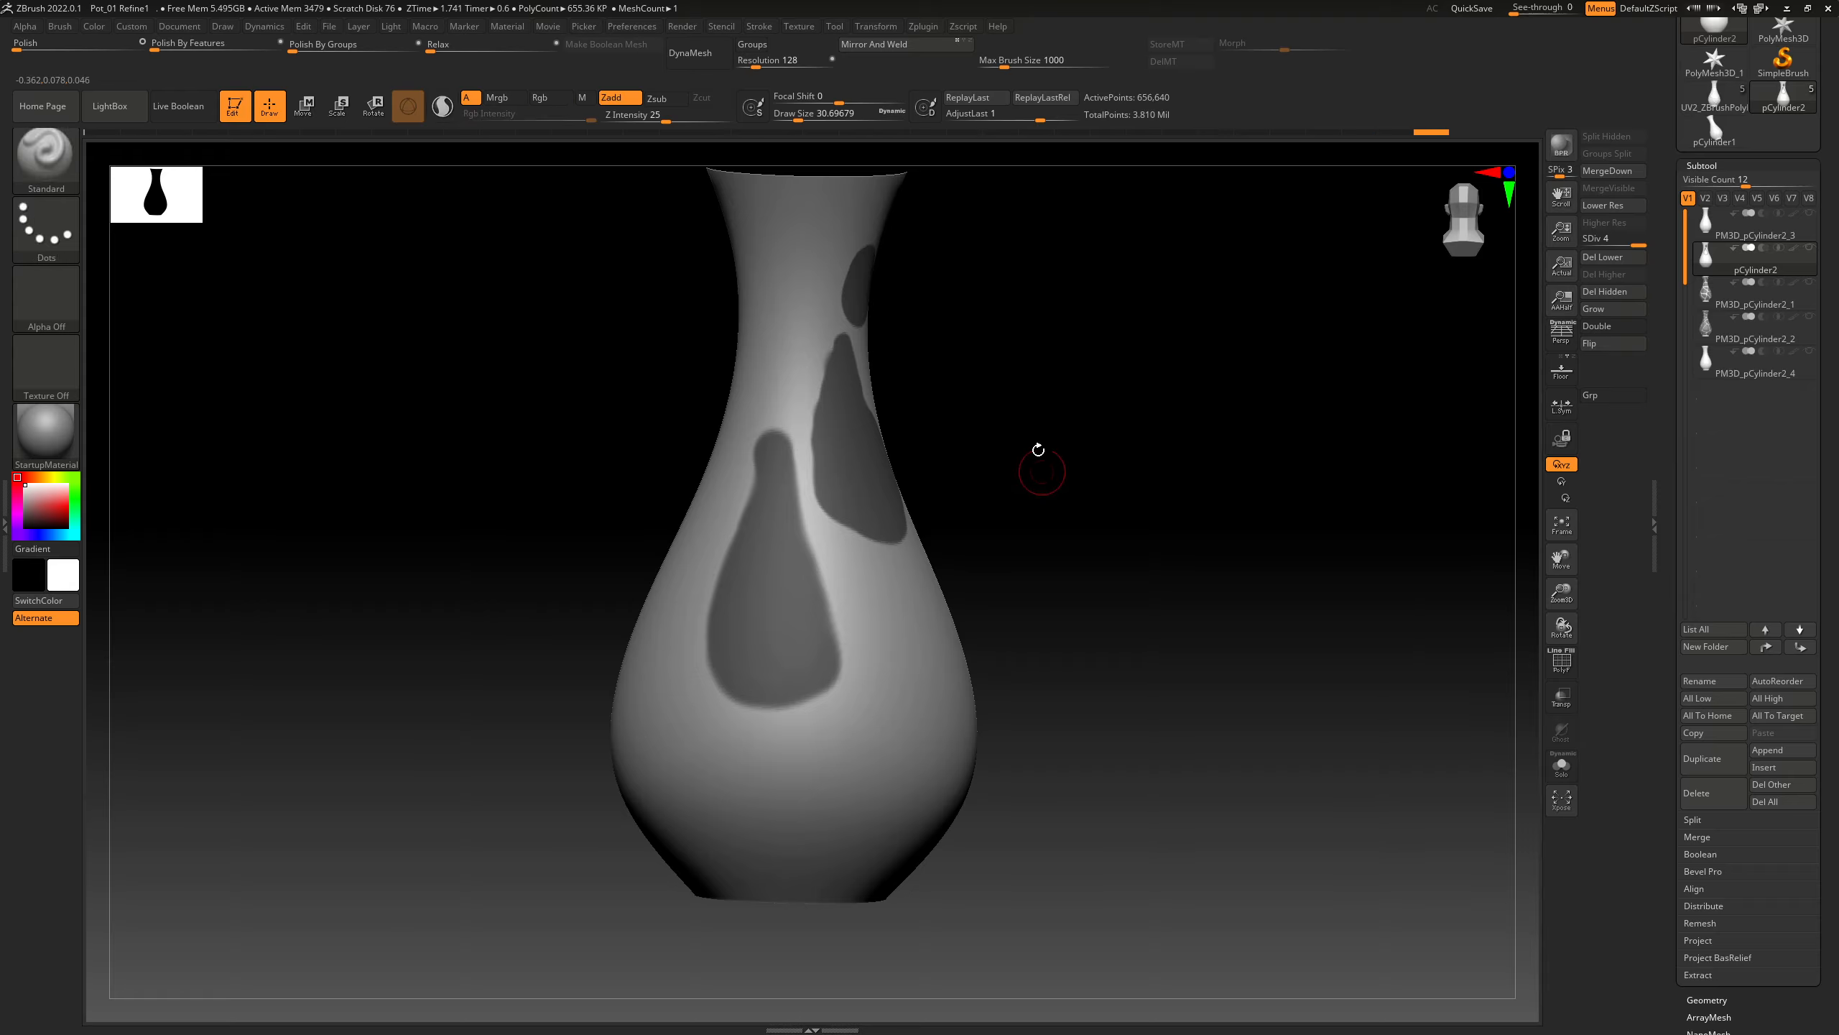
Select the PM3D_pCylinder2_1 subtool and examine its masked cell pattern around the vase
mouse_move(1043, 470)
mouse_down()
mouse_move(932, 329)
mouse_move(1084, 440)
mouse_move(932, 480)
mouse_move(840, 424)
mouse_move(1100, 391)
mouse_up()
click(1713, 298)
mouse_move(994, 440)
mouse_down()
mouse_move(1080, 472)
mouse_move(1034, 464)
mouse_up()
key(s)
mouse_move(1061, 580)
alt+mouse_down()
mouse_move(1113, 489)
mouse_move(1216, 500)
alt+mouse_up()
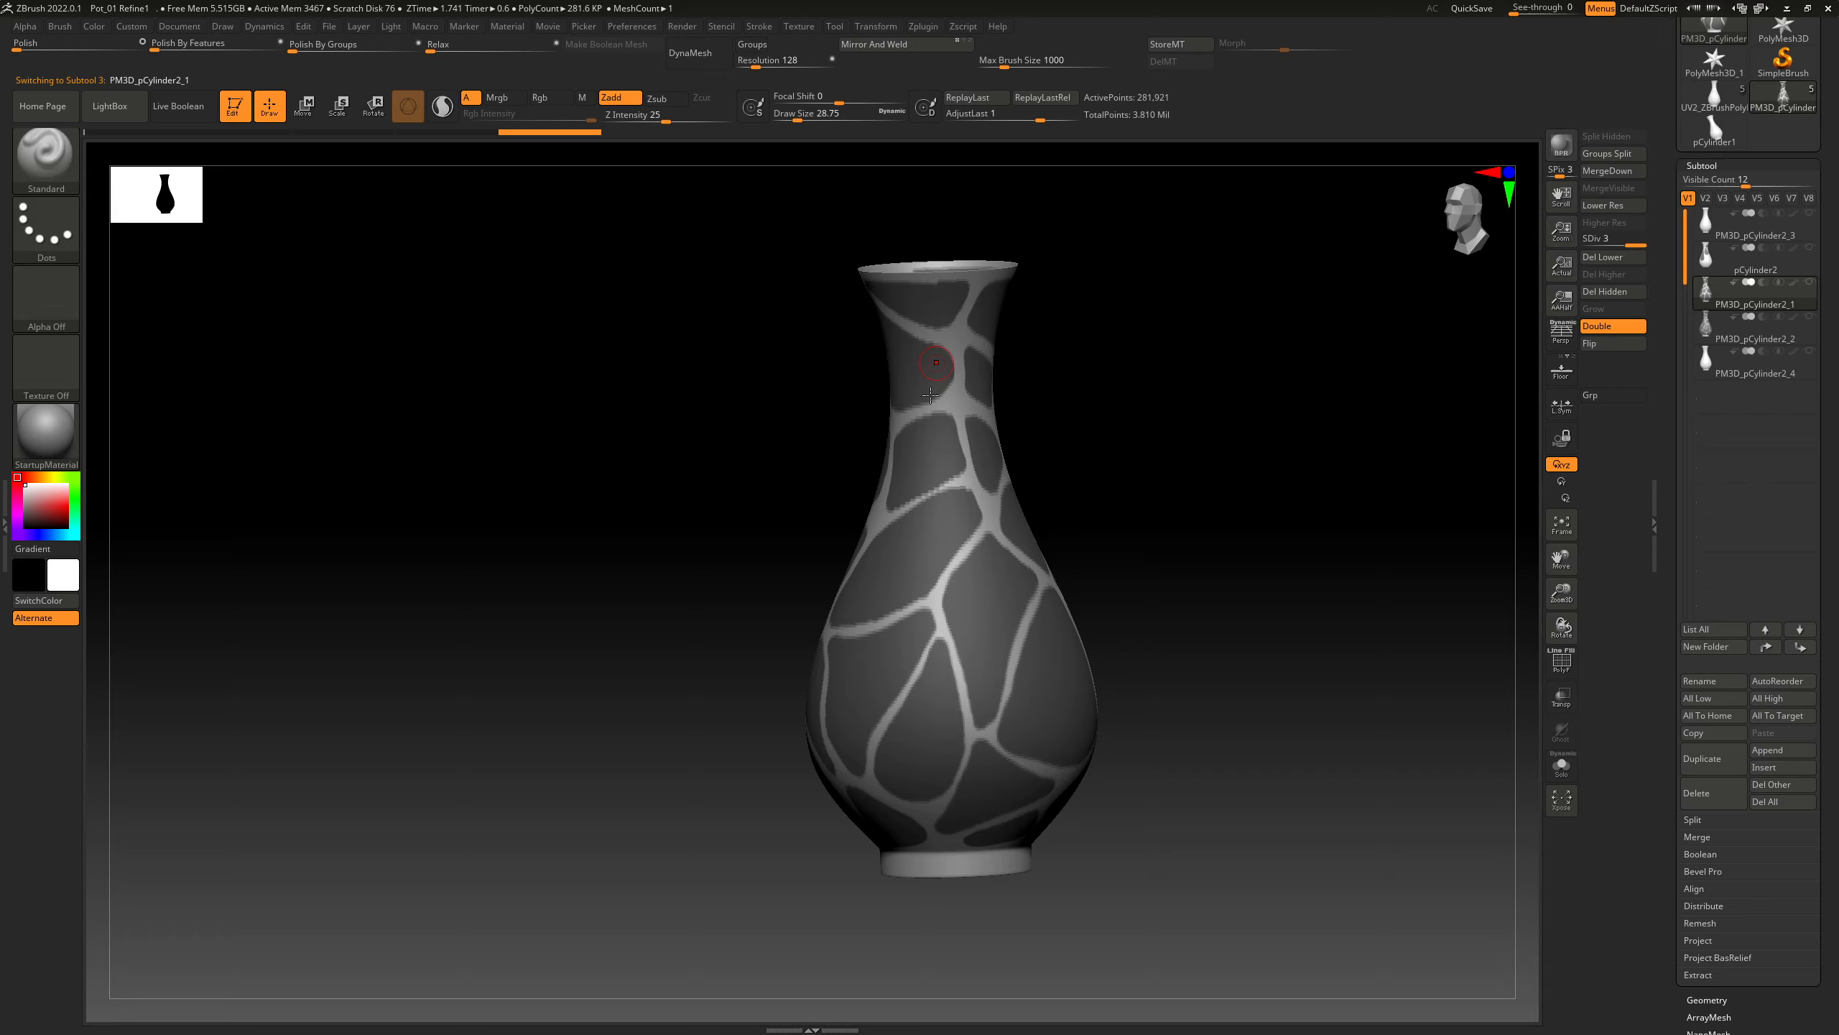
mouse_move(1106, 444)
mouse_down()
mouse_move(1174, 452)
mouse_move(1154, 378)
mouse_move(1252, 320)
mouse_move(1359, 361)
mouse_move(1166, 396)
mouse_move(1122, 477)
mouse_up()
drag(1122, 476, 1115, 438)
mouse_move(921, 439)
alt+right_down()
mouse_move(922, 486)
mouse_move(930, 441)
alt+right_up()
key(f)
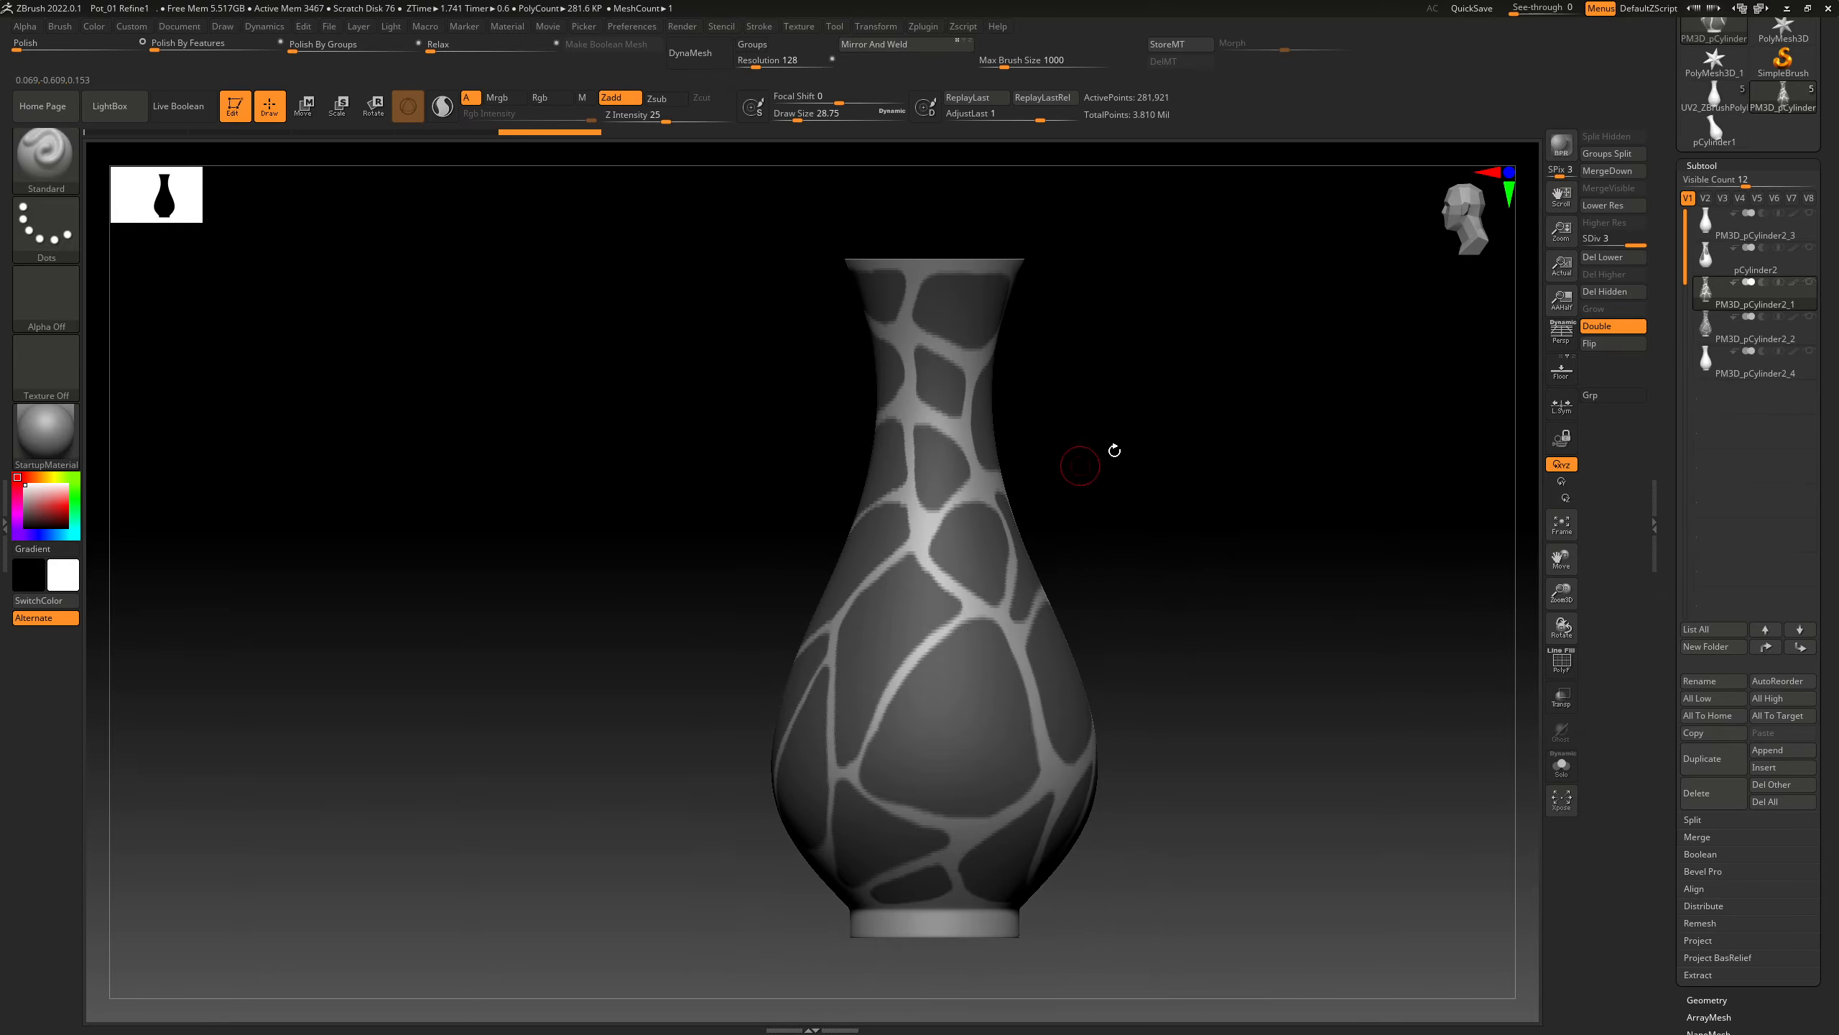
Compare the mask edges on the PM3D_pCylinder2_2 subtool with those on PM3D_pCylinder2_1 around the vase neck
click(1713, 329)
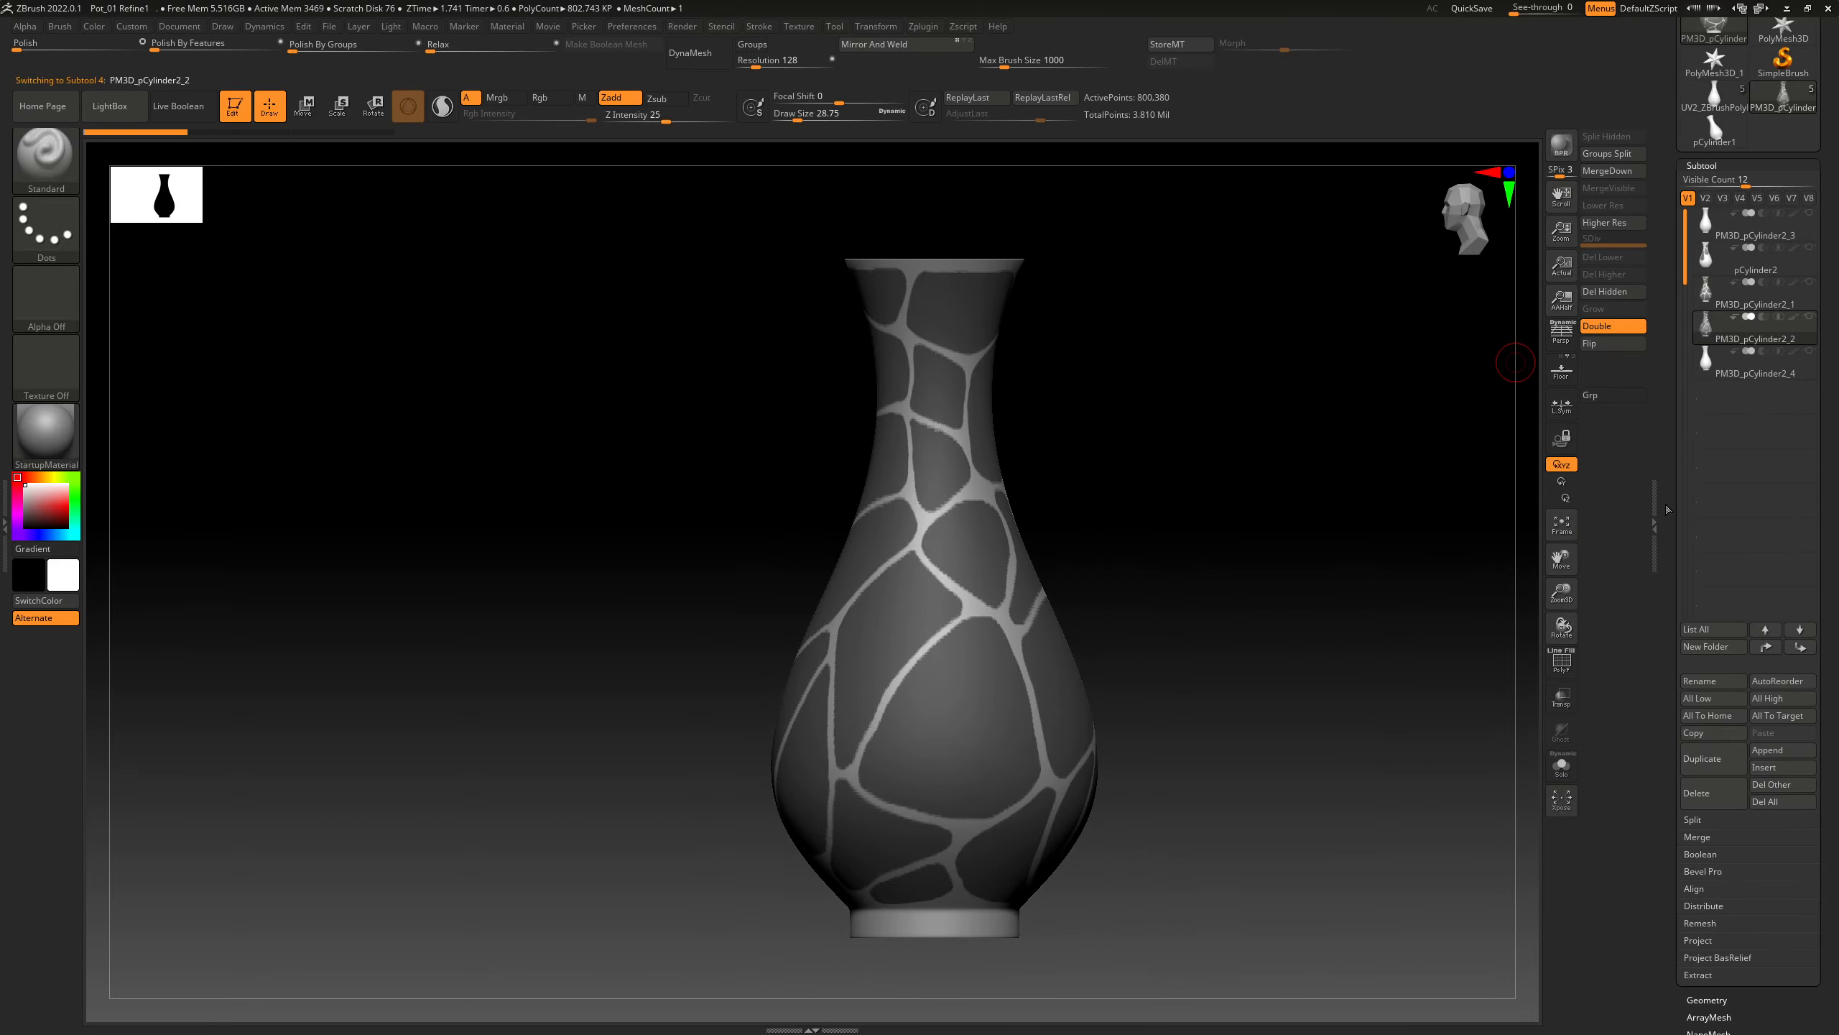
alt+right_drag(914, 338, 919, 413)
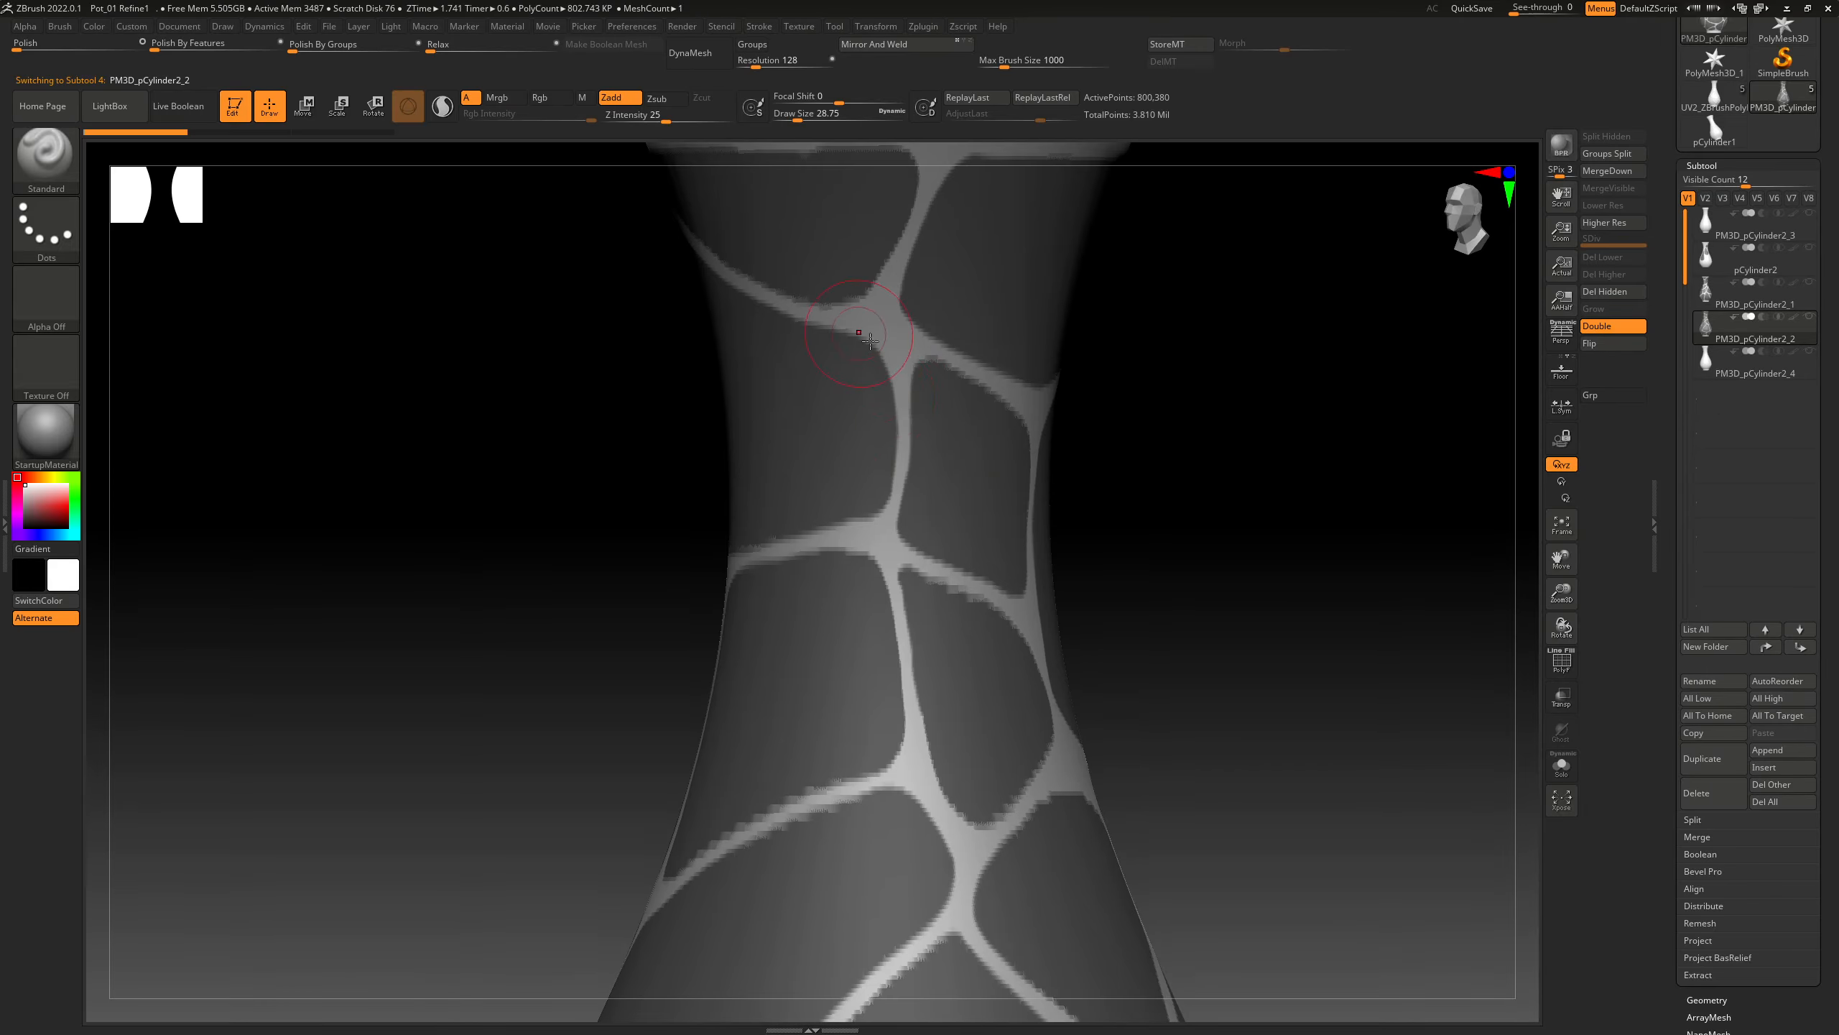
click(1766, 295)
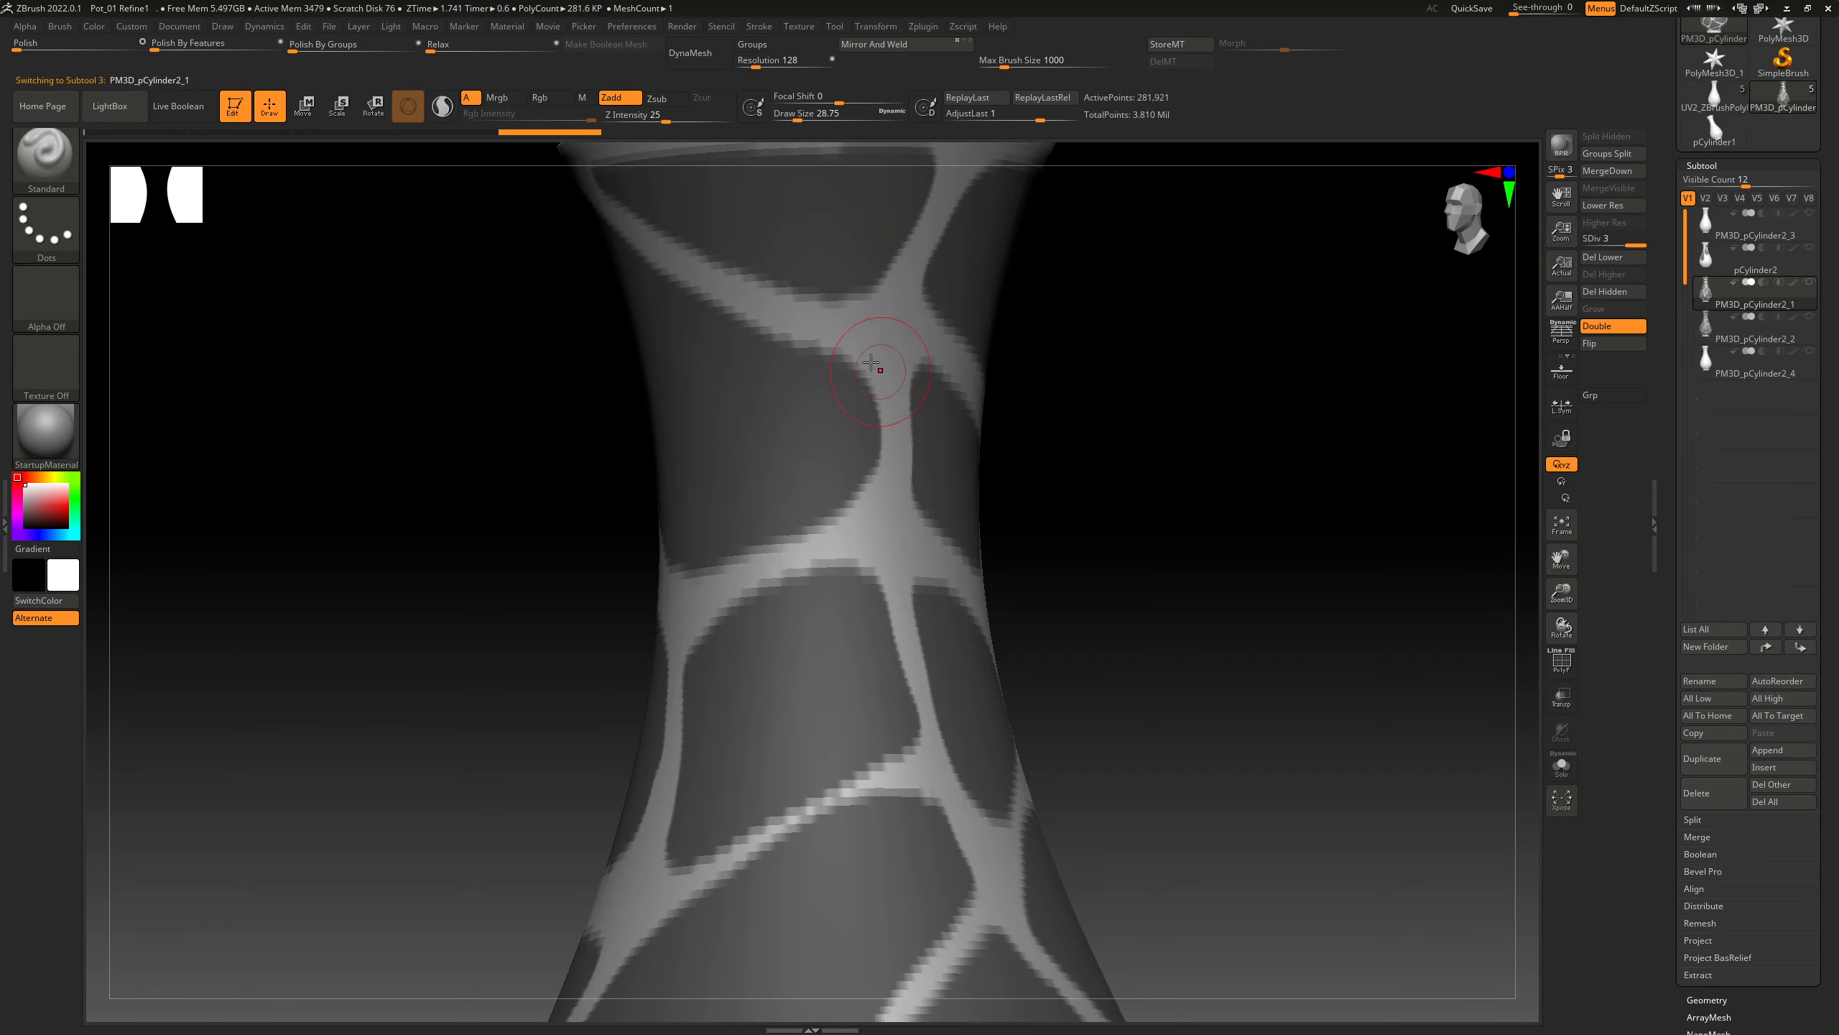
key(f)
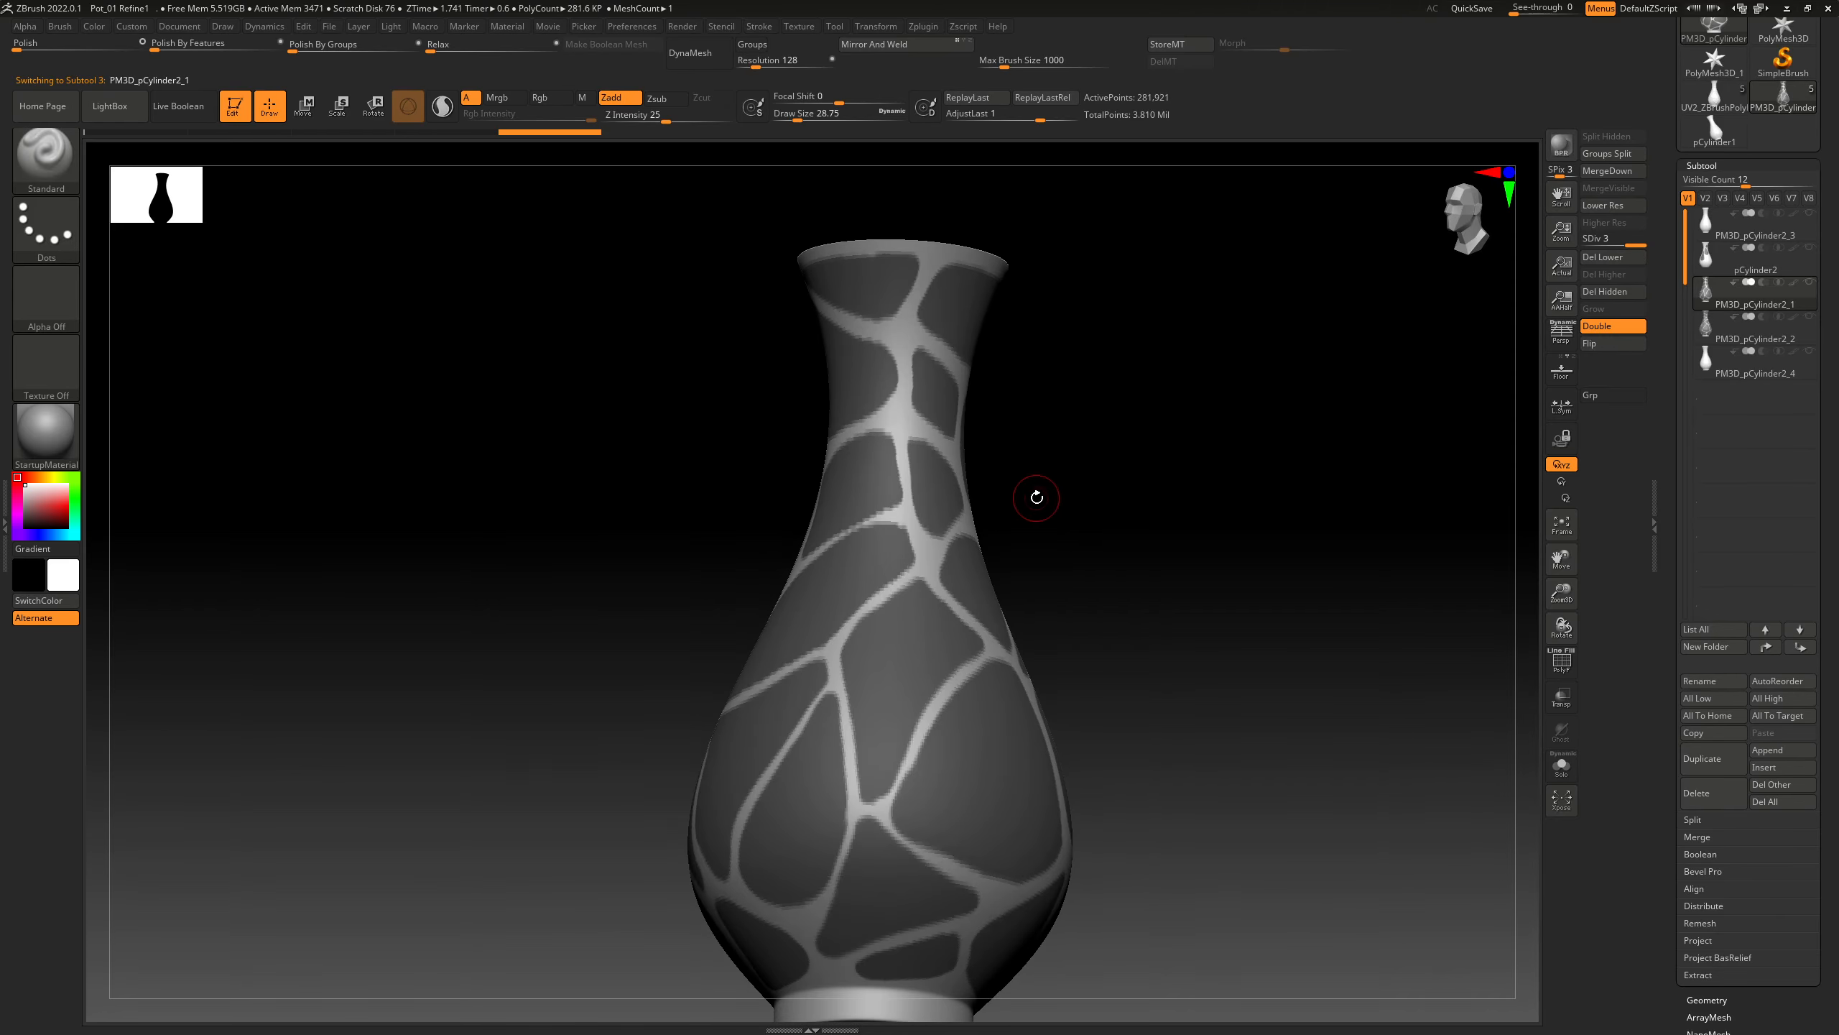
drag(1037, 497, 1098, 416)
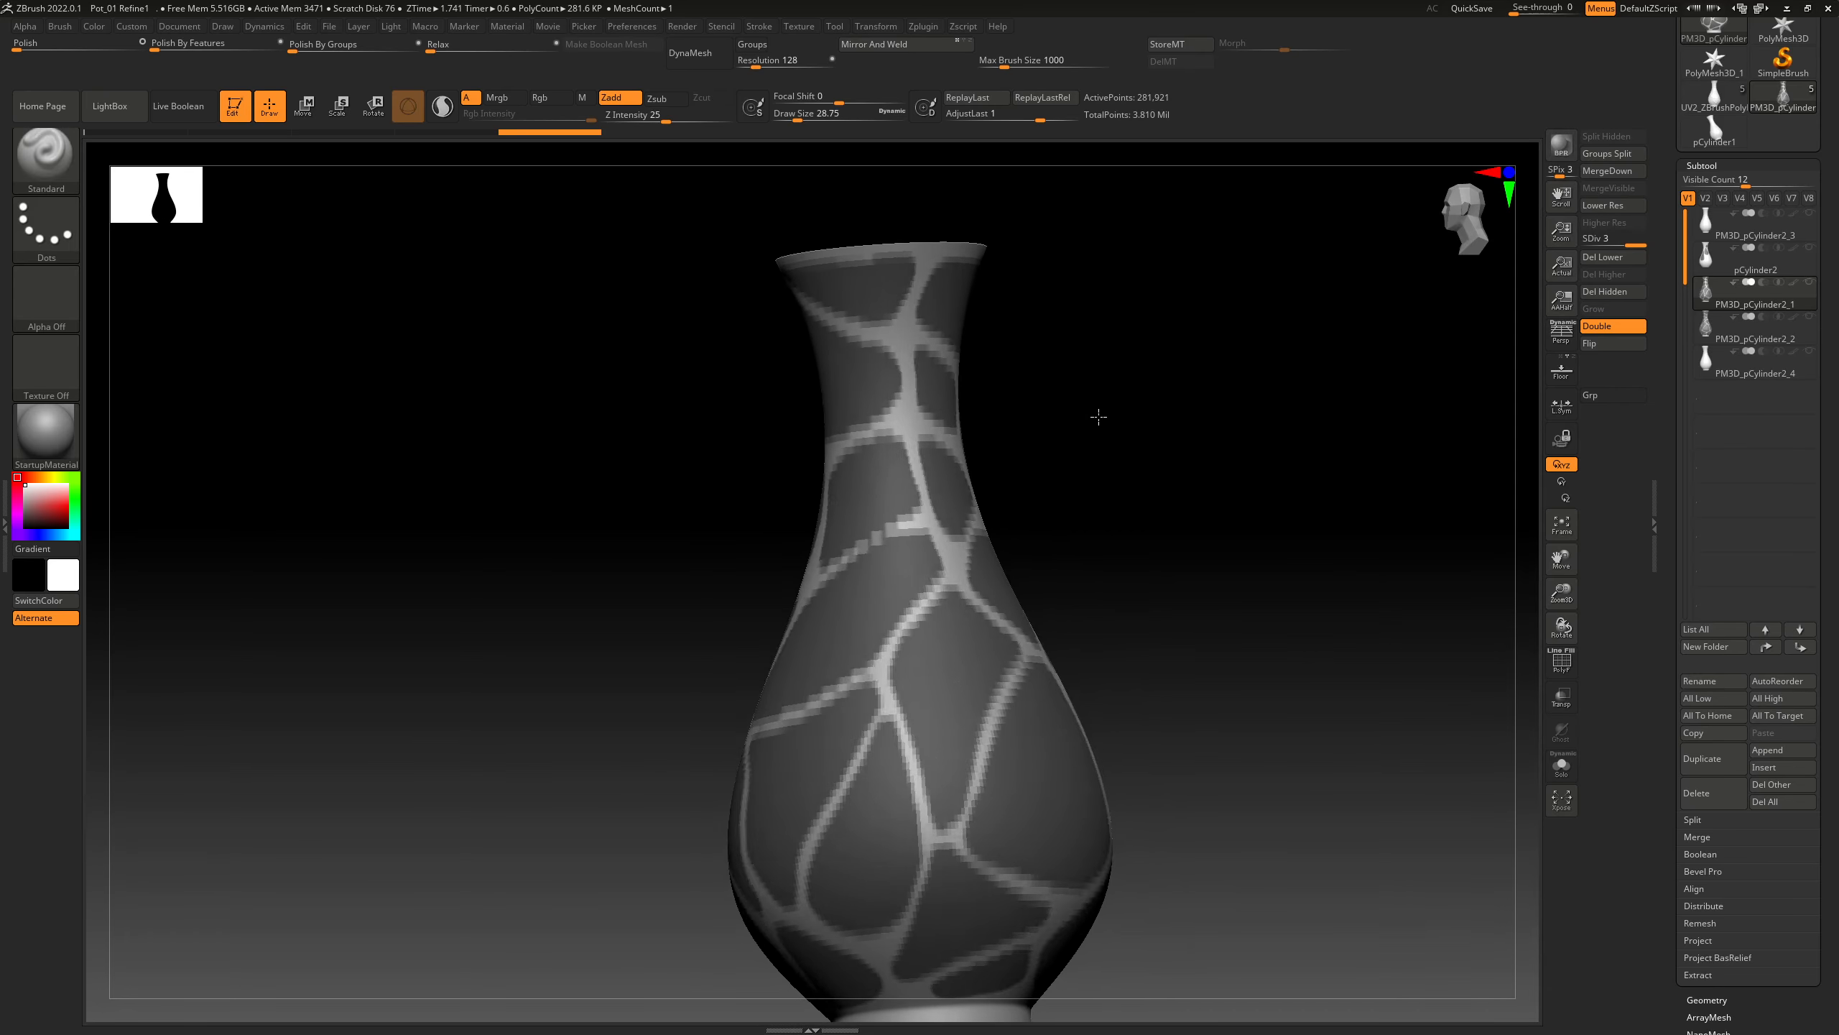
mouse_move(929, 355)
ctrl+right_down()
mouse_move(920, 405)
mouse_move(899, 347)
ctrl+right_up()
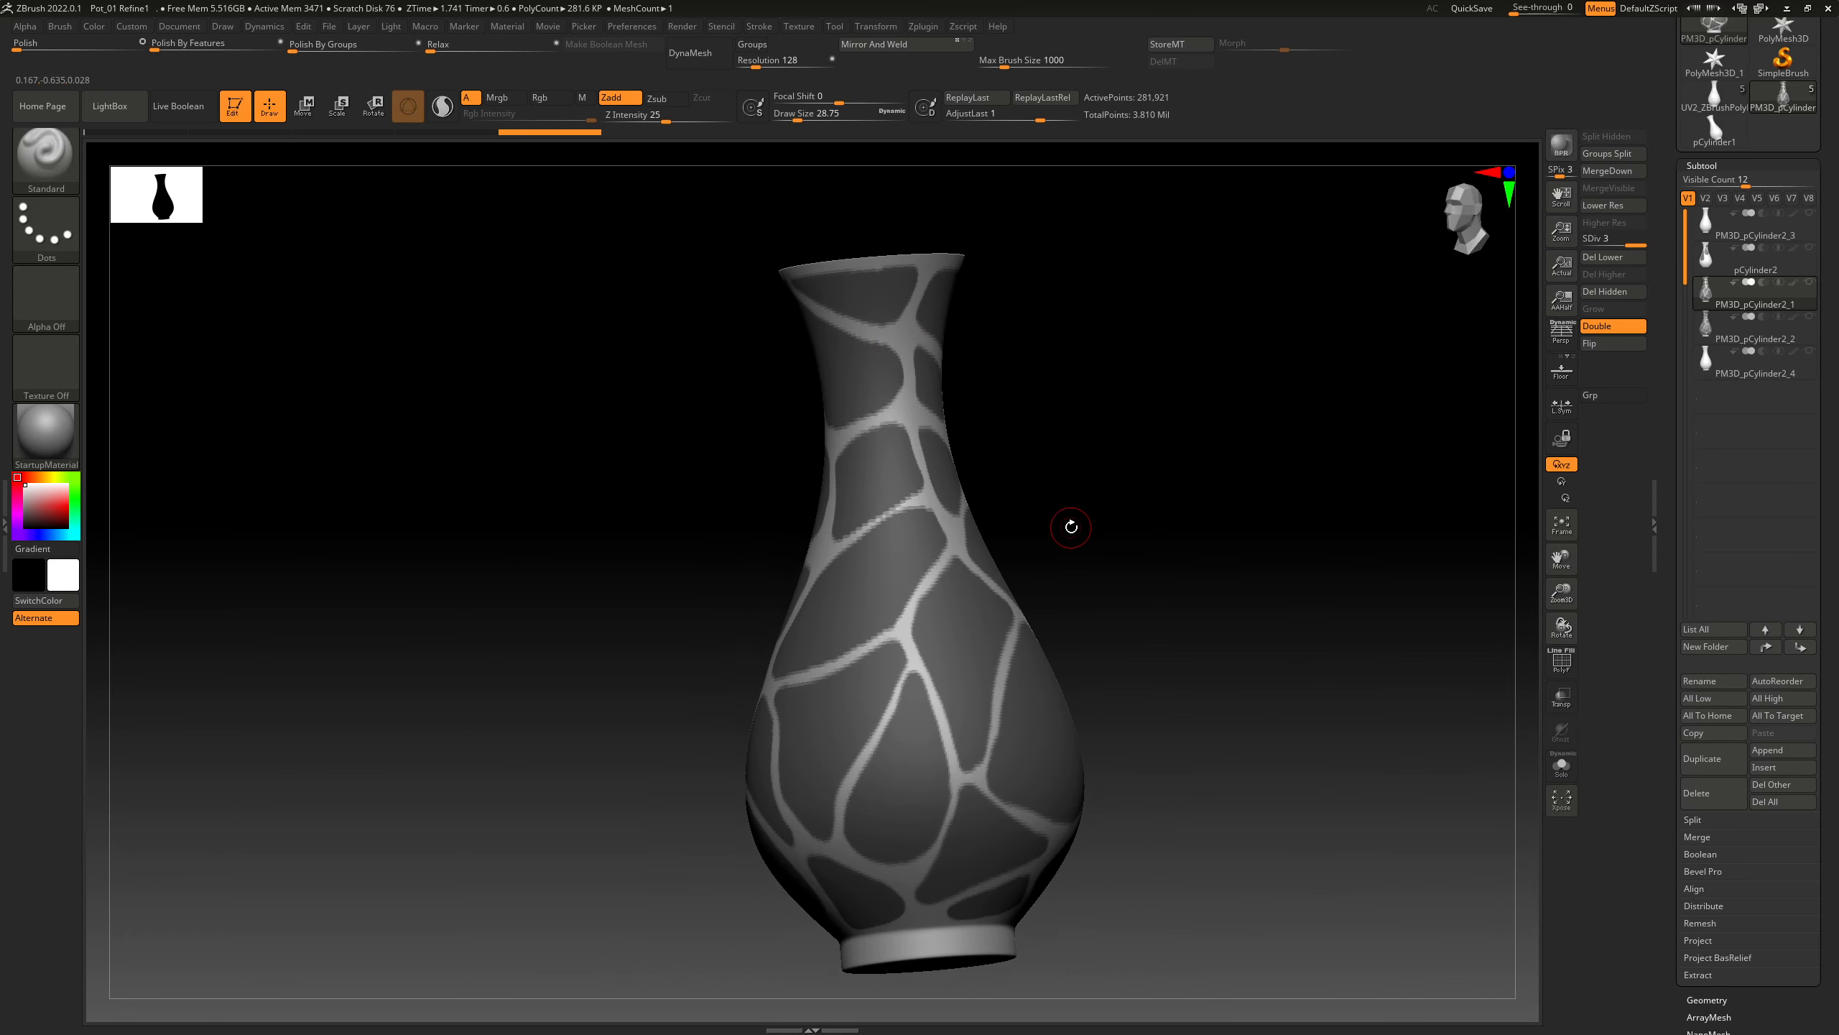
drag(1071, 527, 939, 579)
ctrl+right_drag(917, 701, 878, 542)
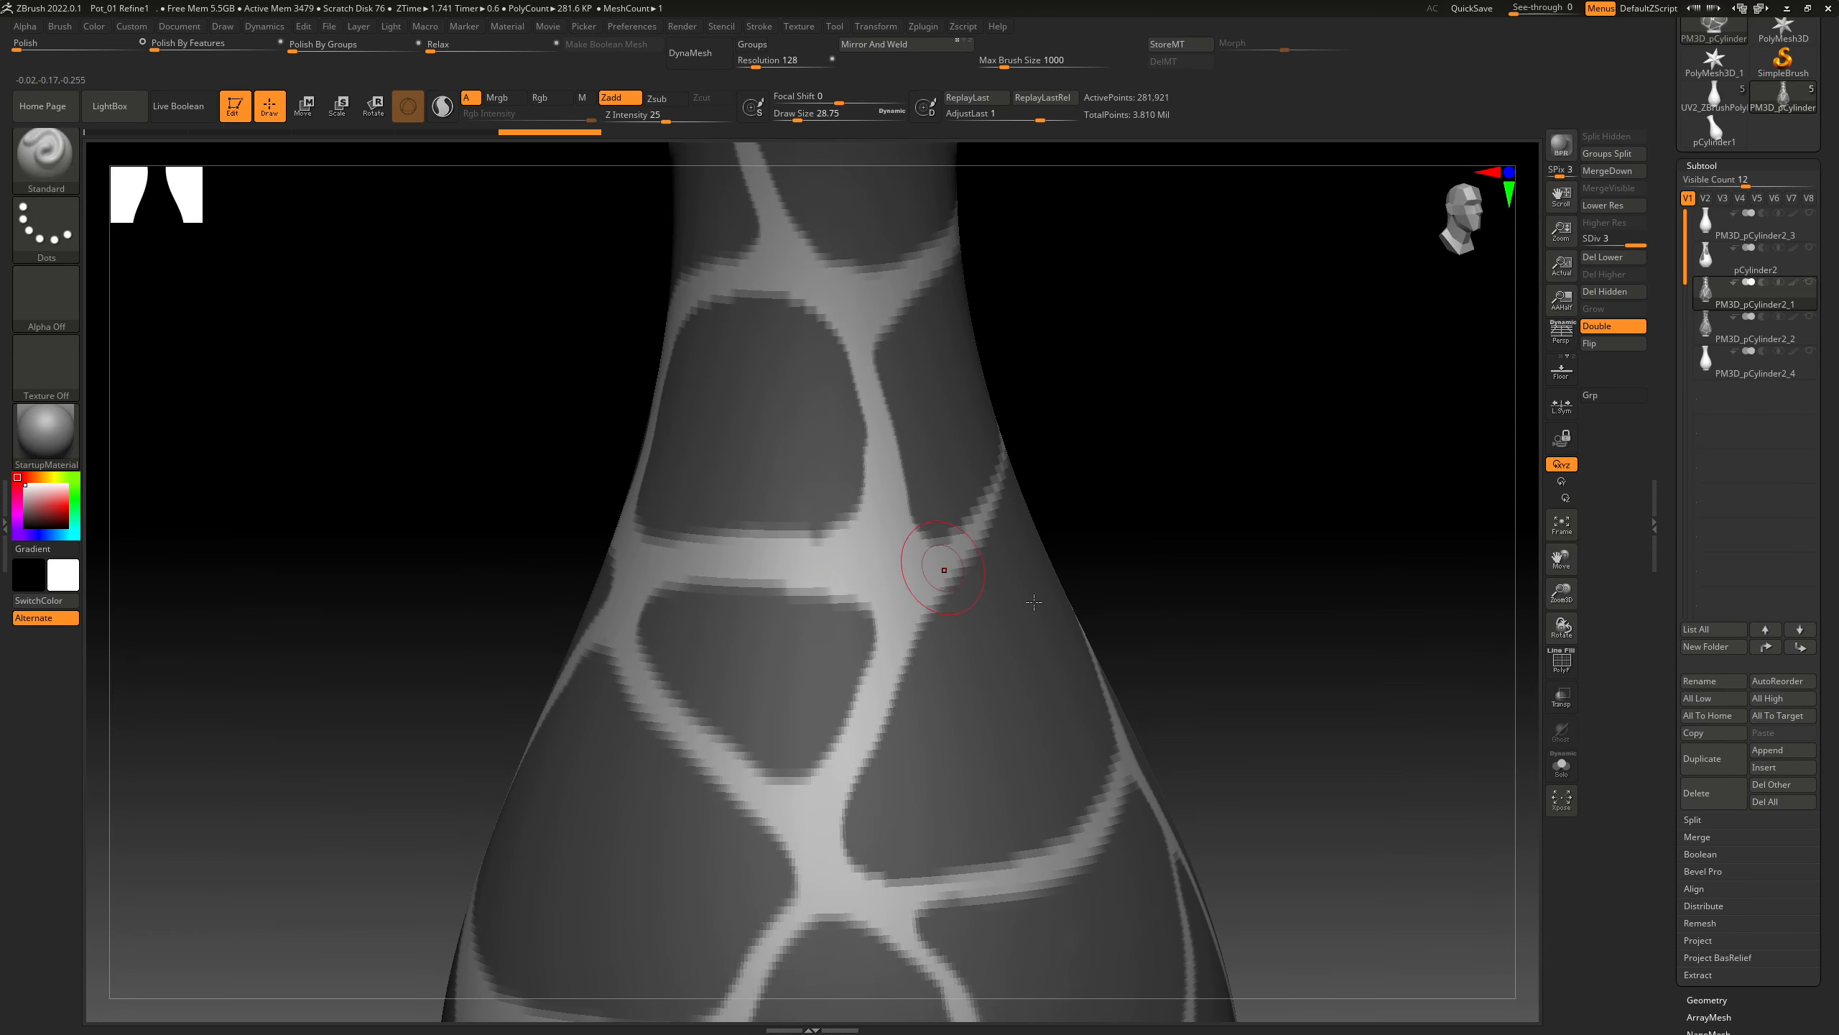
key(f)
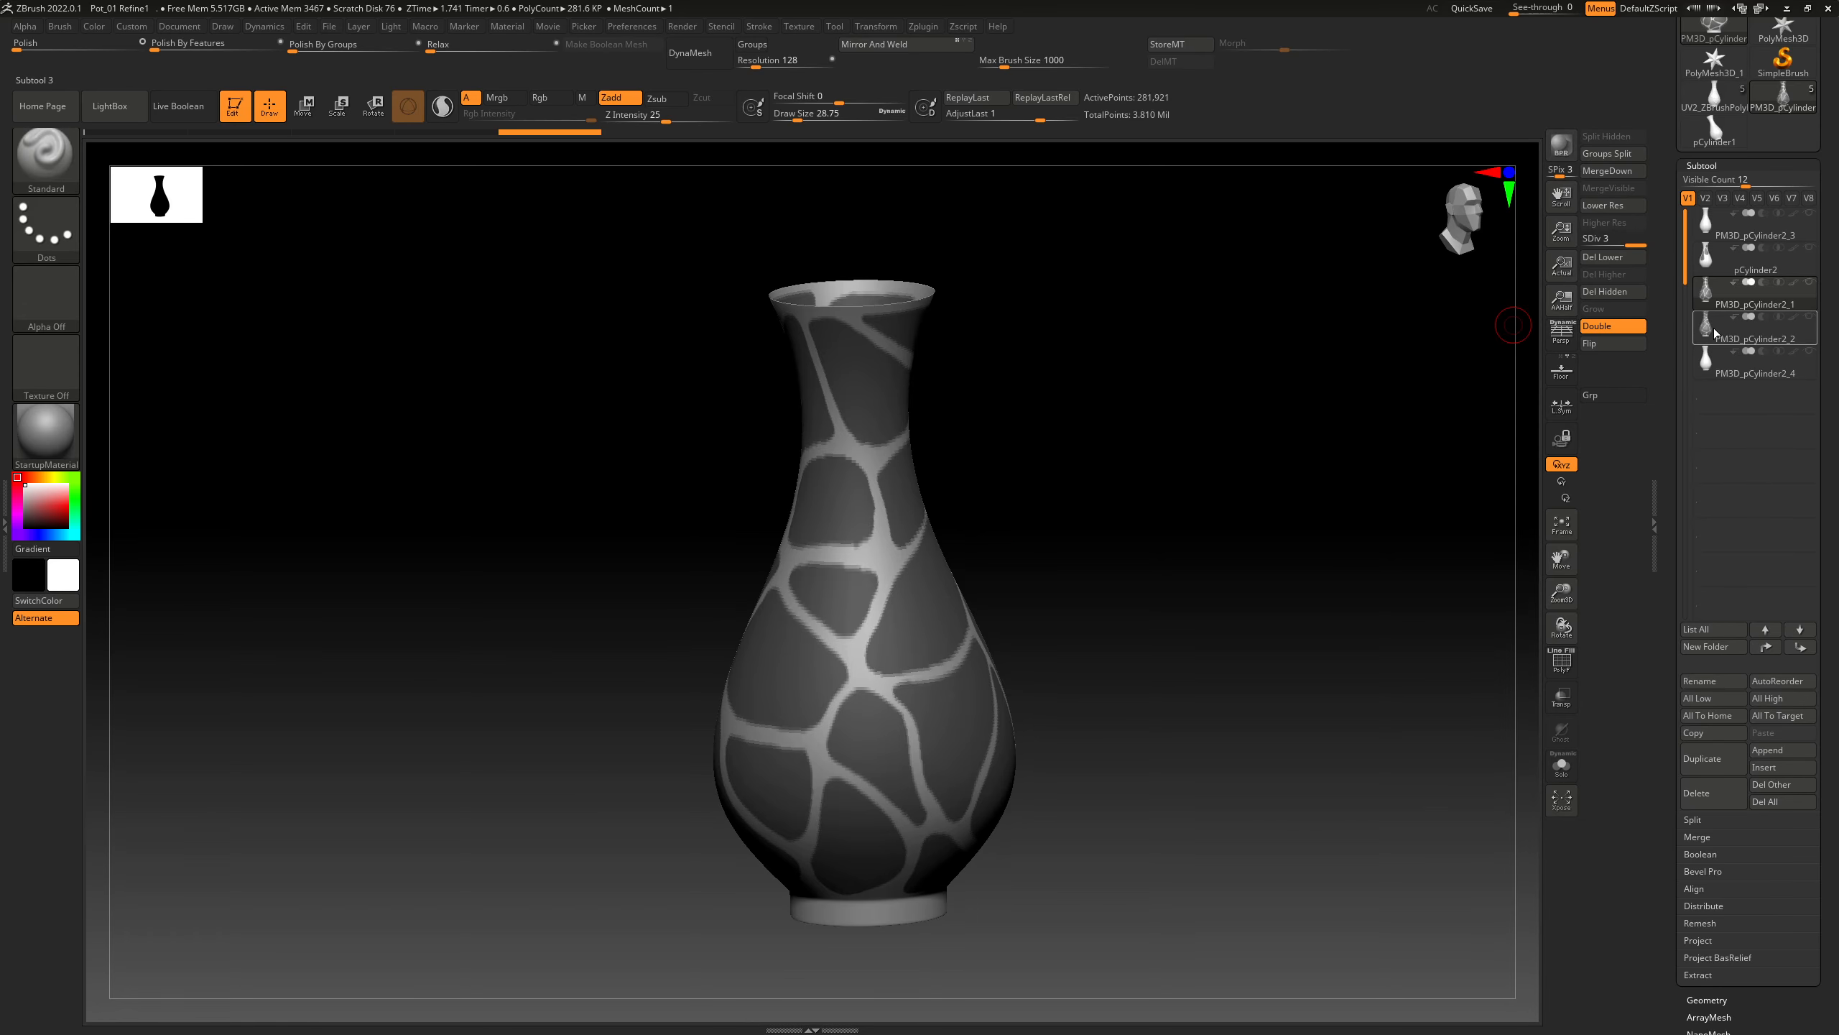
Make PM3D_pCylinder2_2 the active subtool and inspect its masked cells and thin gaps on all sides of the vase
click(1714, 330)
drag(1312, 590, 1125, 631)
ctrl+right_drag(914, 638, 912, 551)
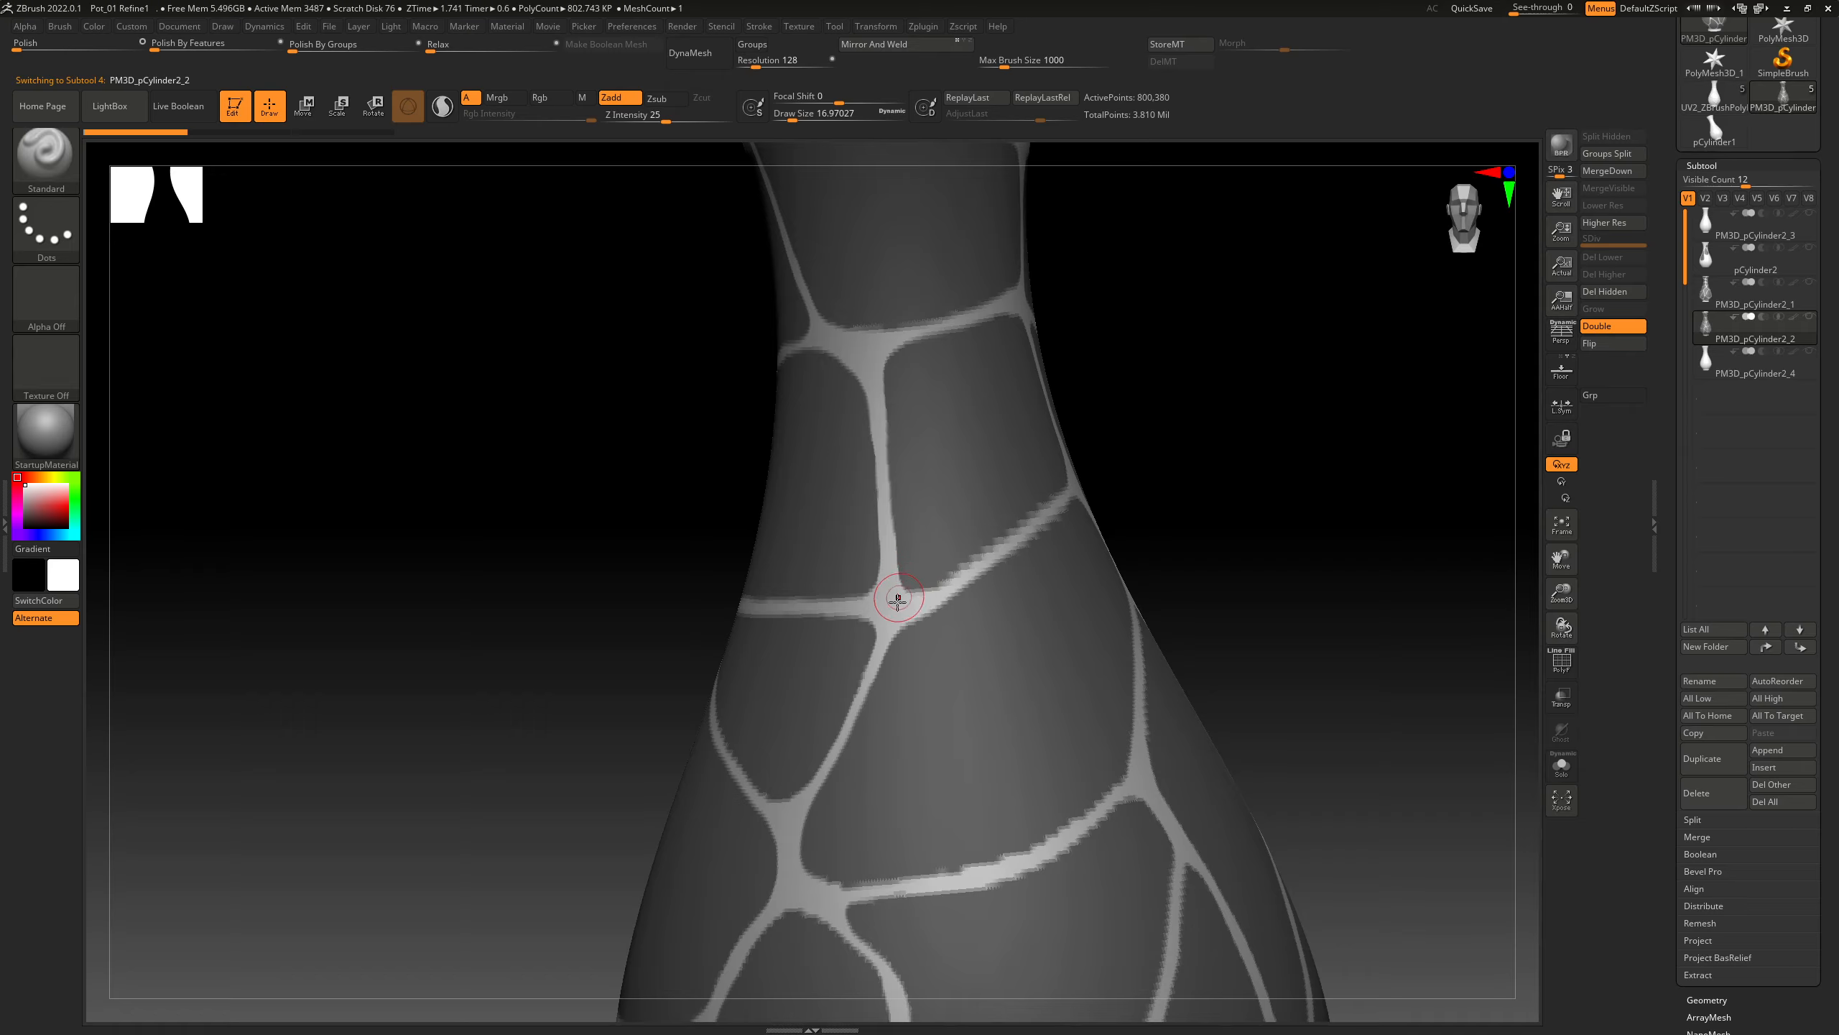
ctrl+right_drag(1224, 510, 1184, 485)
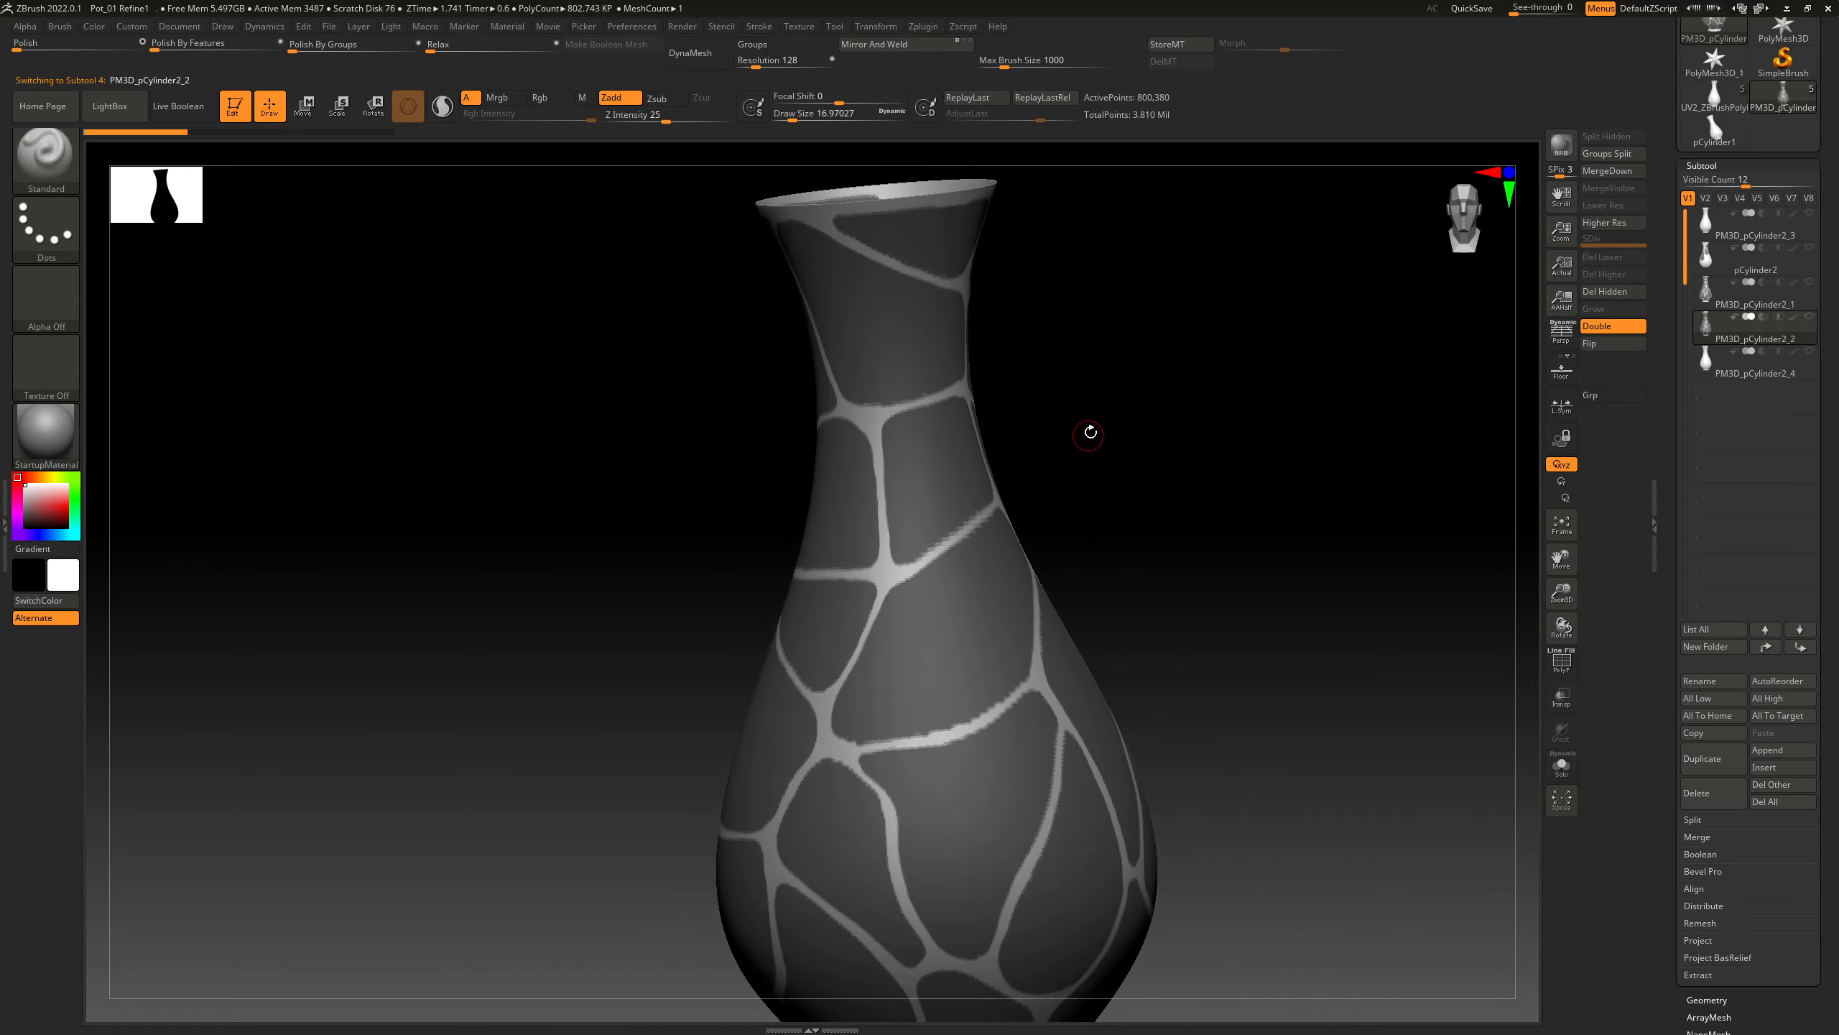
drag(1089, 431, 1224, 427)
alt+drag(1163, 696, 1214, 629)
drag(1175, 538, 1202, 527)
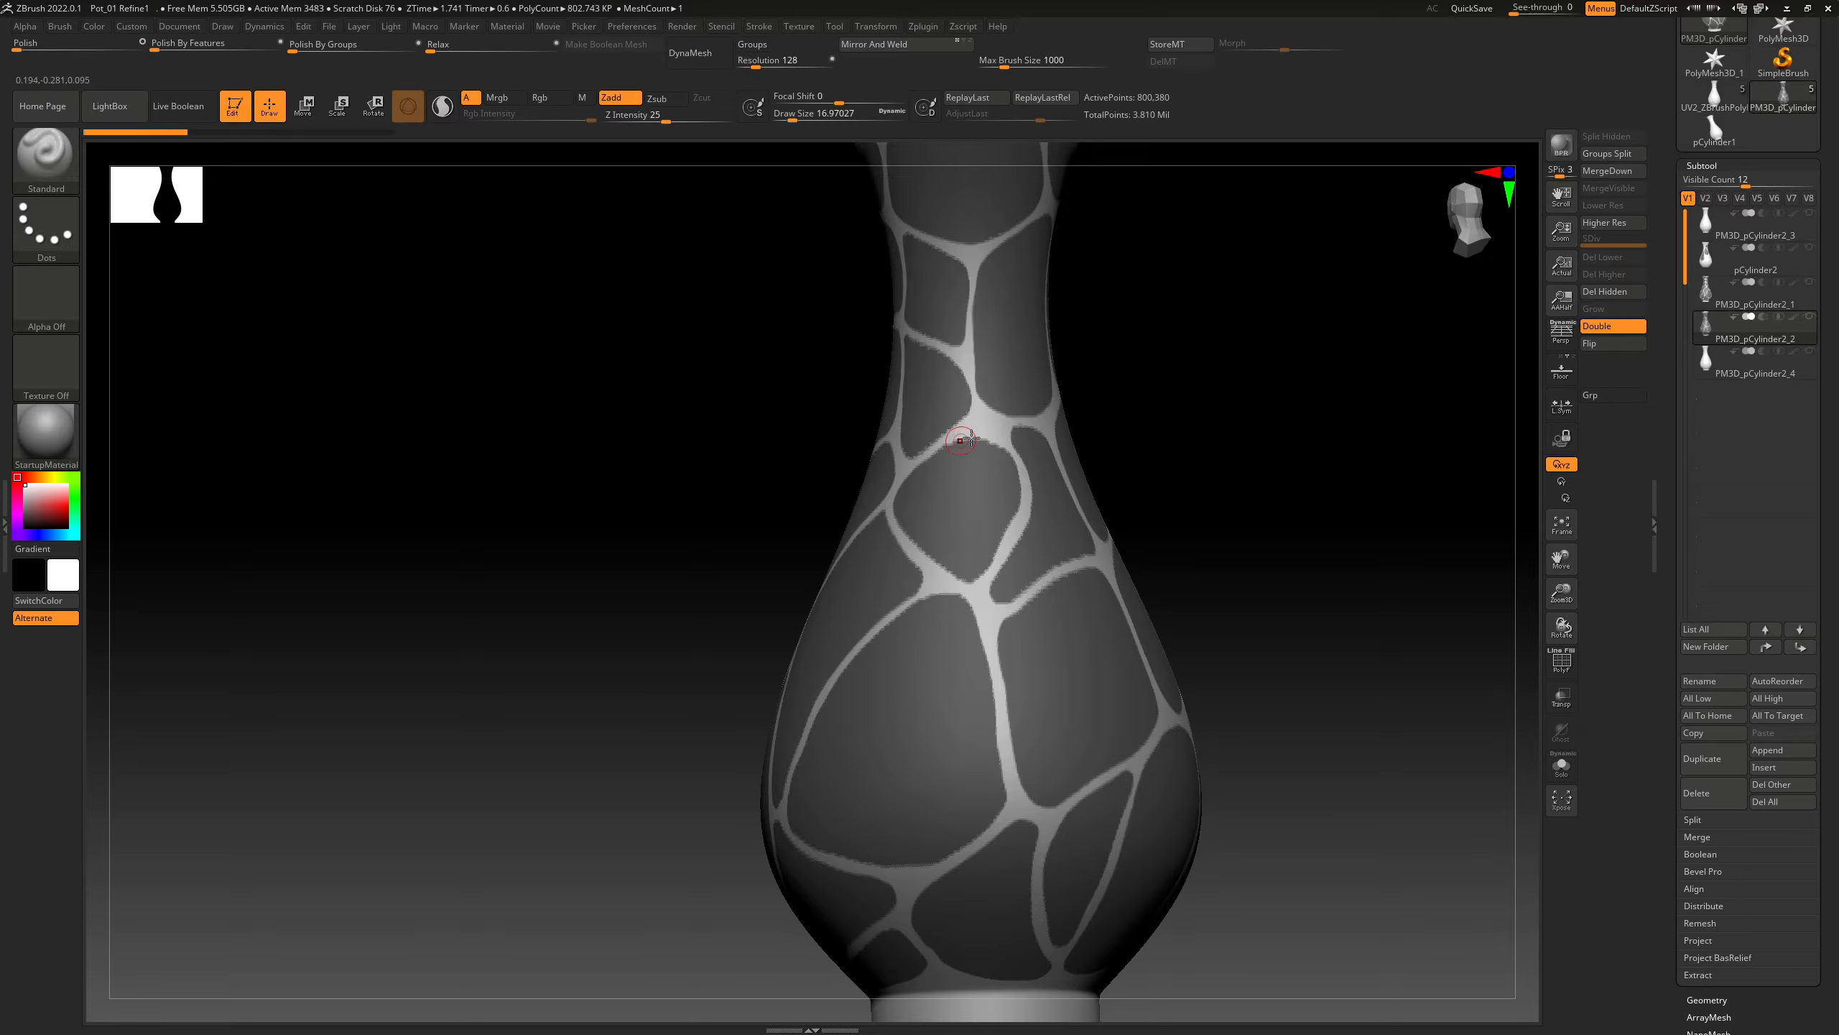
alt+drag(1168, 403, 1174, 464)
ctrl+right_drag(993, 499, 990, 511)
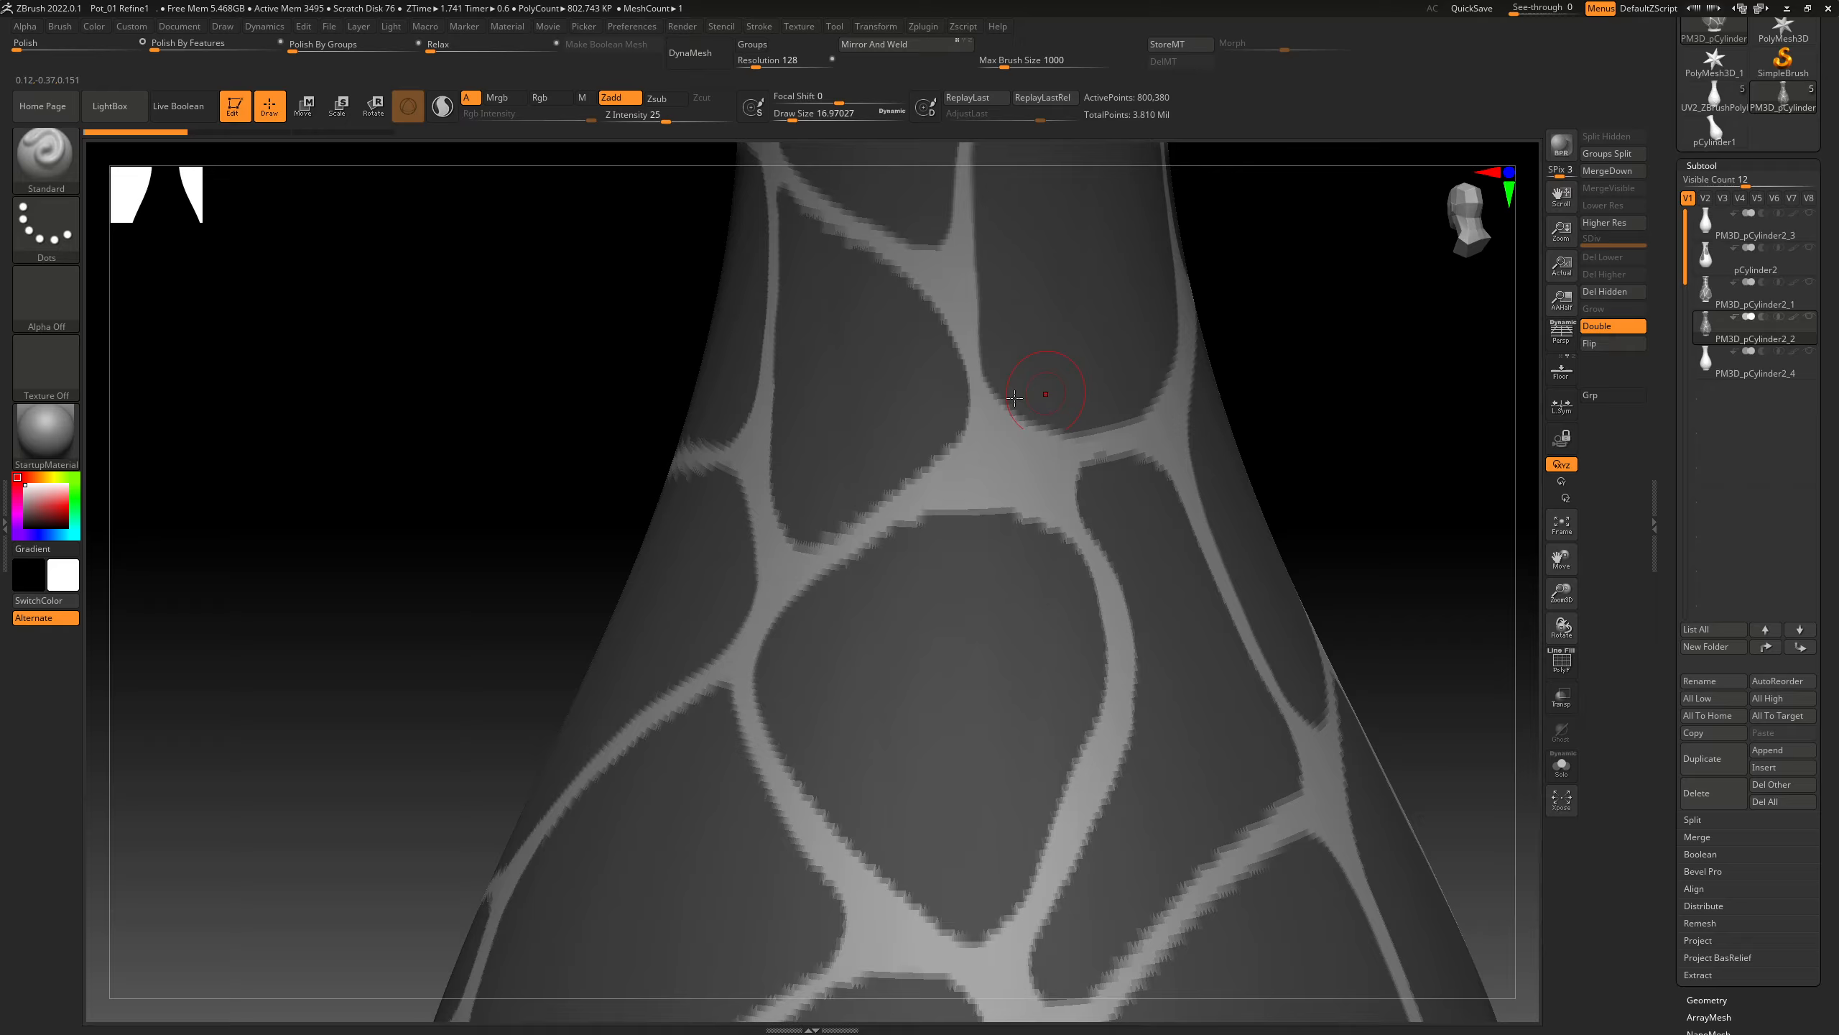
ctrl+right_drag(1081, 603, 1052, 672)
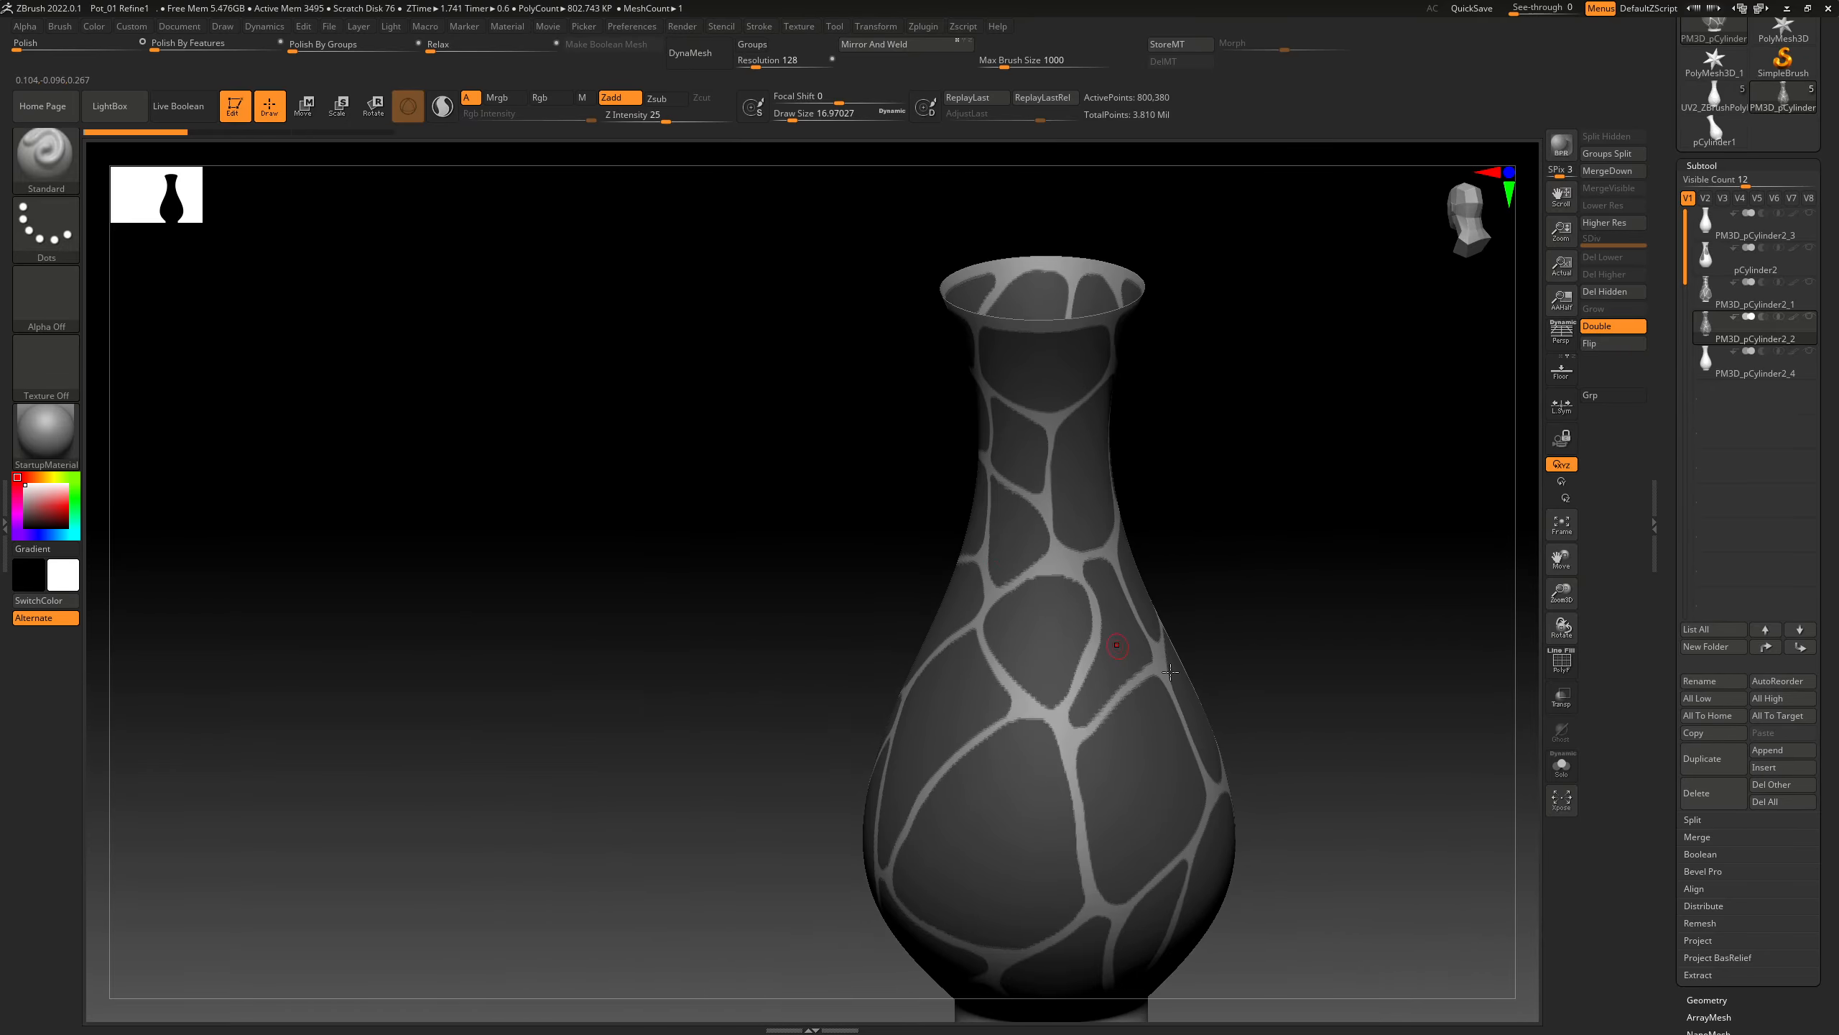
alt+drag(1198, 687, 1159, 541)
drag(1034, 495, 1014, 538)
alt+drag(1019, 613, 1145, 645)
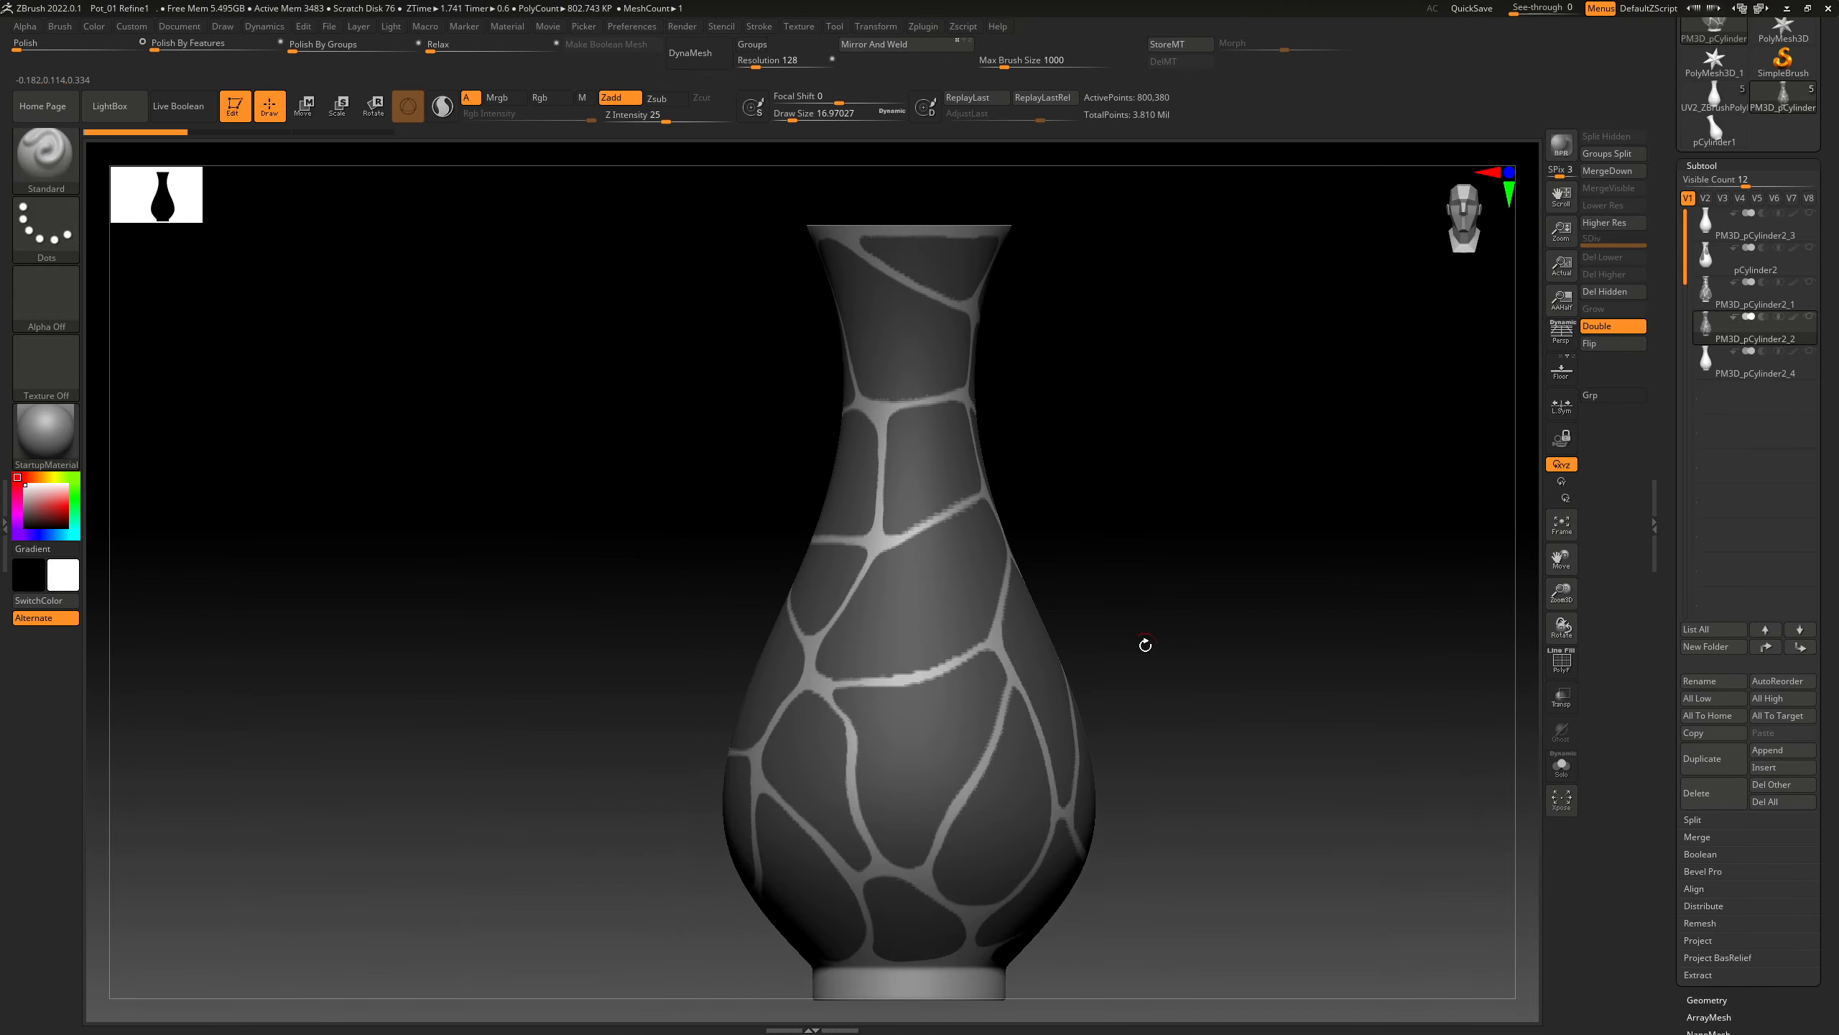
Display the polyframe and turn the masked cells of the vase into their own polygroup
click(1570, 669)
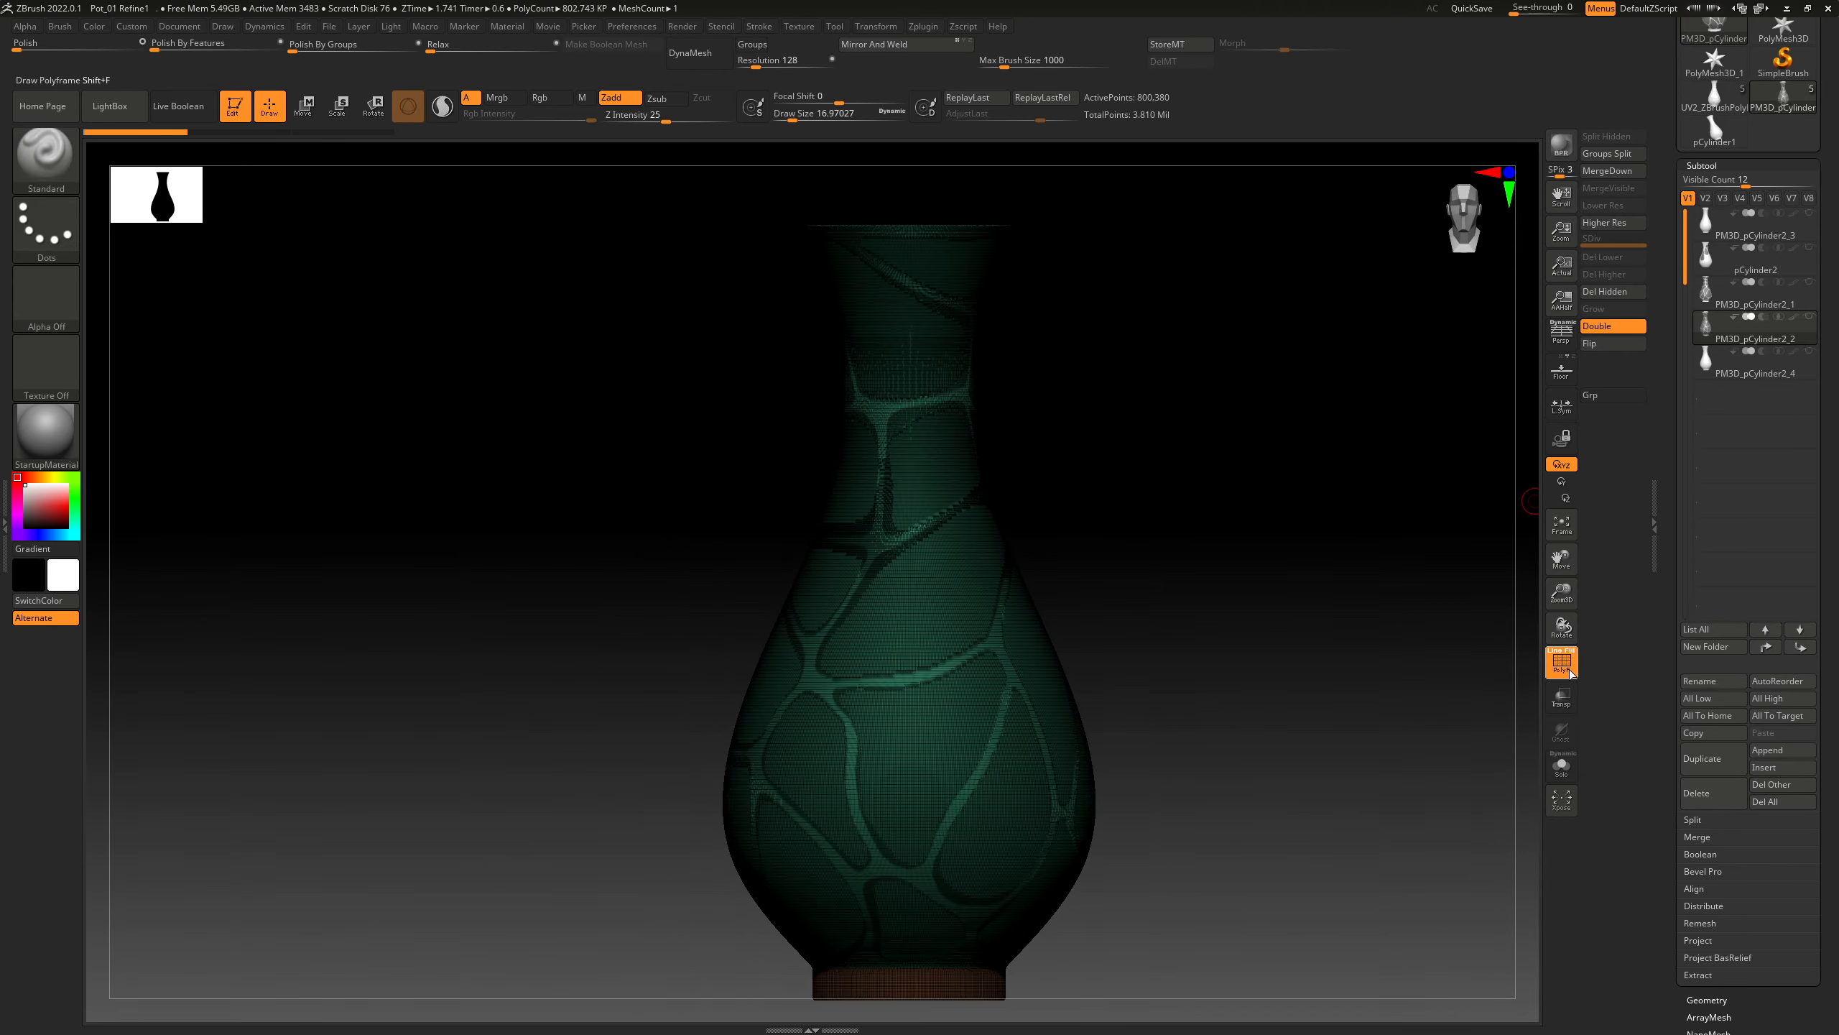
click(1568, 671)
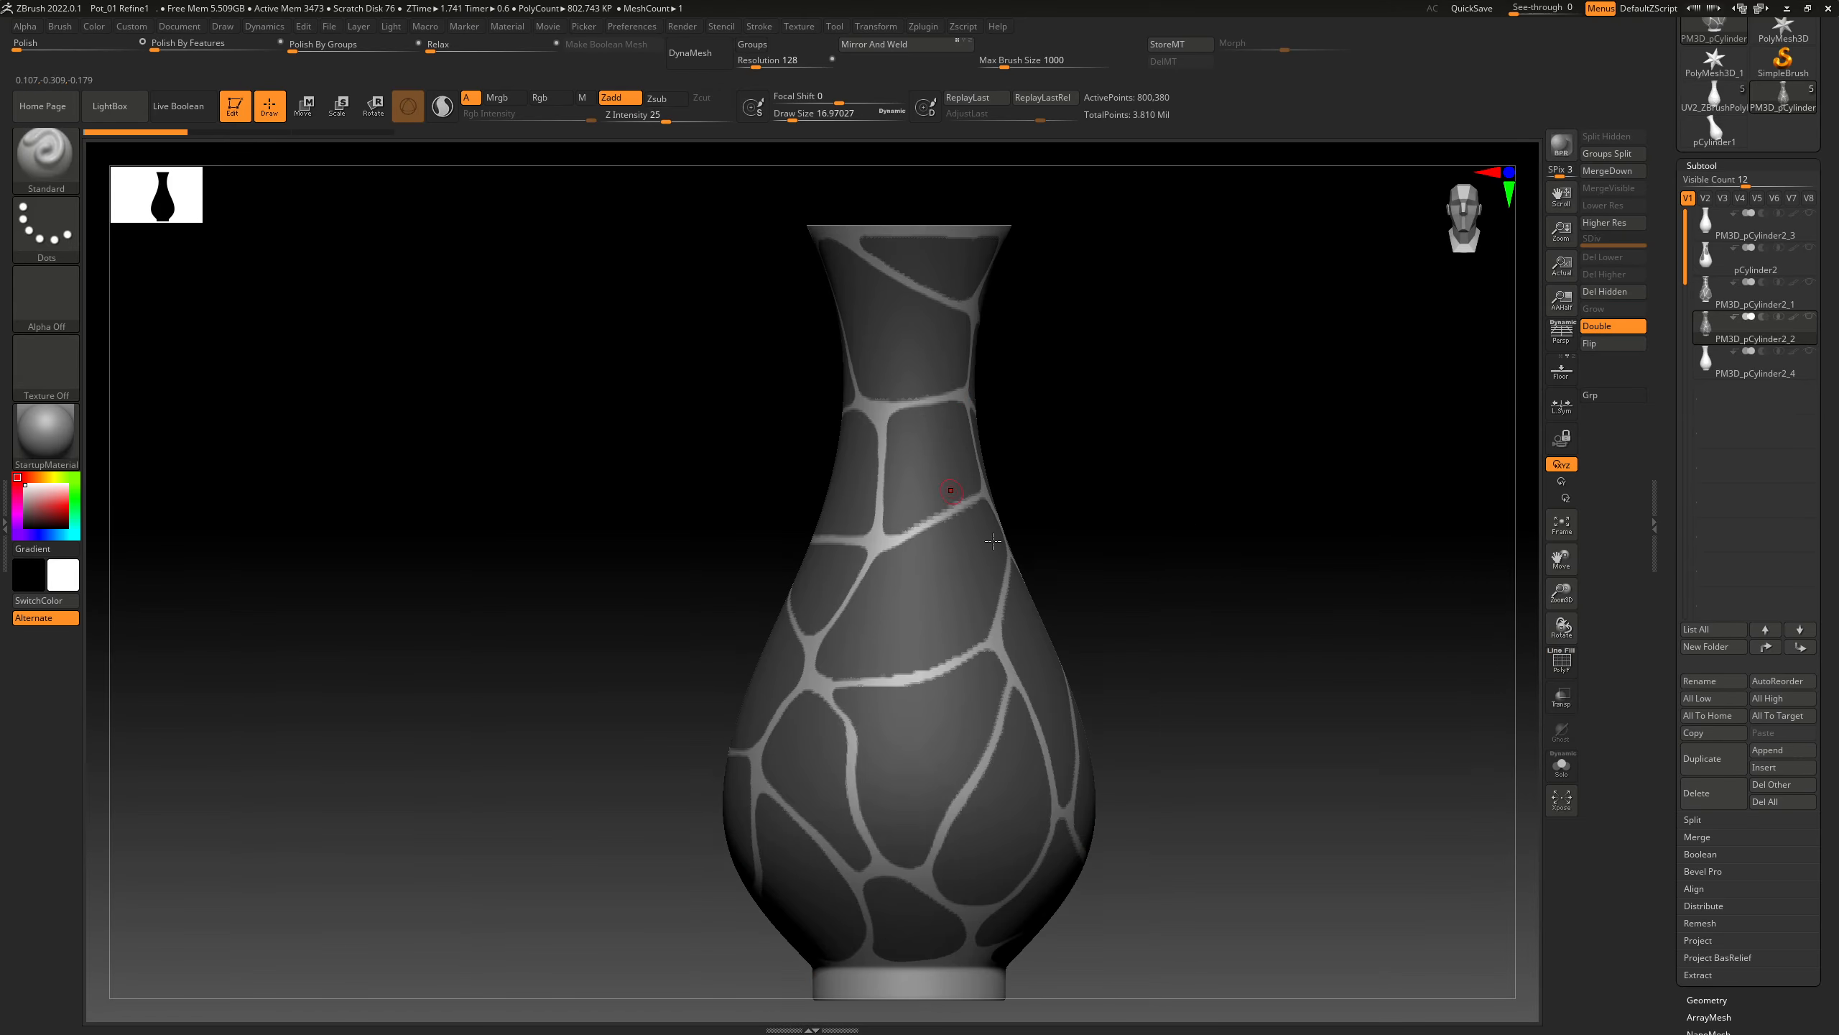
alt+drag(987, 376, 1136, 480)
click(1564, 666)
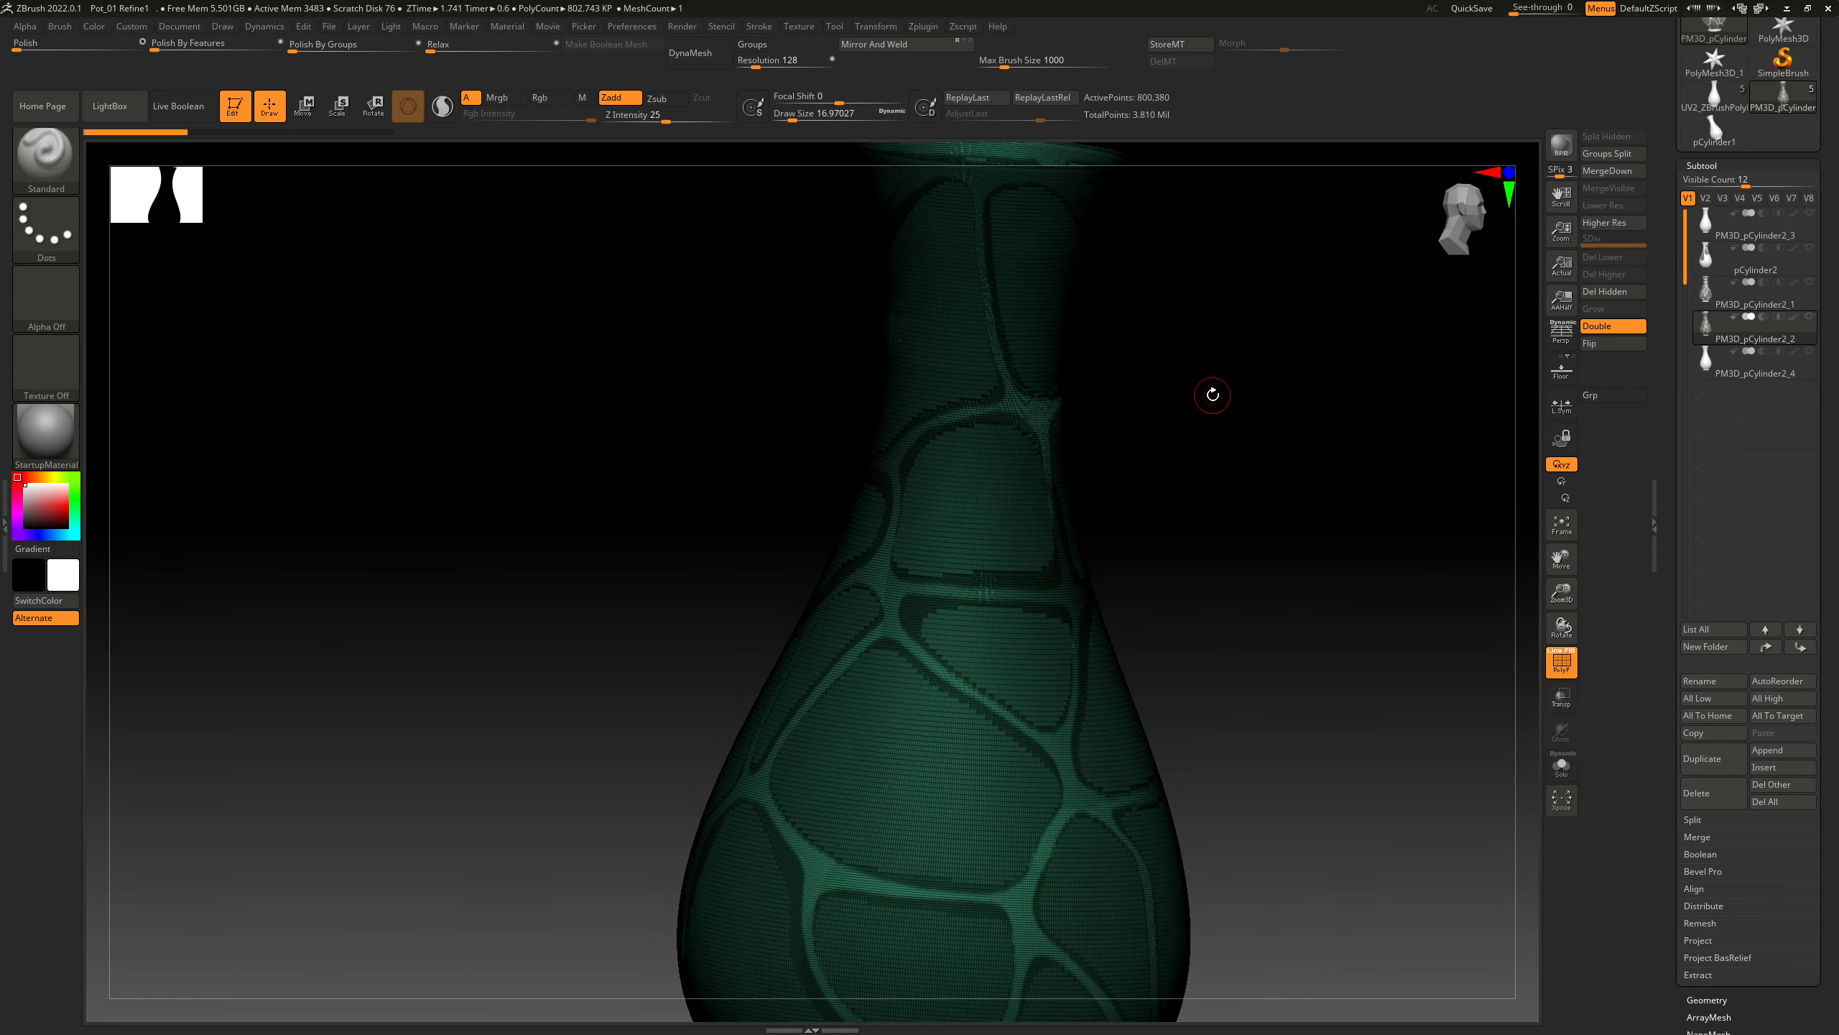
key(ctrl+w)
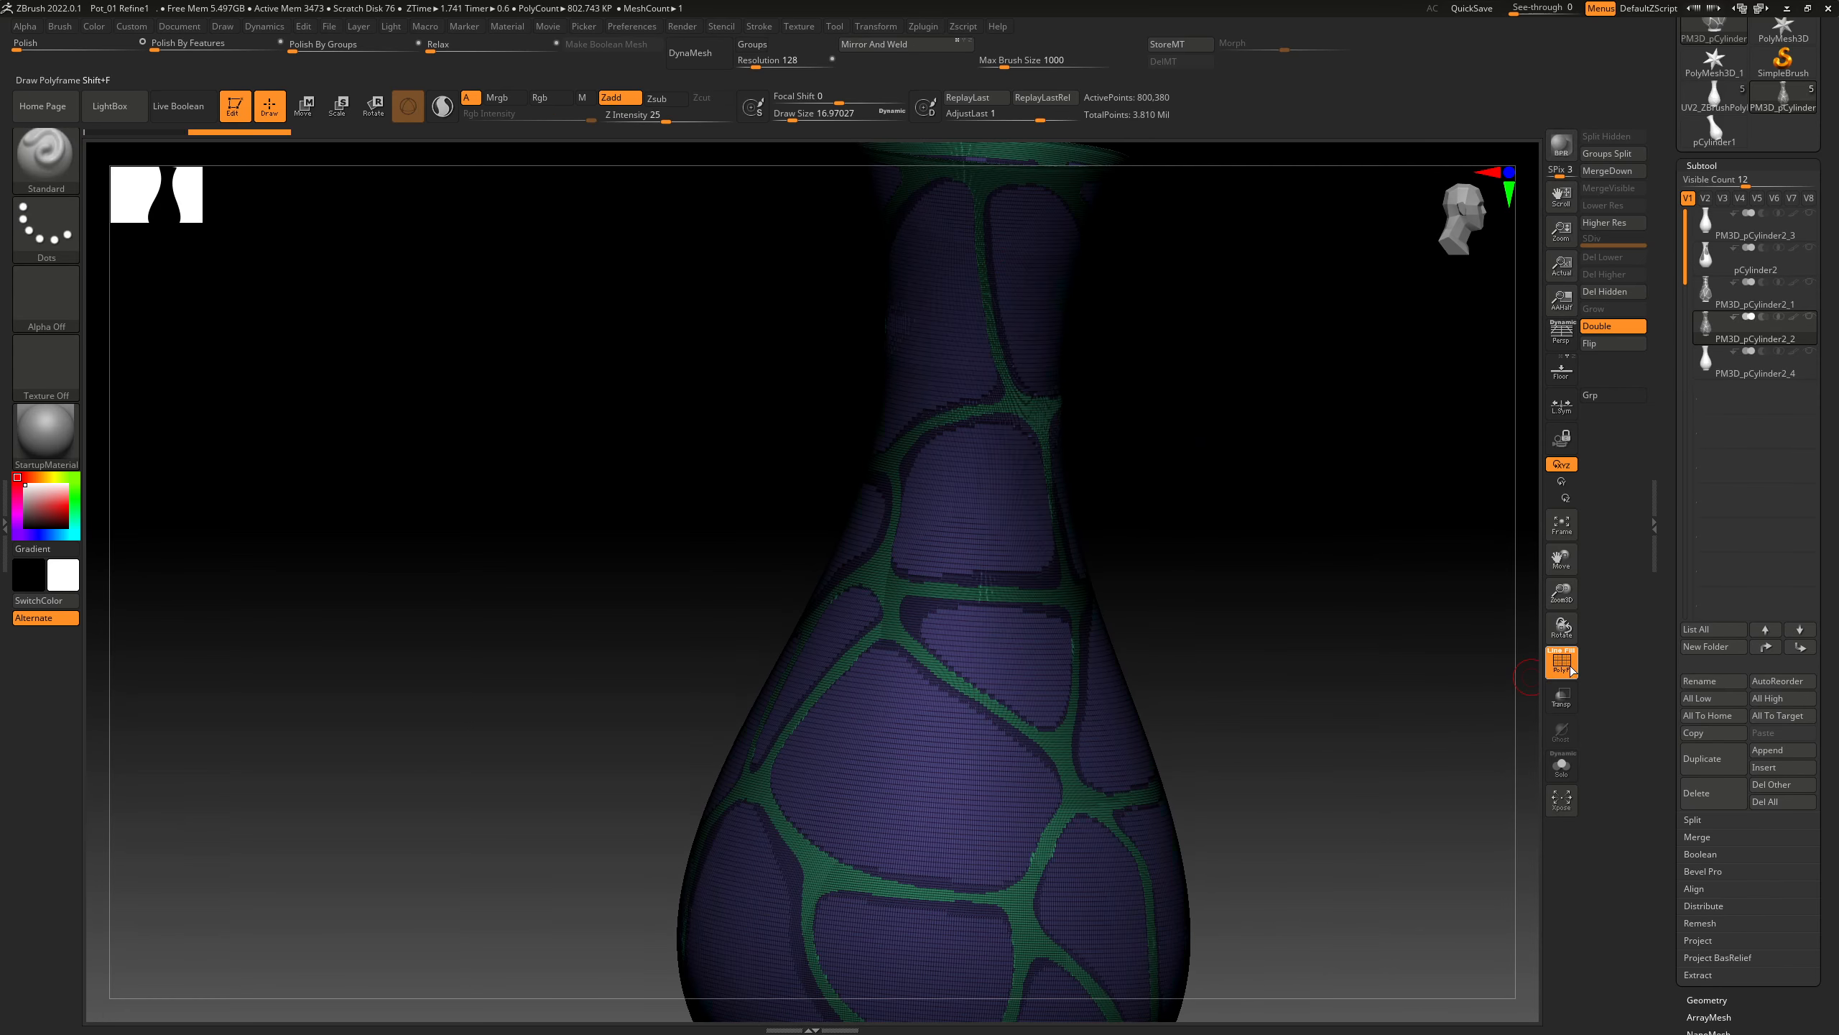
click(1570, 671)
alt+drag(1224, 543, 1181, 500)
key(s)
drag(1136, 497, 1145, 497)
click(1564, 670)
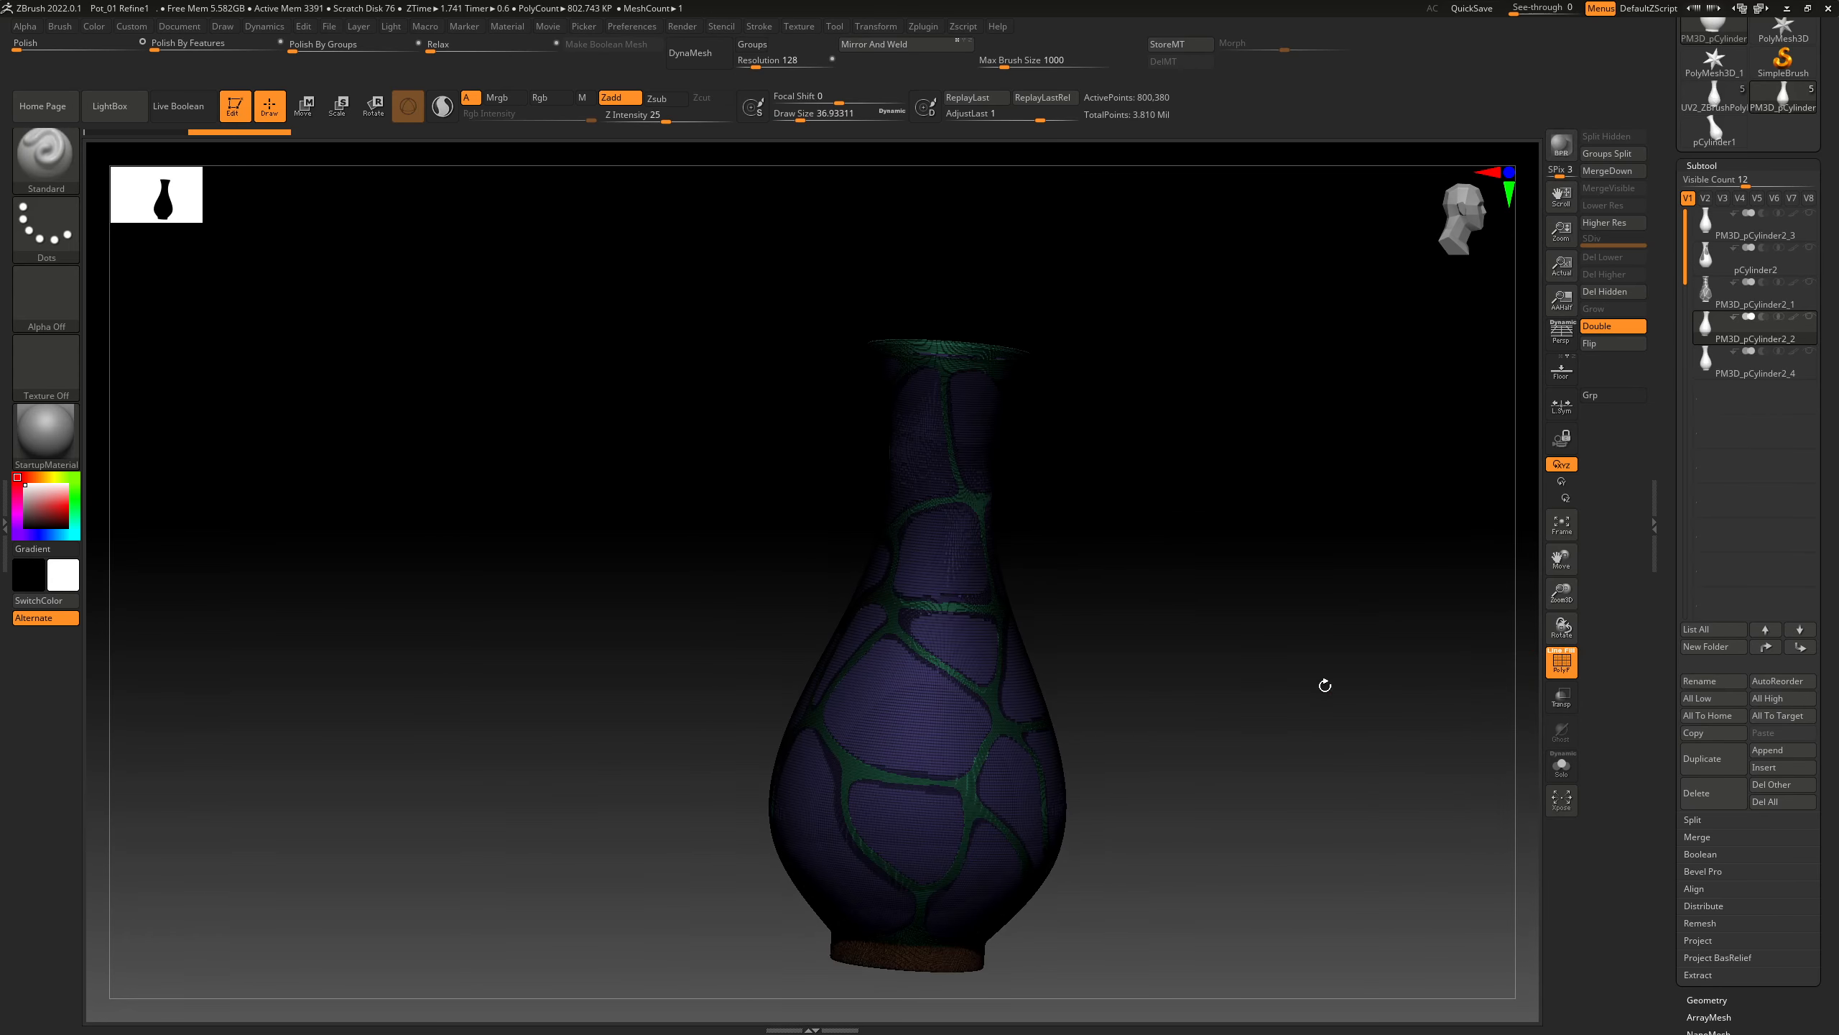
Isolate the cell polygroup by hiding the gaps between the cells, and view it without the polyframe
ctrl+shift+click(944, 568)
key(shift+f)
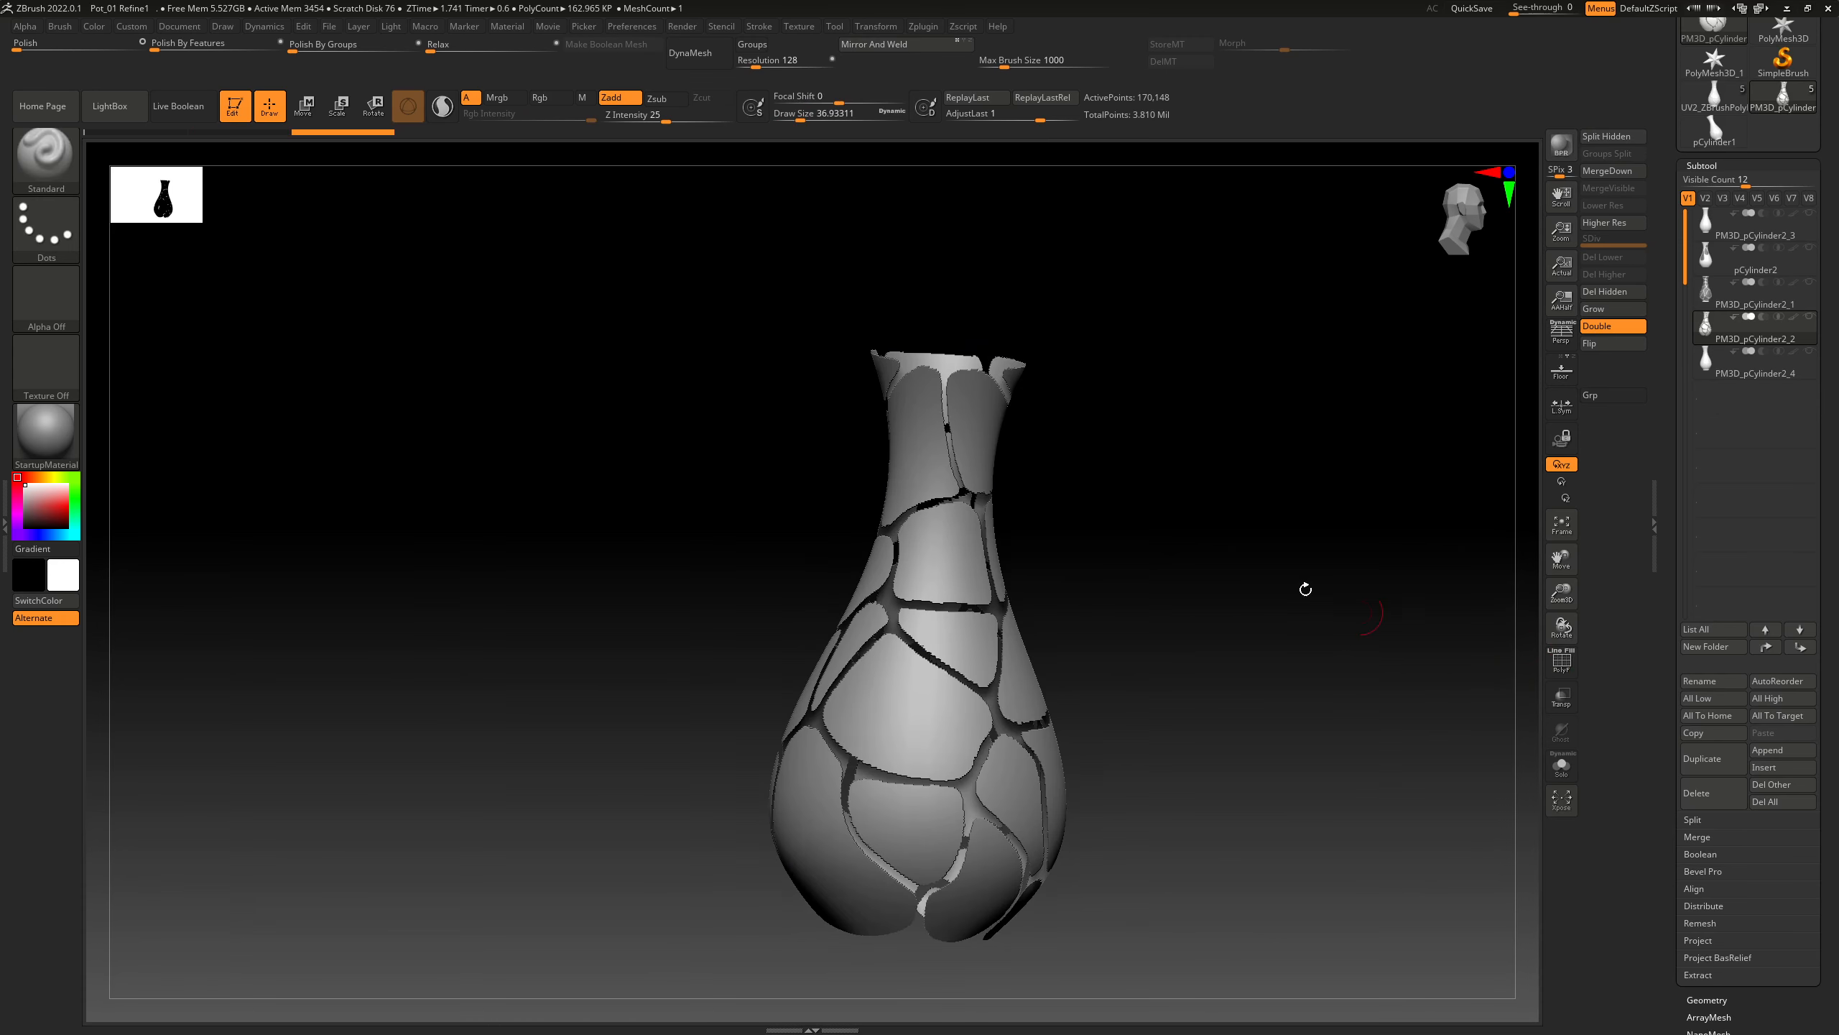
drag(1187, 596, 1093, 505)
ctrl+shift+drag(1104, 440, 1155, 540)
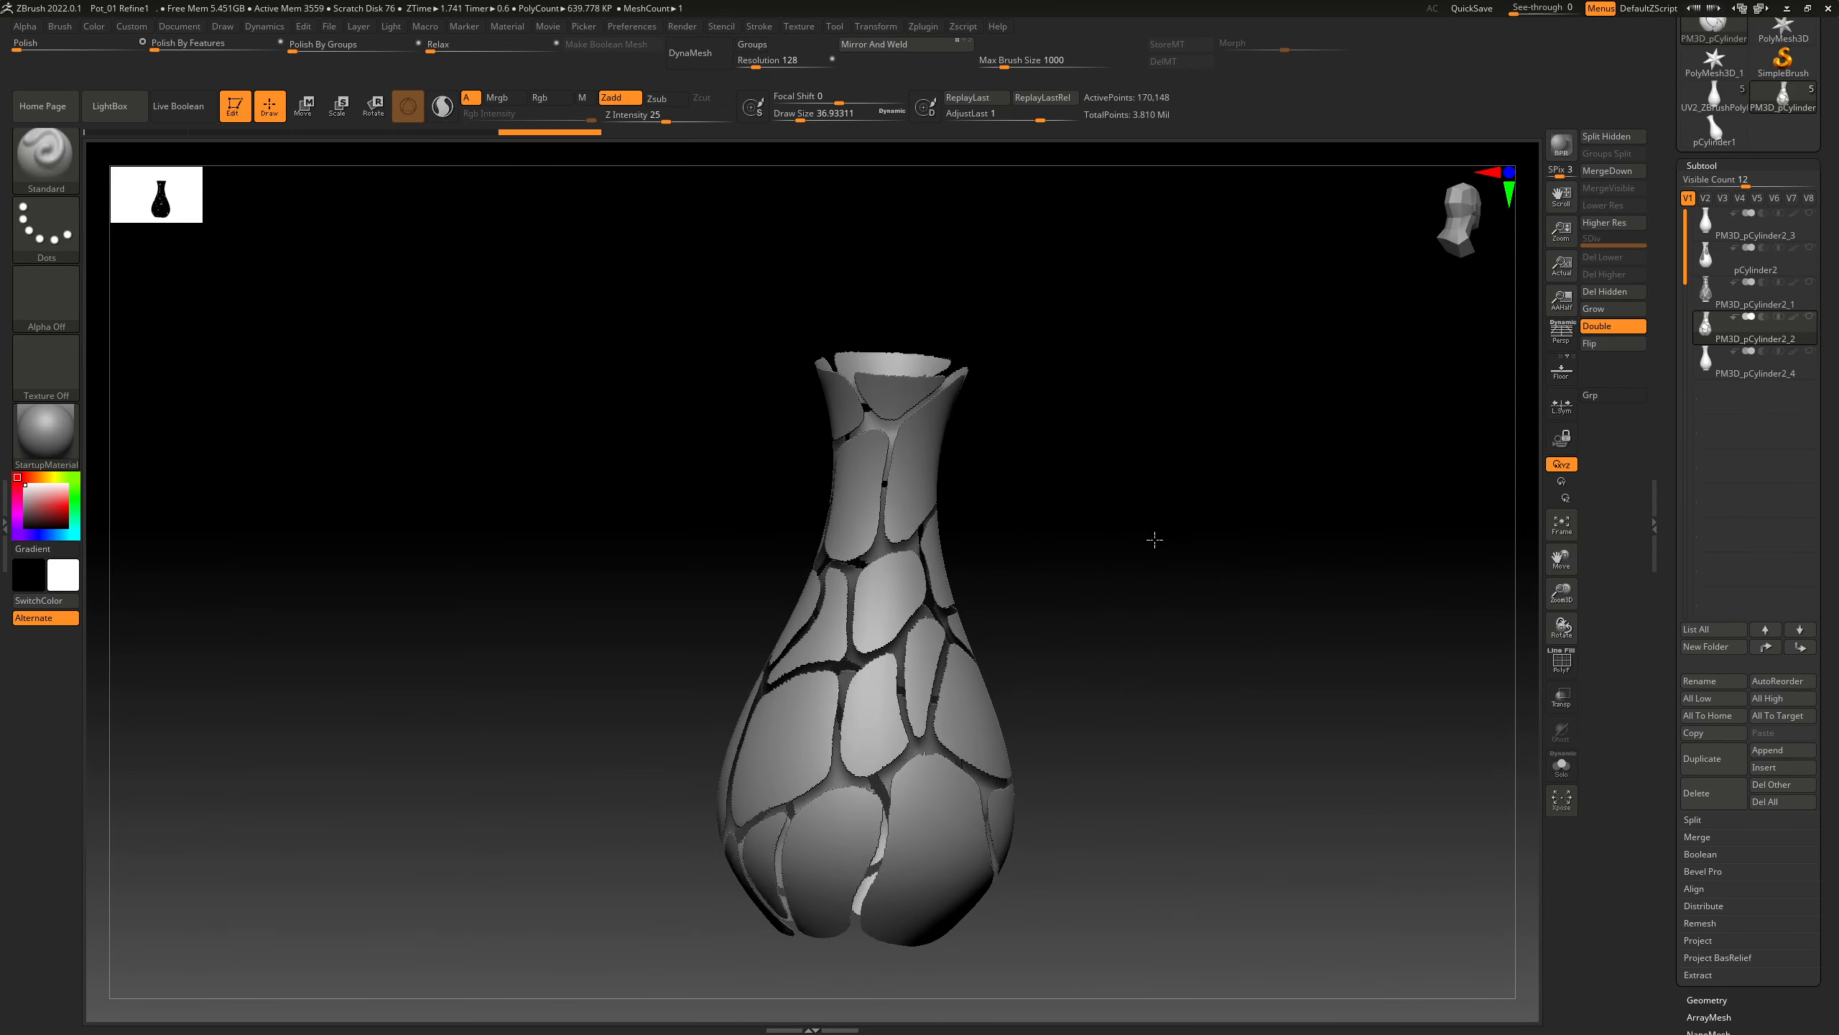
Display the polyframe and run Auto Groups to give each isolated cell piece its own polygroup
ctrl+right_drag(1155, 540, 927, 536)
click(1561, 661)
drag(1092, 542, 1189, 449)
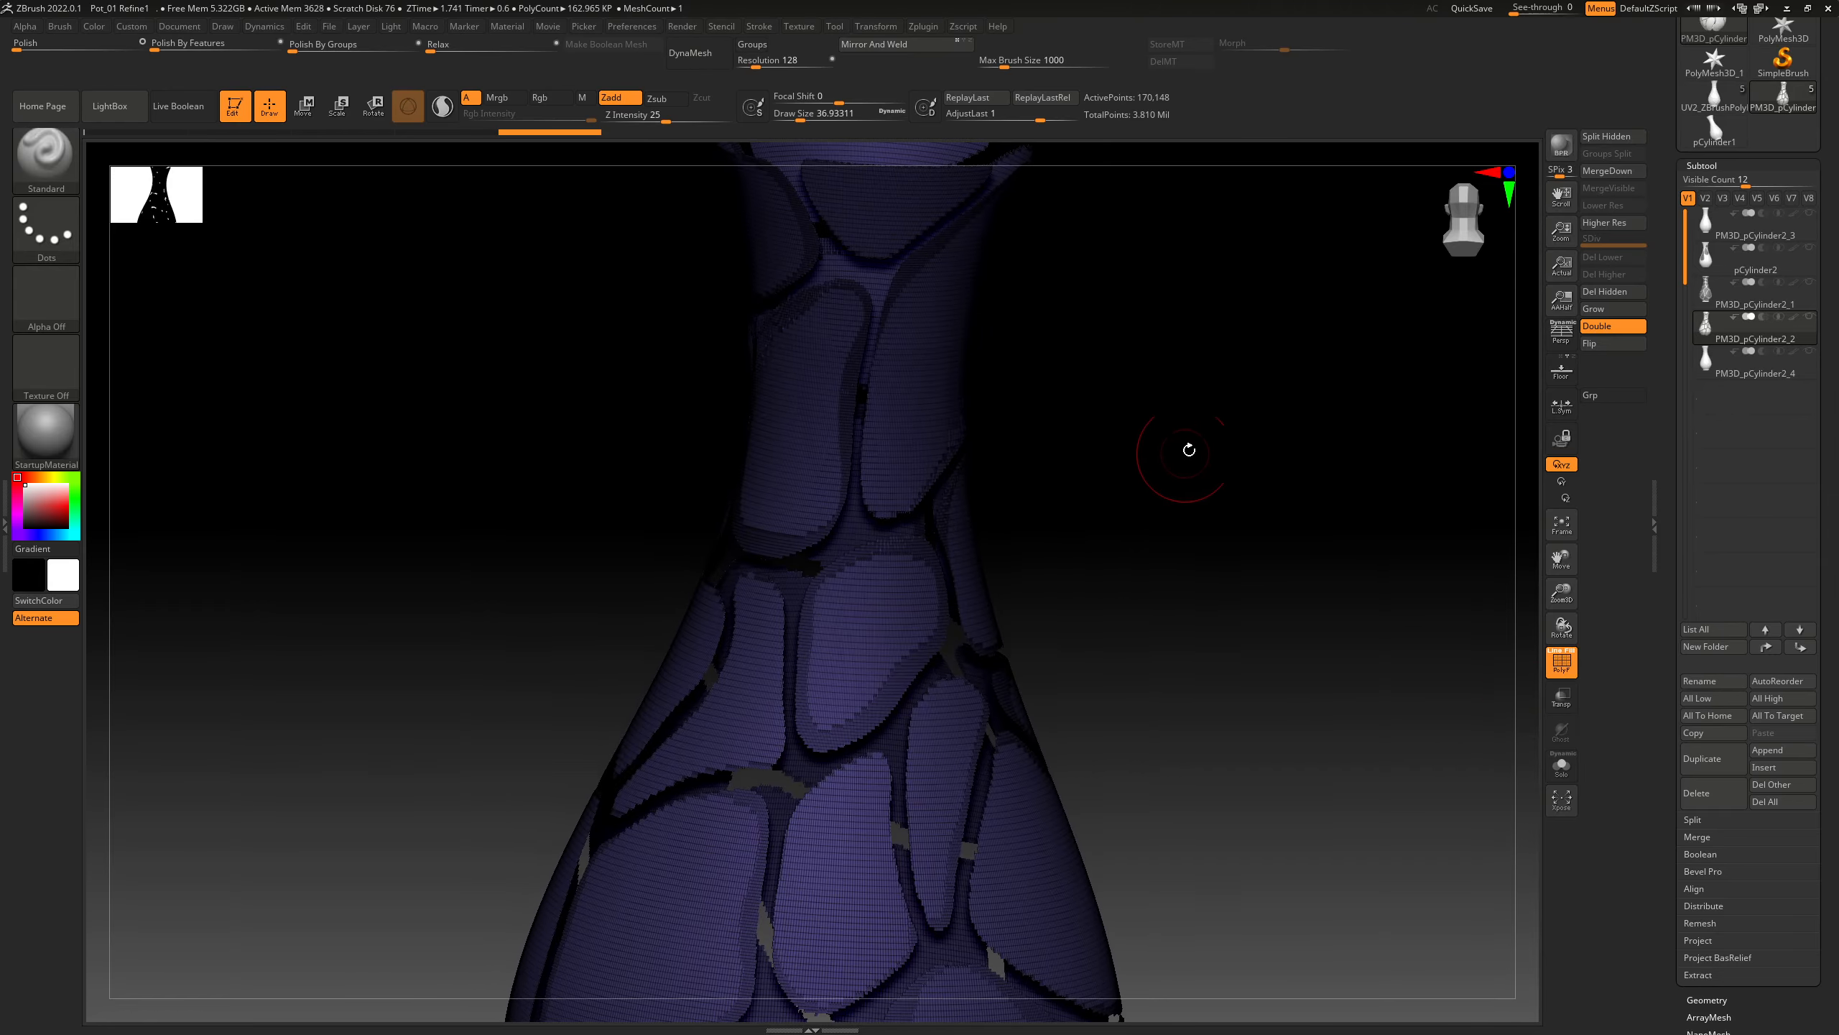
key(ctrl+1)
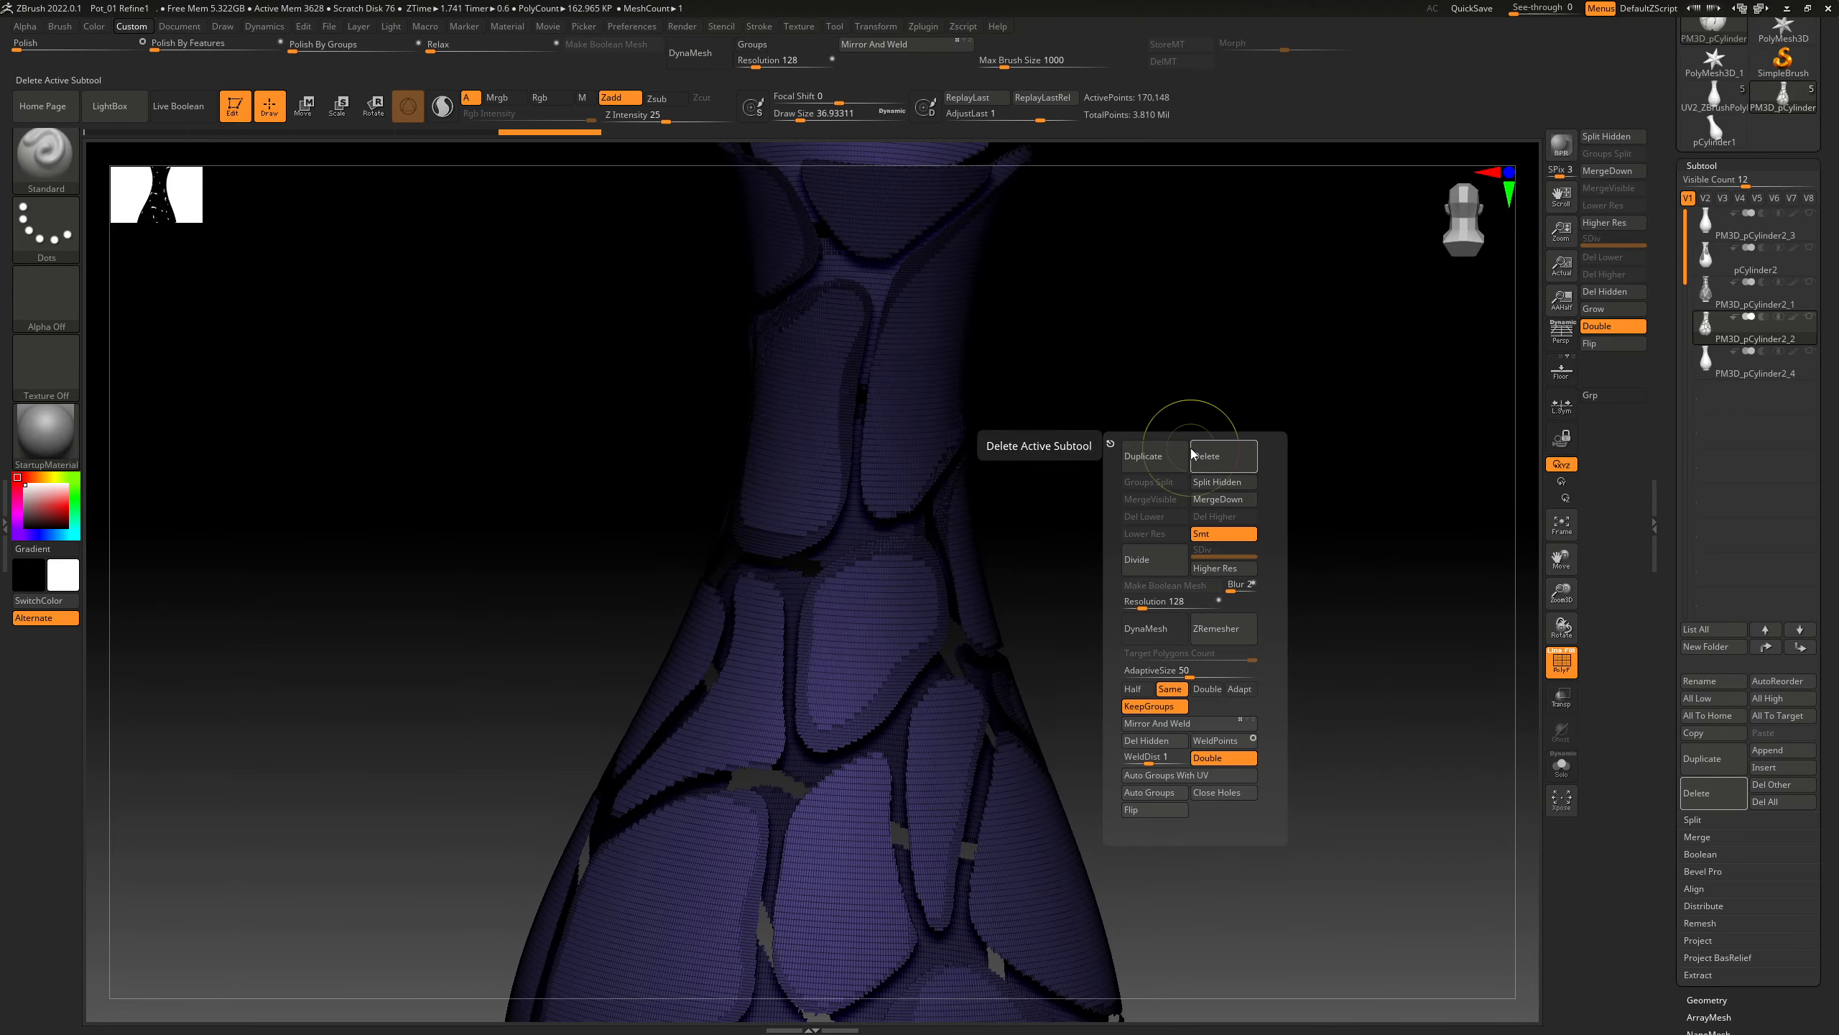
click(1149, 795)
drag(1129, 522, 1022, 456)
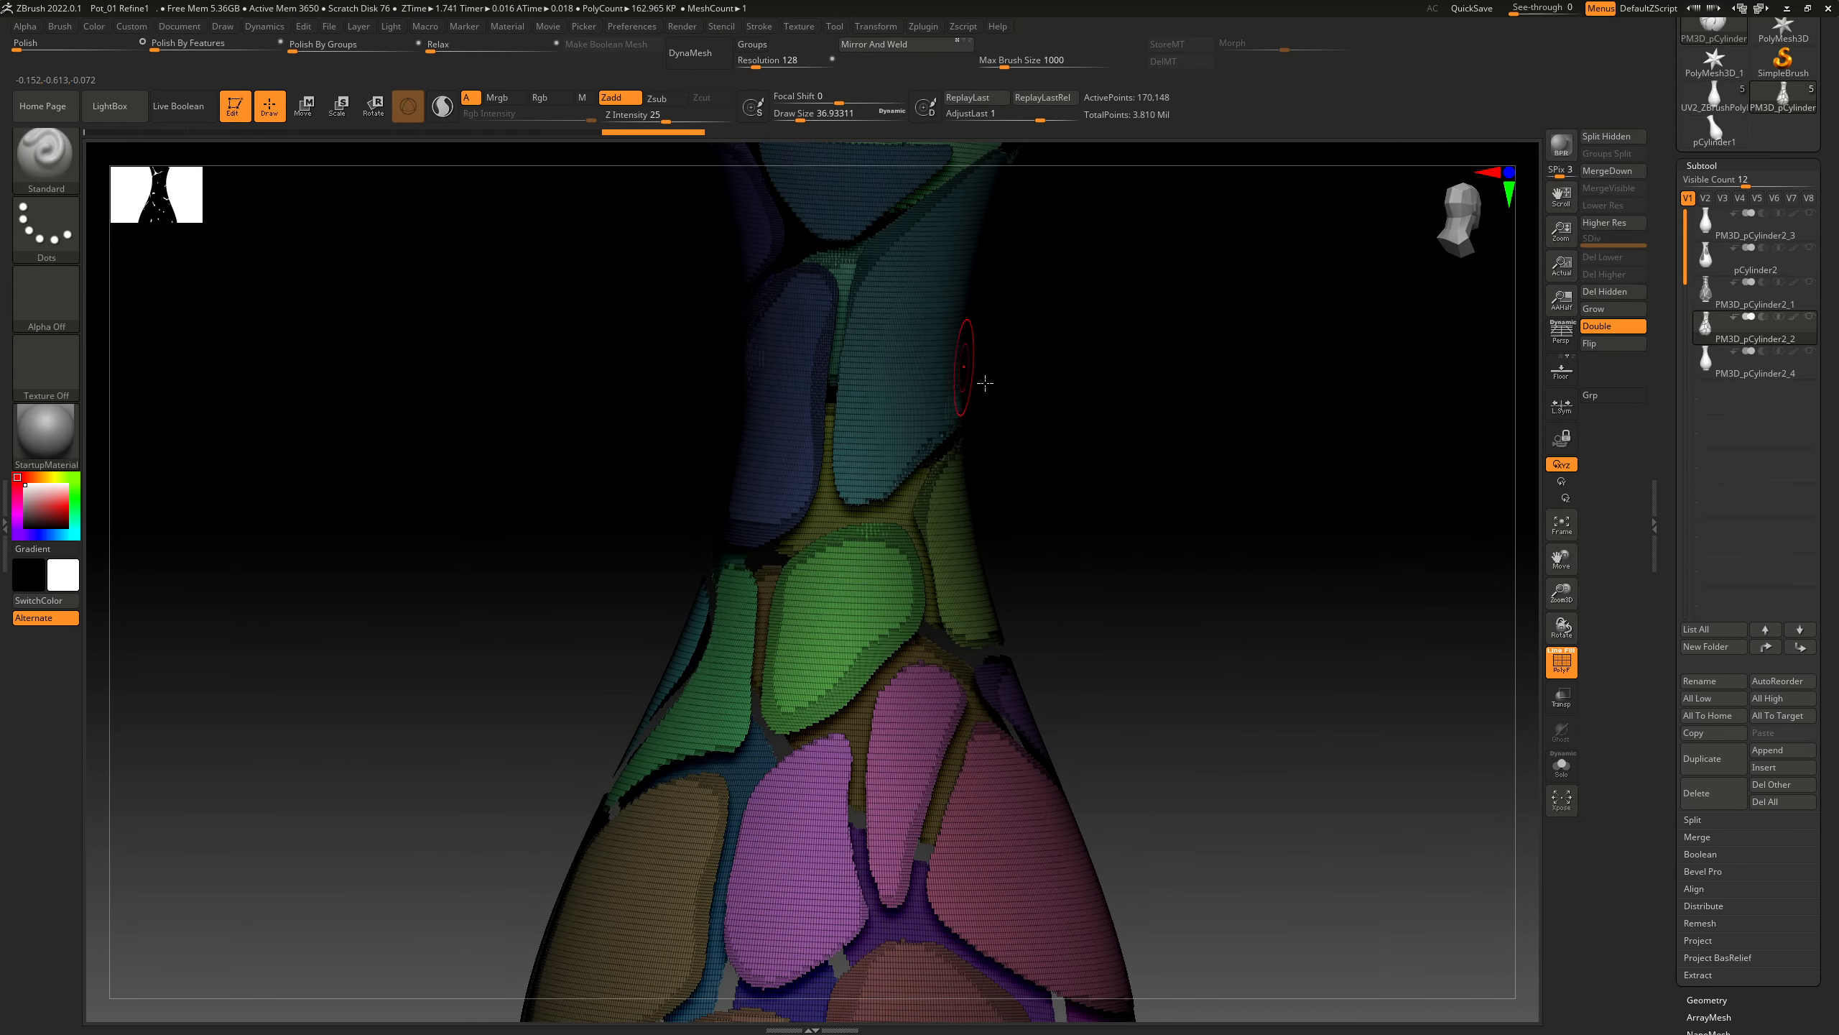
drag(1129, 490, 1012, 296)
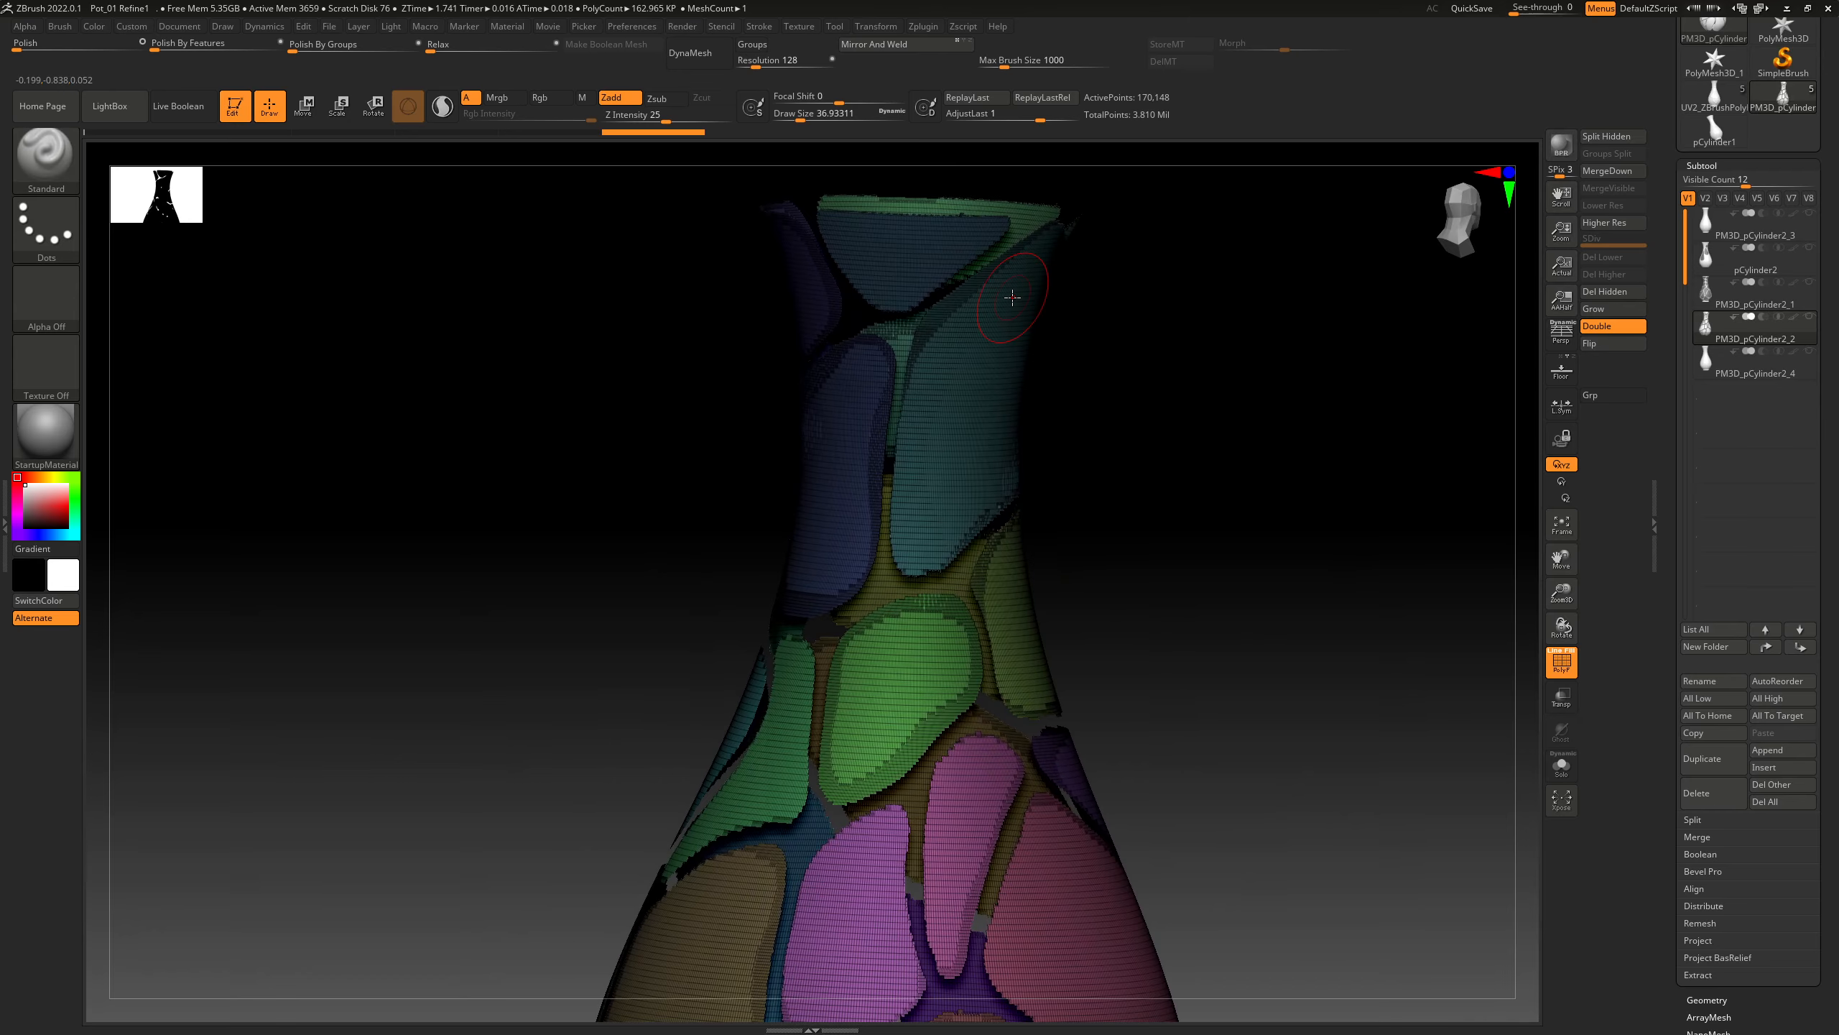
Examine the separate cell pieces of the vase with and without the polygroup colours
click(1567, 677)
alt+drag(1158, 552, 1054, 539)
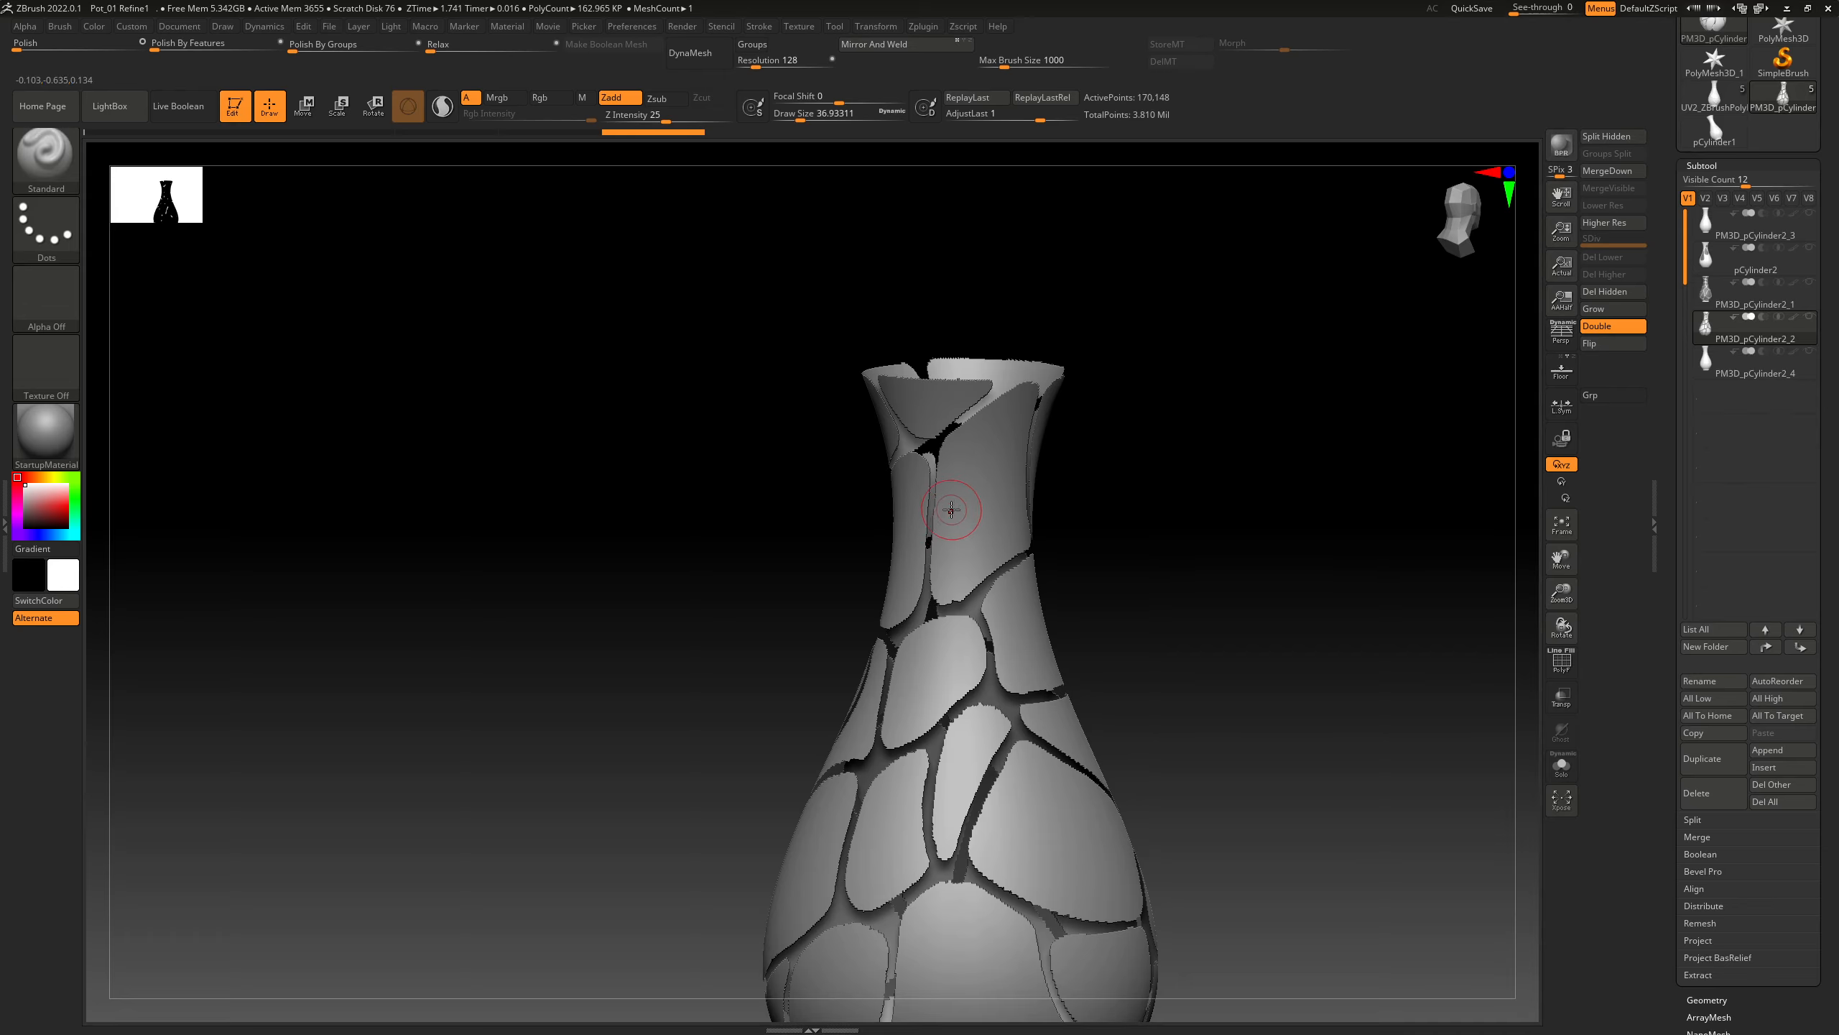
alt+drag(1177, 682, 1128, 541)
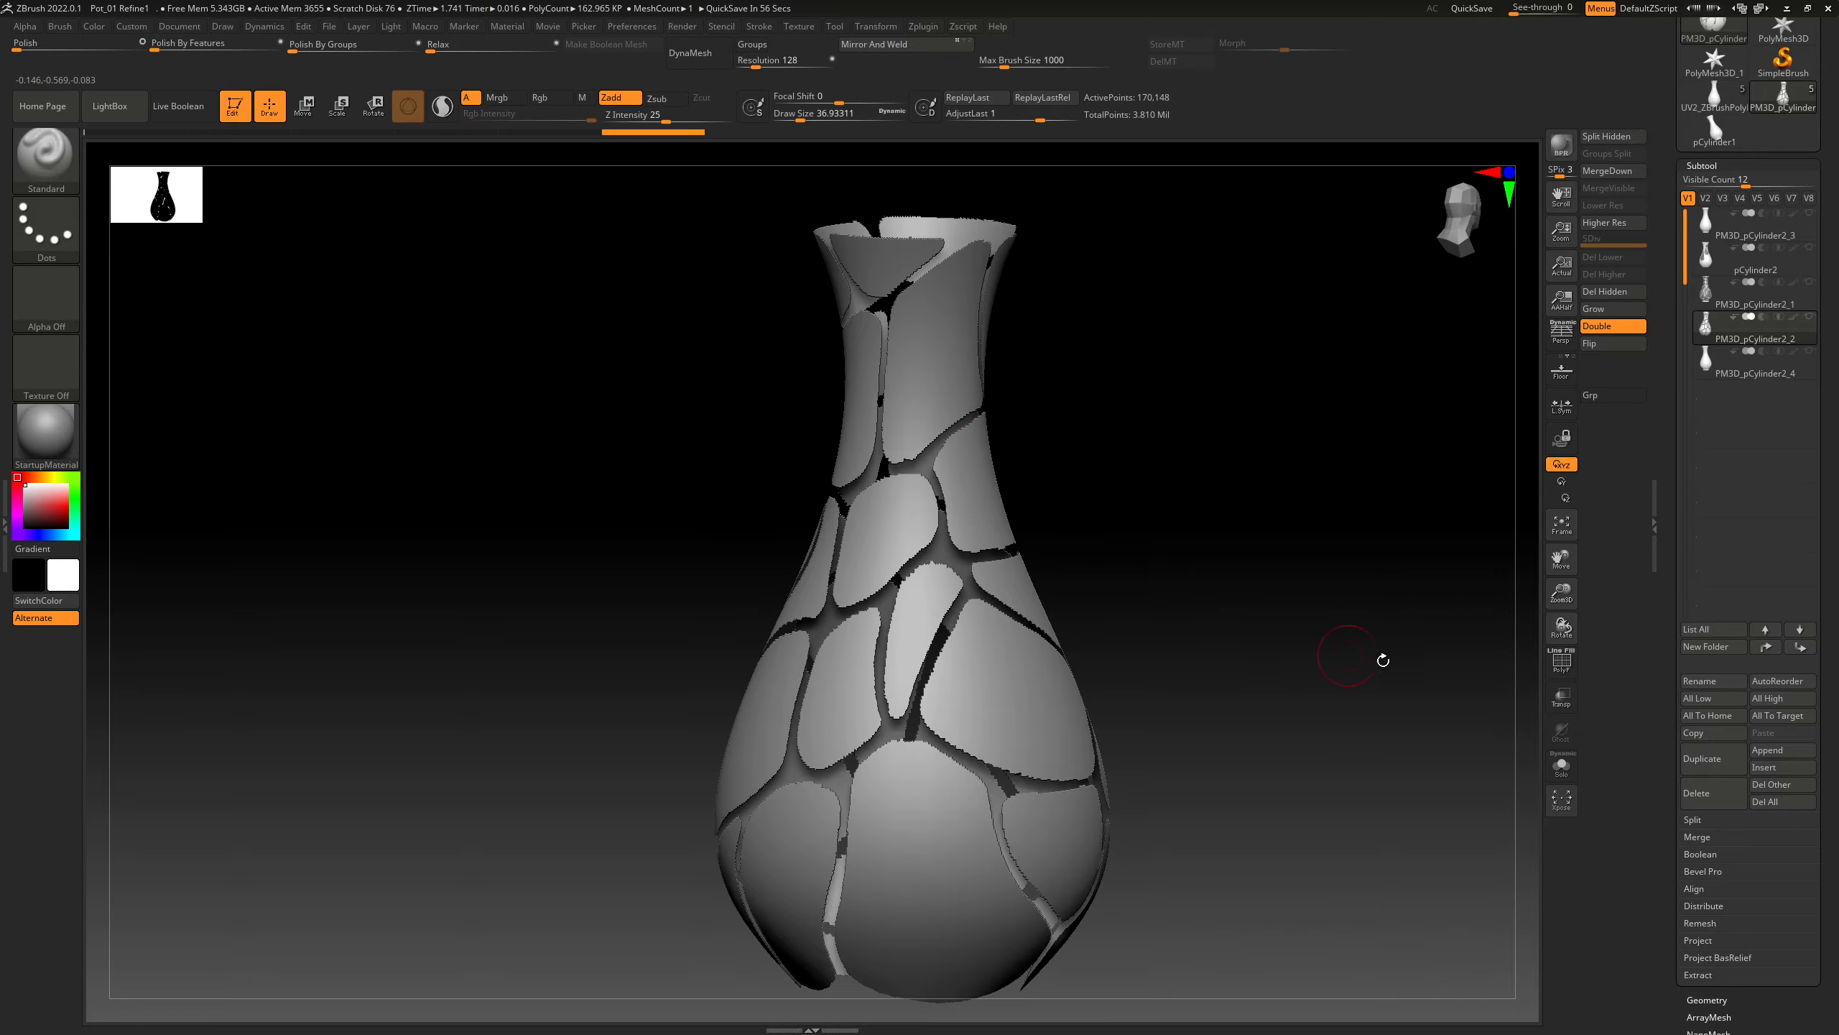
click(1562, 663)
ctrl+right_drag(1181, 616, 987, 460)
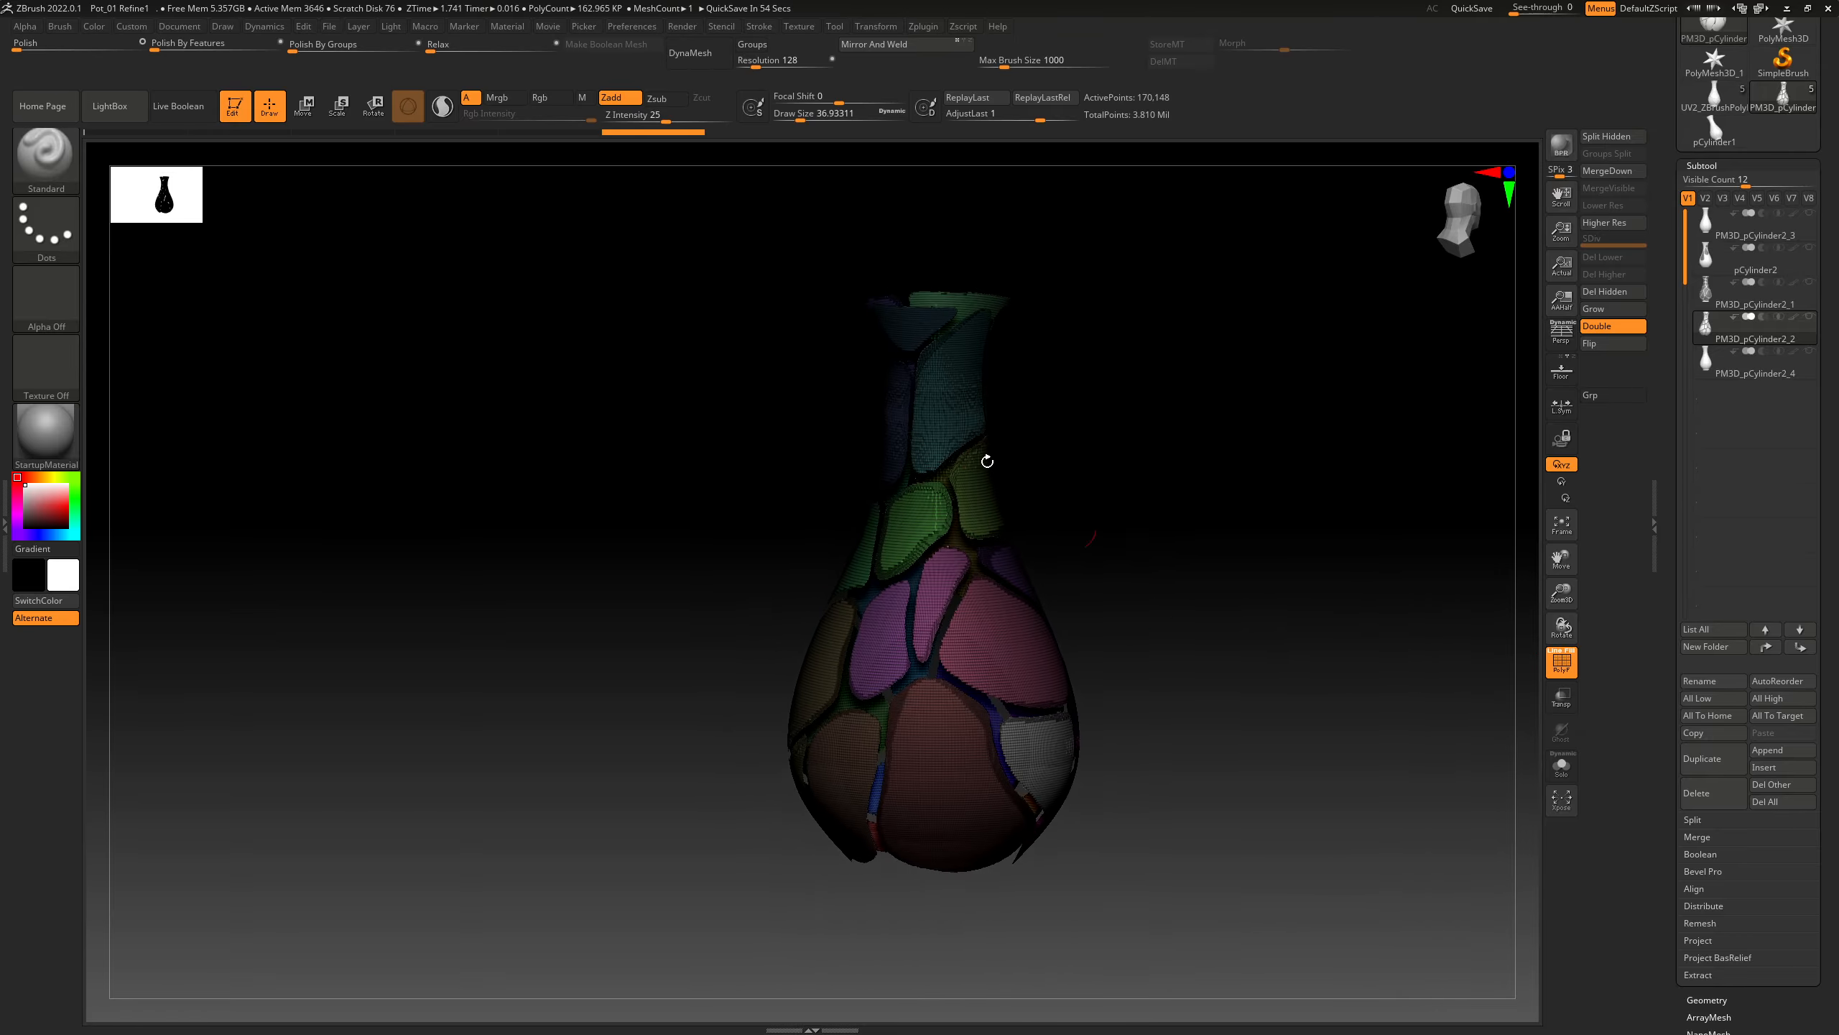
right_drag(1162, 548, 1213, 548)
ctrl+right_drag(1011, 537, 1515, 730)
Unhide the rest of the vase and keep the polygroup colours displayed
ctrl+shift+click(1380, 514)
click(1561, 661)
click(1561, 664)
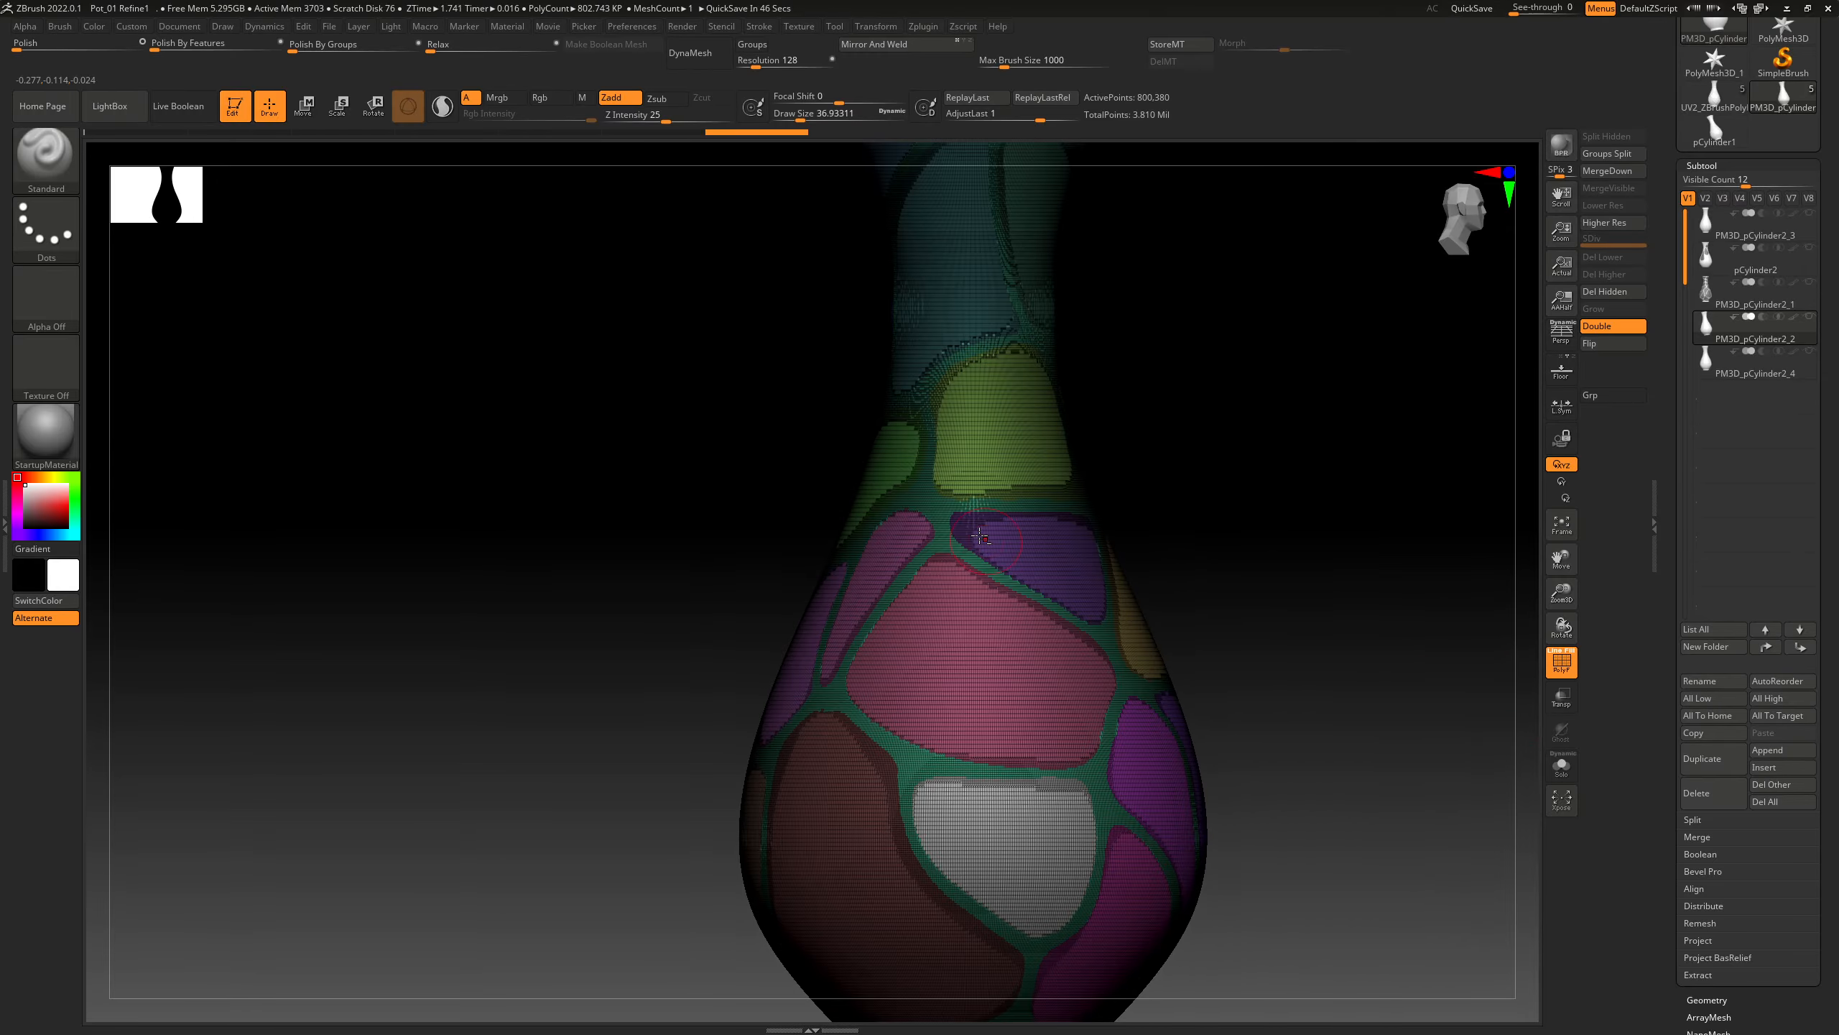
Try Polish By Groups on the jagged polygroup borders and compare the mesh before and after polishing
ctrl+right_drag(980, 536, 1000, 604)
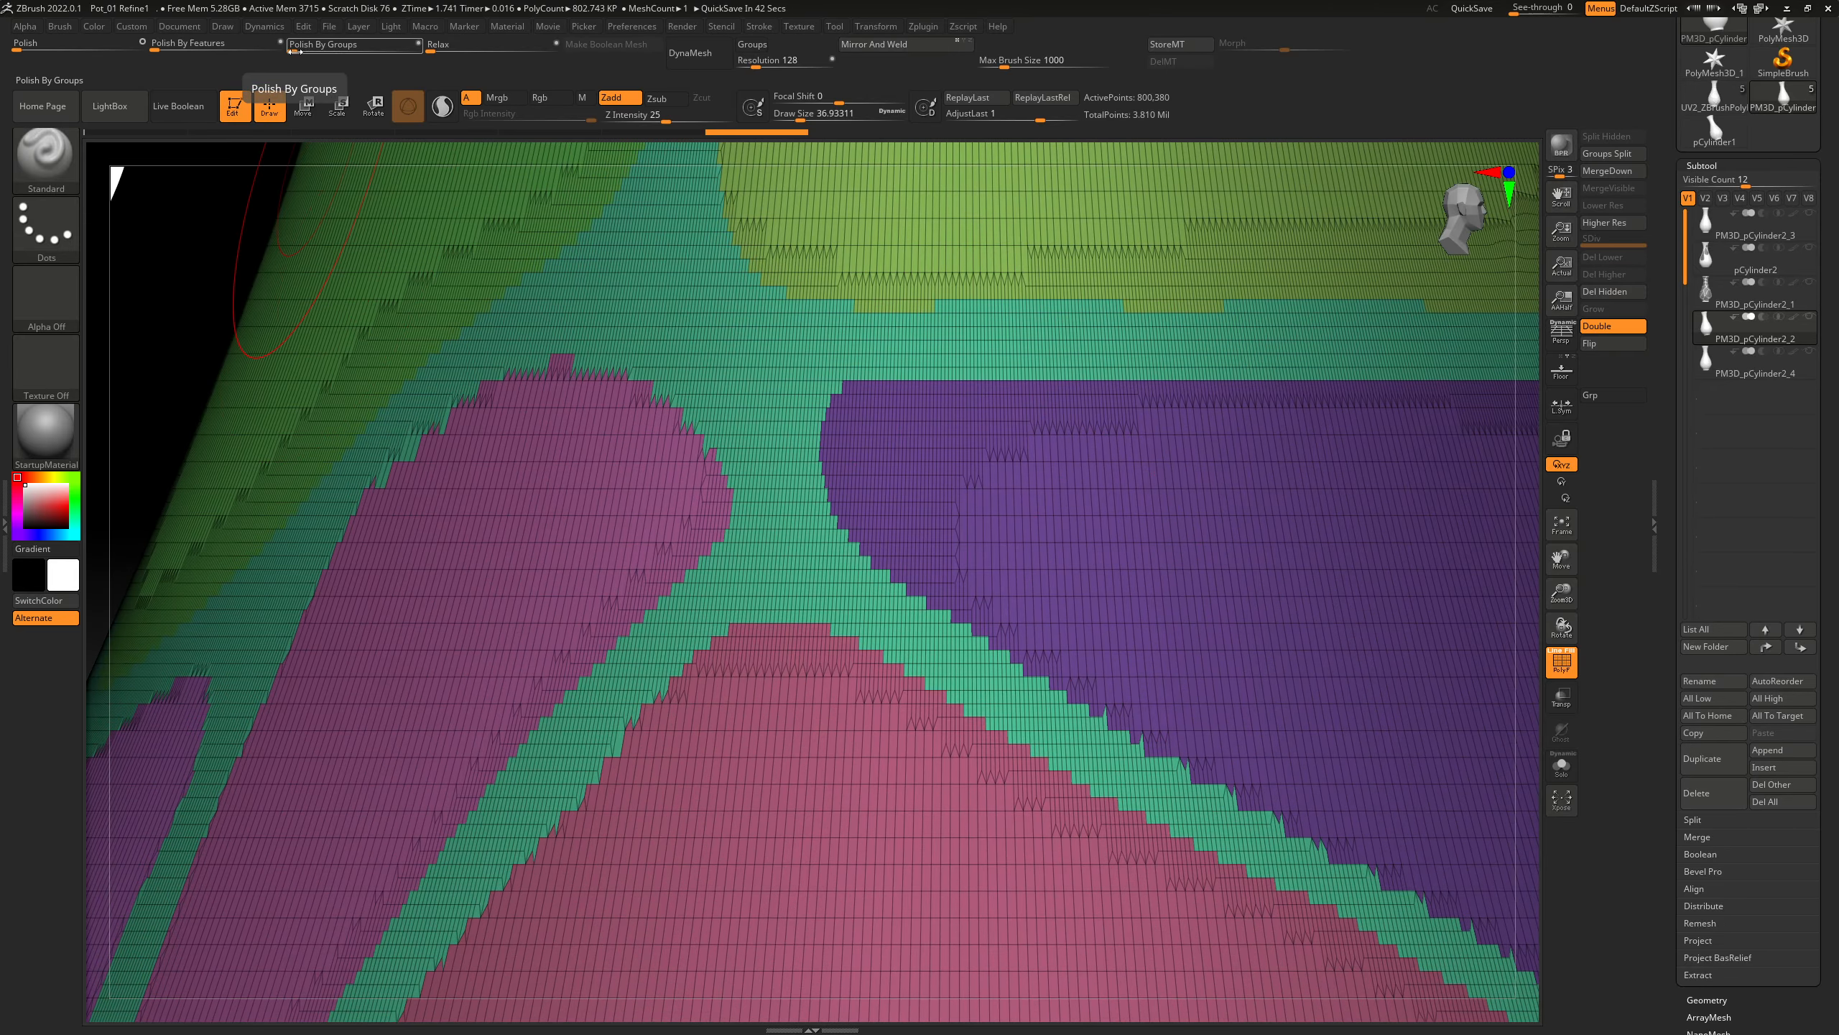
drag(294, 52, 307, 51)
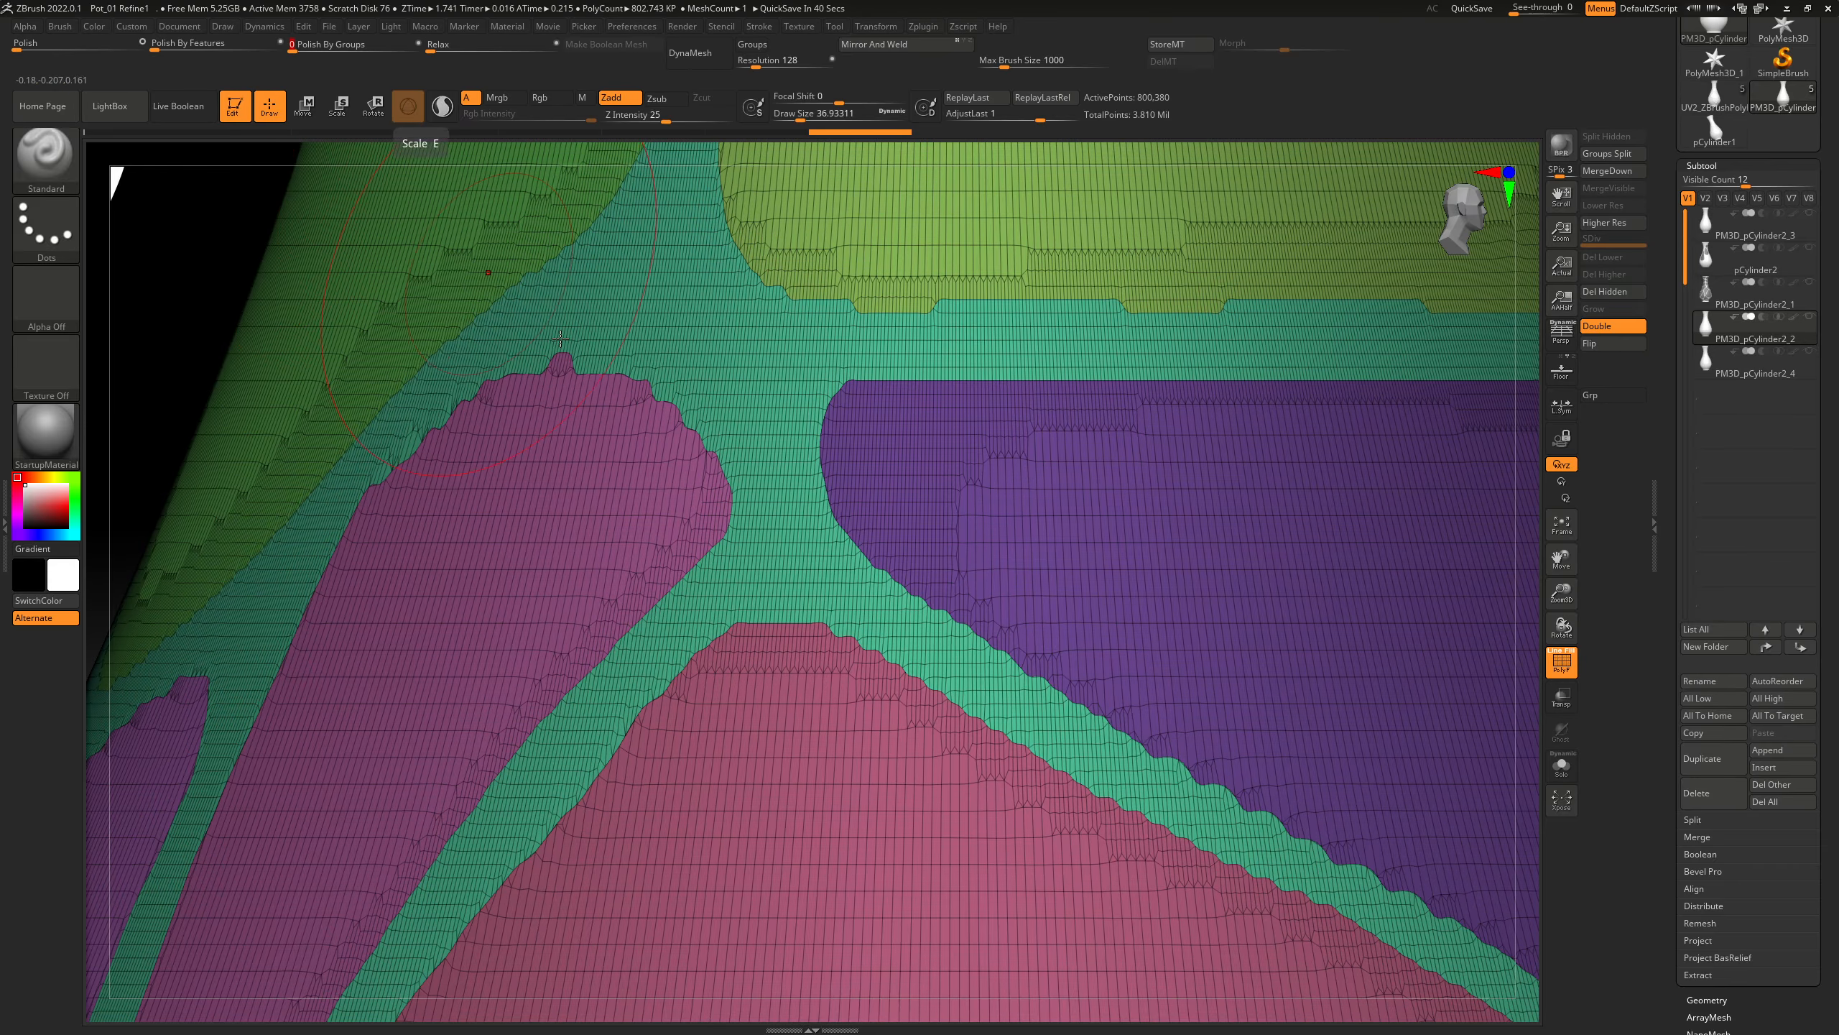
ctrl+right_drag(698, 382, 1124, 469)
key(bracketleft)
key(ctrl+z)
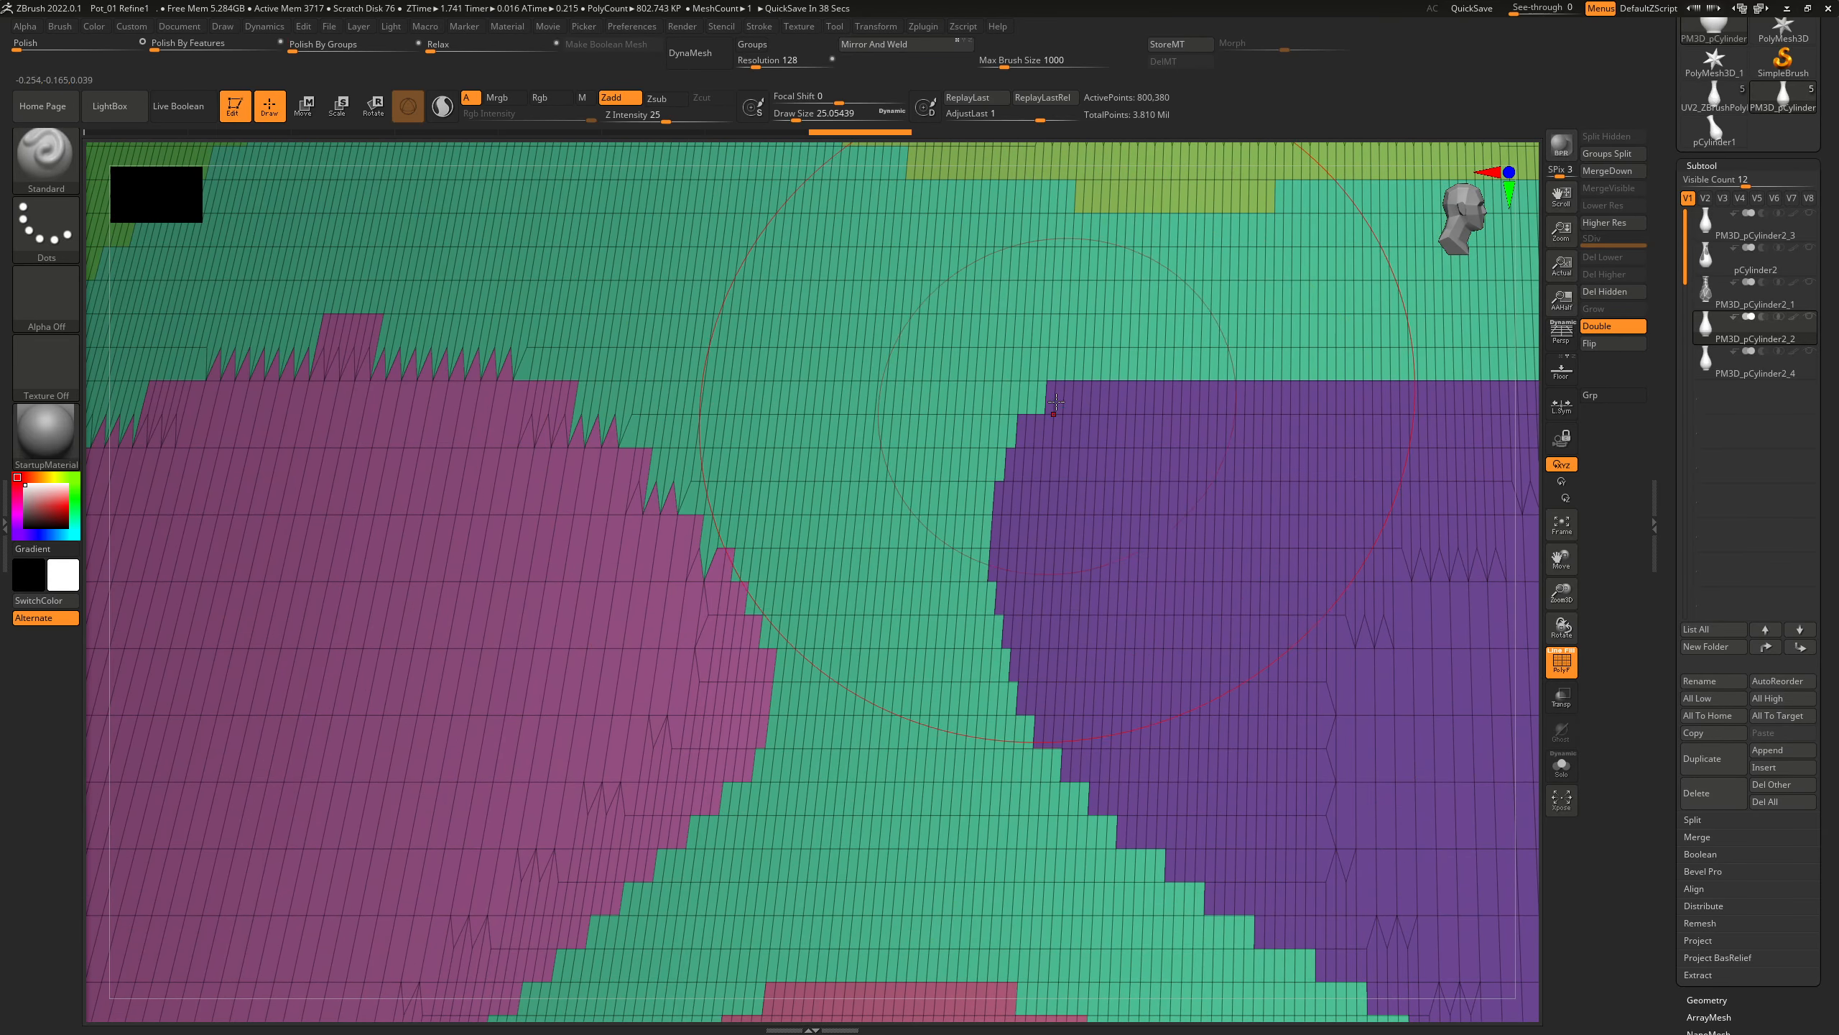
key(ctrl+shift+z)
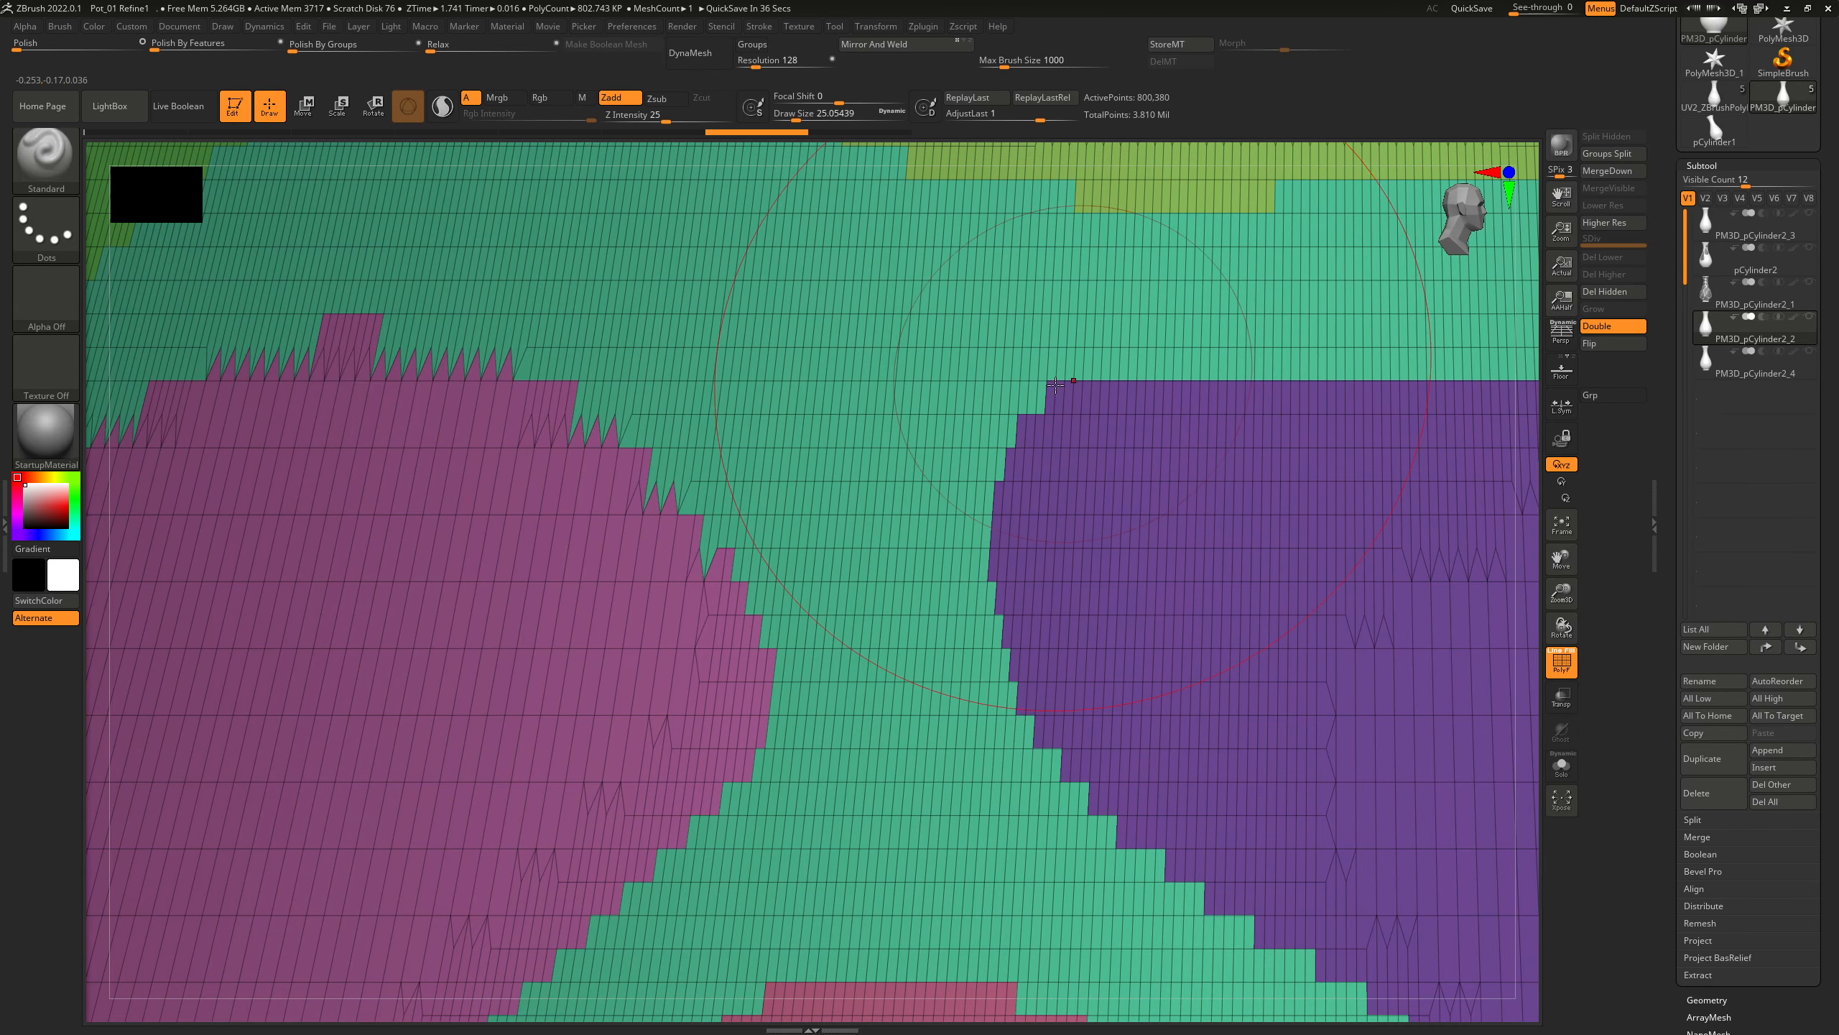
Undo the last polish and smooth the jagged polygroup borders of the vase with Polish By Groups
key(ctrl+z)
scroll(1698, 411, down, 10)
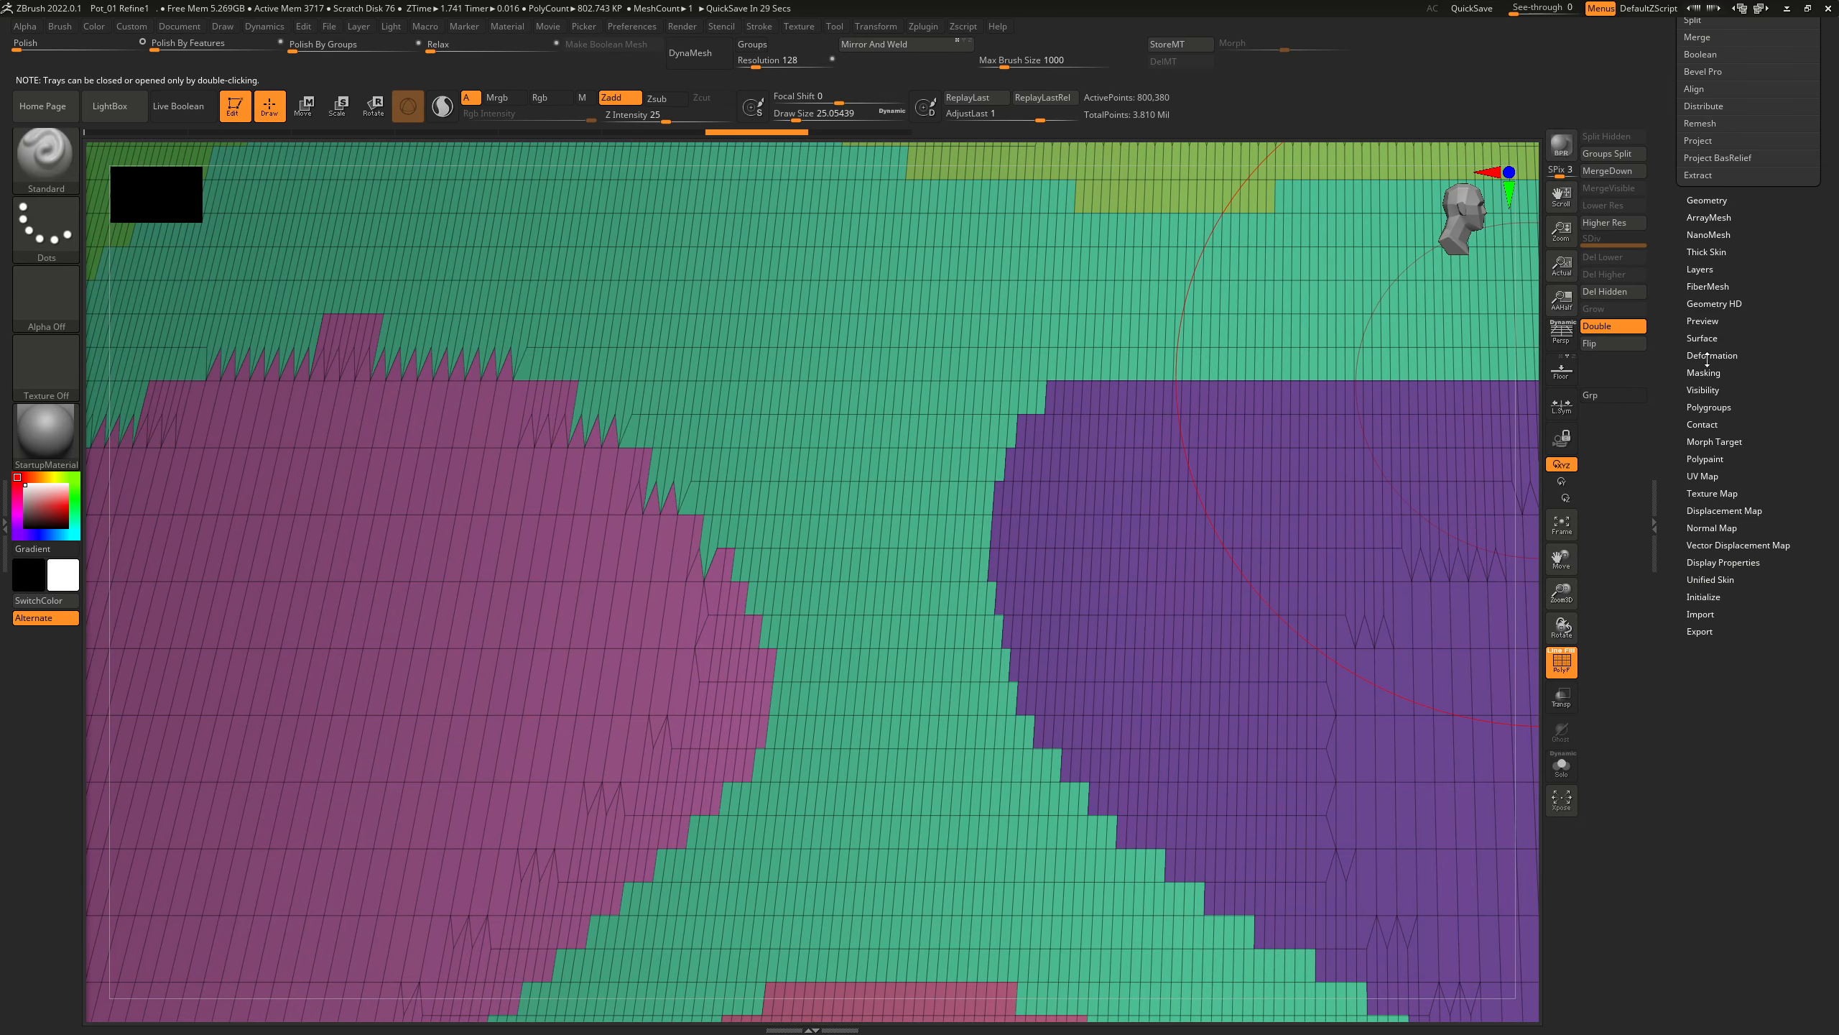
click(1711, 407)
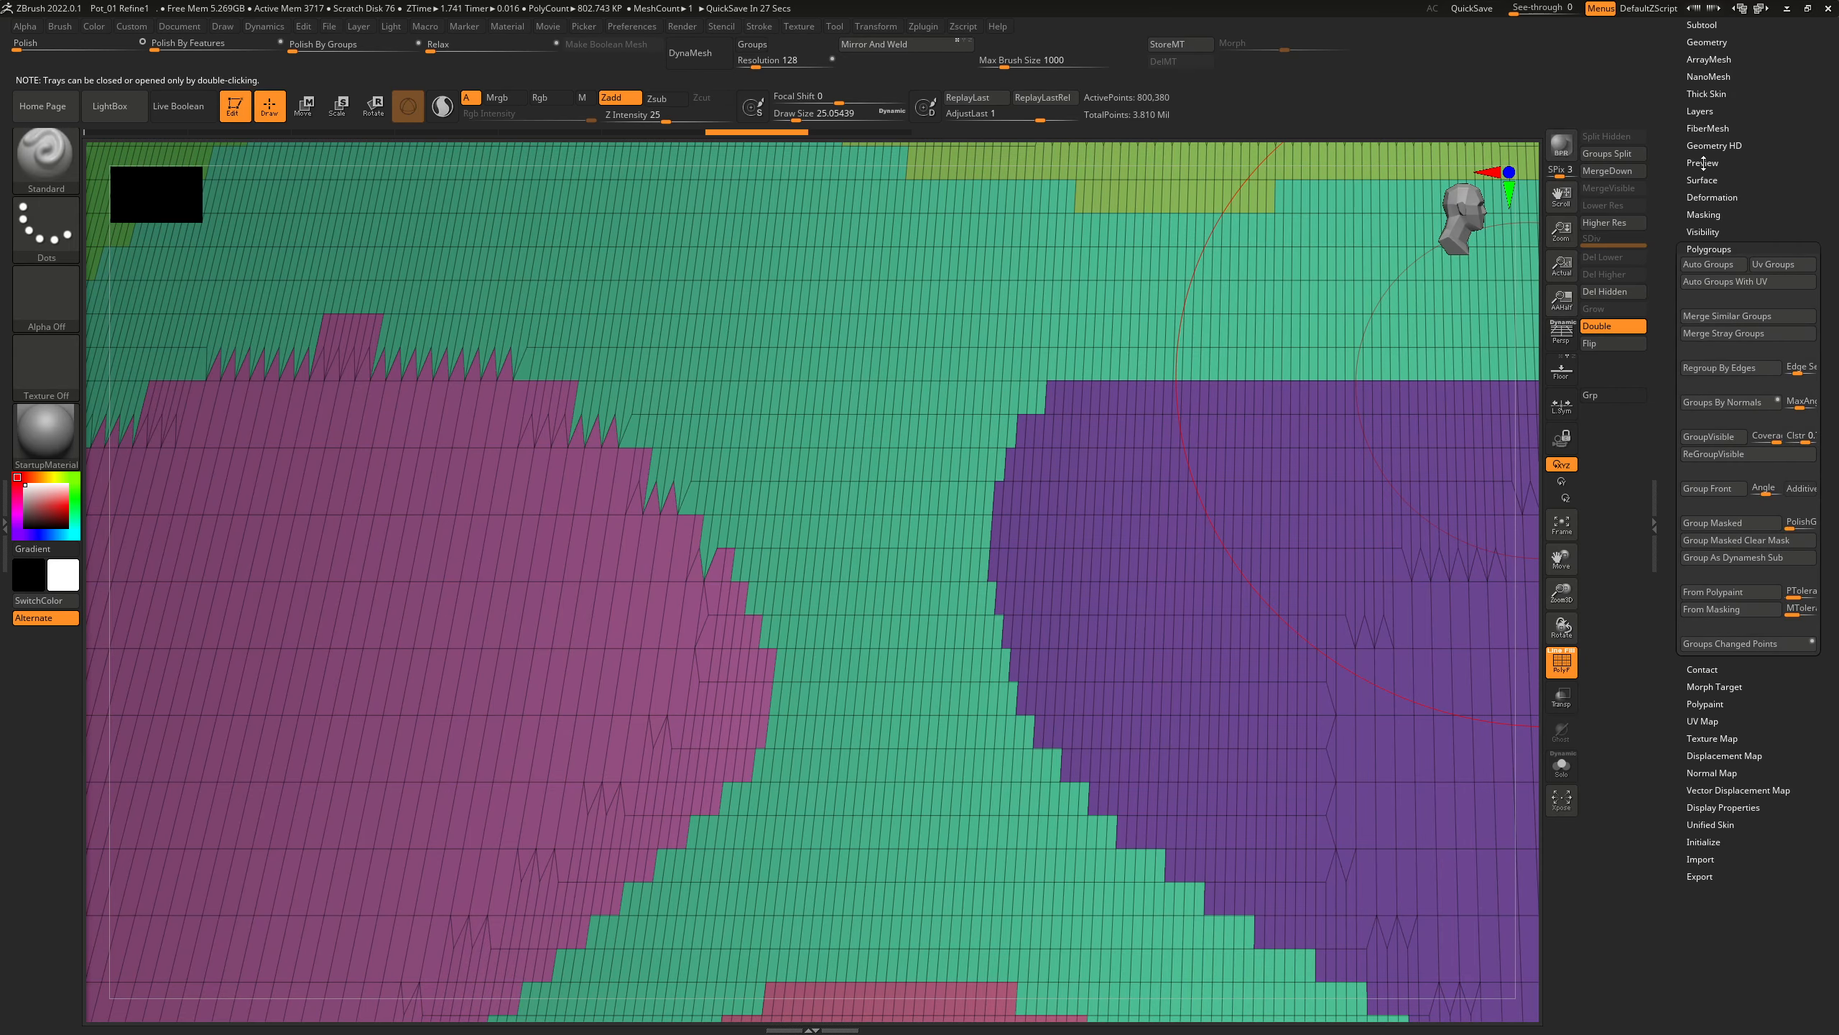
scroll(1677, 251, down, 2)
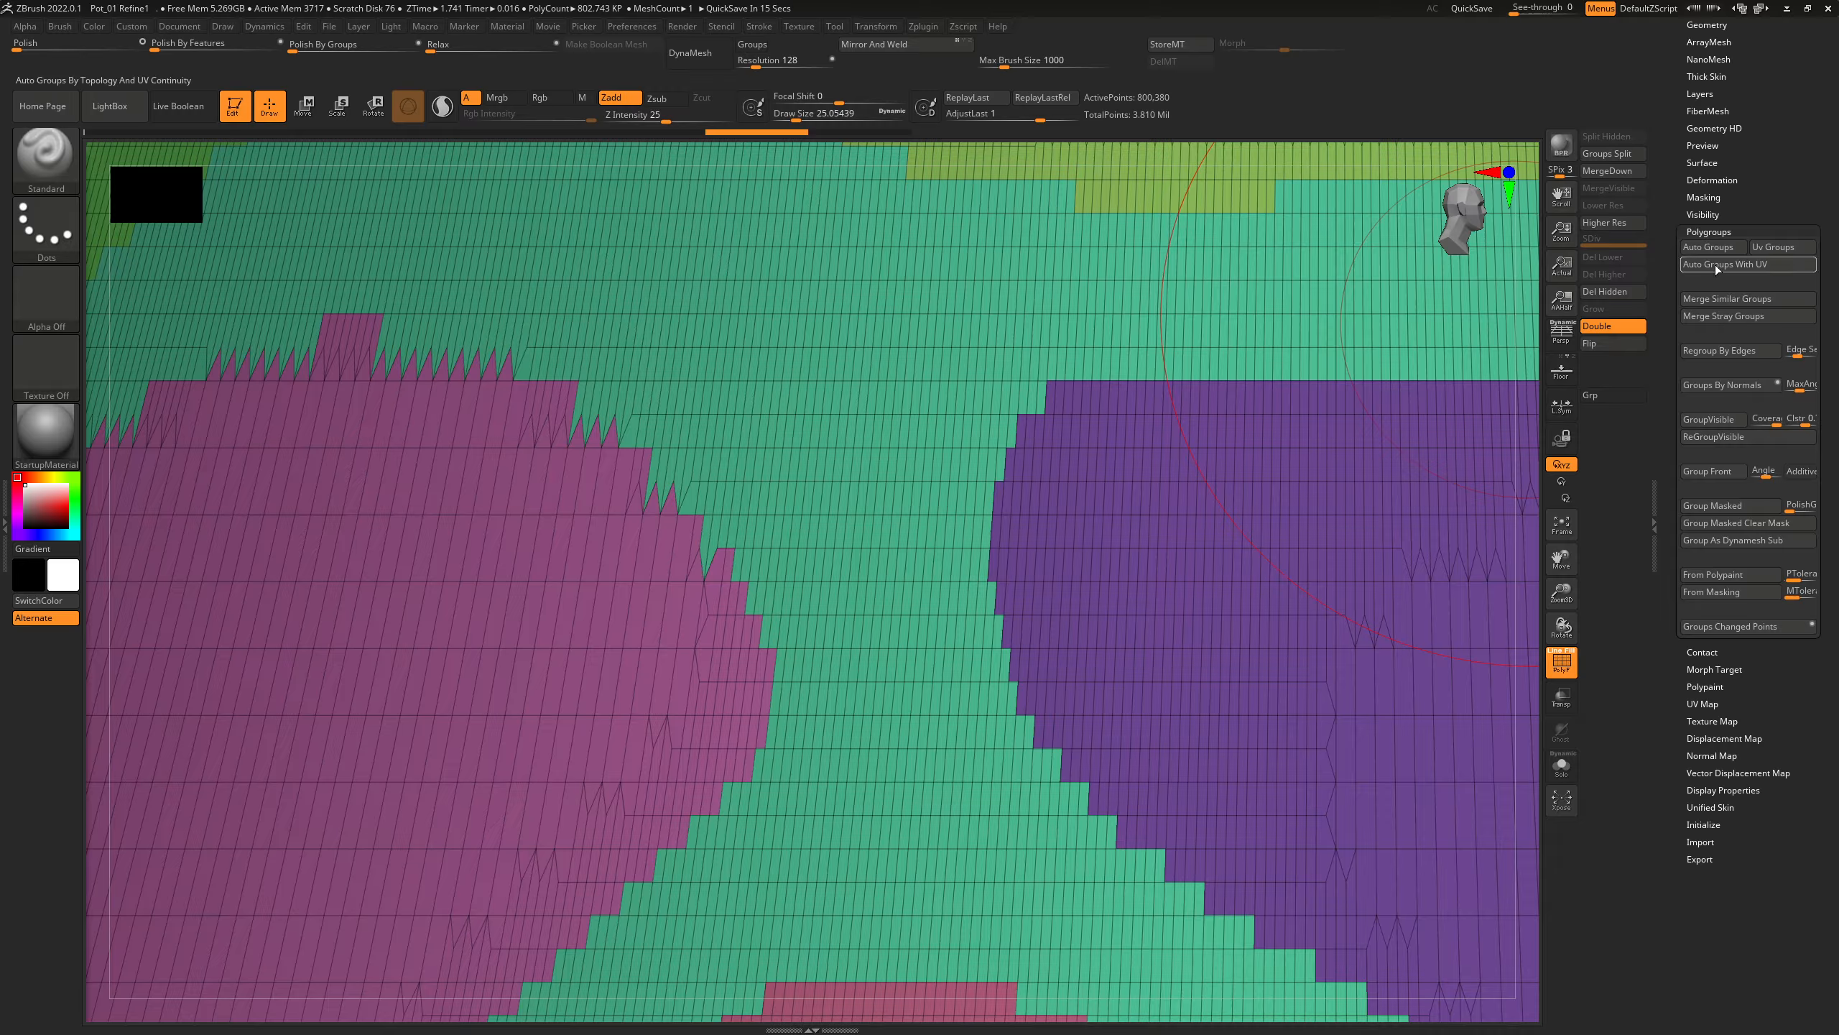
click(1712, 231)
click(1712, 179)
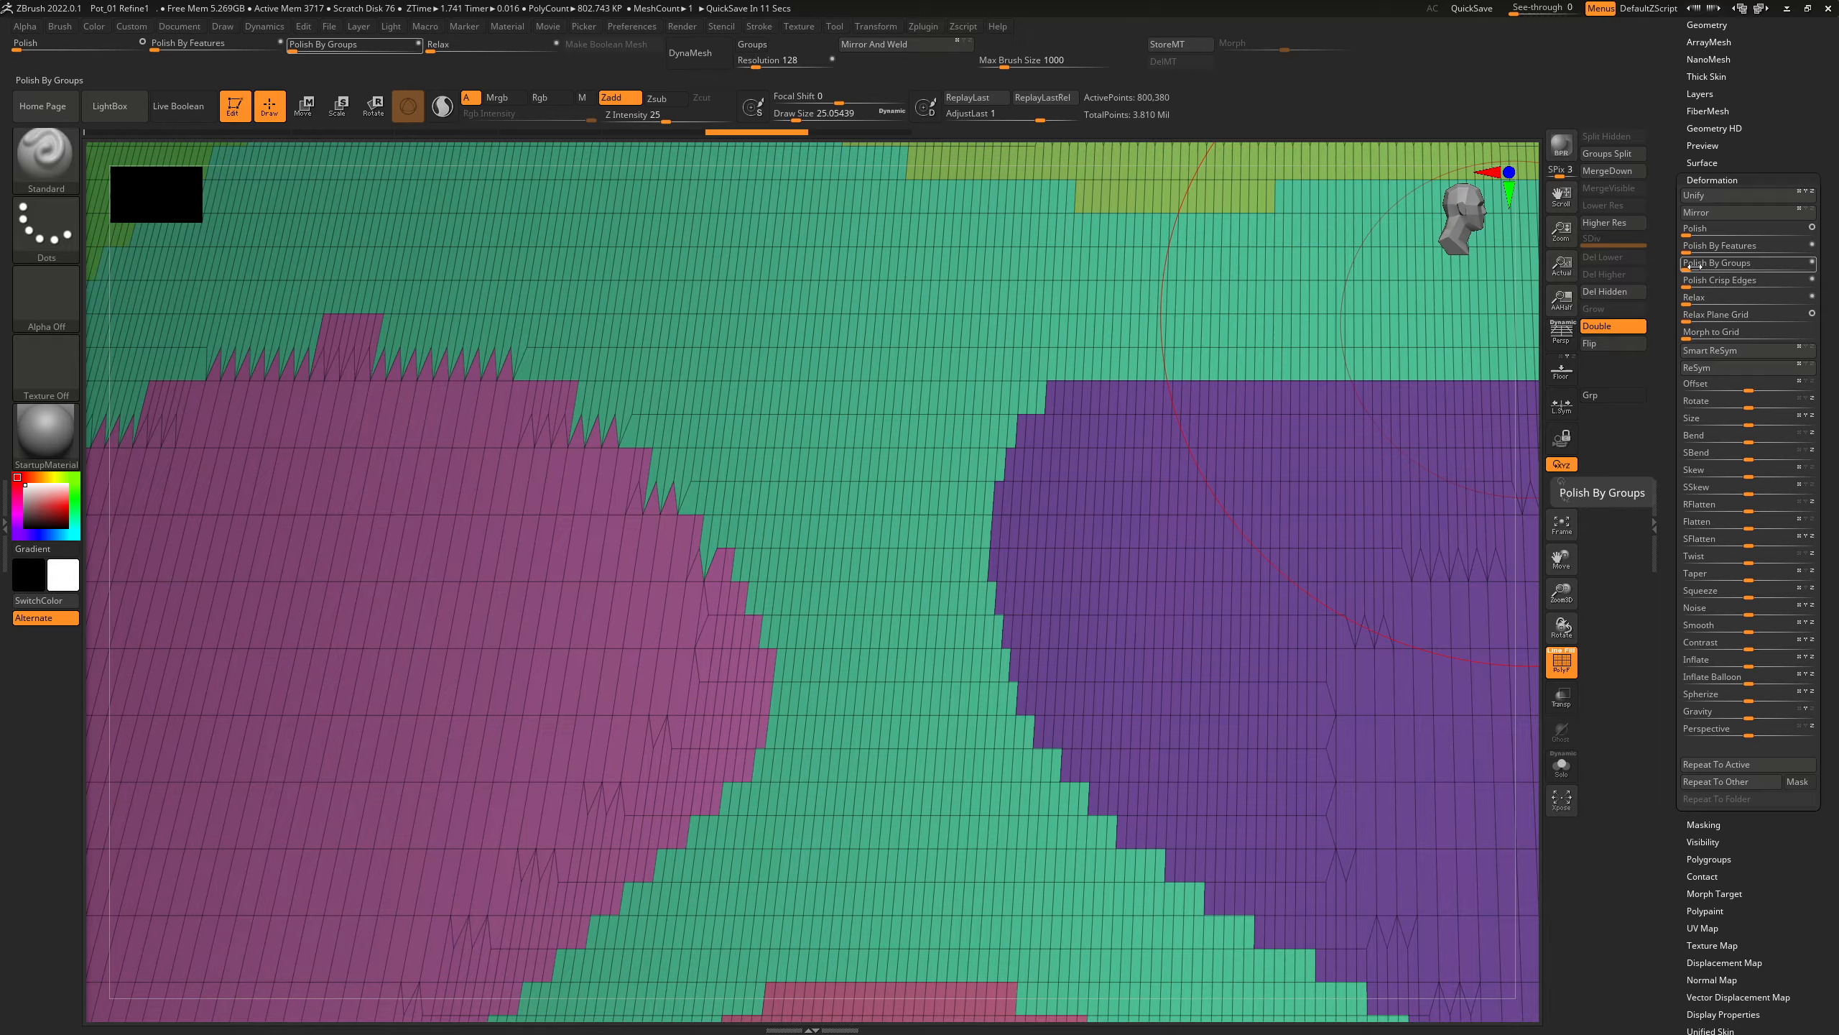
click(1712, 179)
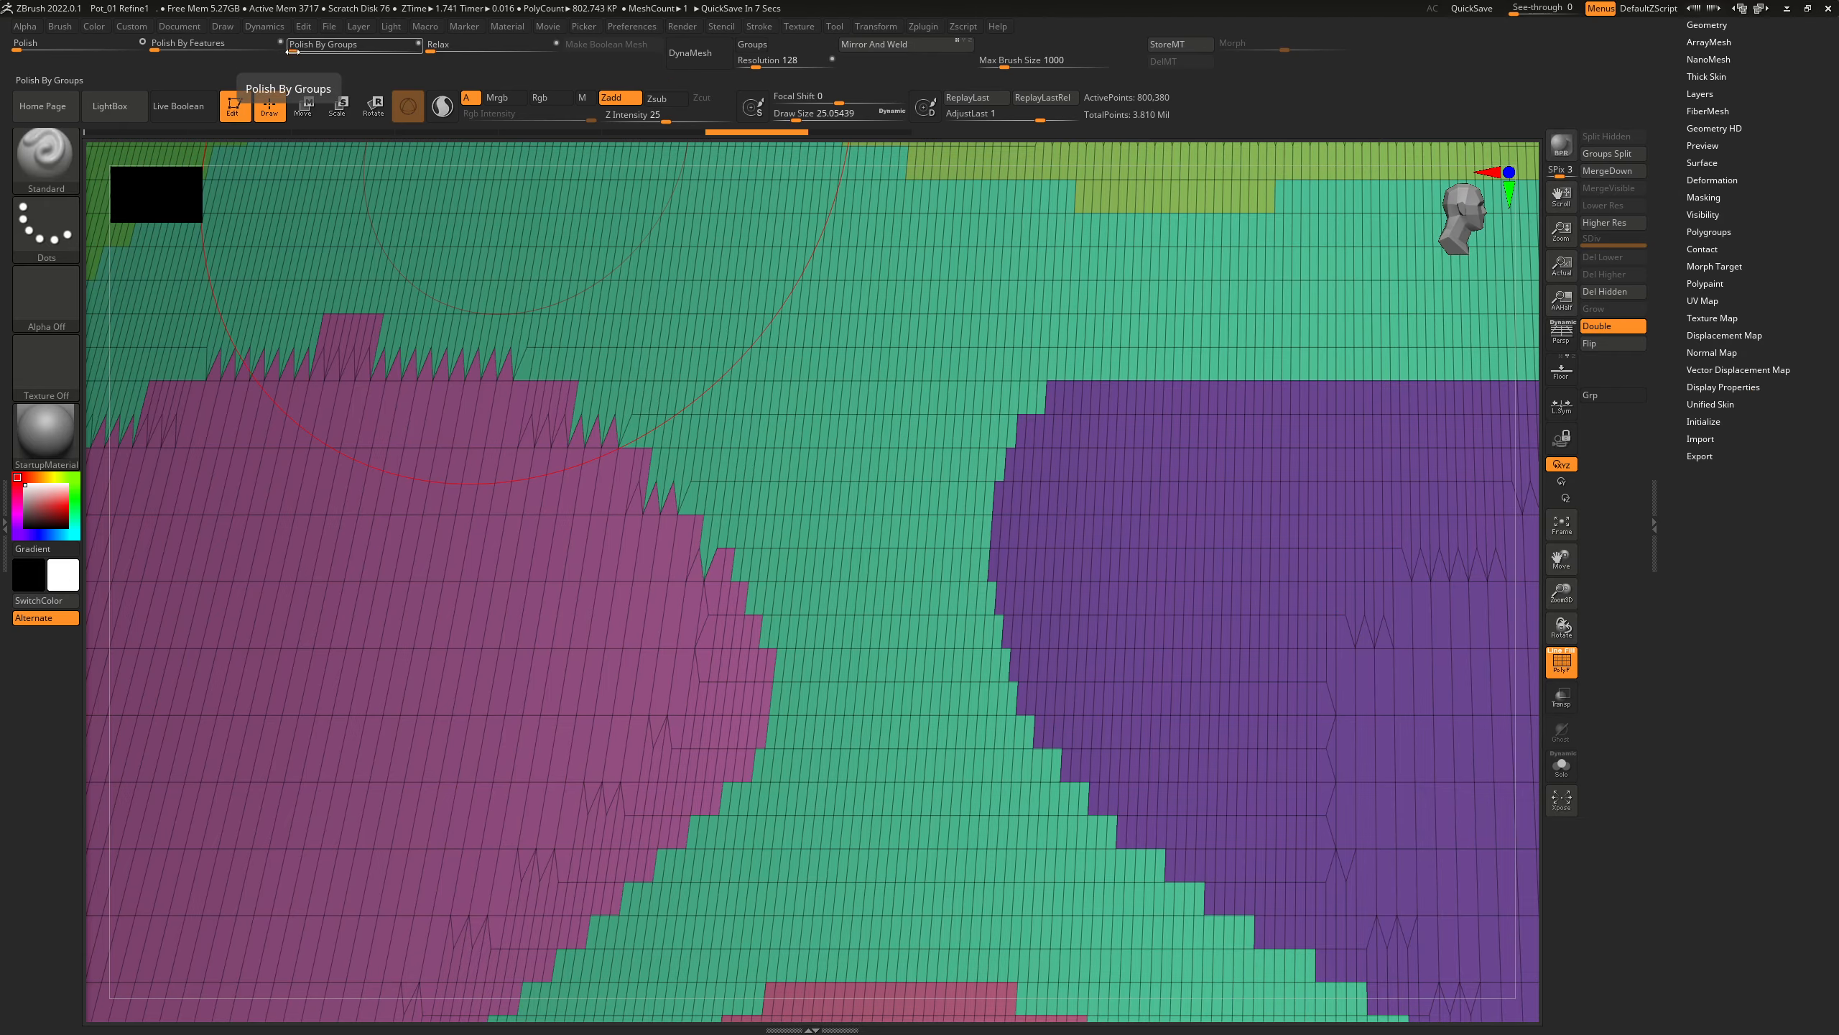
drag(284, 48, 312, 51)
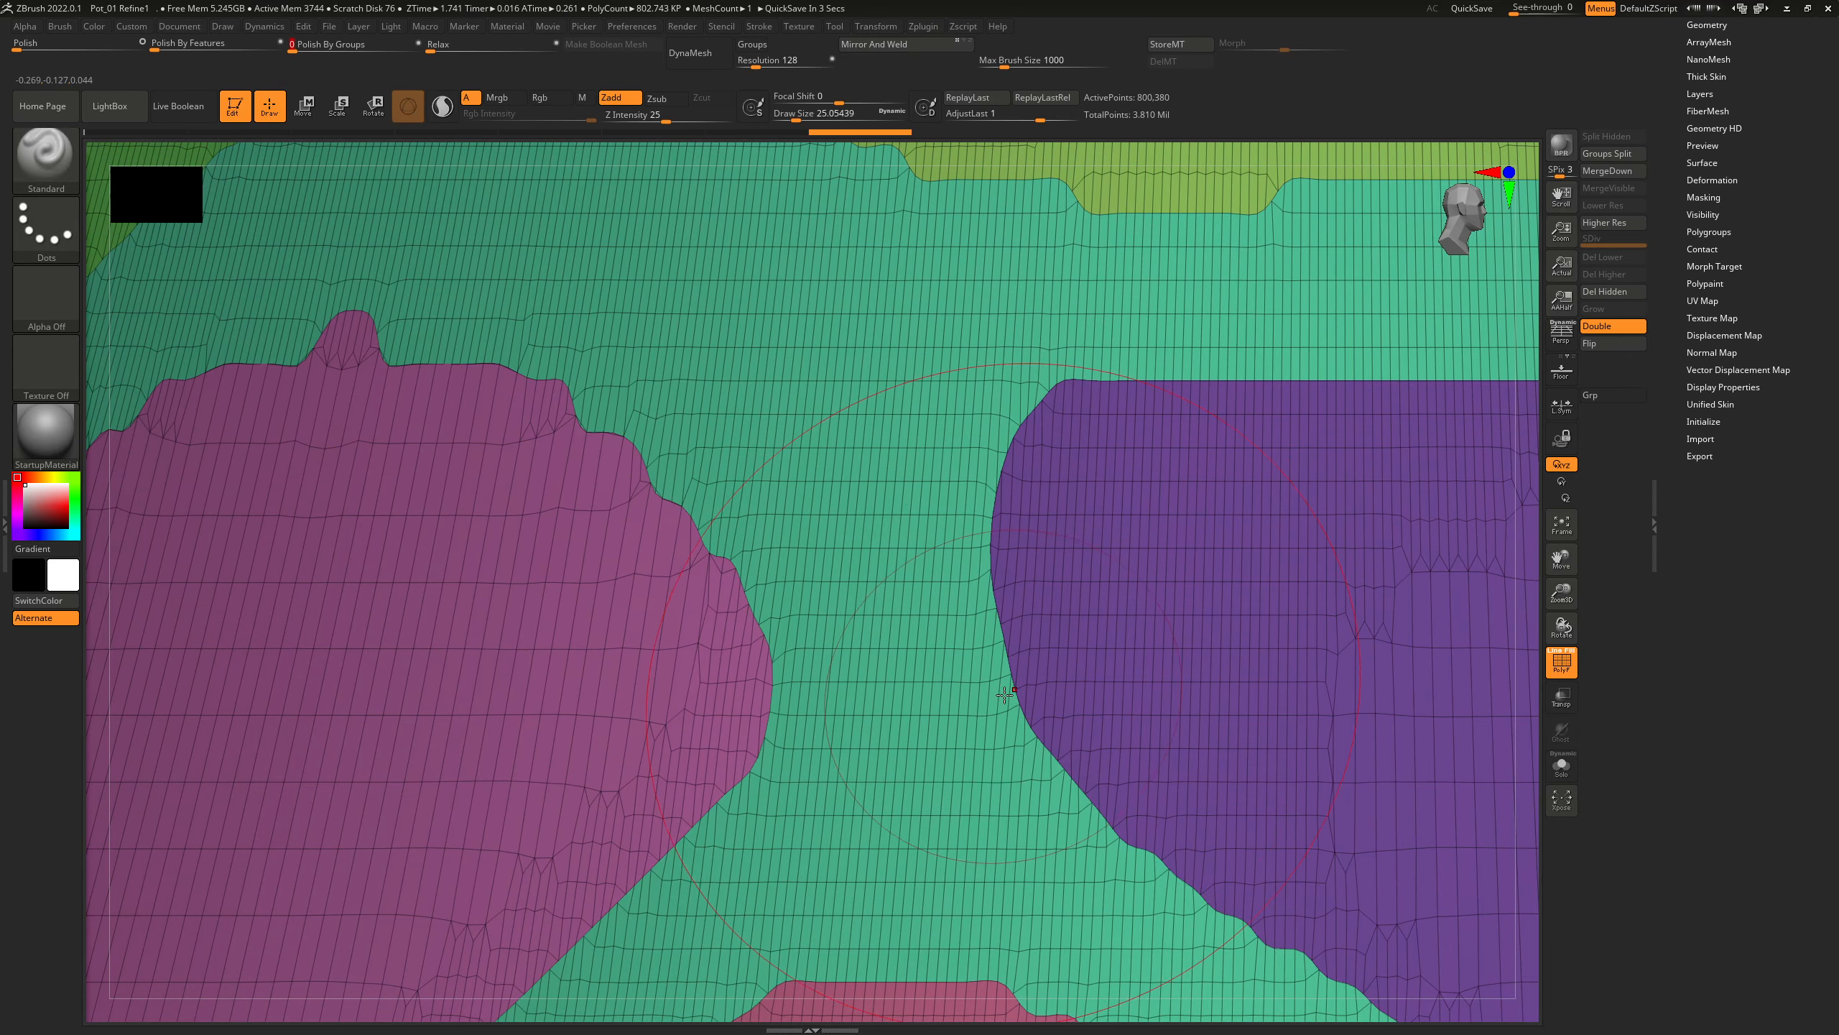
Check the cell borders on the vase's neck and run a second, lighter Polish By Groups pass
ctrl+right_drag(919, 483, 928, 368)
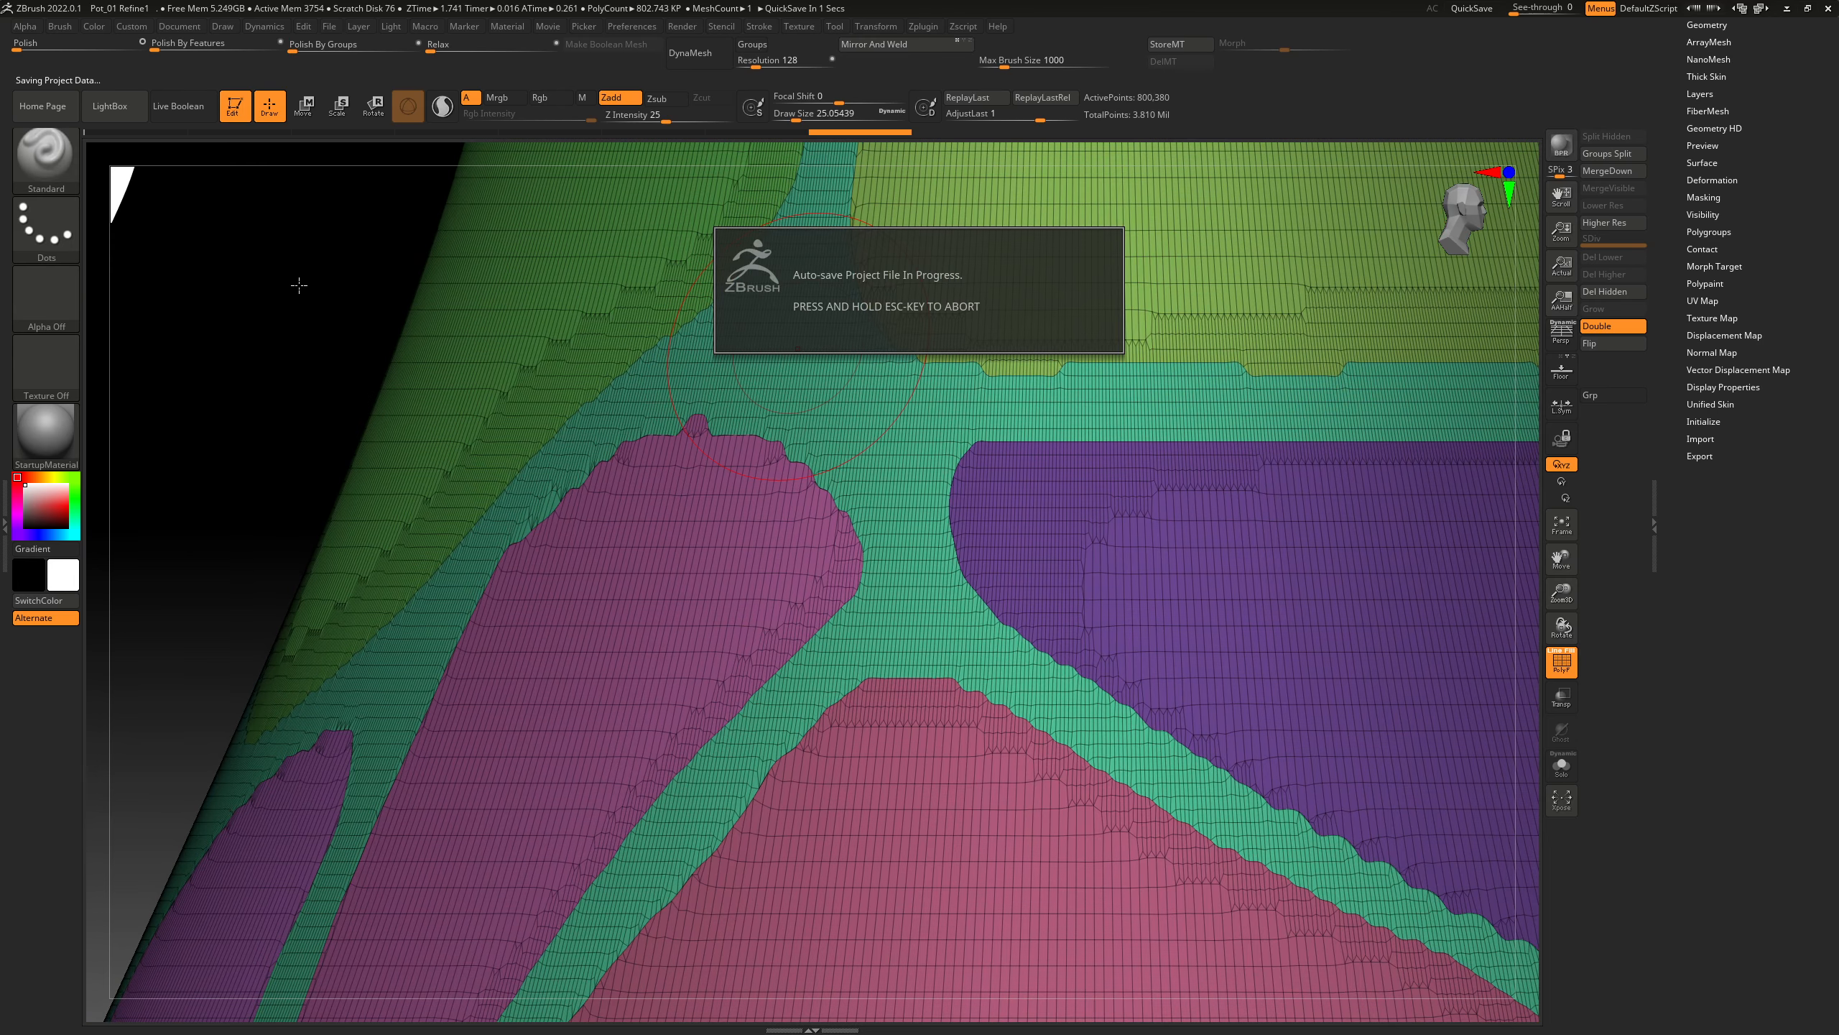
drag(302, 270, 449, 294)
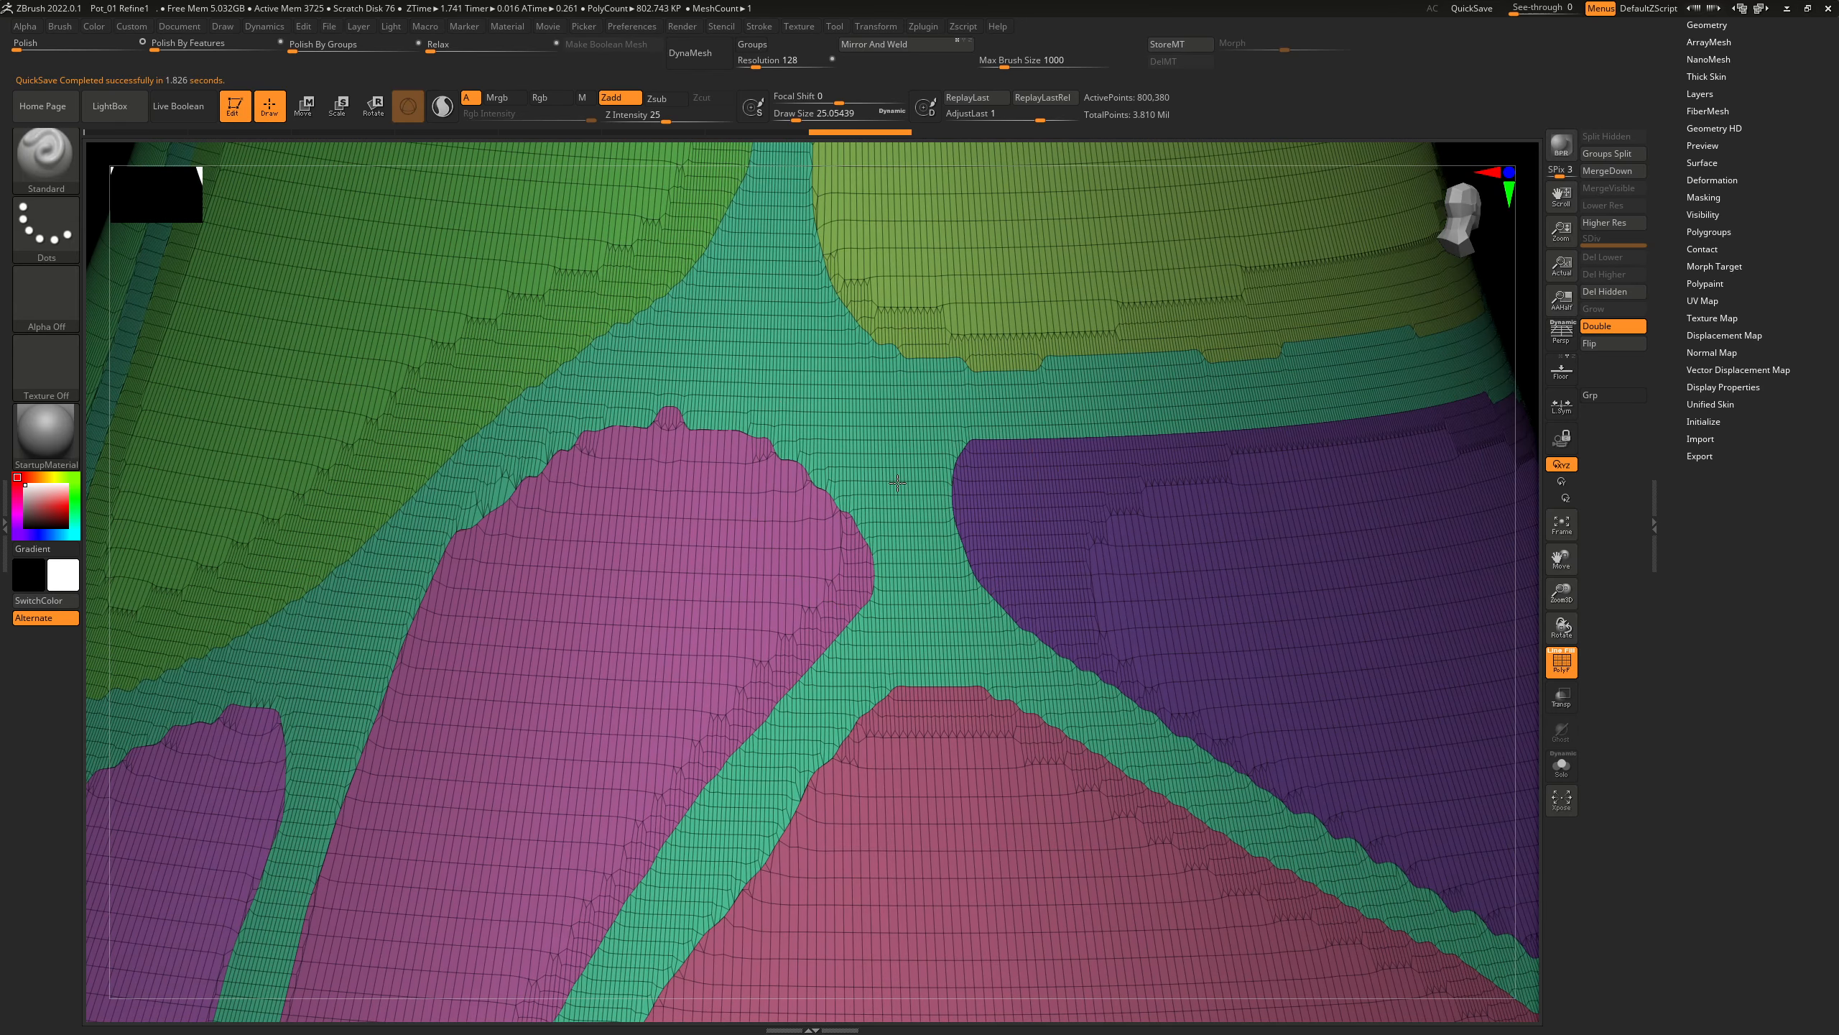
ctrl+right_drag(898, 483, 947, 493)
drag(1309, 464, 1231, 443)
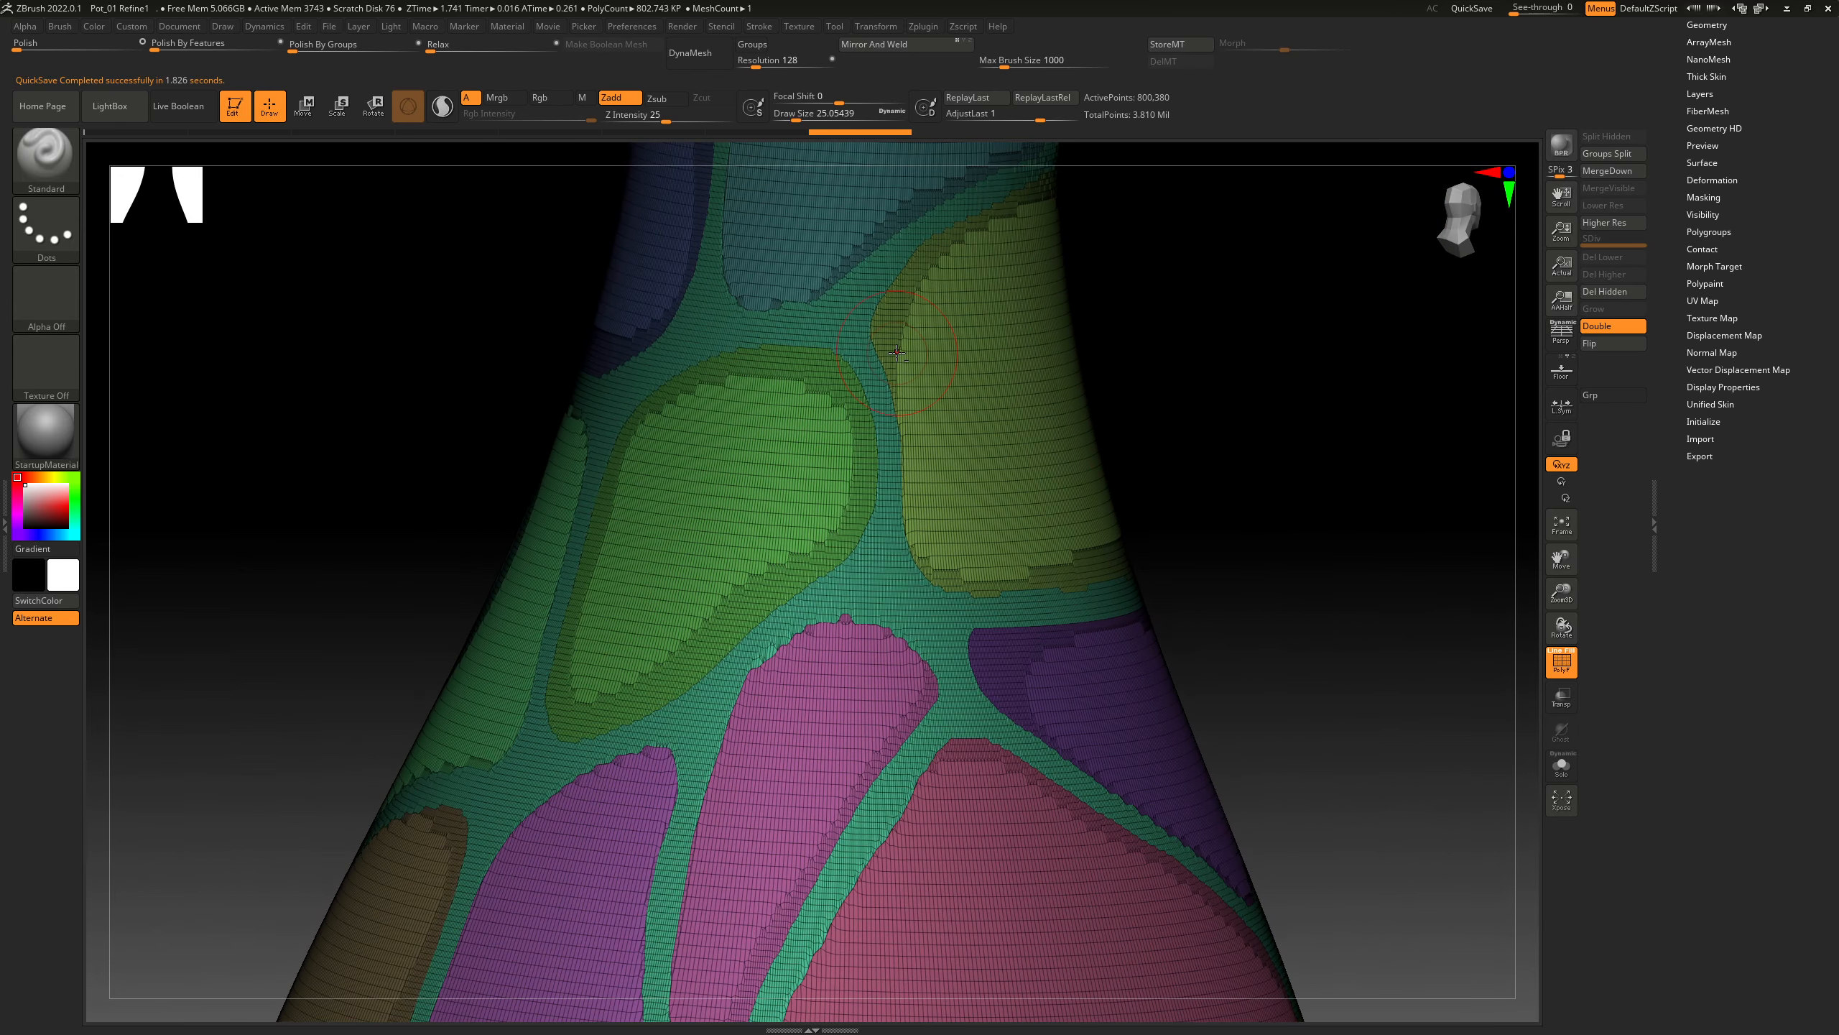
ctrl+right_drag(898, 353, 887, 477)
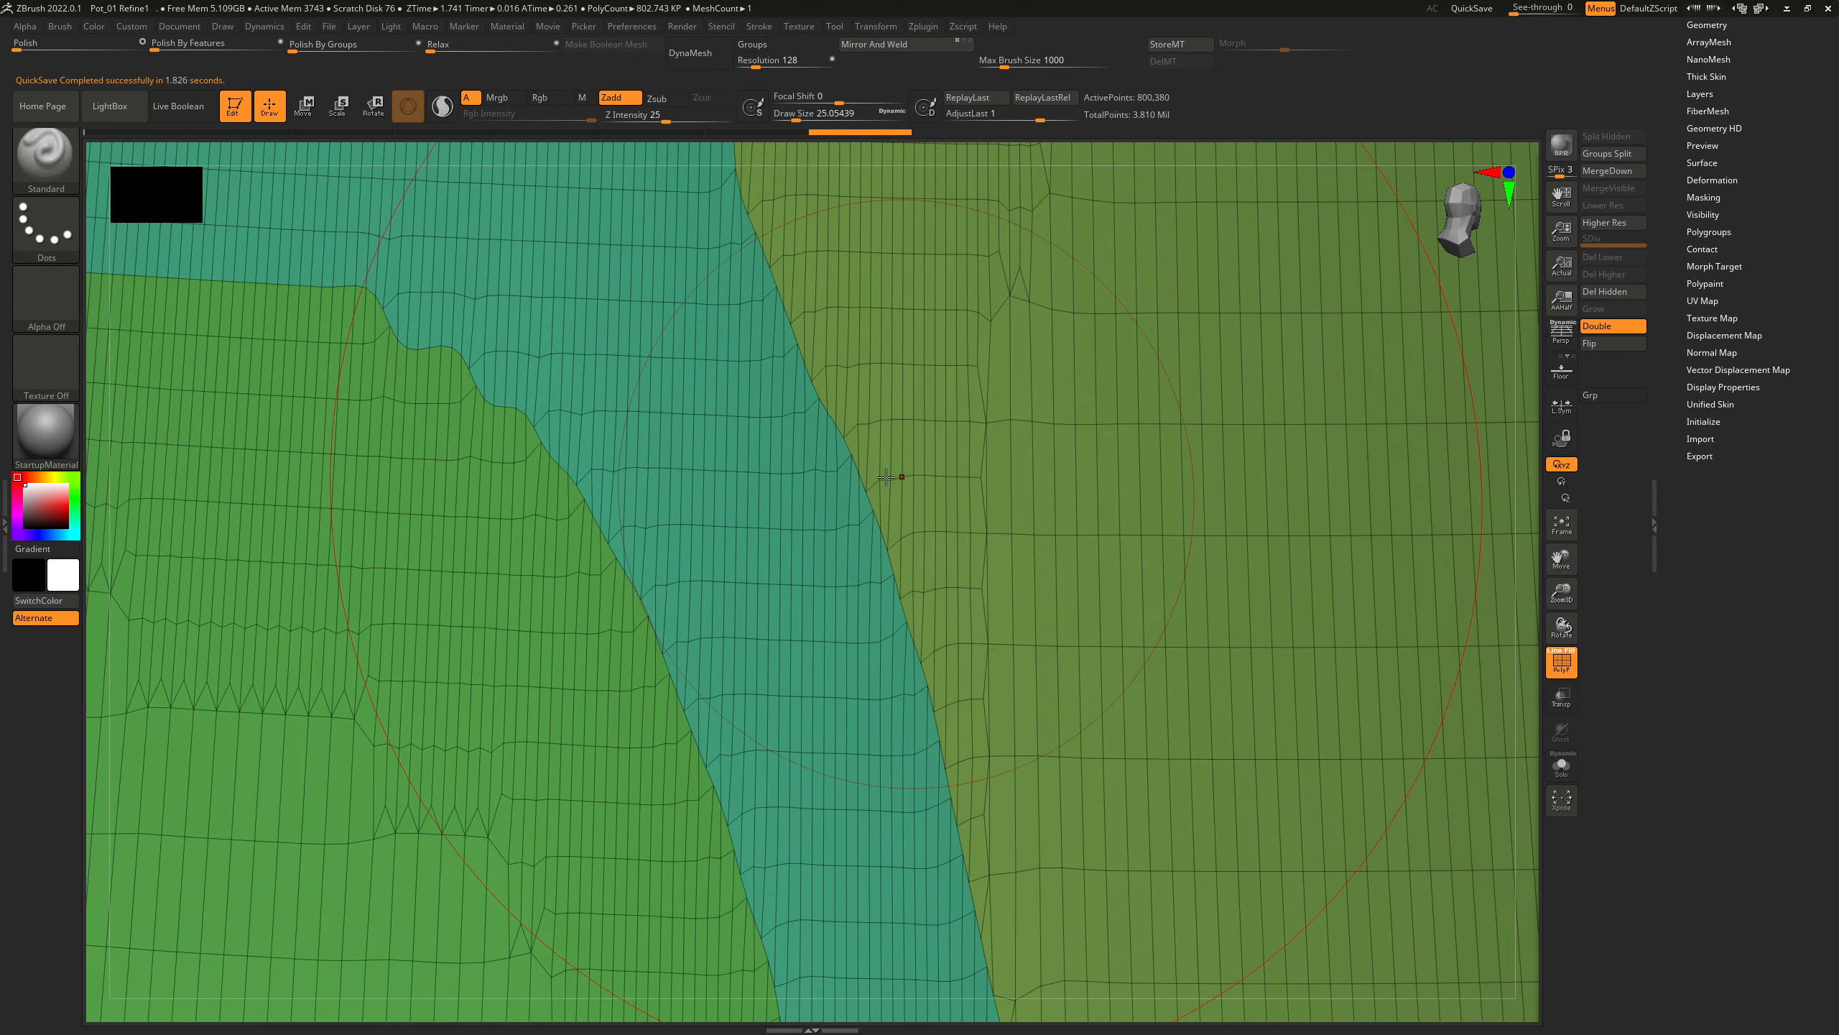
drag(296, 52, 303, 52)
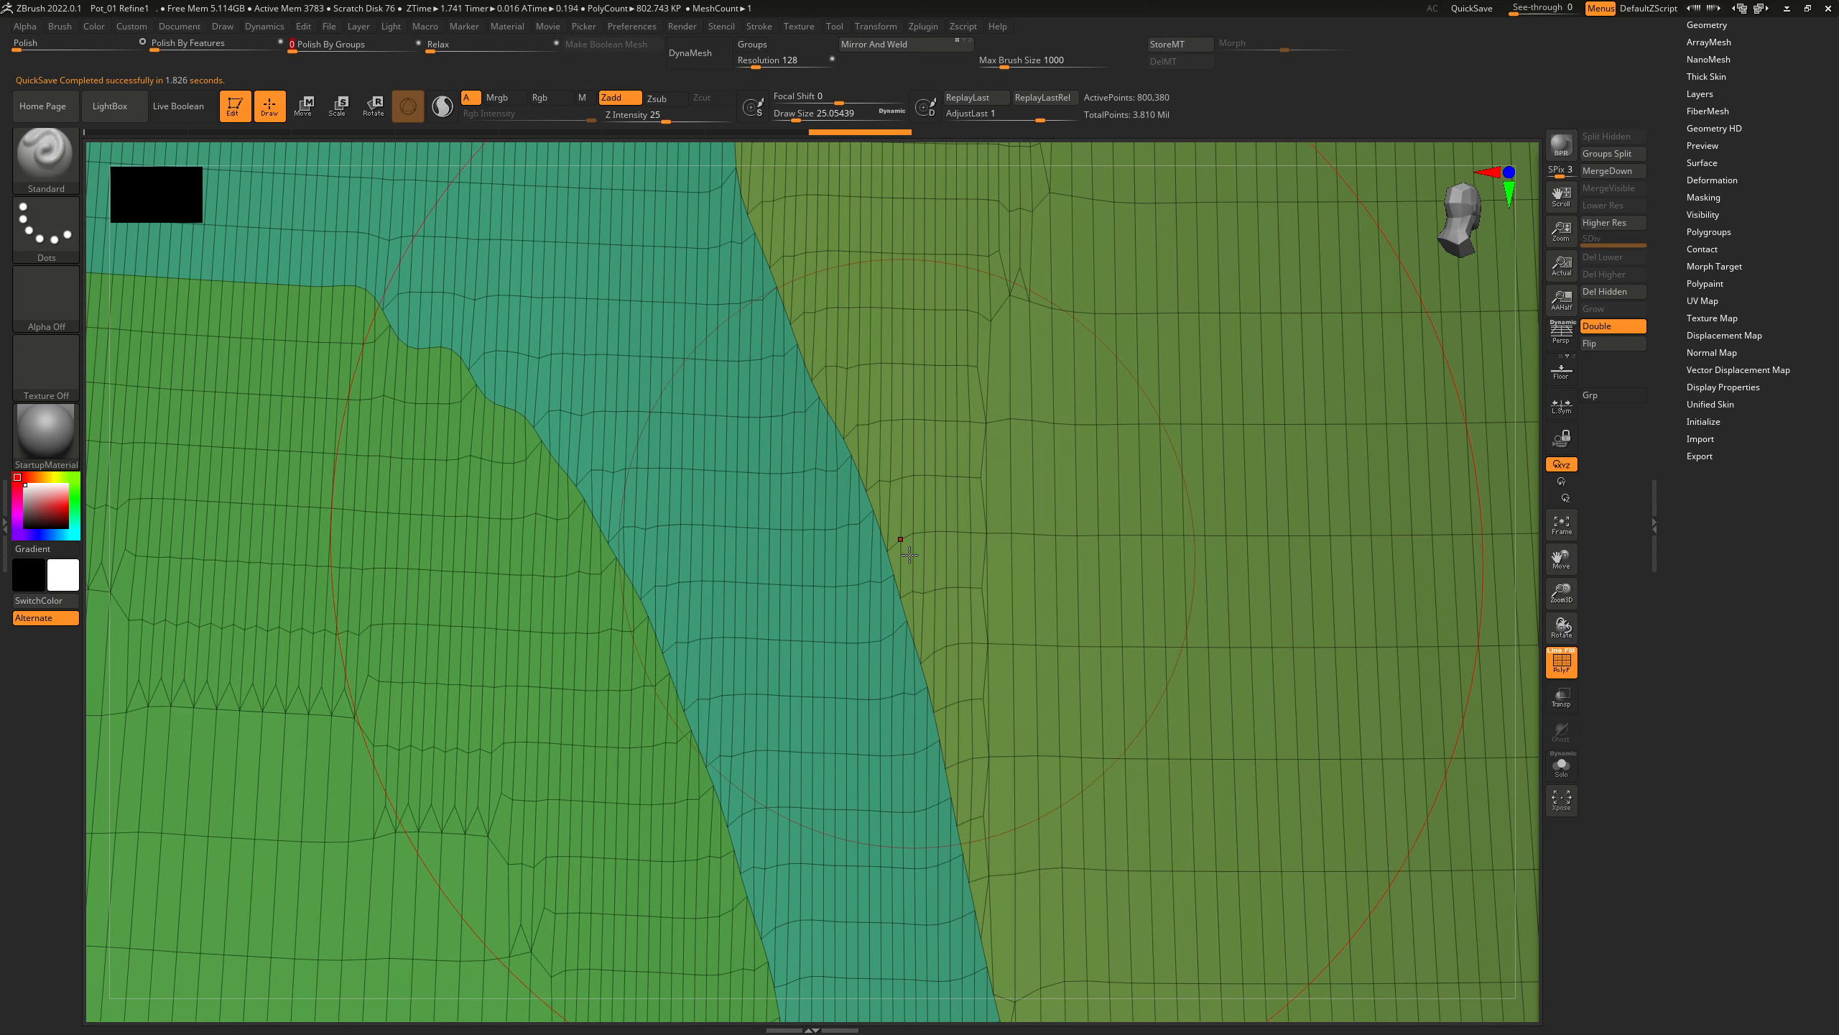
ctrl+right_drag(908, 542, 746, 319)
Set ZRemesher to keep groups without the Same option, with a target polygon count of 100 and SmoothGroups at 0
scroll(1742, 241, up, 3)
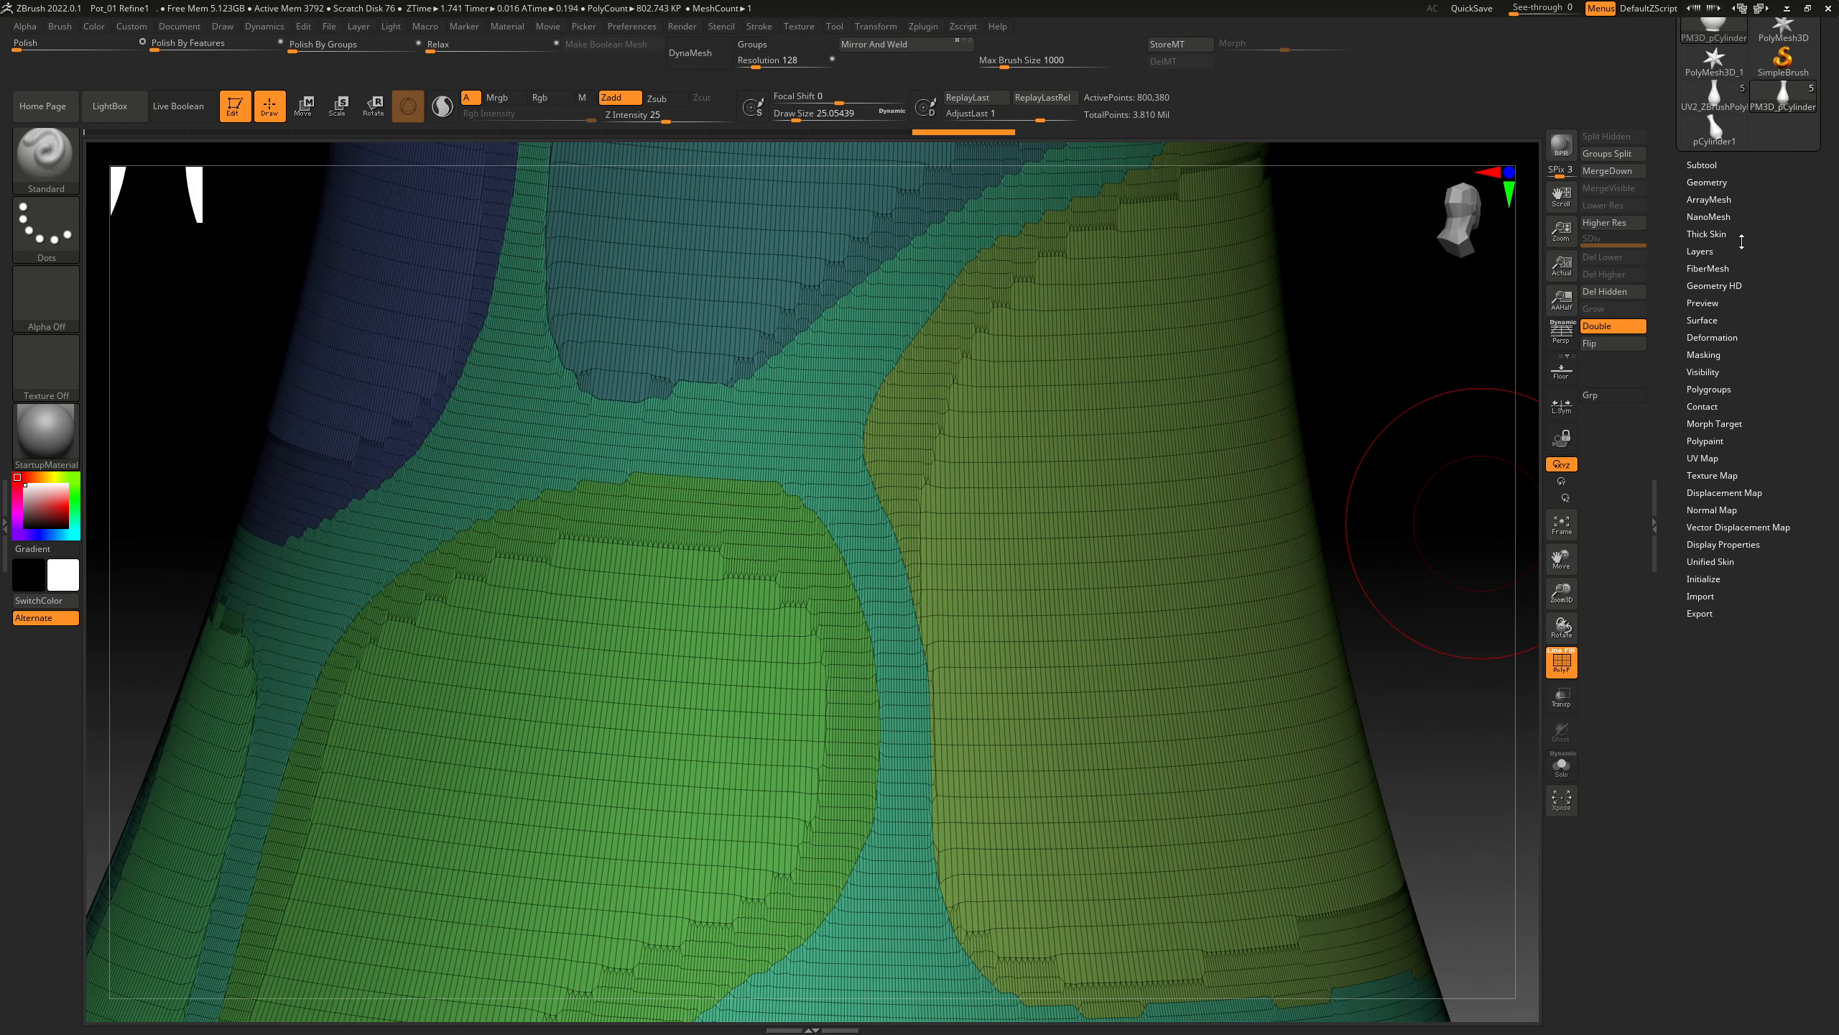
click(1709, 182)
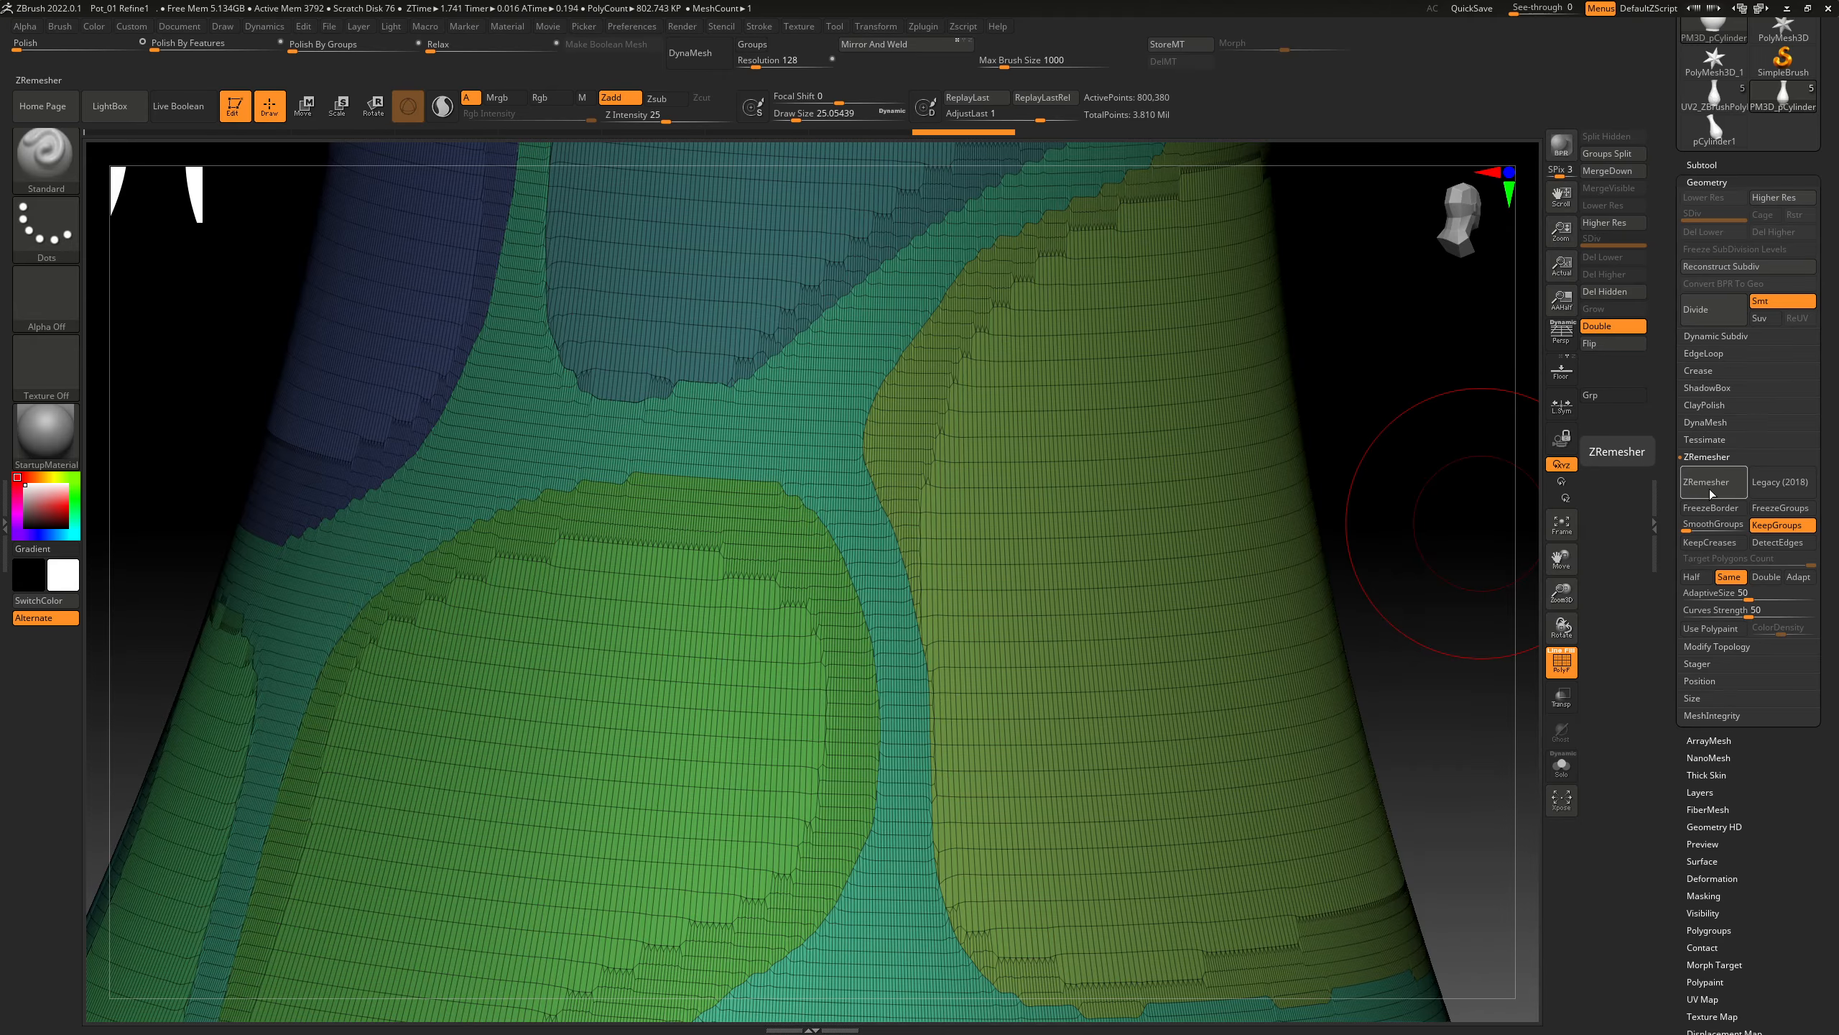
click(1760, 524)
click(1731, 577)
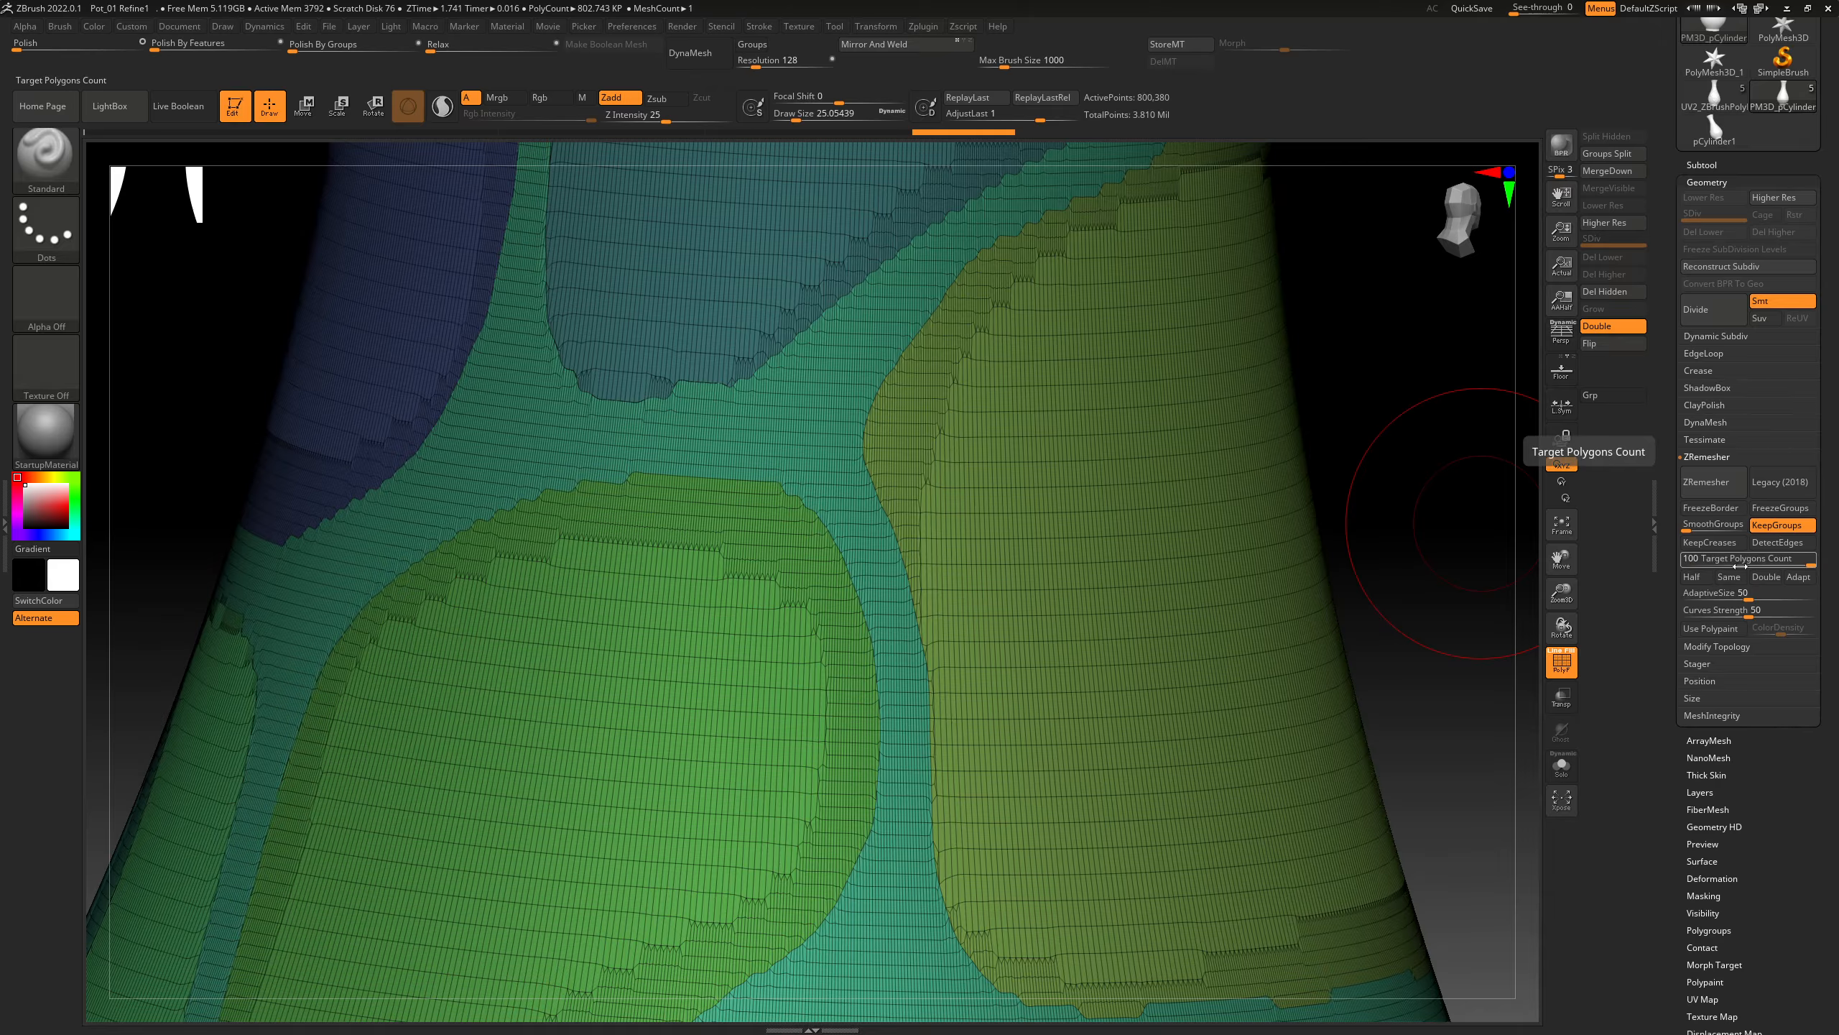
drag(1812, 563, 1794, 565)
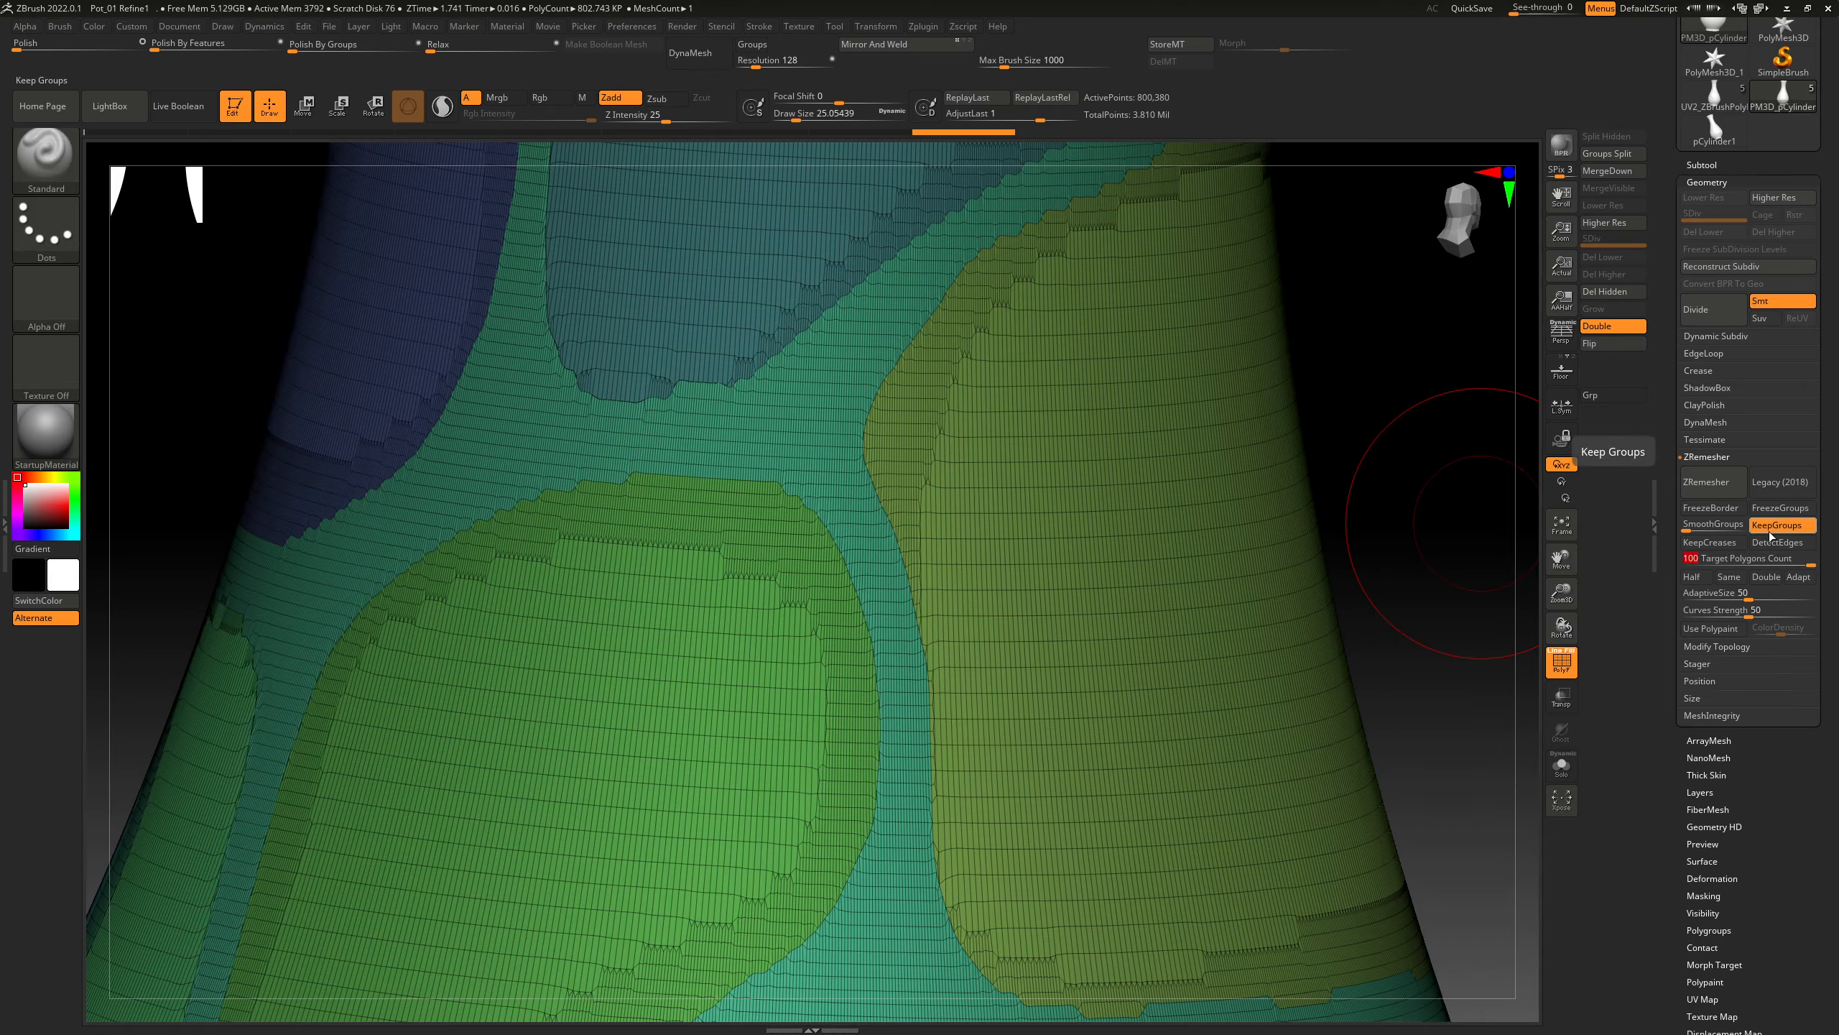
drag(1690, 528, 1709, 527)
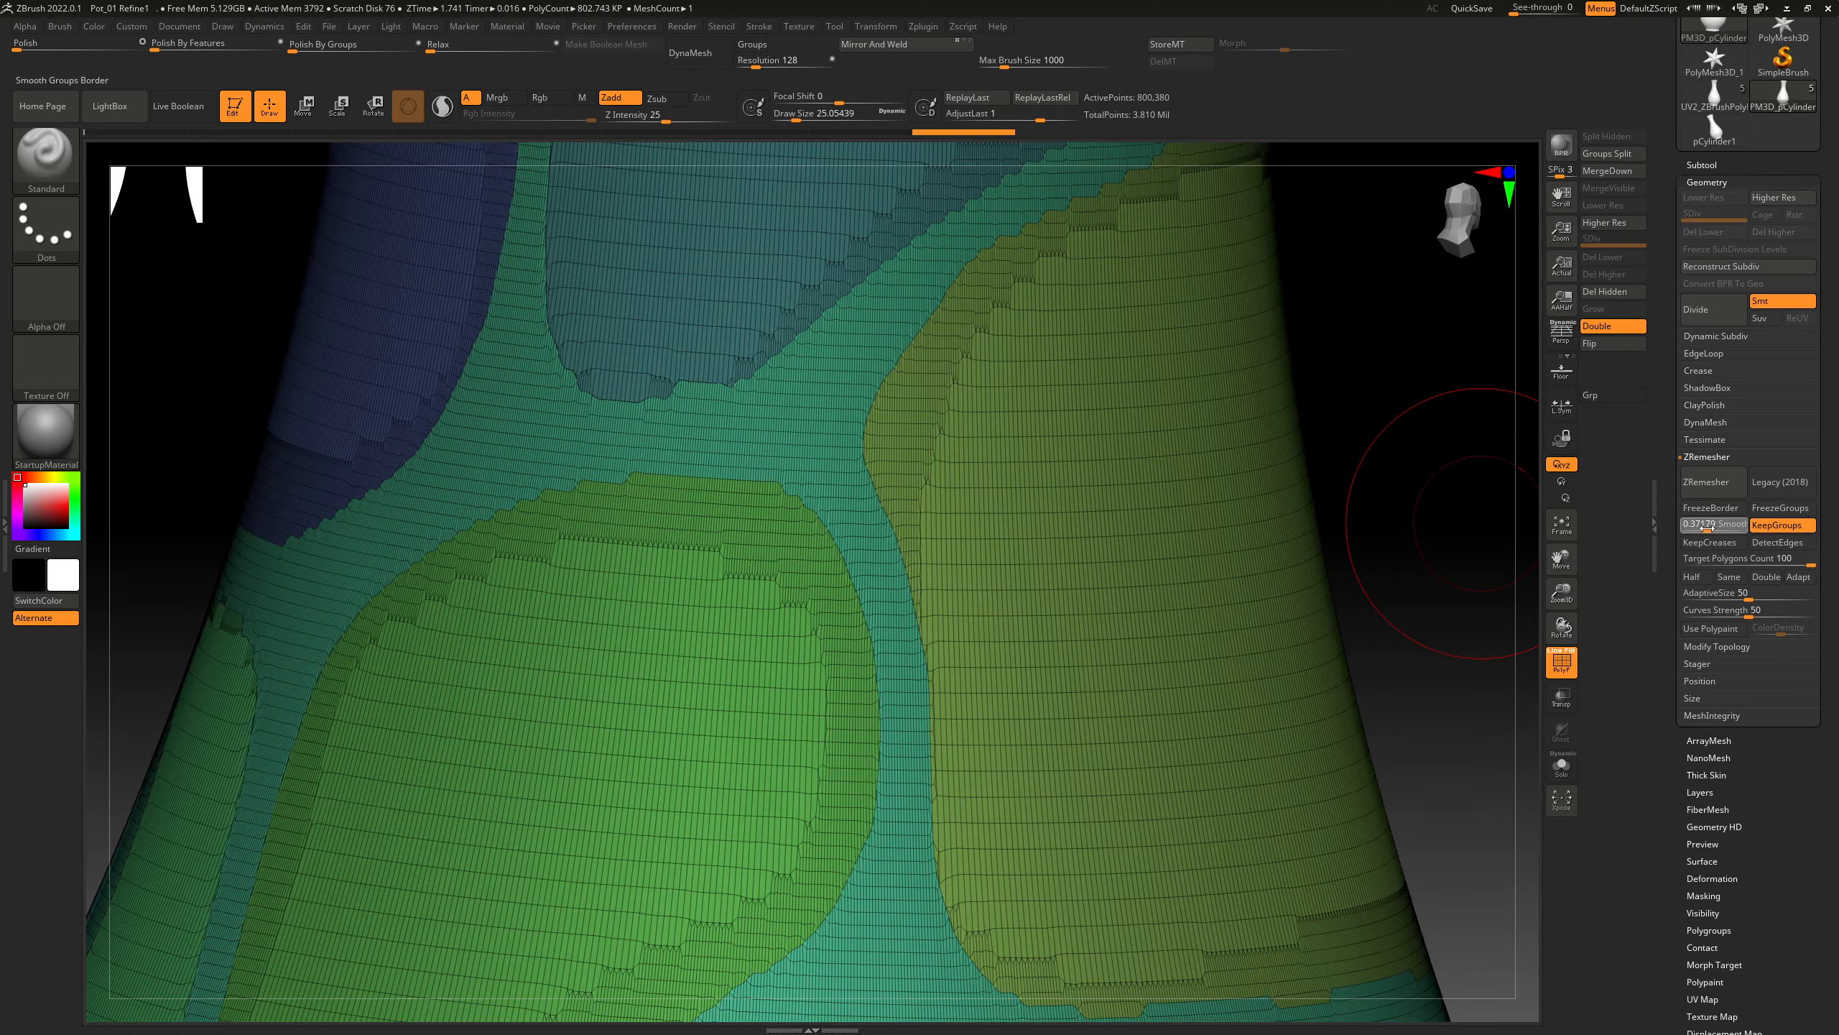
drag(1687, 531, 1681, 531)
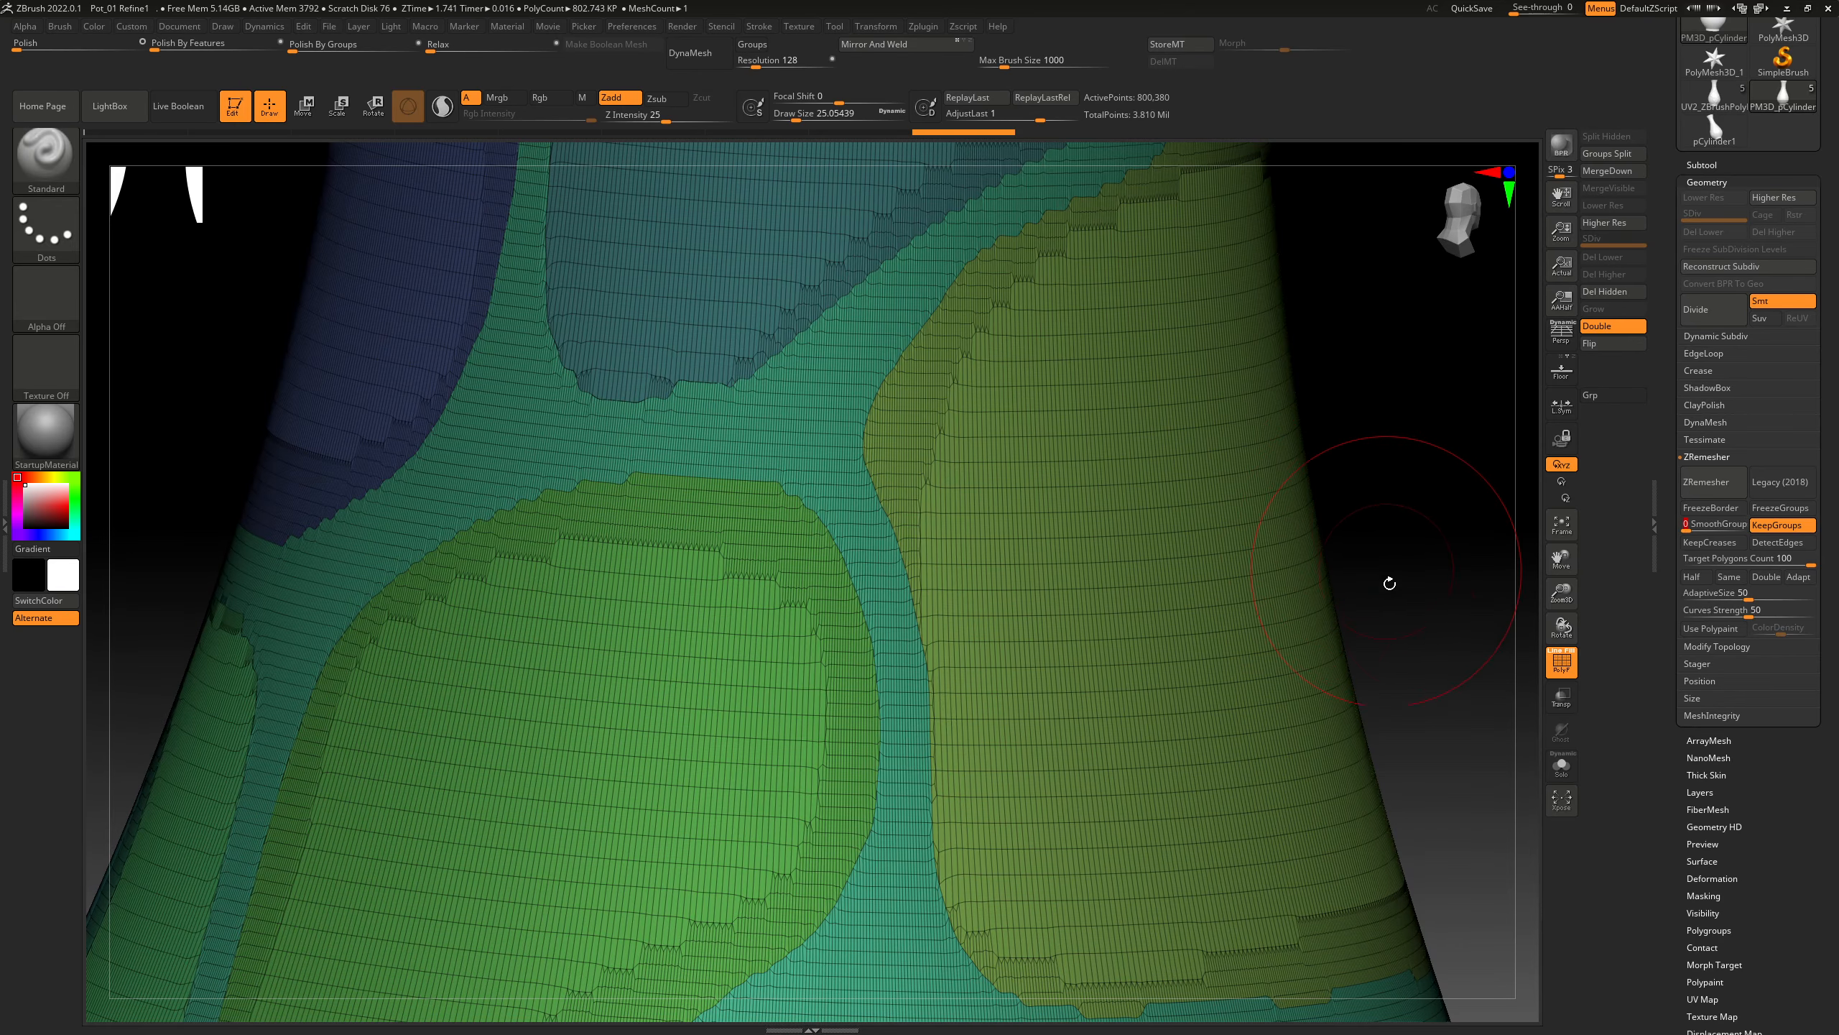
Hide the polyframe and remesh the vase with ZRemesher
alt+drag(1400, 601, 1203, 623)
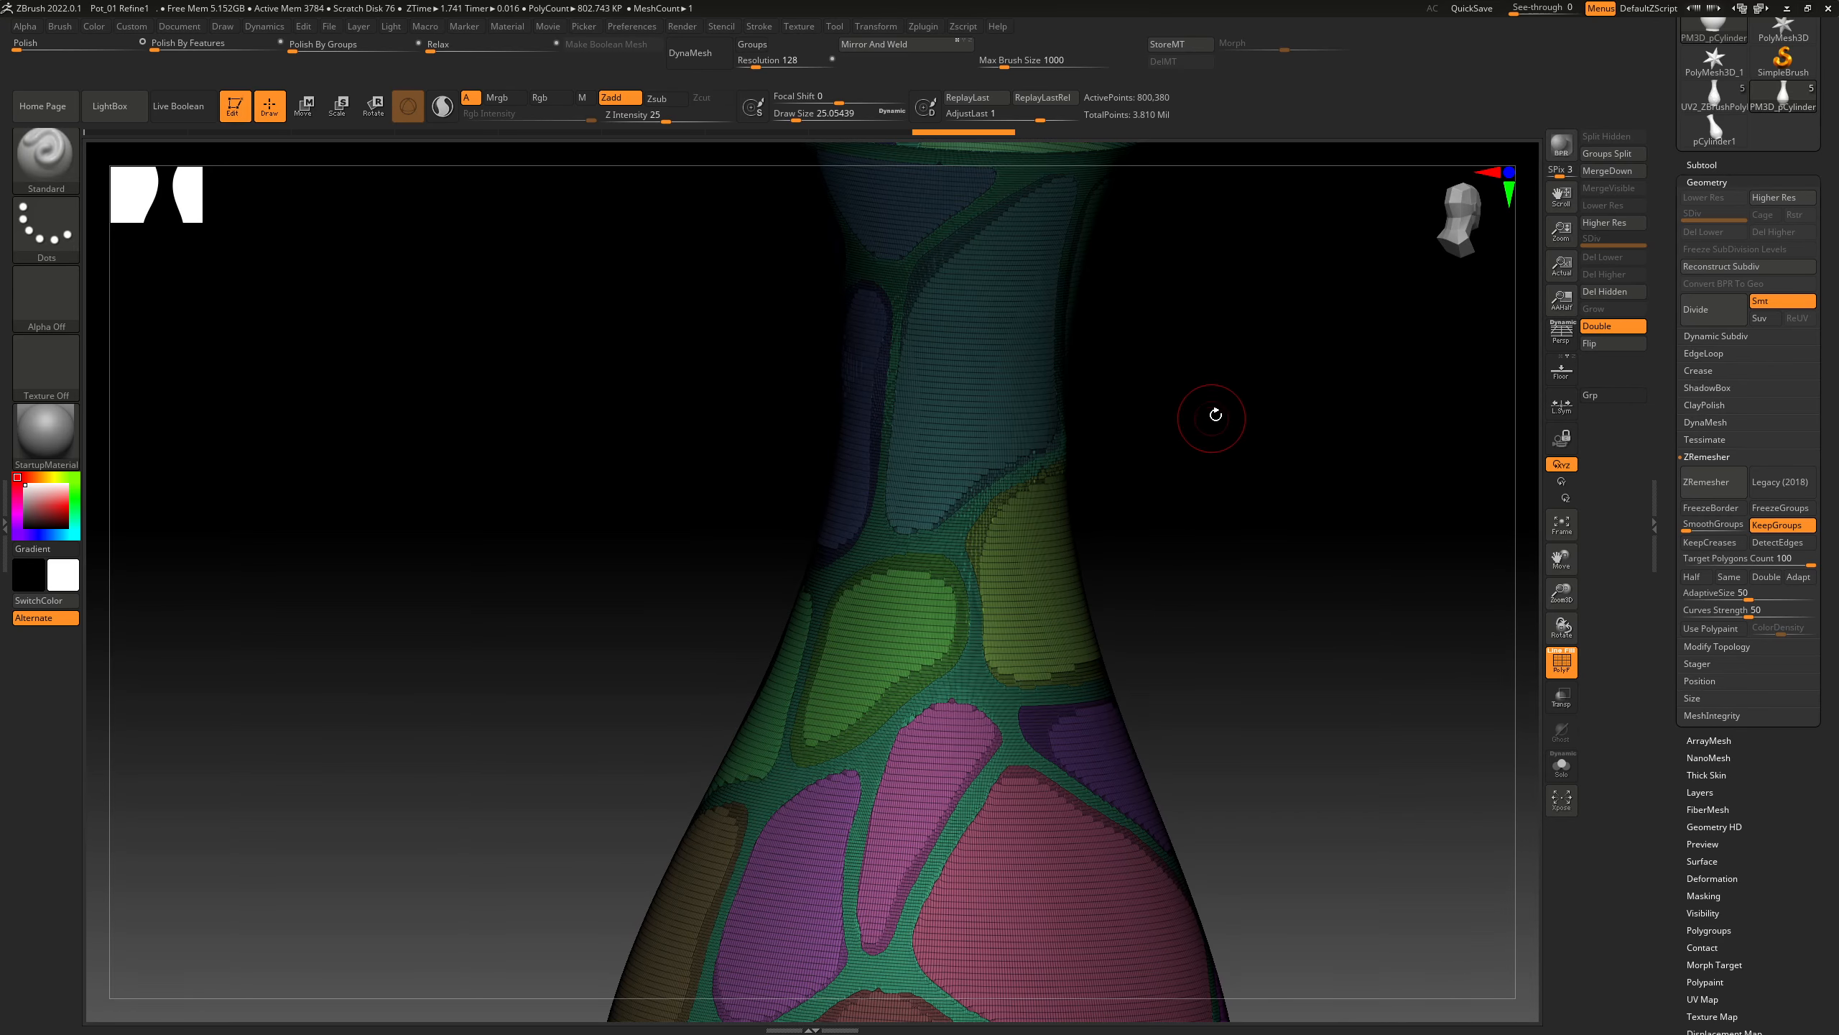
alt+drag(1215, 415, 1313, 620)
key(shift+f)
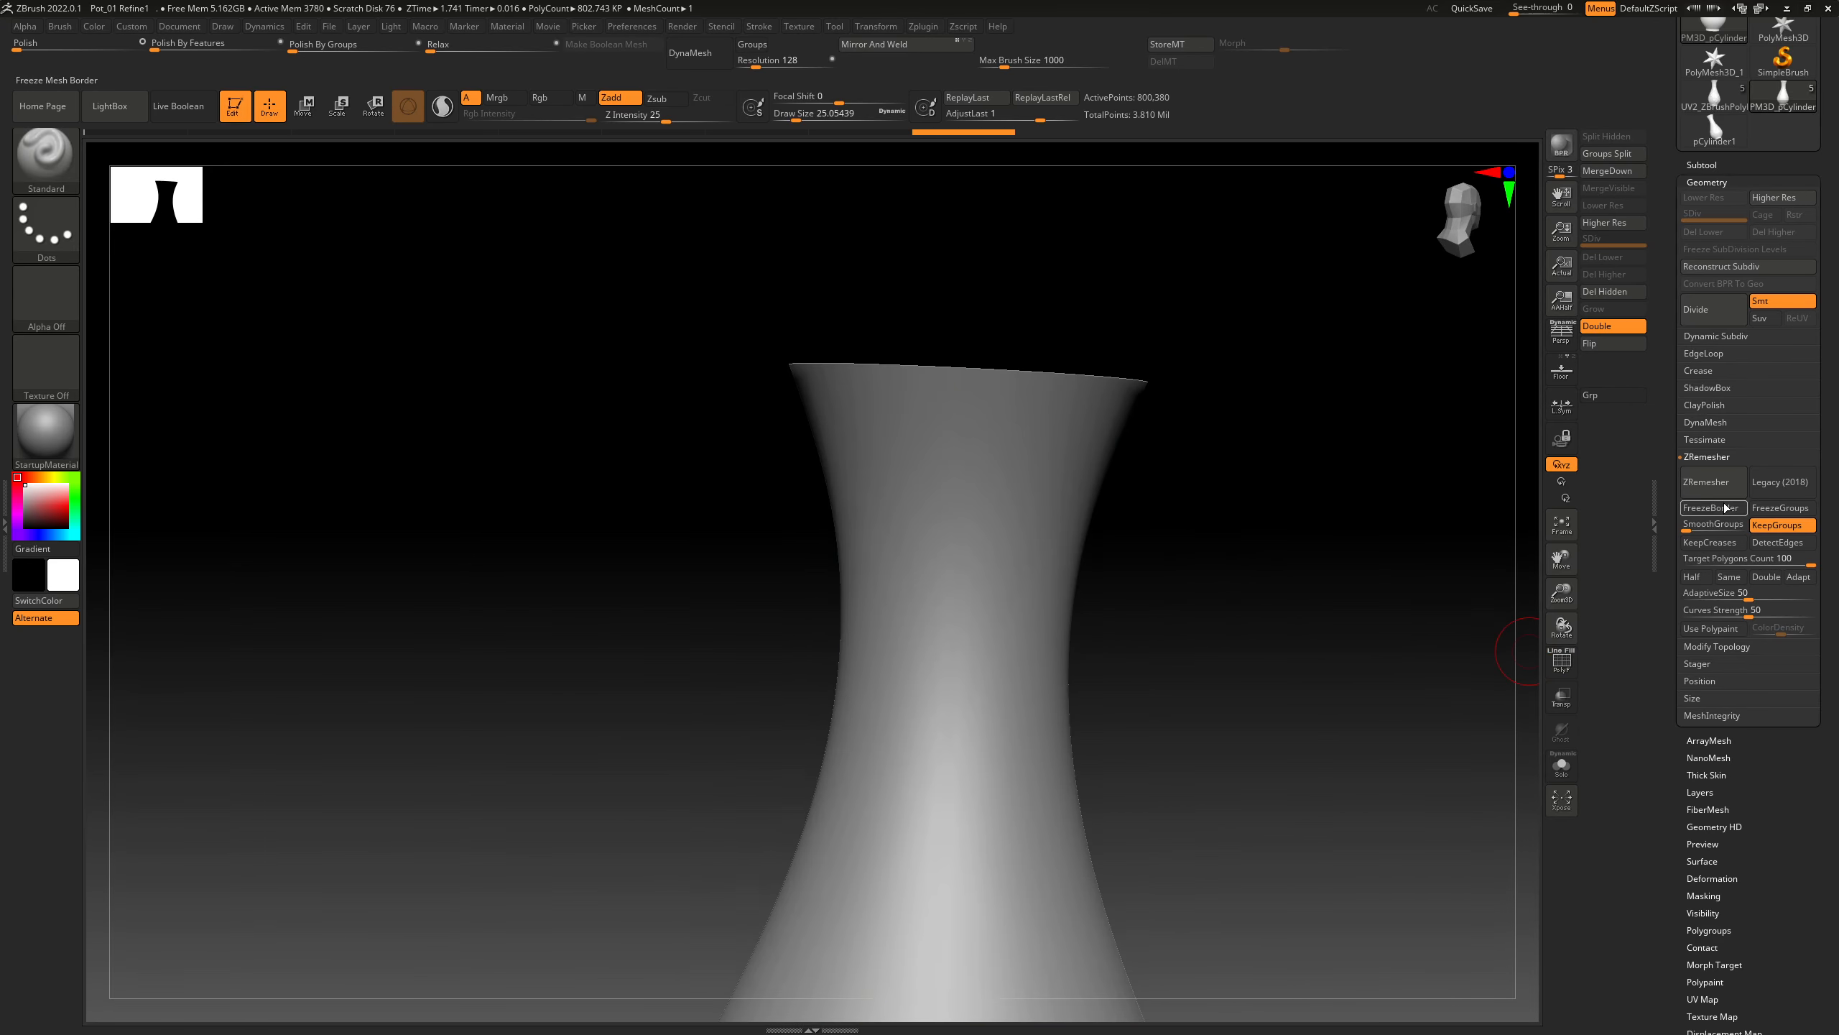
click(1714, 492)
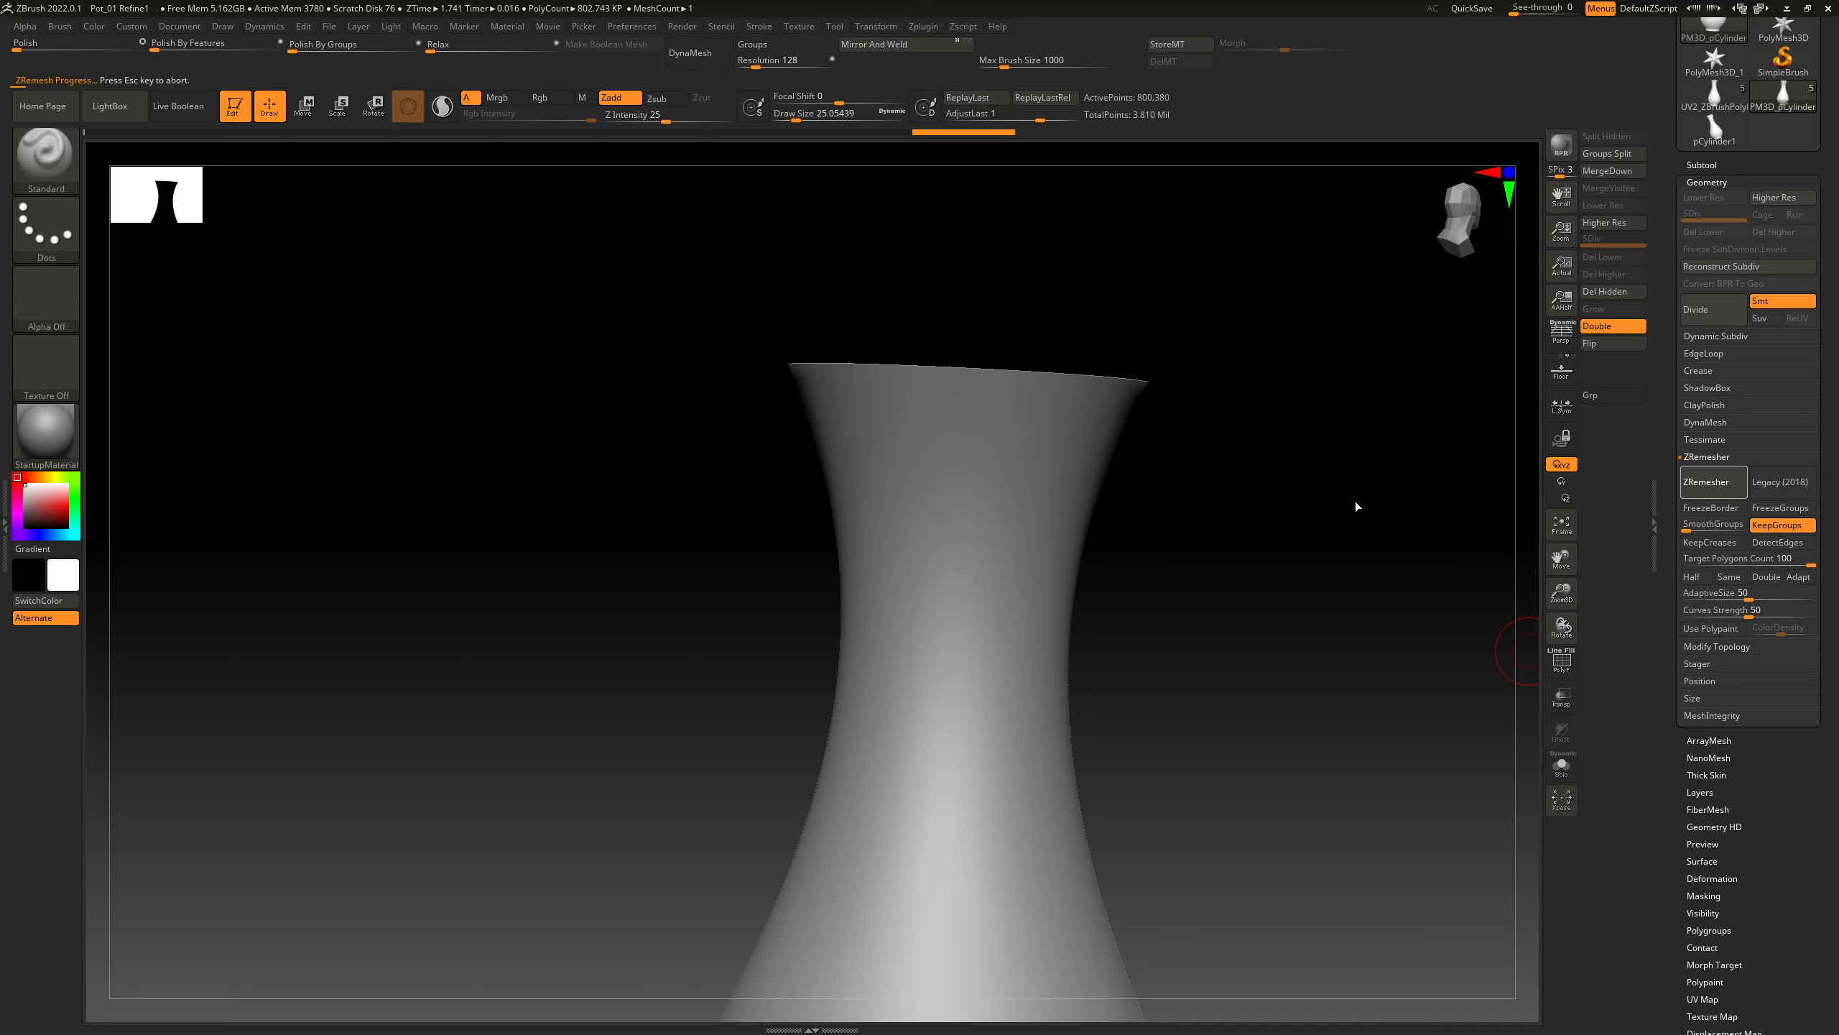
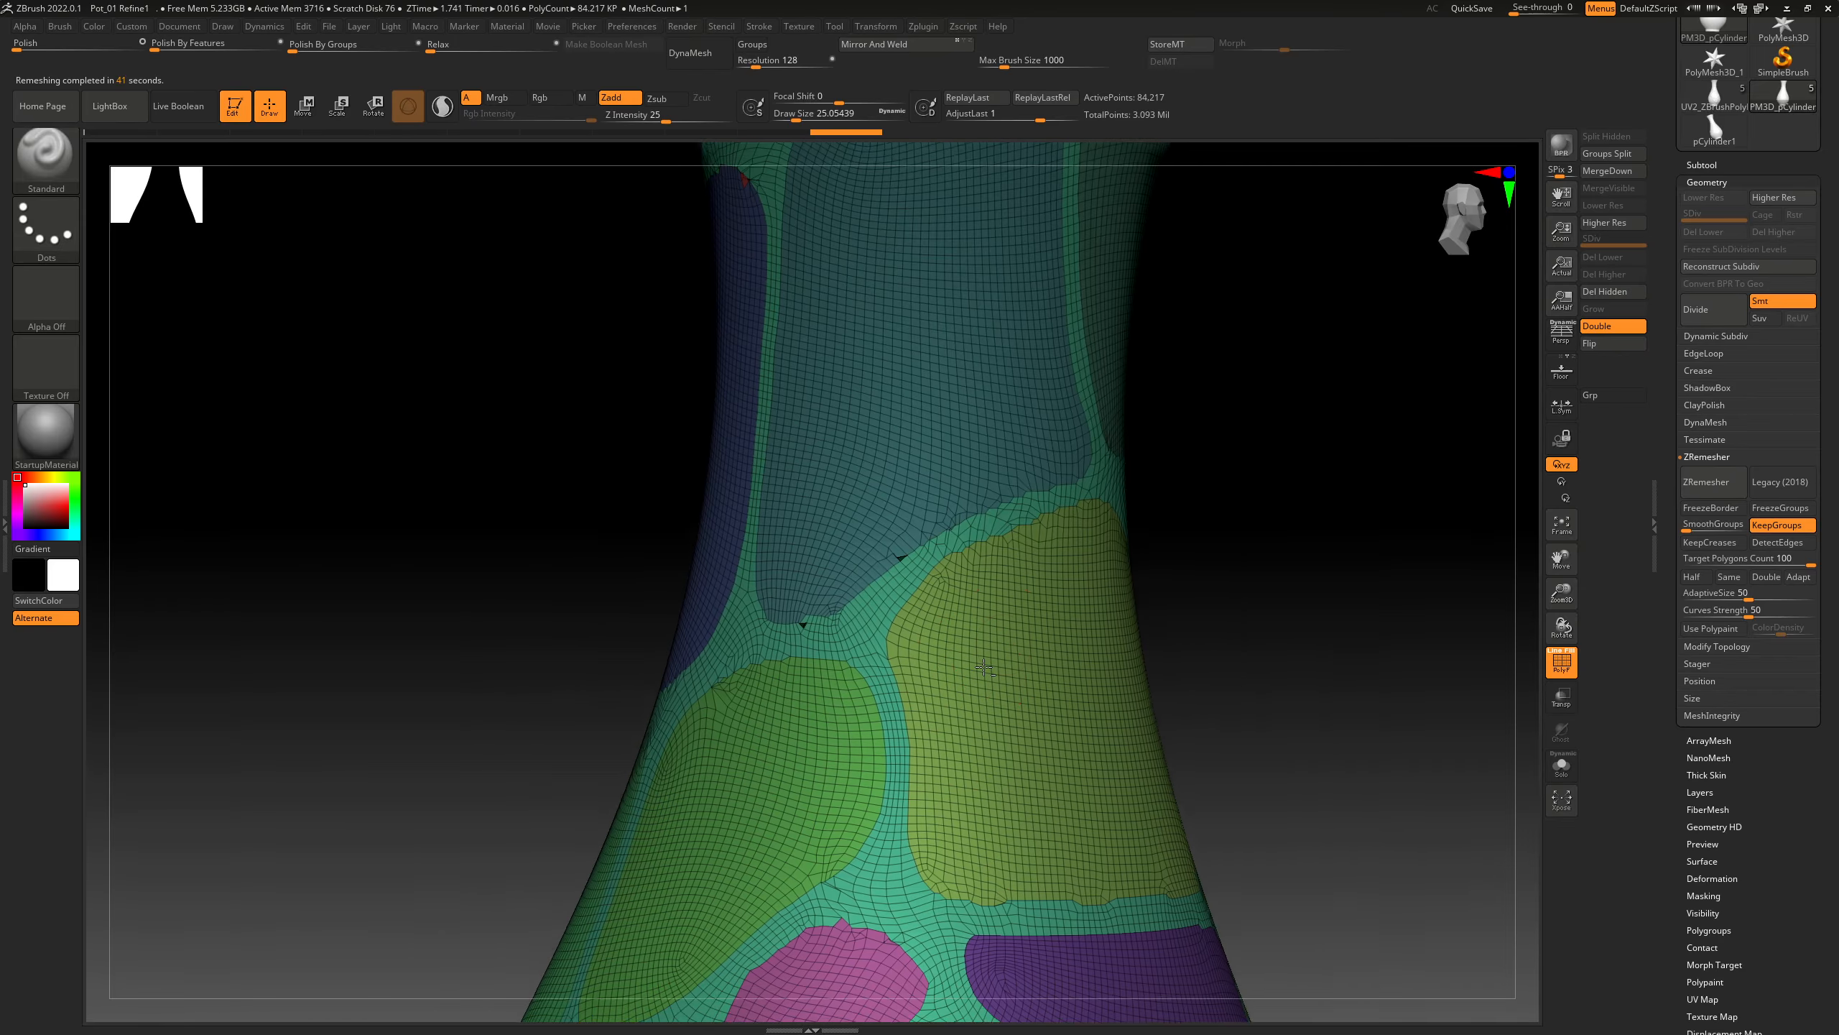
Check the remeshed cells around the neck and smooth their uneven polygroup borders with Polish By Groups
mouse_move(1340, 551)
right_down()
mouse_move(1286, 550)
mouse_move(1148, 486)
mouse_move(1148, 539)
mouse_move(1188, 564)
mouse_move(1140, 475)
mouse_move(1310, 576)
mouse_move(1164, 625)
mouse_move(1108, 623)
mouse_move(1057, 685)
right_up()
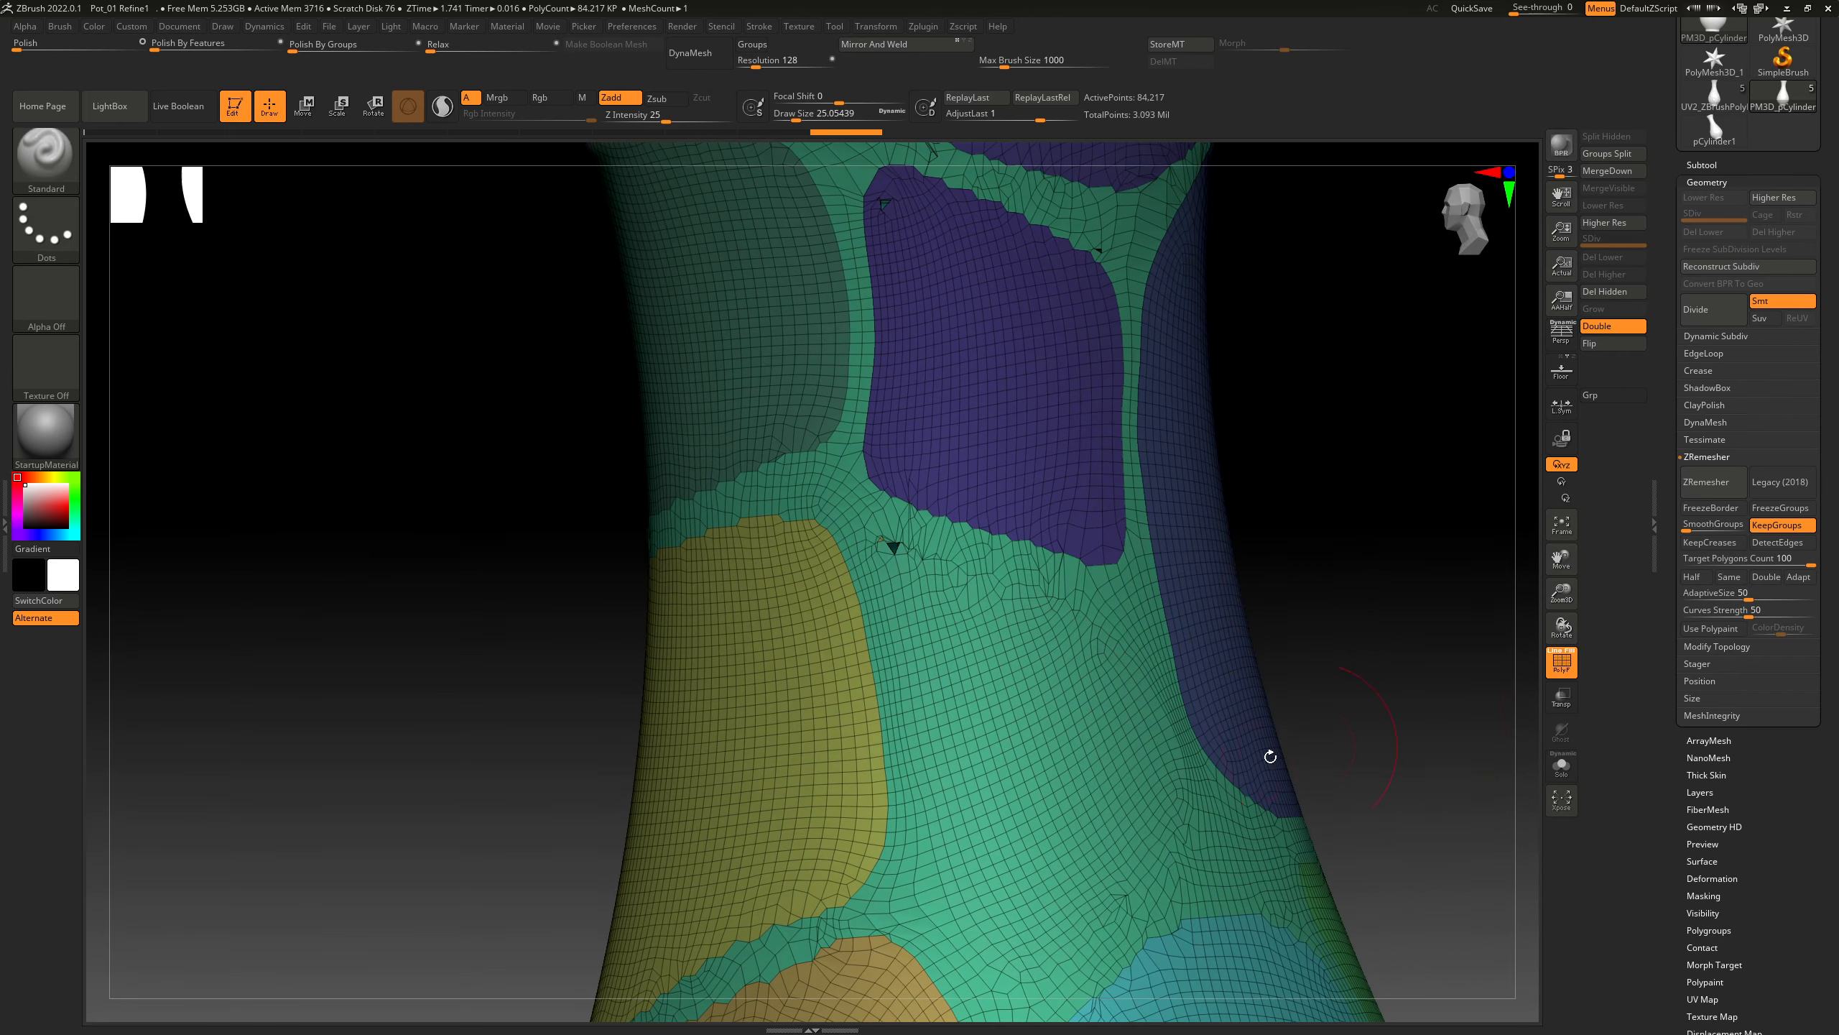
ctrl+shift+click(1088, 760)
ctrl+shift+click(1363, 624)
right_drag(1335, 719, 1047, 374)
right_drag(1174, 516, 1118, 478)
ctrl+right_drag(986, 406, 1049, 584)
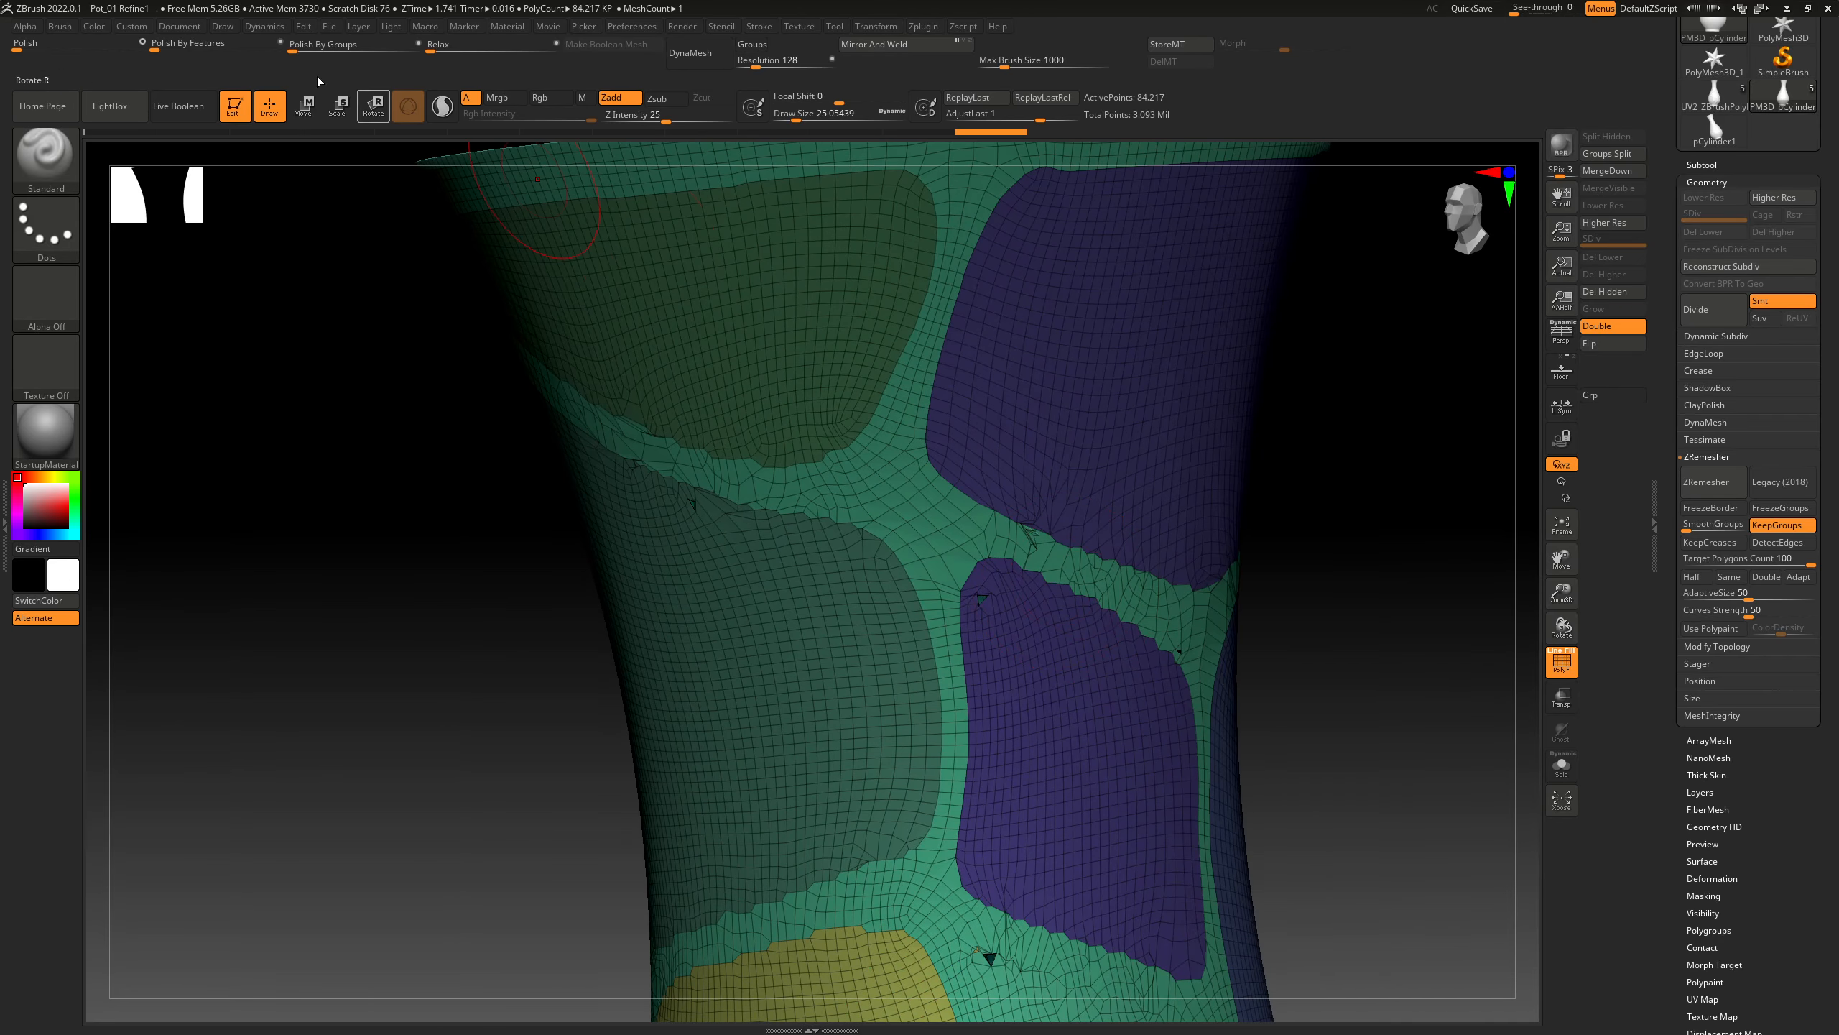
drag(294, 49, 320, 51)
Remesh the vase again with ZRemesher using the Same polygon count option
ctrl+right_drag(366, 637, 371, 486)
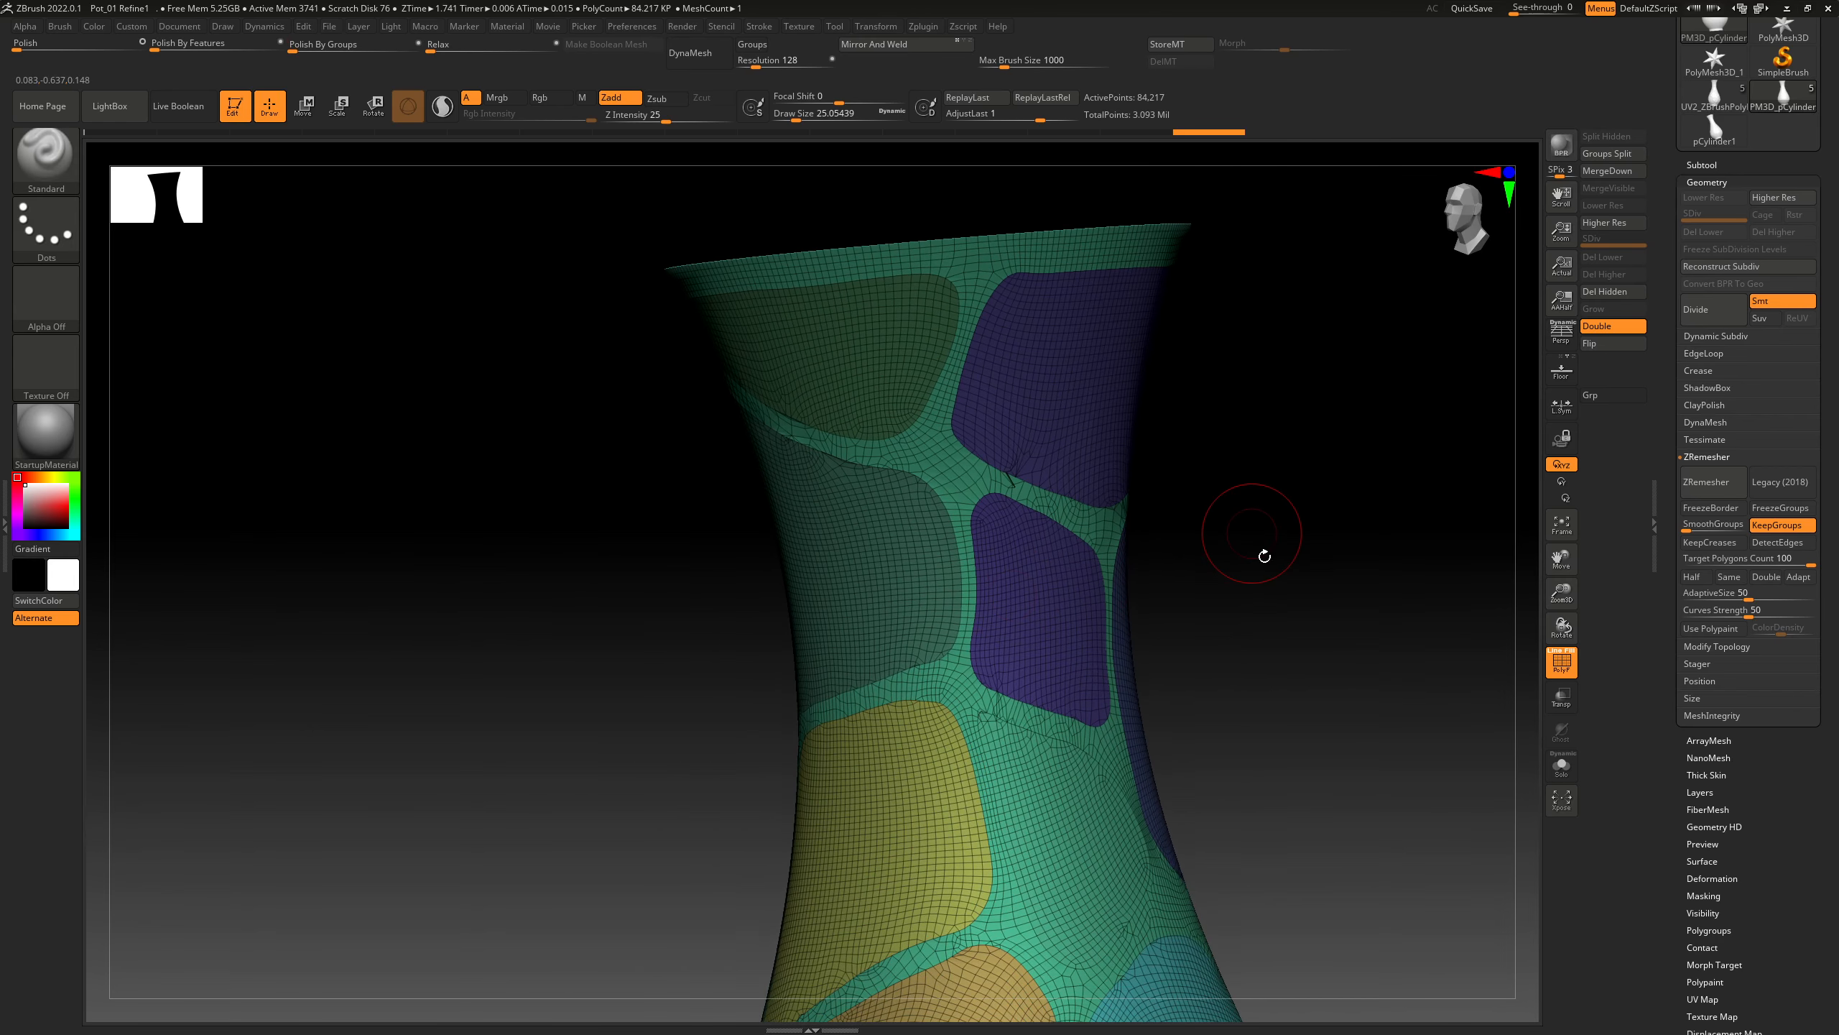
click(1742, 577)
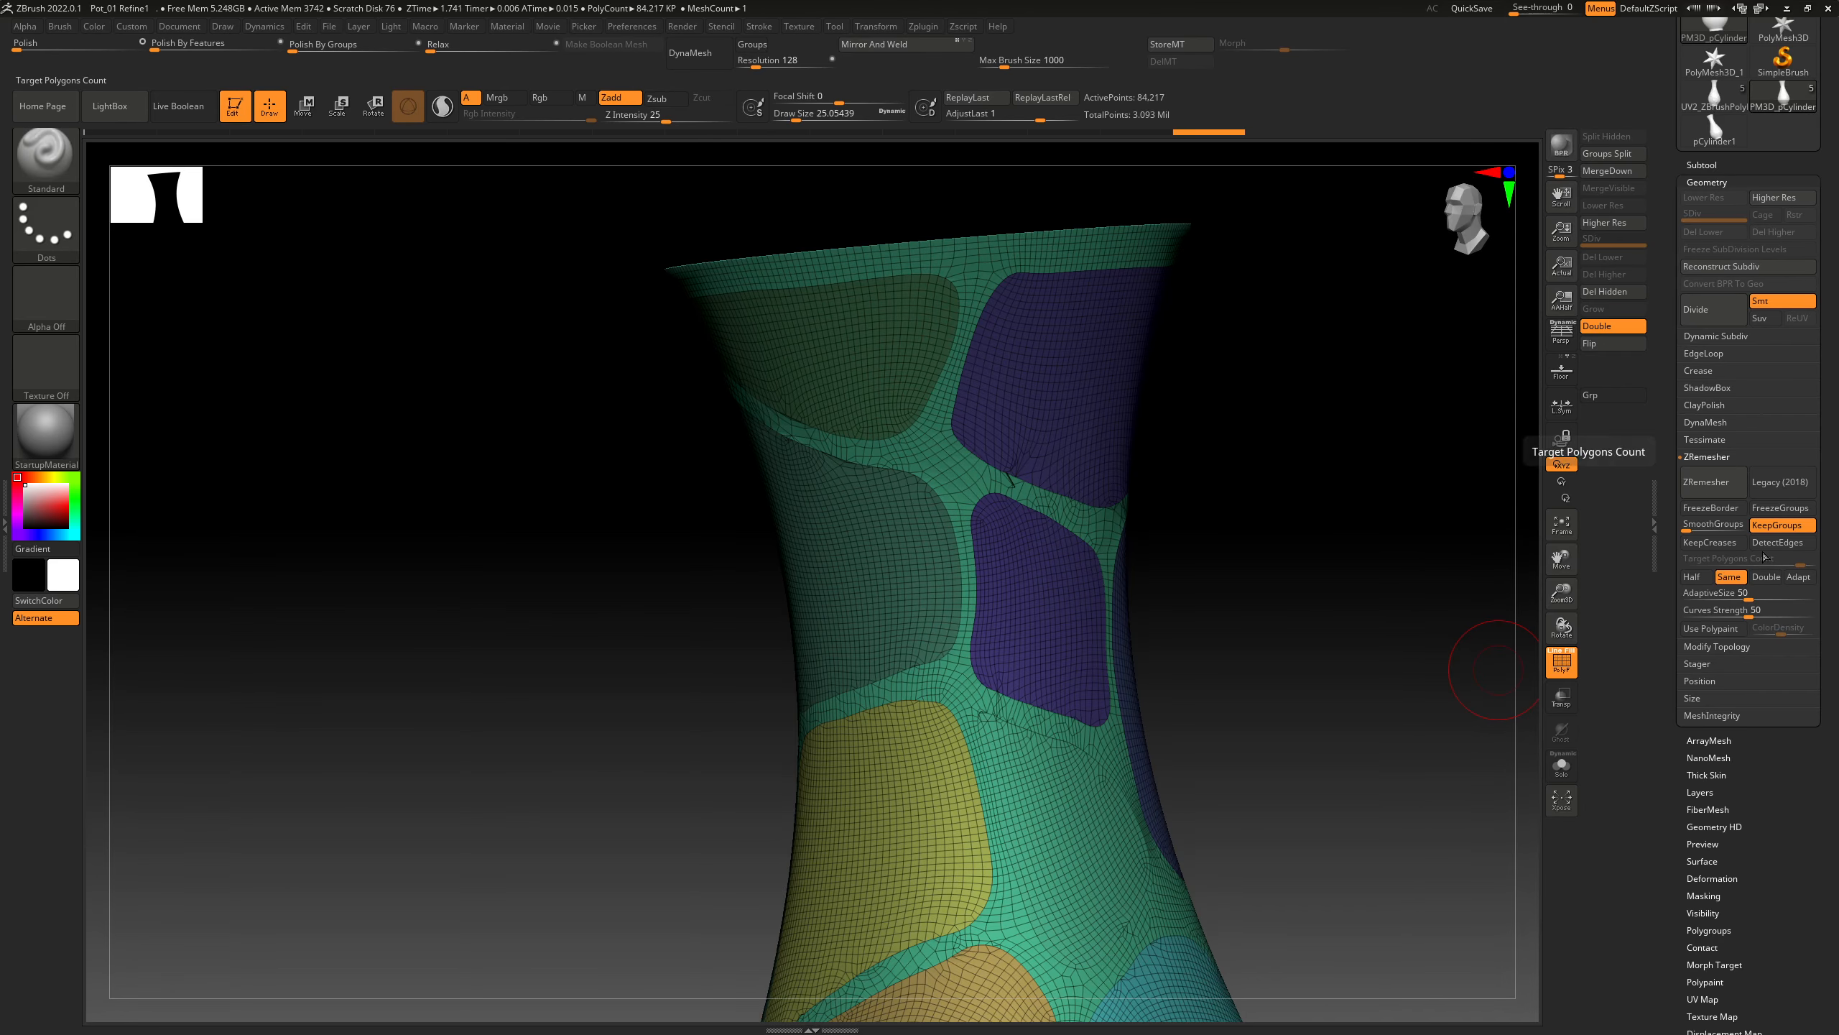
click(1722, 484)
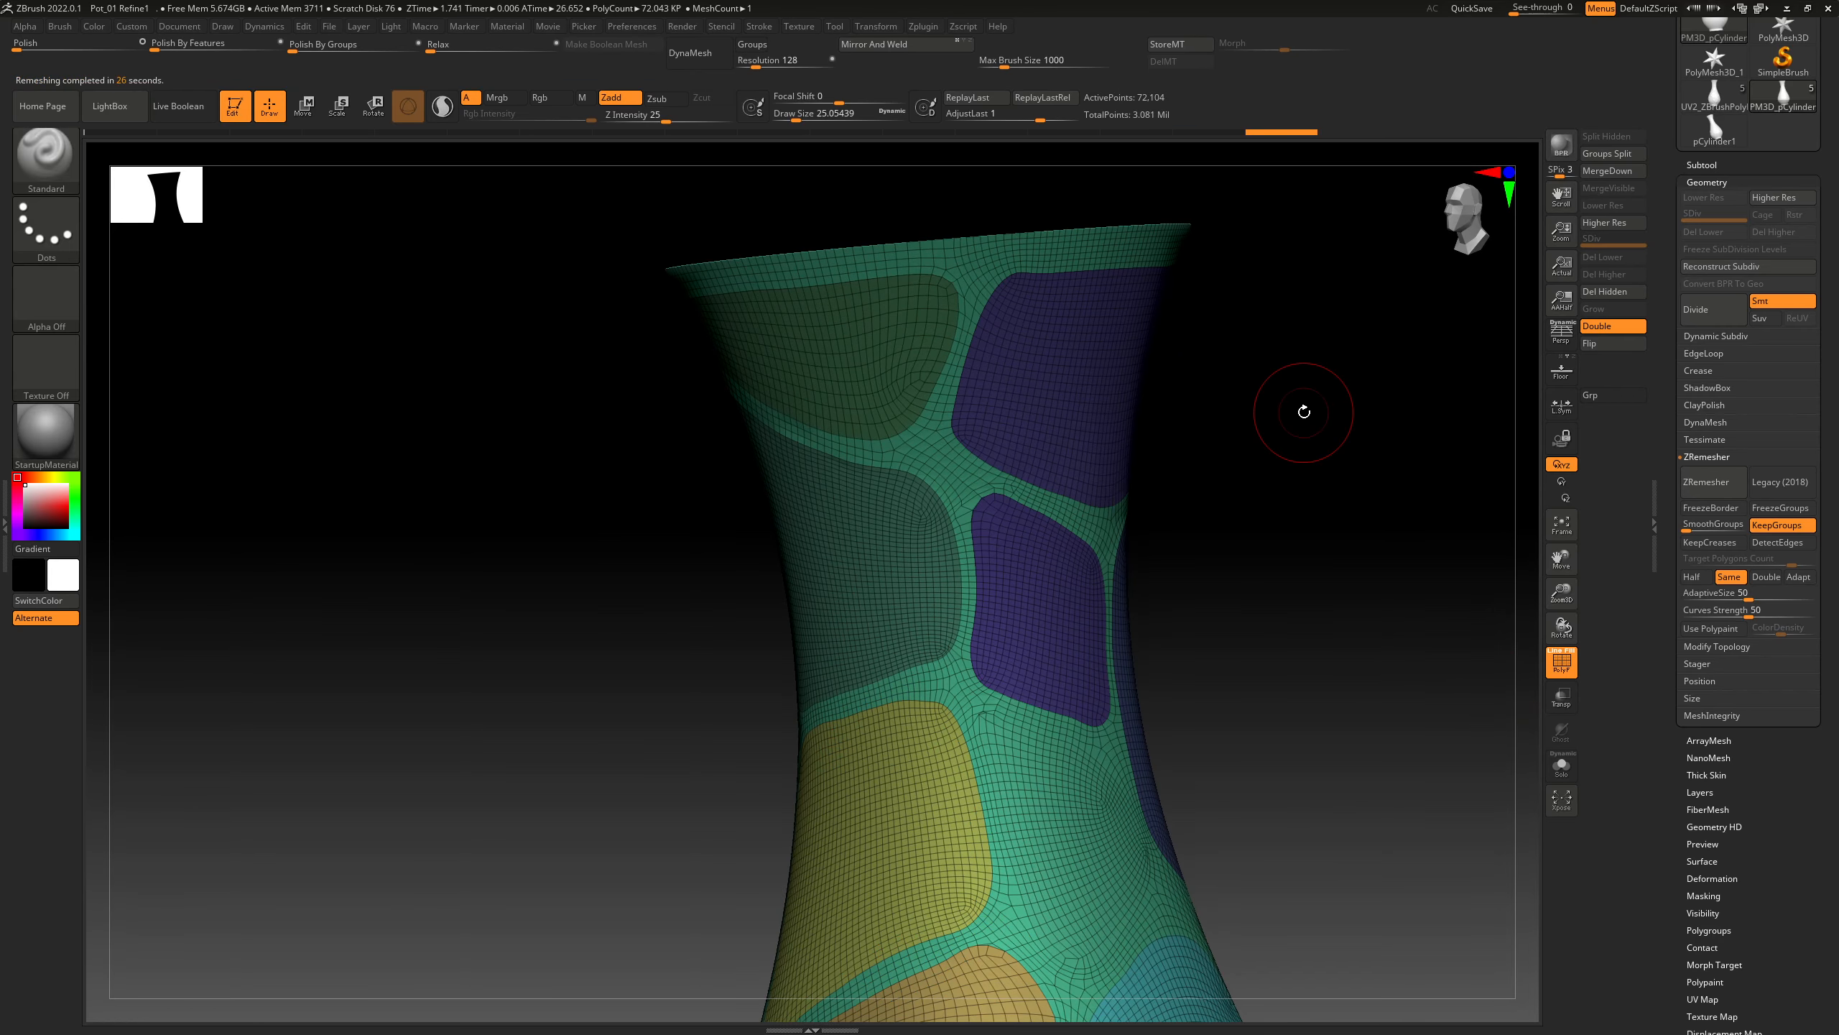
Examine the topology and polygroup borders all around the remeshed vase for flaws
ctrl+right_drag(1030, 502, 1405, 522)
mouse_move(1248, 592)
right_down()
mouse_move(1273, 580)
mouse_move(1224, 583)
mouse_move(1150, 526)
mouse_move(1202, 502)
mouse_move(1323, 592)
mouse_move(1277, 579)
mouse_move(1265, 600)
right_up()
right_drag(1212, 674, 1247, 537)
ctrl+right_drag(892, 528, 1060, 733)
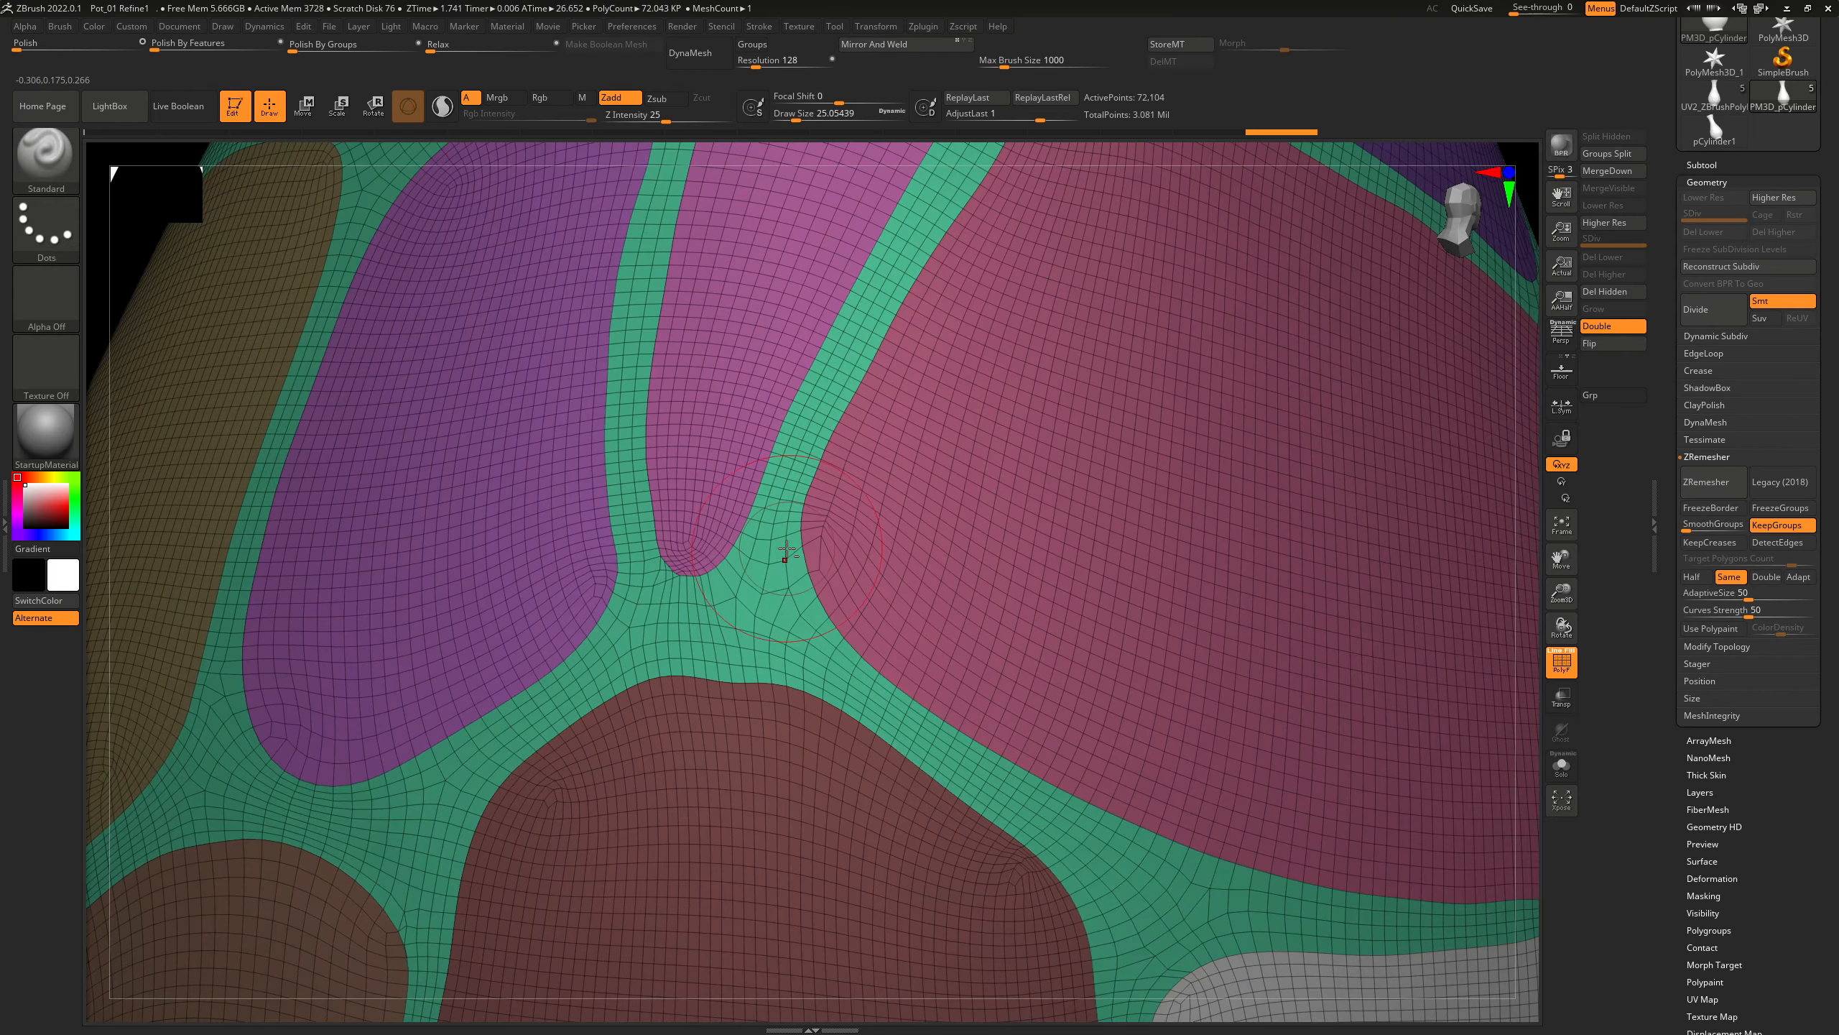
alt+right_drag(785, 557, 1282, 475)
right_drag(1325, 475, 1449, 483)
ctrl+right_drag(1001, 353, 949, 621)
ctrl+right_drag(945, 421, 803, 605)
alt+right_drag(856, 541, 924, 526)
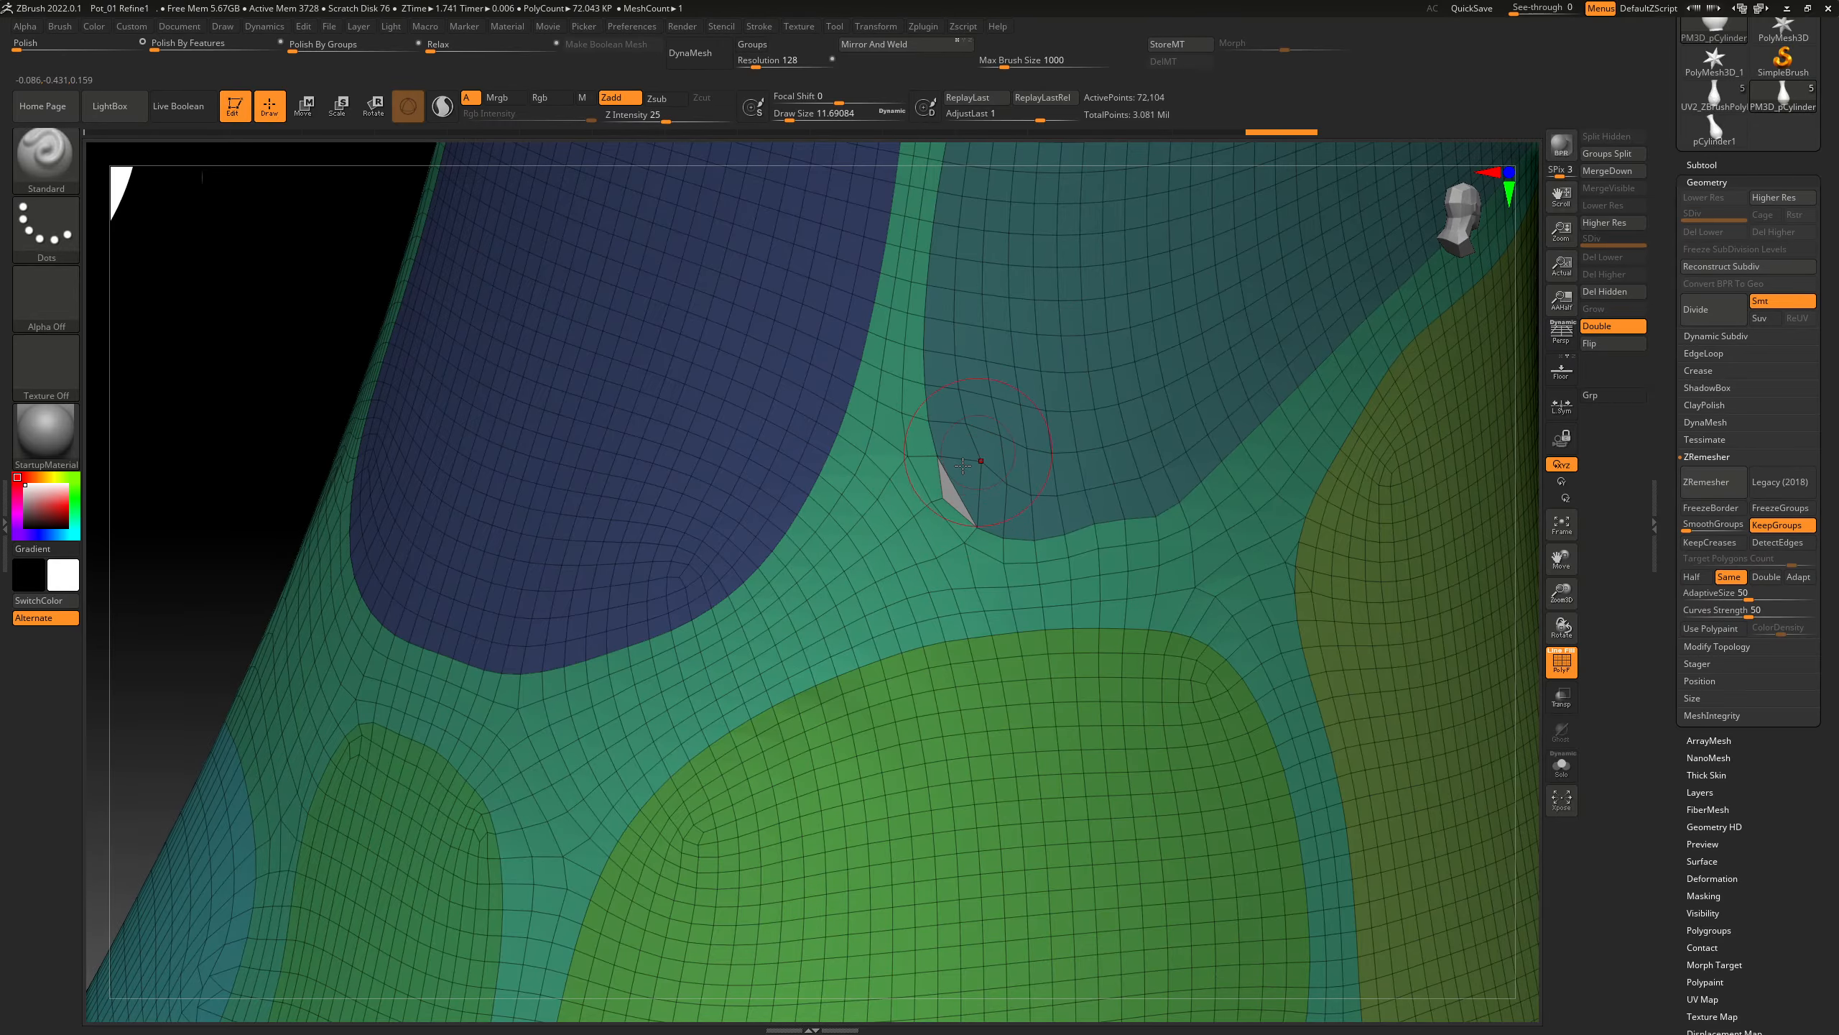
Close the small hole at the lower corner of the teal cell with ZModeler and even out its border with Polish By Groups
ctrl+right_drag(961, 472, 979, 492)
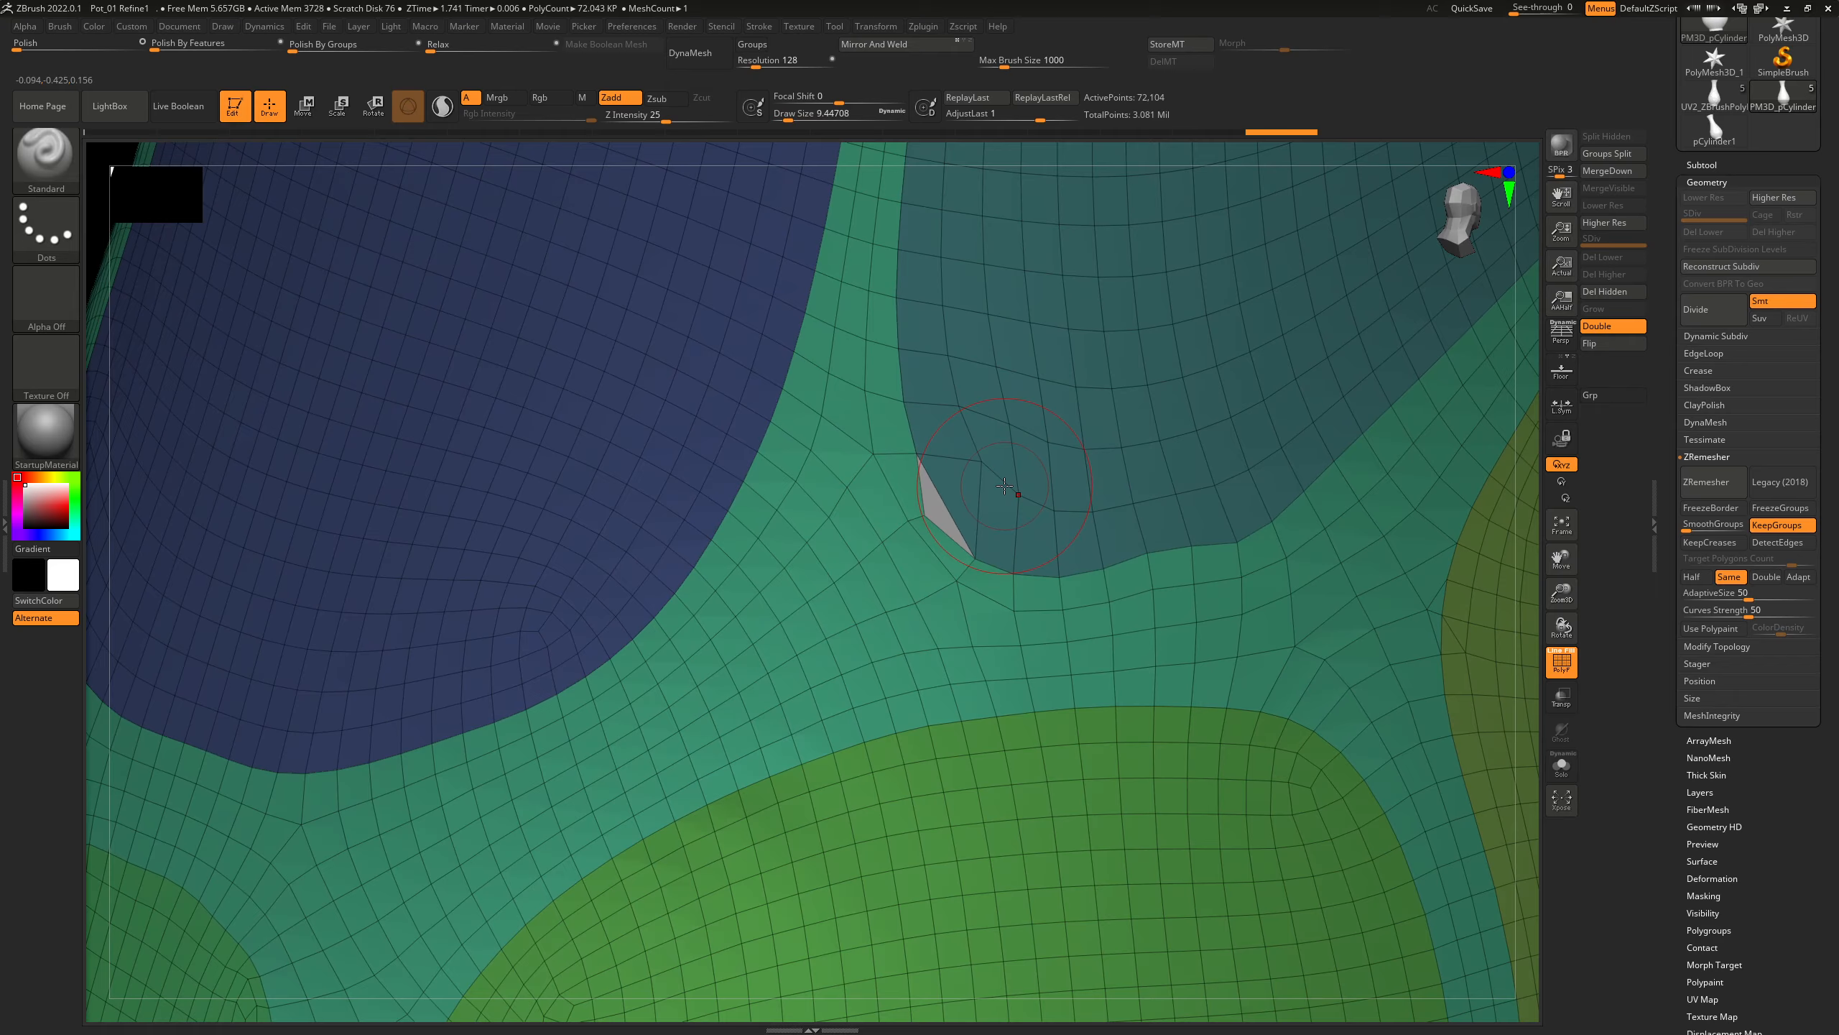
key(b)
key(m)
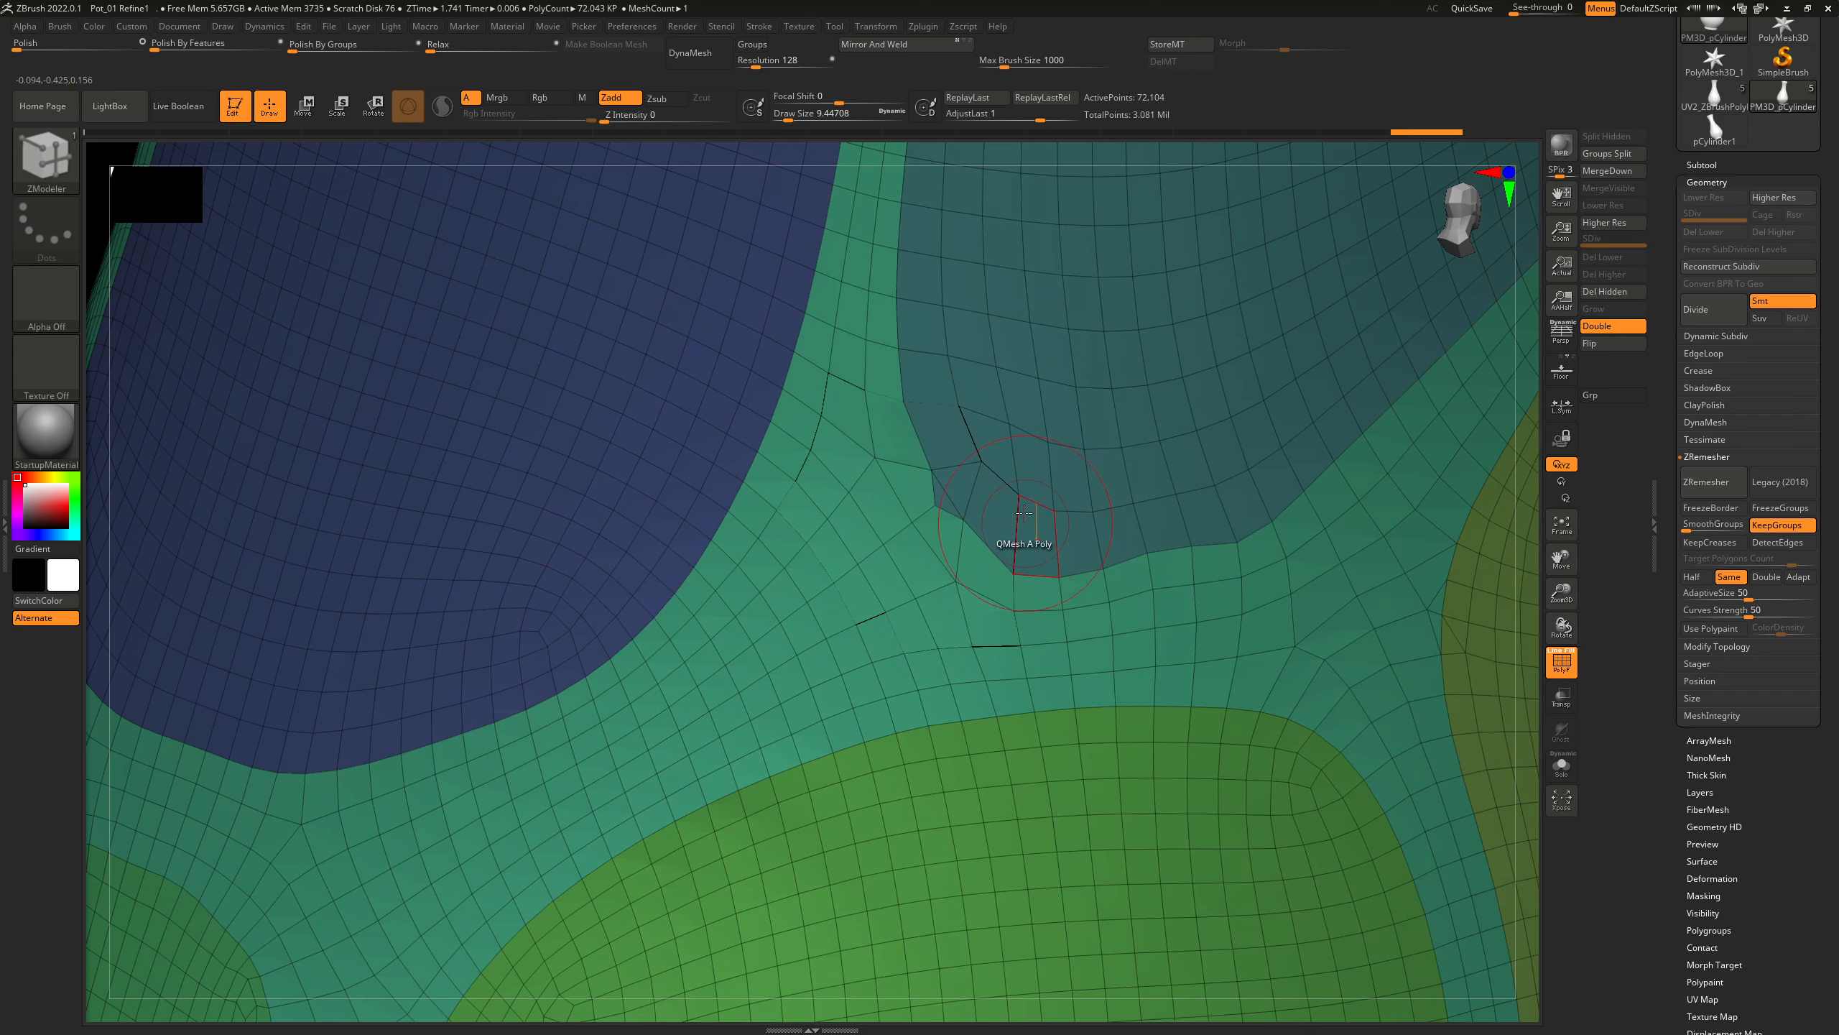
click(298, 51)
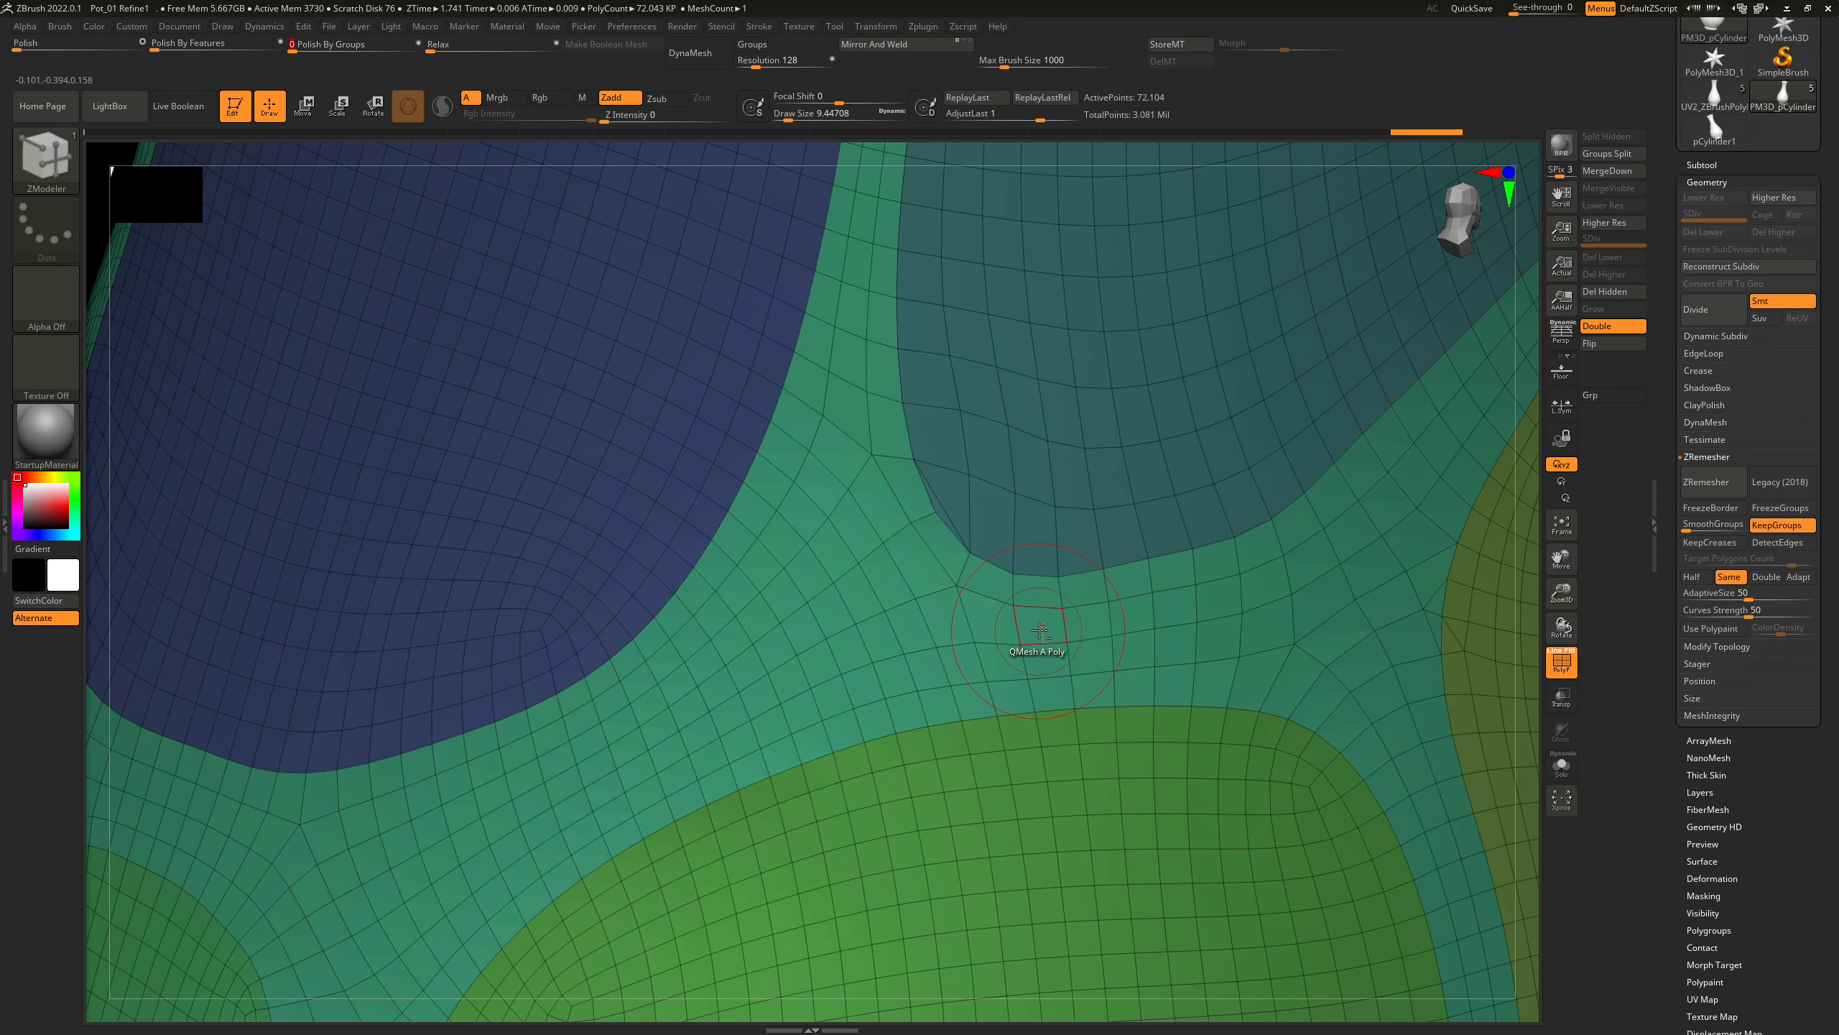
Enlarge the brush and smooth the mesh around the green strip junction on the neck's other side with the Smooth brush
mouse_move(1039, 631)
ctrl+right_down()
mouse_move(1043, 550)
mouse_move(1065, 543)
mouse_move(1408, 636)
mouse_move(1335, 641)
mouse_move(1183, 600)
mouse_move(1256, 634)
mouse_move(1162, 624)
mouse_move(1199, 533)
mouse_move(1260, 571)
mouse_move(1260, 472)
mouse_move(1274, 490)
ctrl+right_up()
key(s)
drag(1257, 494, 1274, 496)
alt+right_drag(1277, 496, 1129, 578)
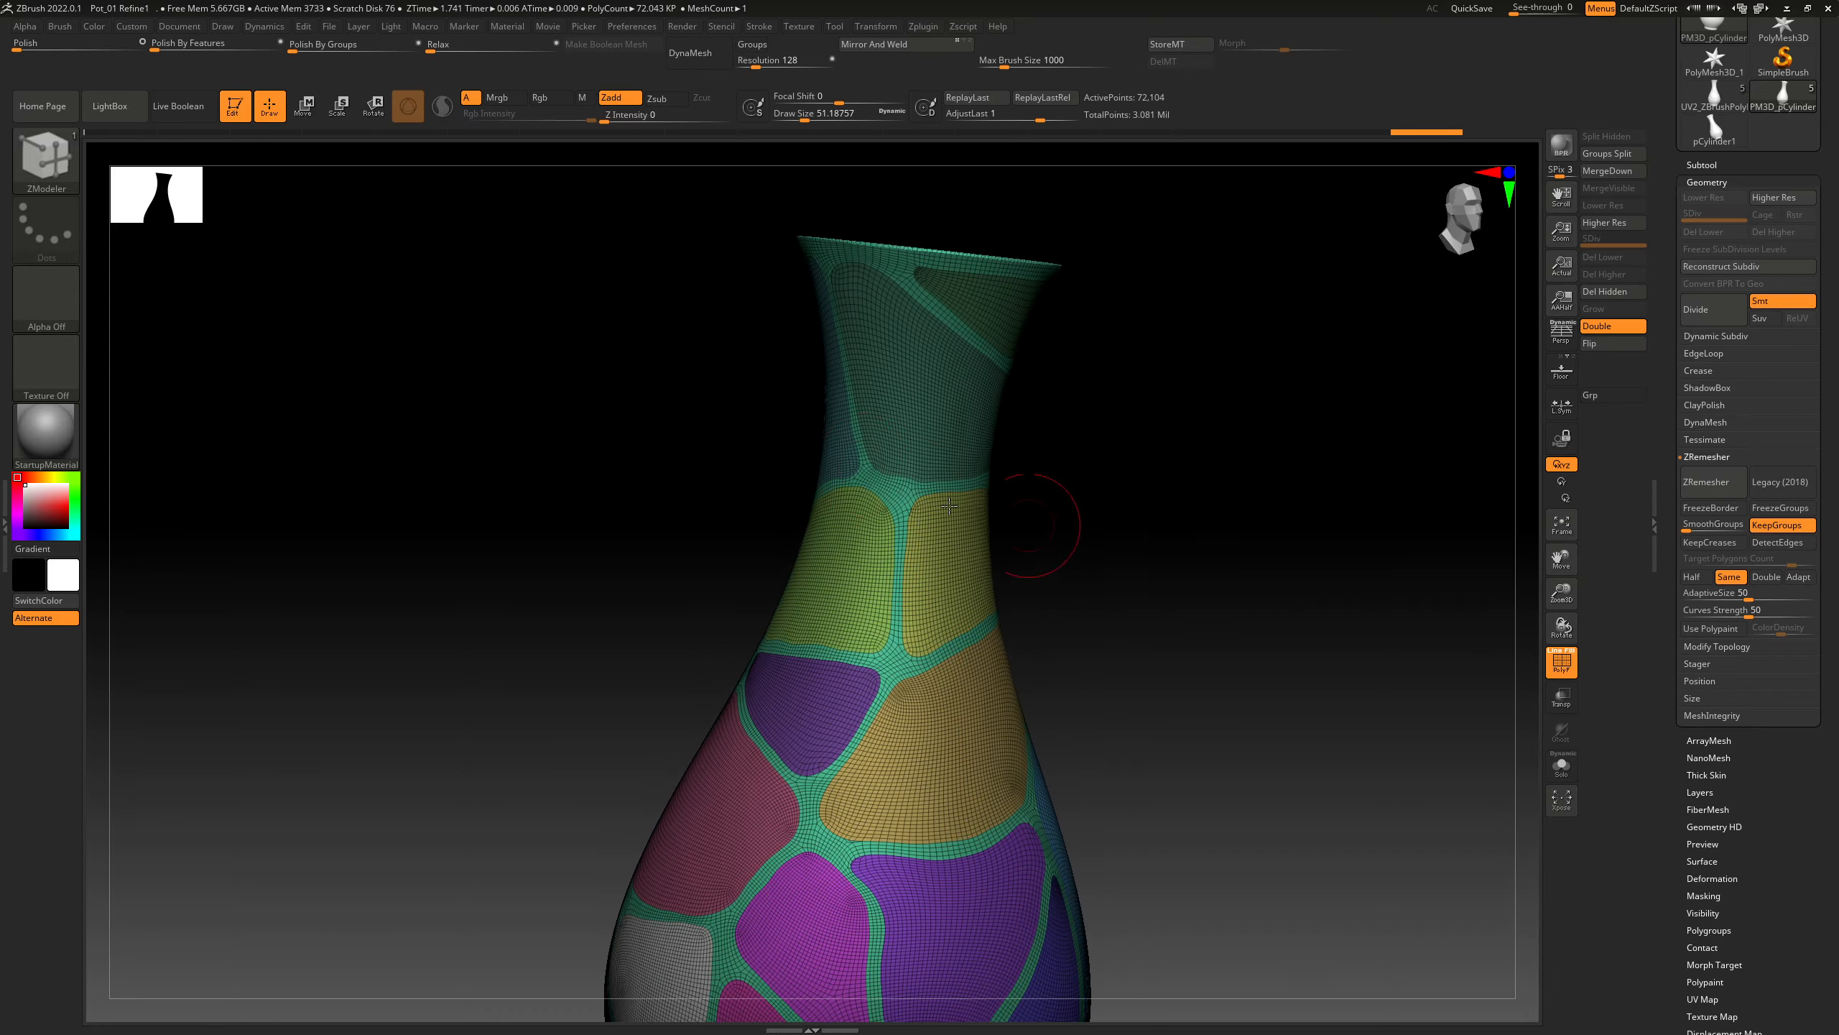
ctrl+right_drag(1043, 534, 1030, 577)
key(shift)
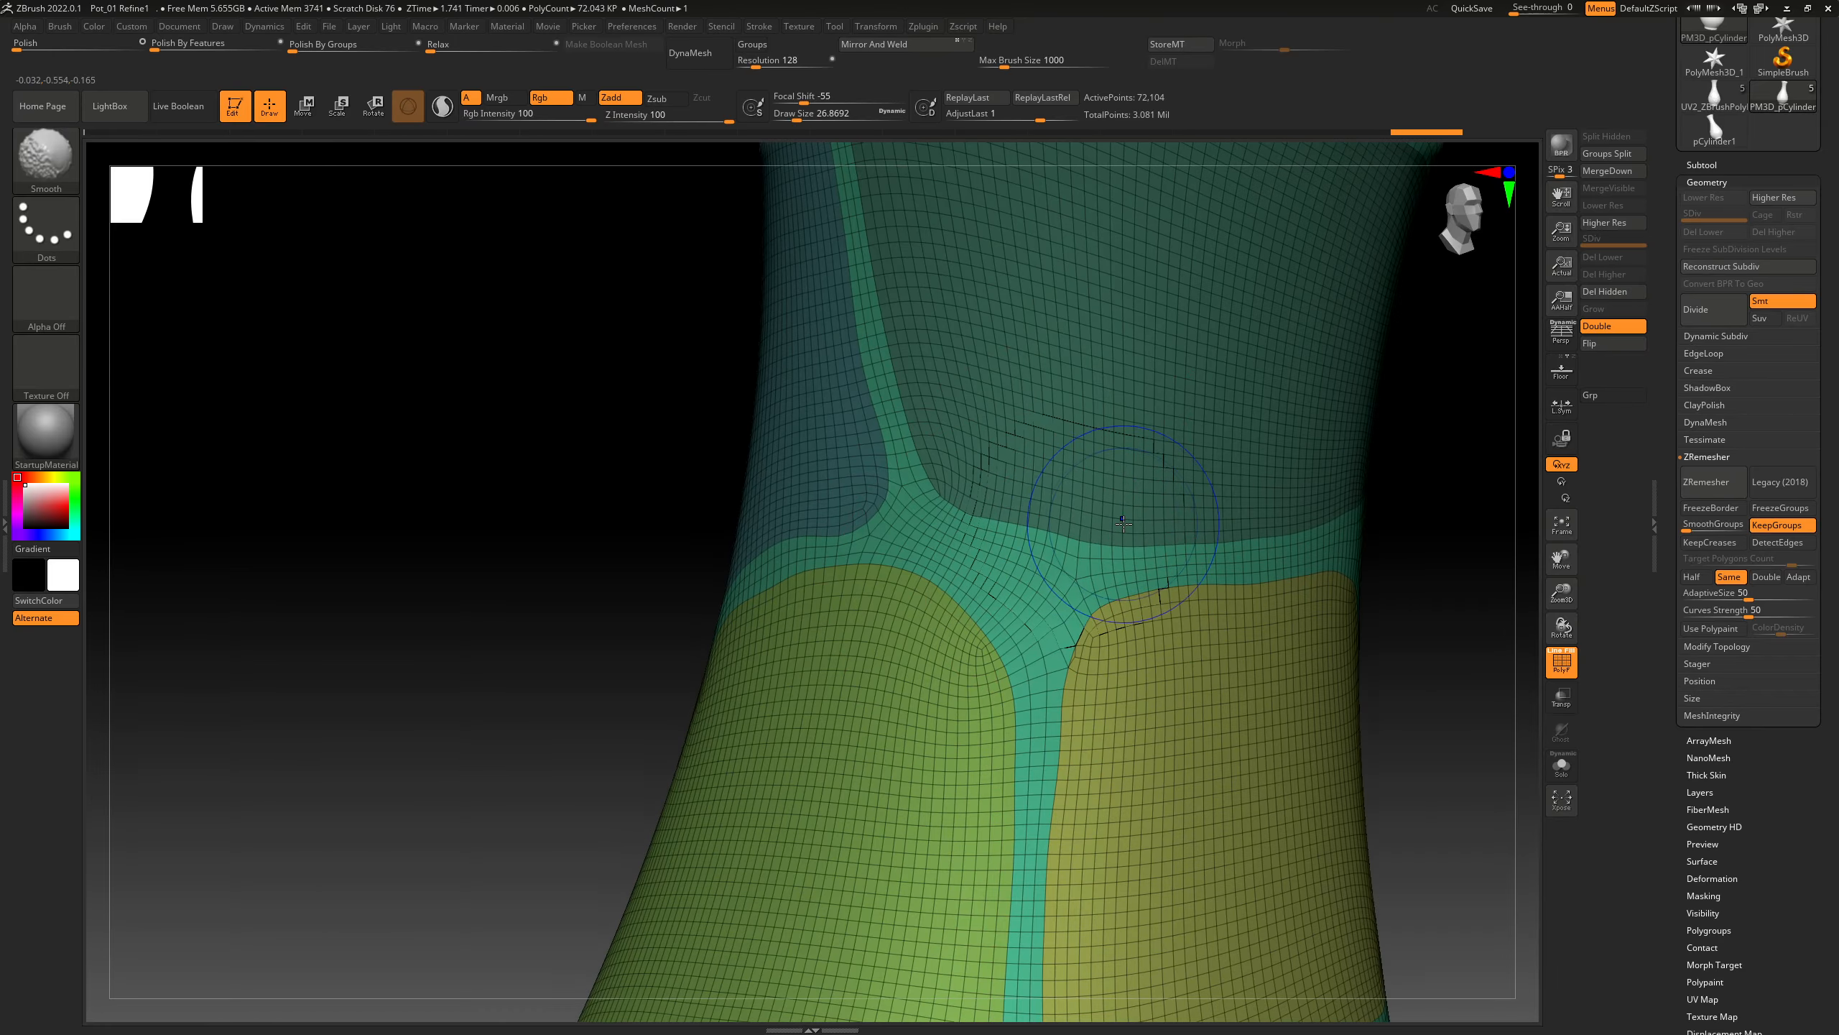
shift+drag(1032, 499, 1103, 509)
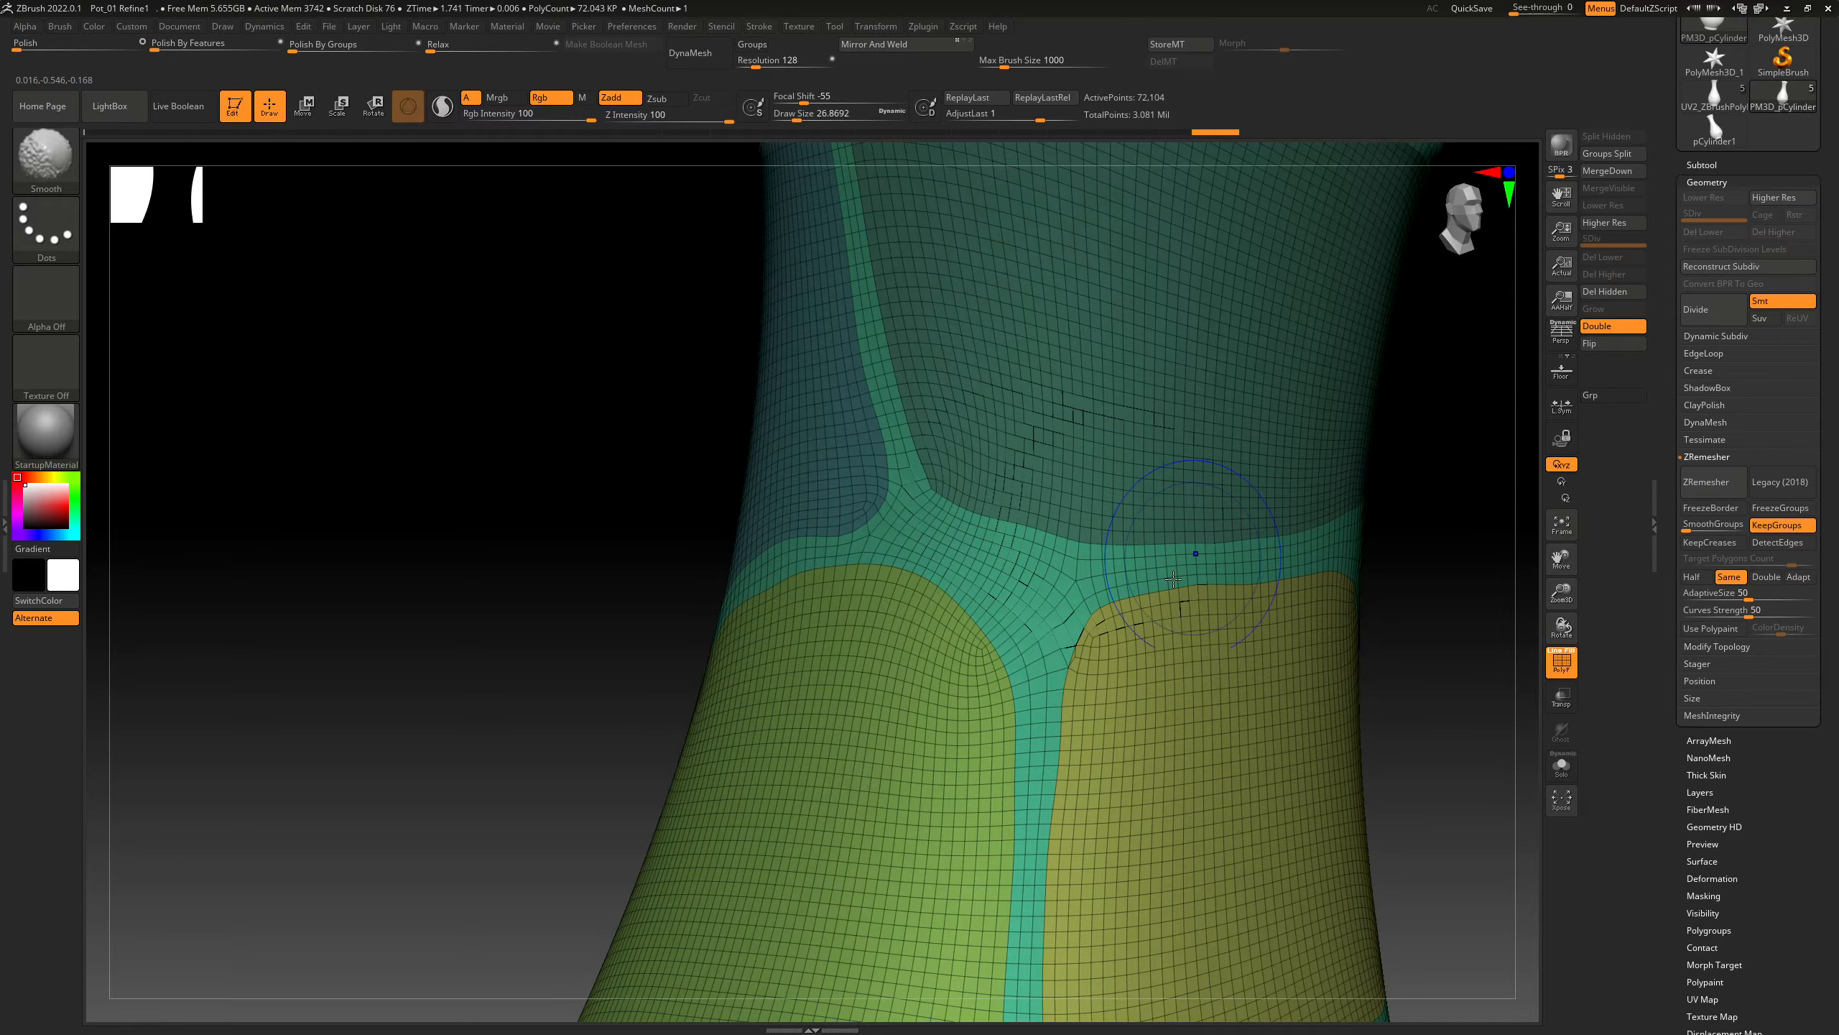
ctrl+right_drag(1174, 578, 1351, 480)
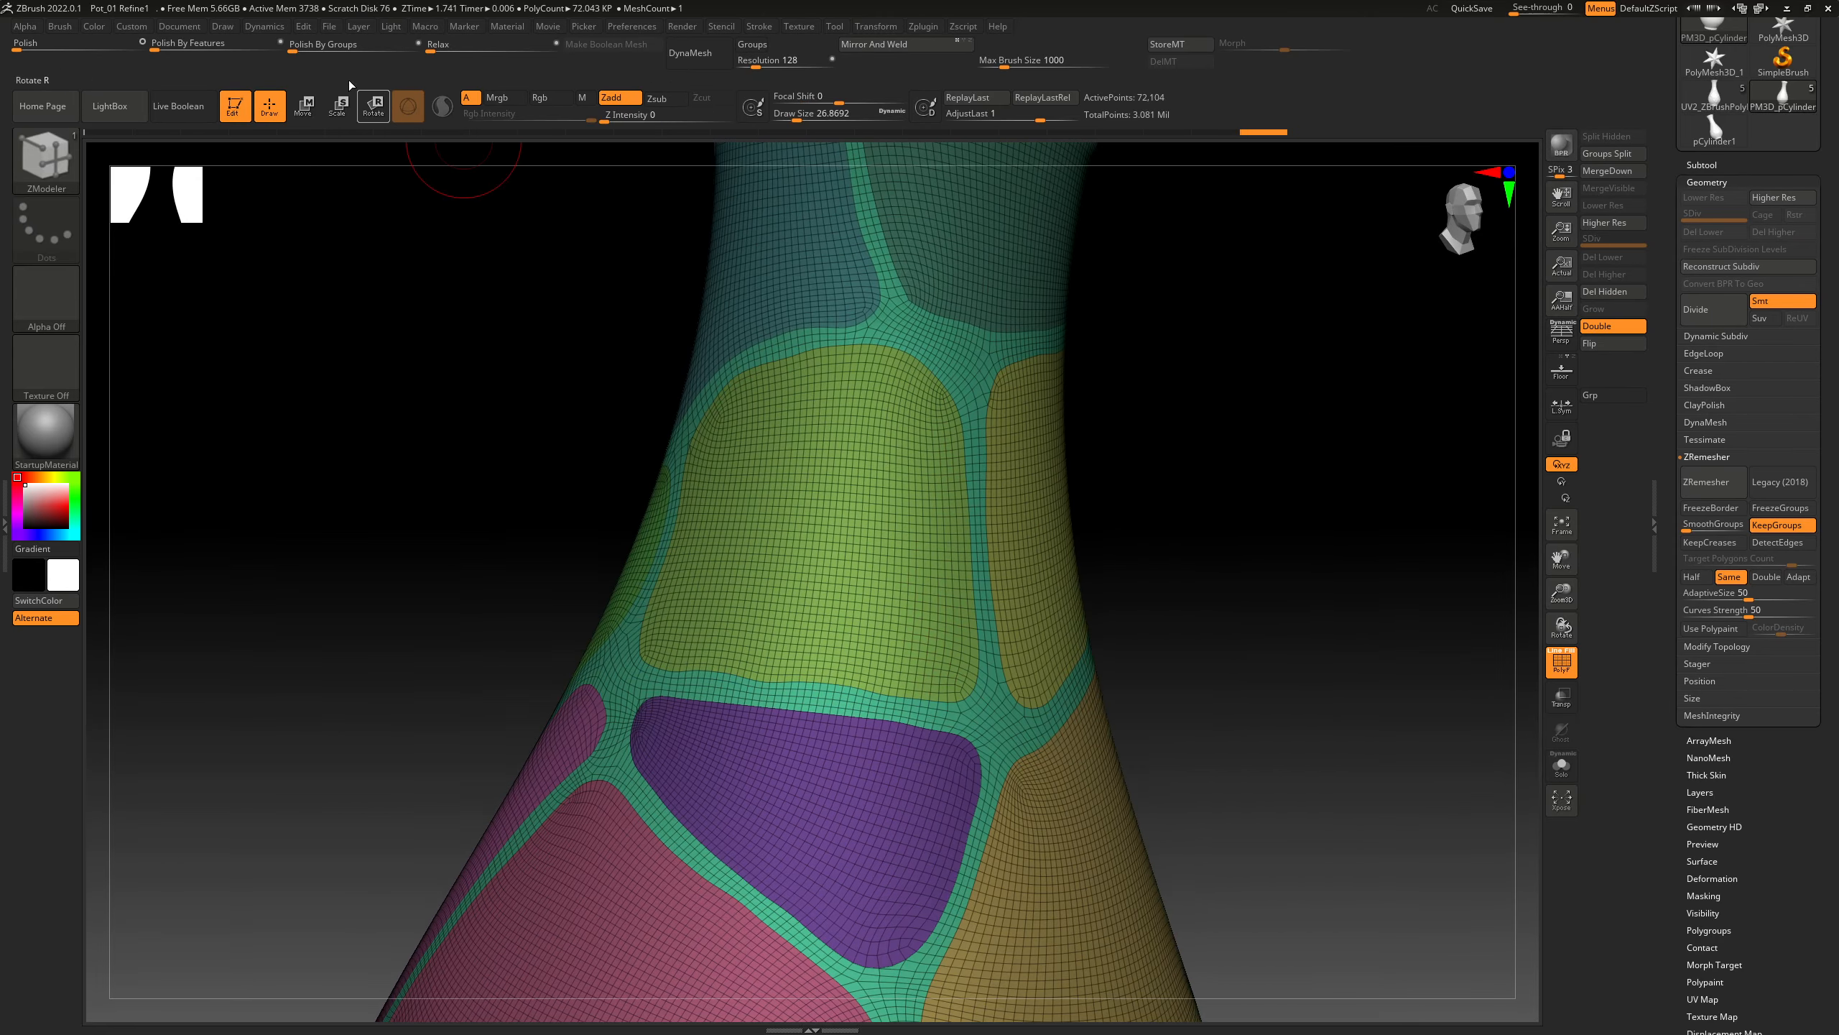
Even out the cell borders with a light Polish By Groups and check the surface shading without the polyframe
drag(289, 53, 299, 52)
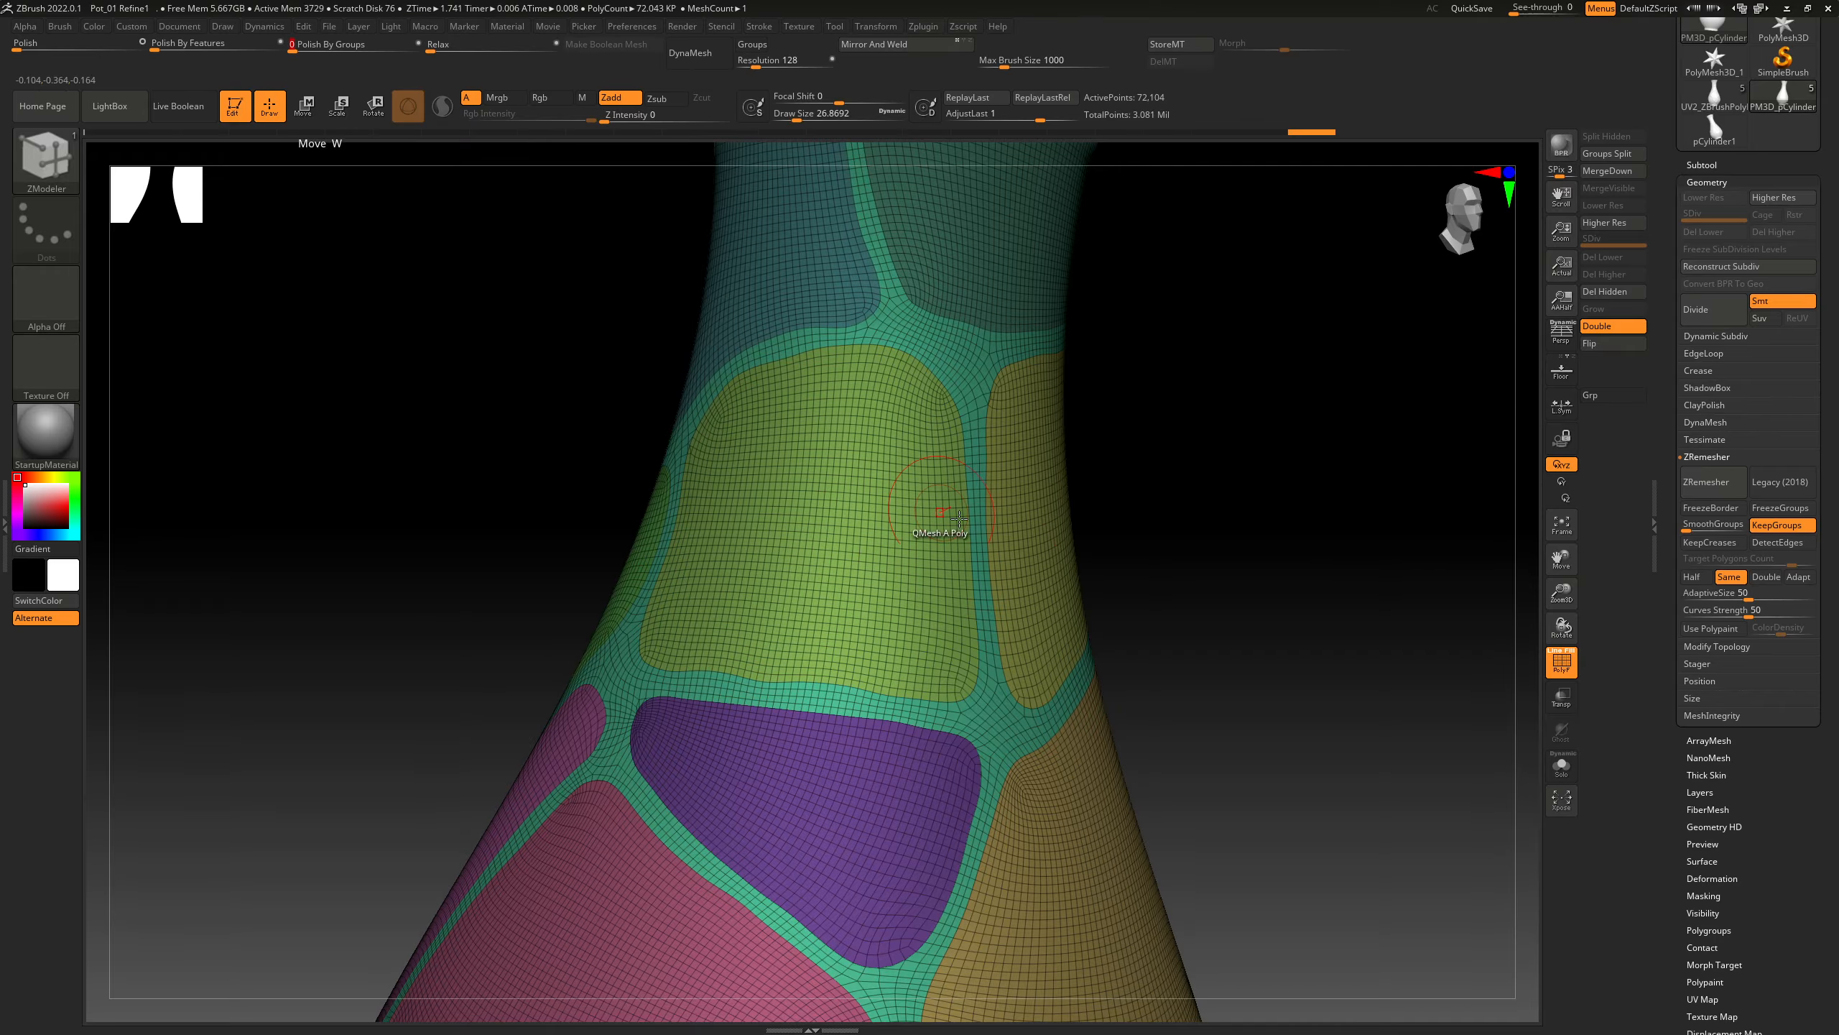
ctrl+right_drag(1115, 565, 1475, 678)
click(1550, 669)
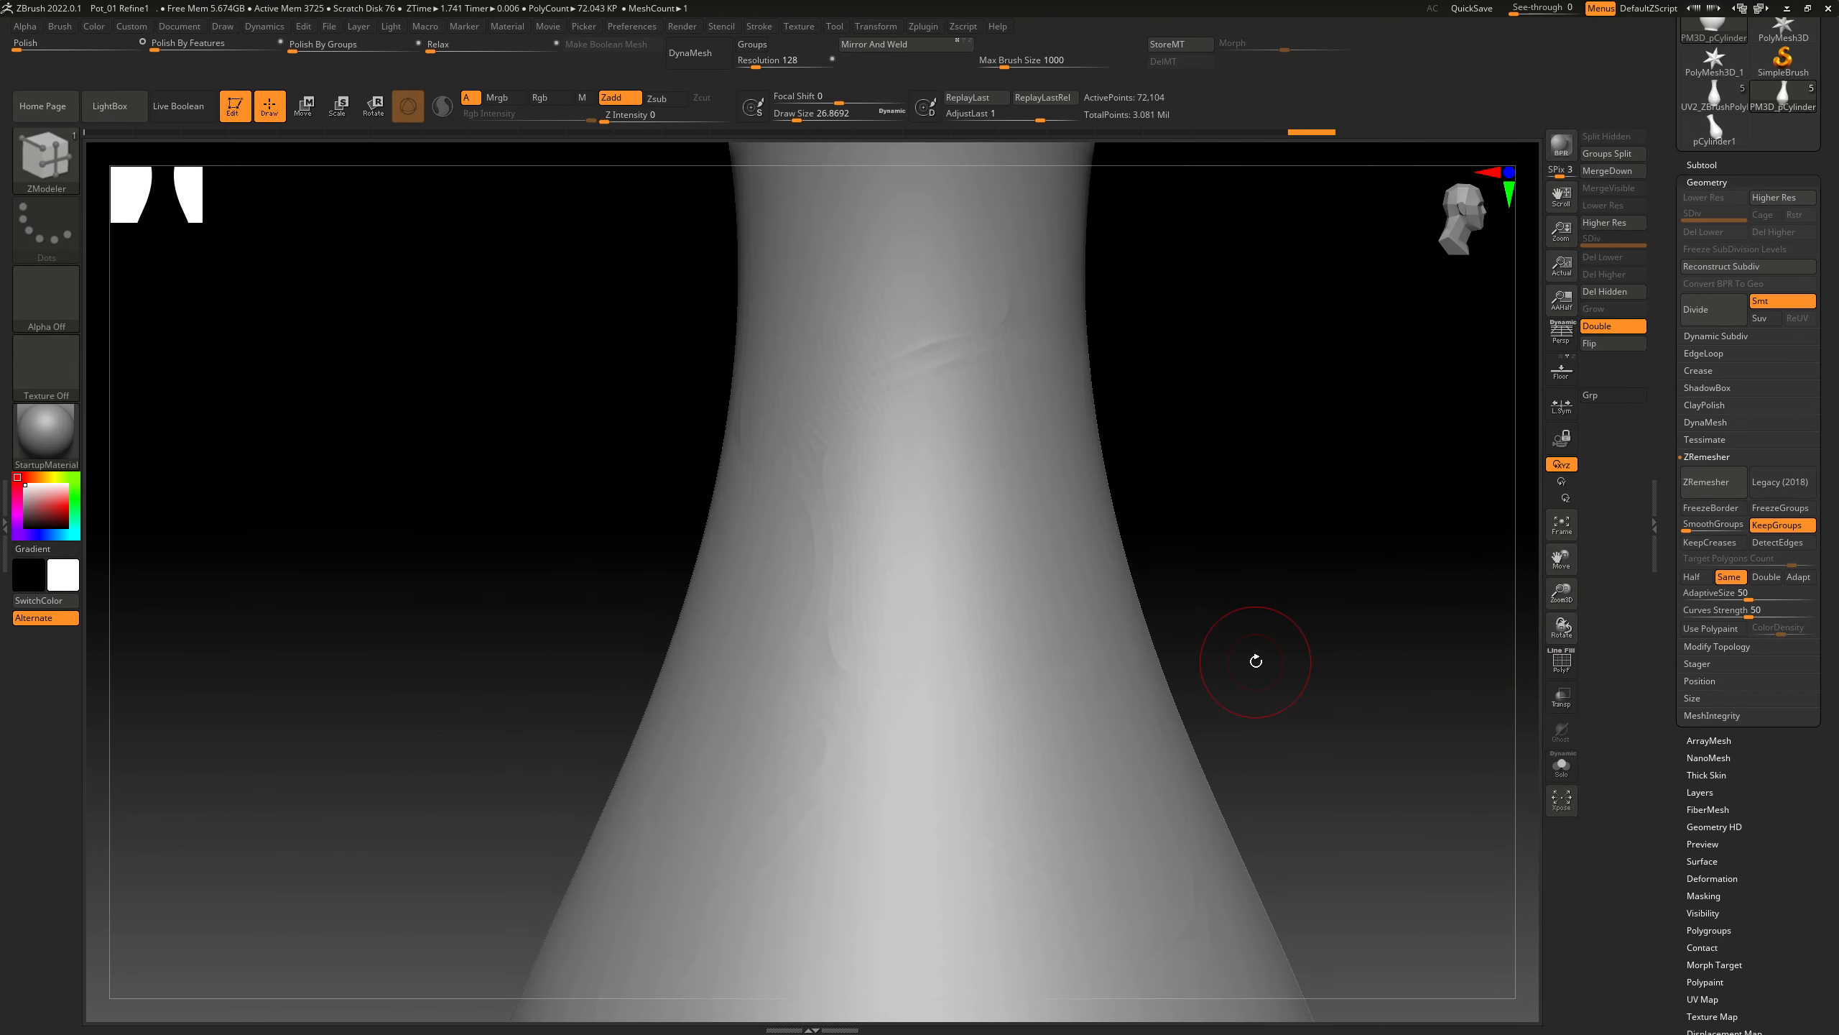
ctrl+right_drag(1256, 657, 1241, 621)
click(1557, 671)
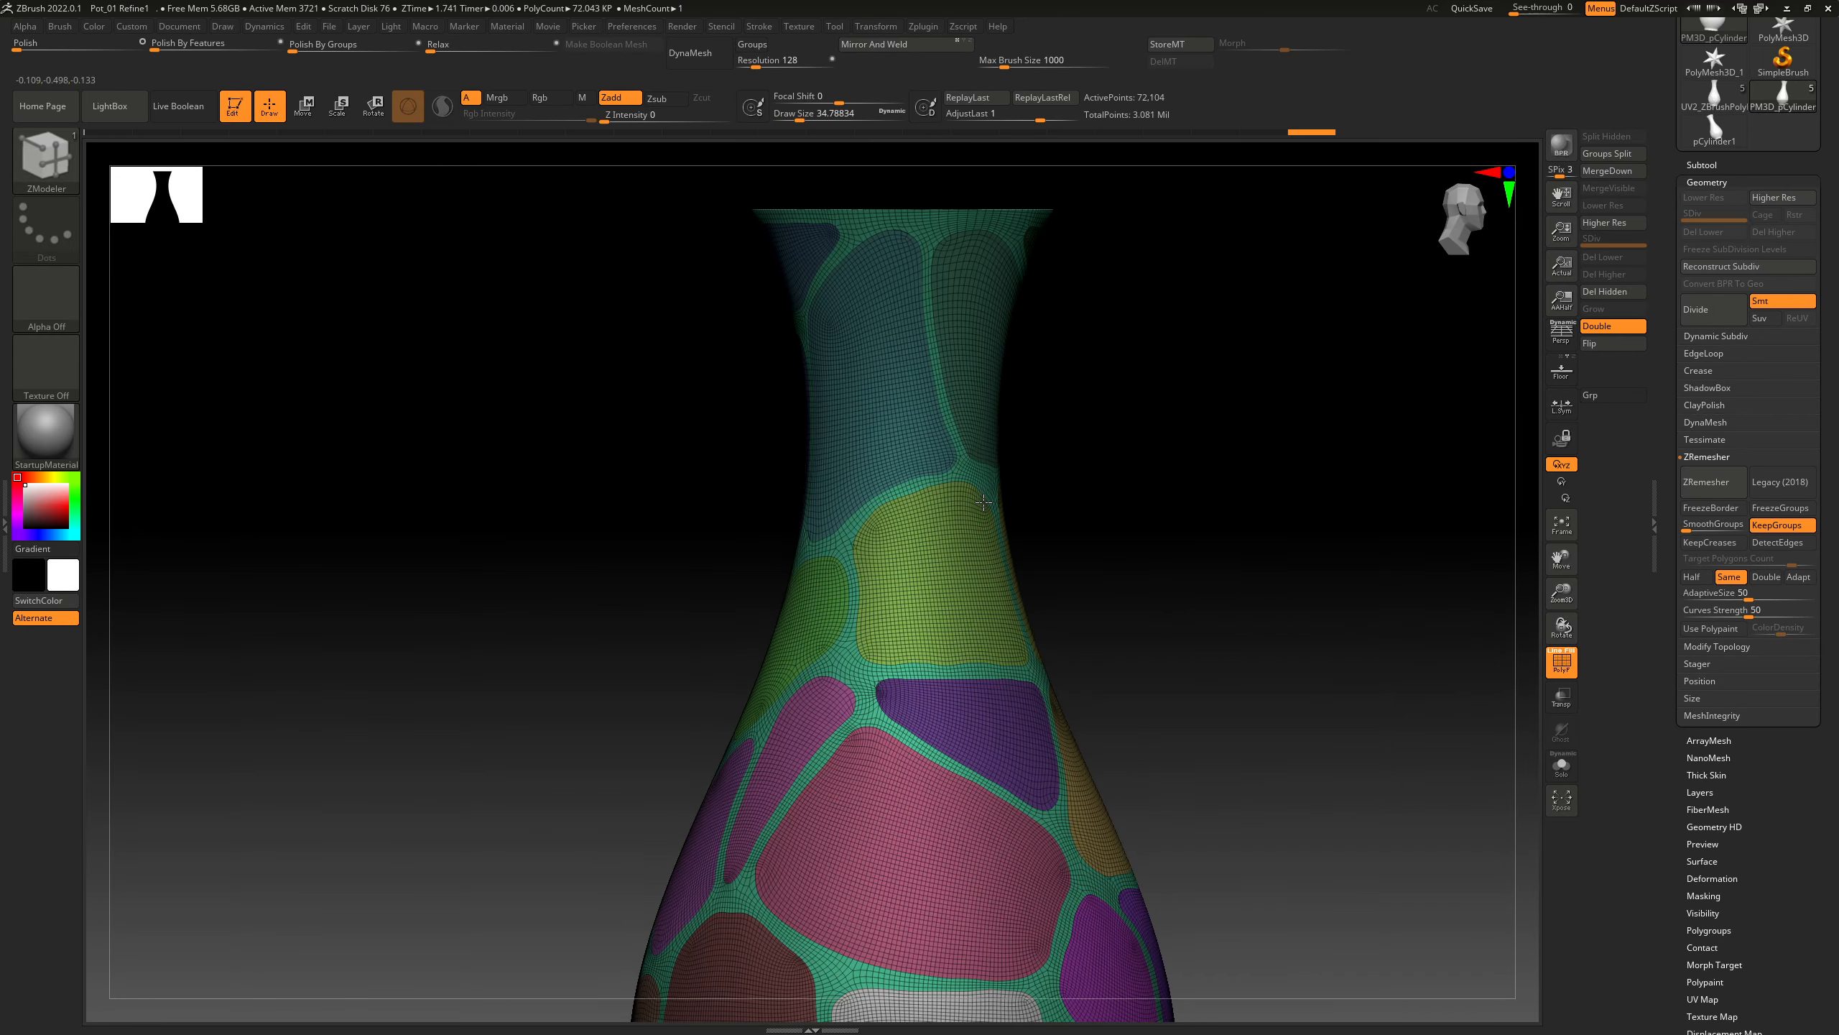
ctrl+right_drag(1018, 534, 1143, 473)
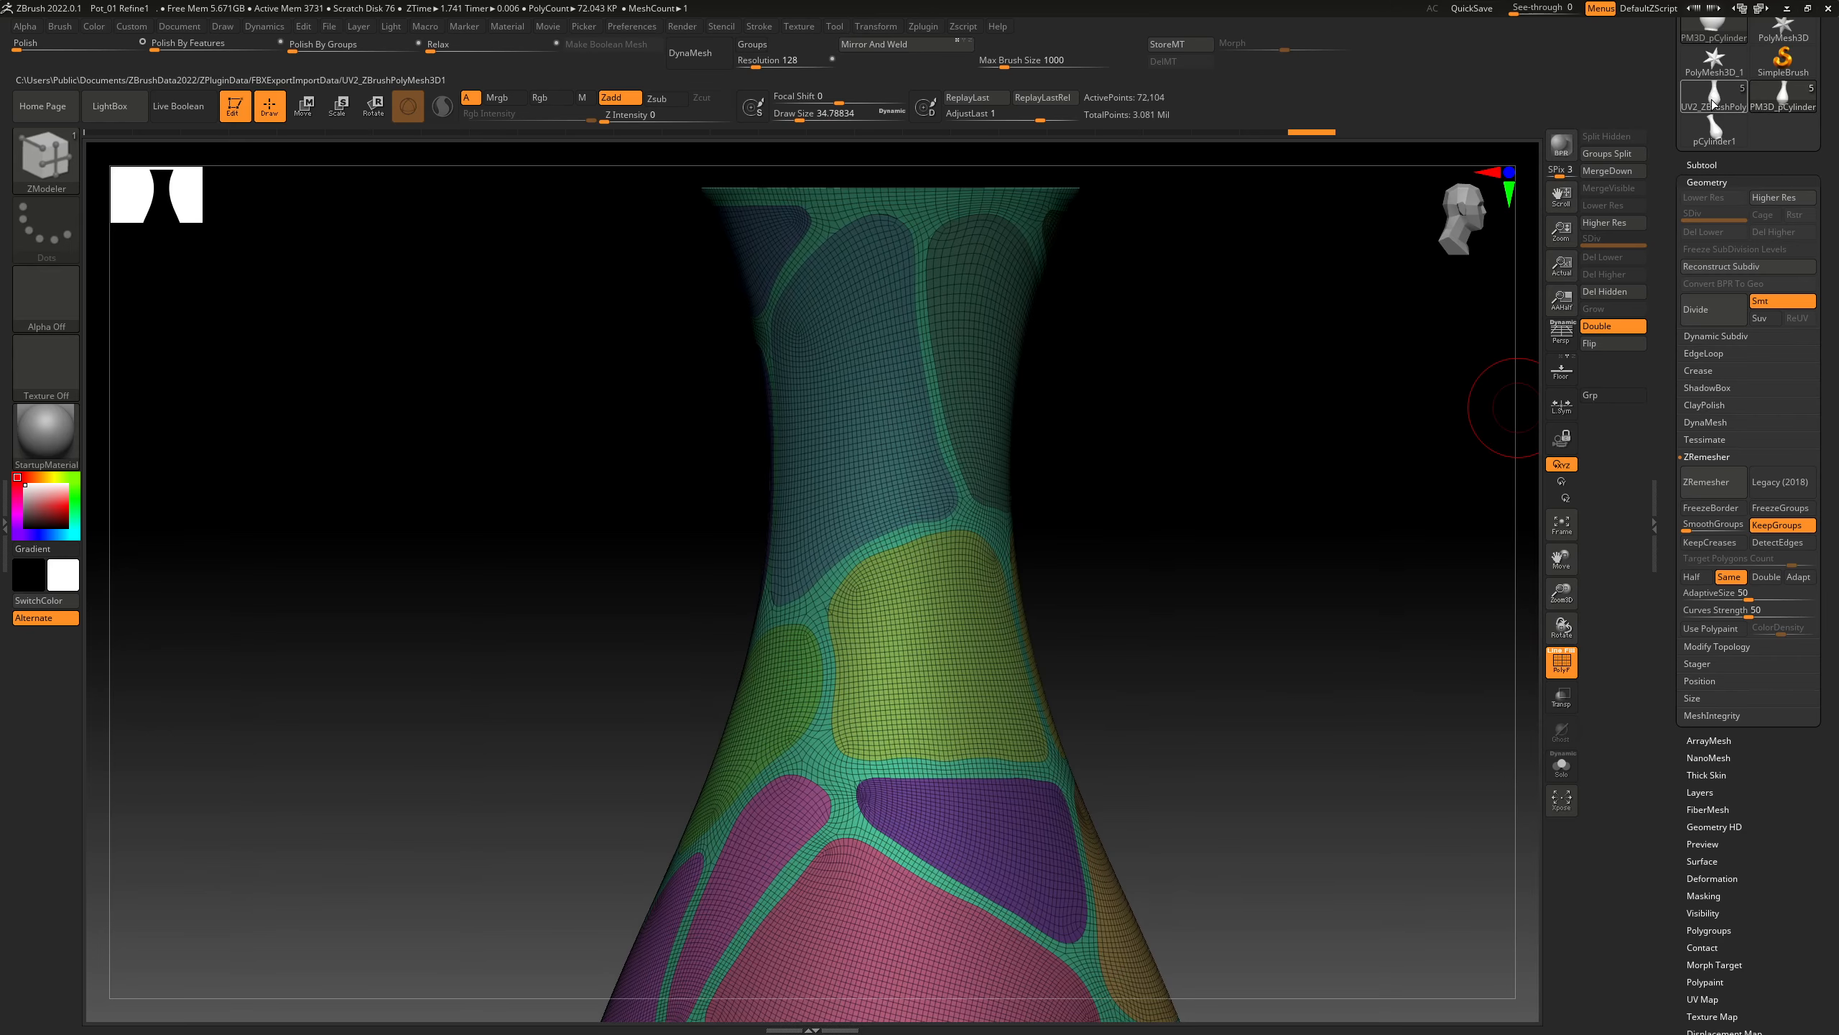
Switch to the finished sample vase, examine its ridged cells up close, and return to the working vase
click(1773, 98)
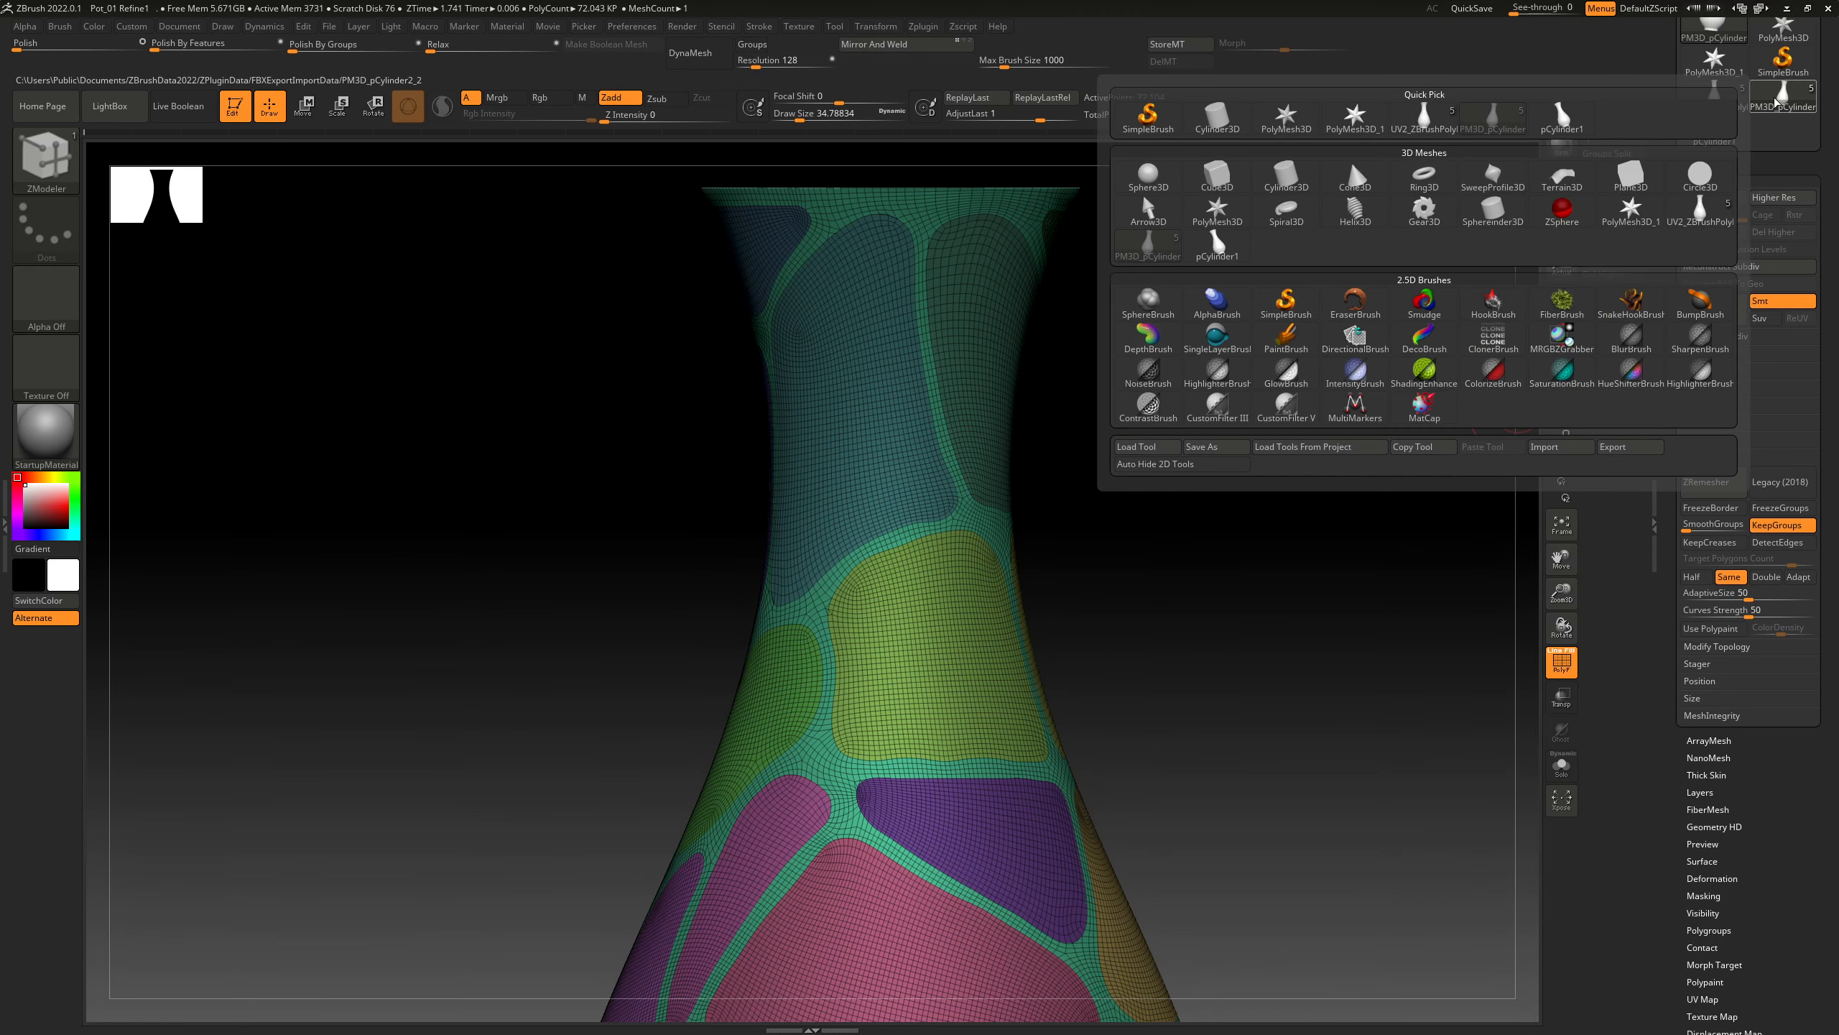
click(1724, 89)
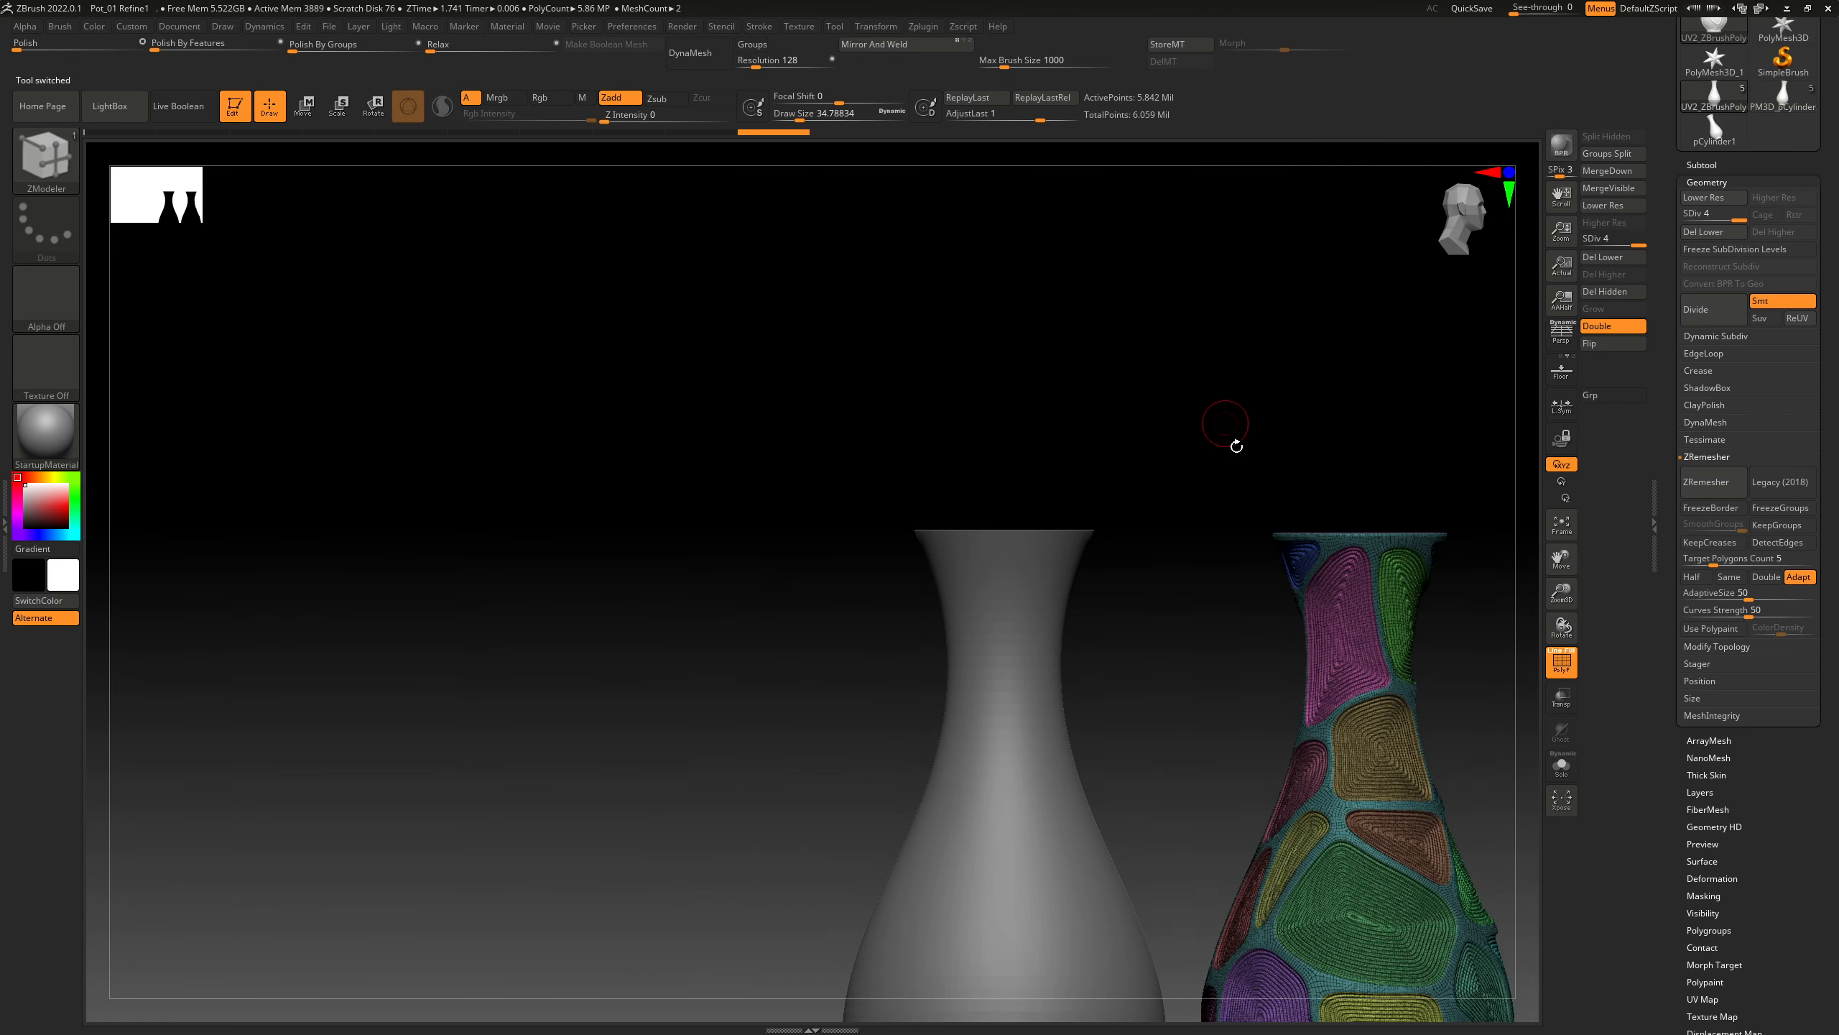
click(1549, 672)
ctrl+right_drag(1050, 692, 1115, 493)
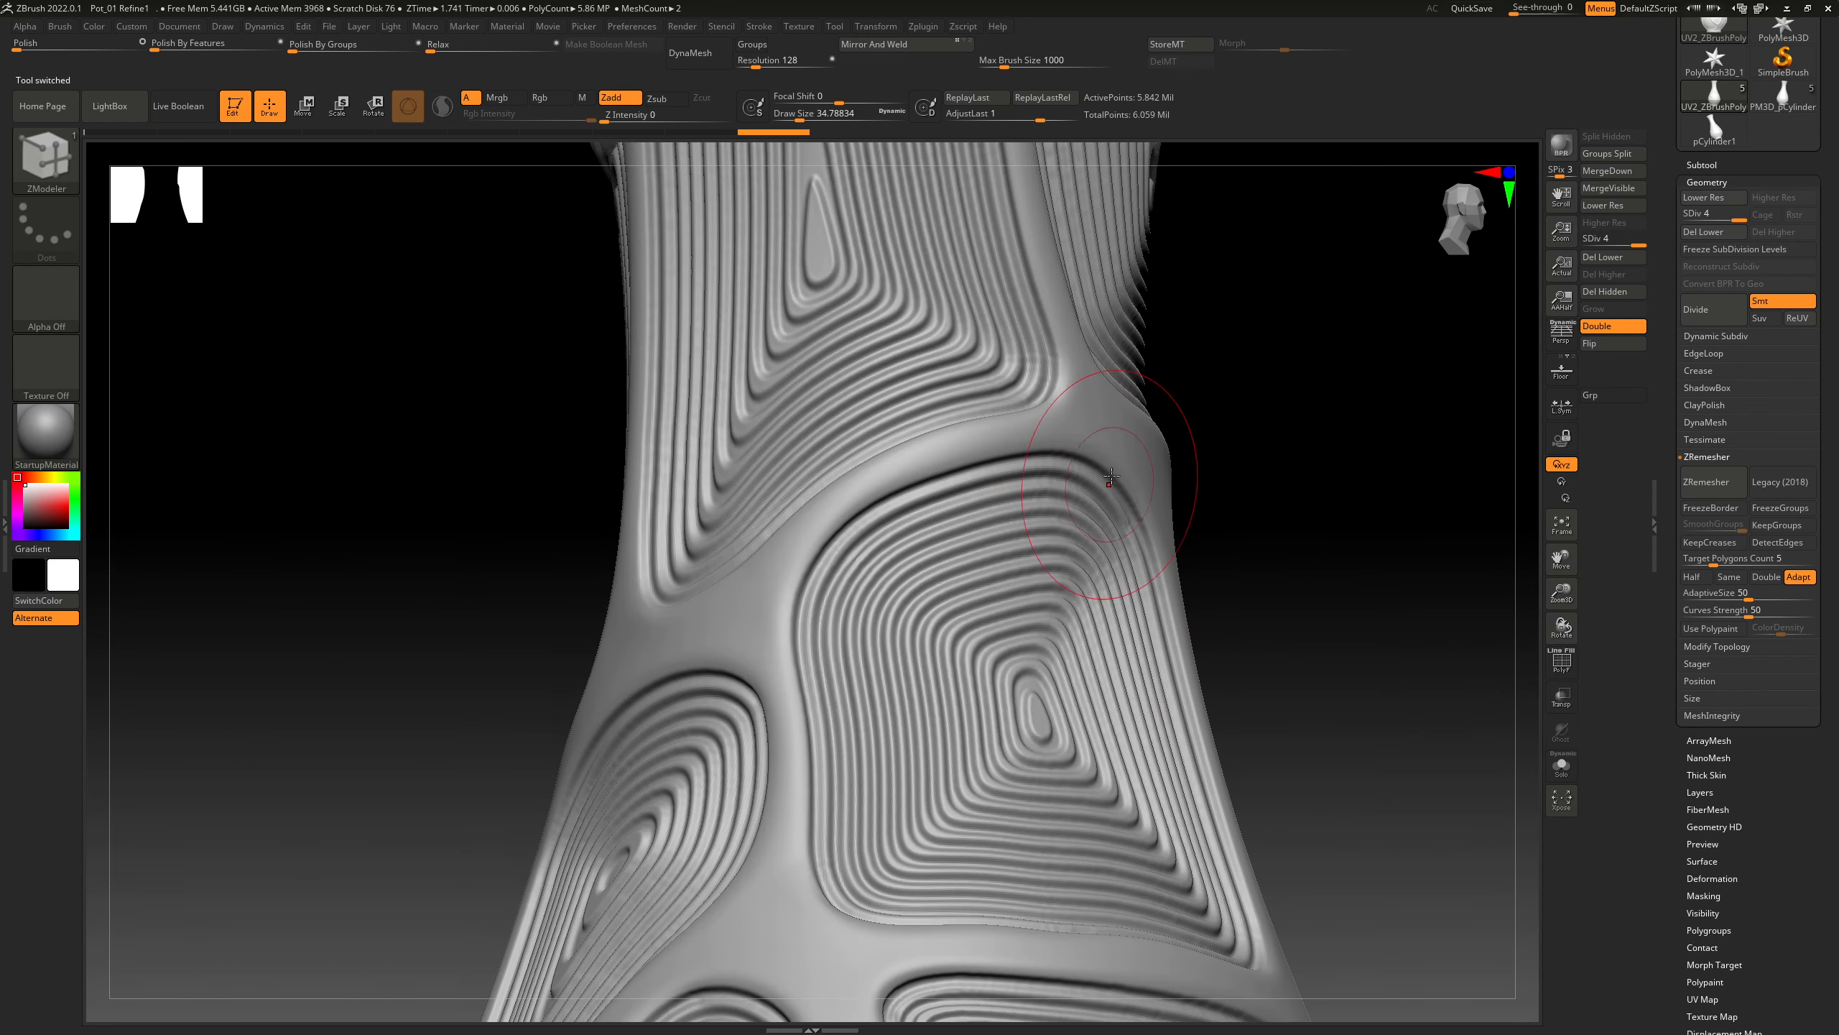
ctrl+right_drag(1309, 576, 1270, 518)
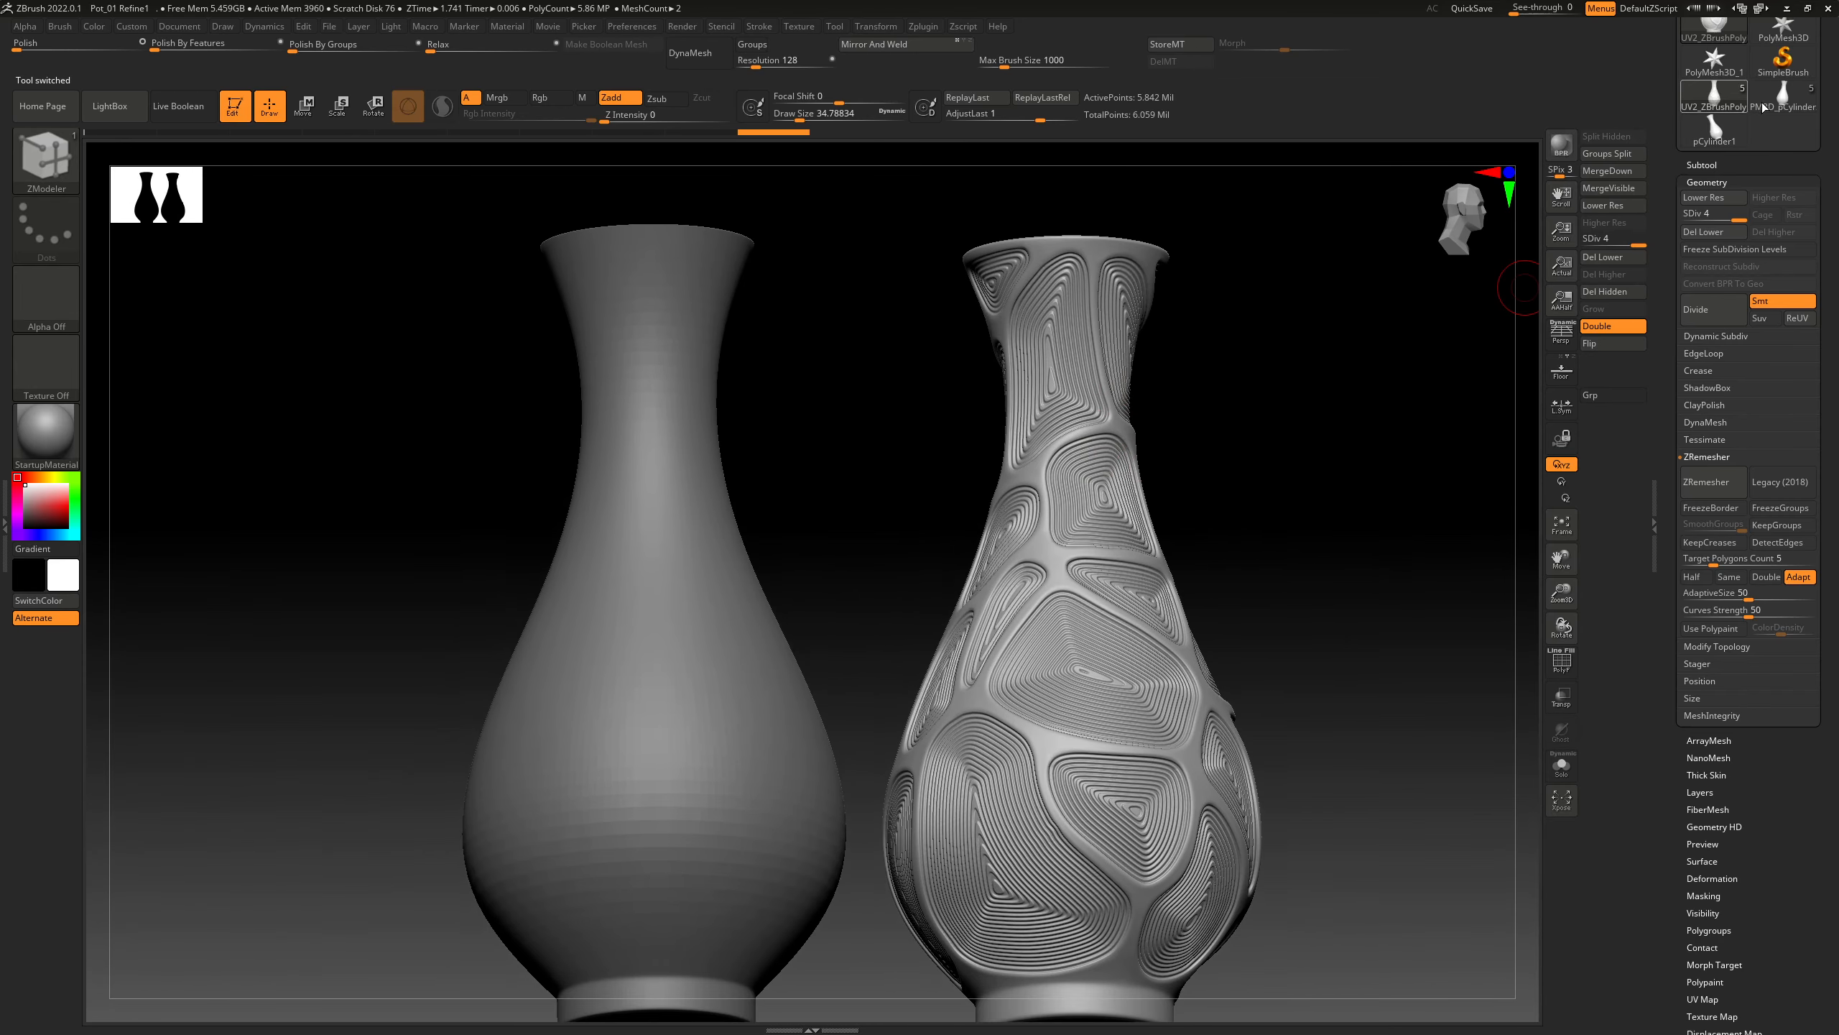
click(1782, 102)
click(1555, 664)
Isolate the green strip network polygroup, mask it, and show the whole vase again without the polyframe
alt+right_drag(895, 643, 1157, 652)
ctrl+right_drag(1009, 538, 1004, 595)
ctrl+shift+click(863, 573)
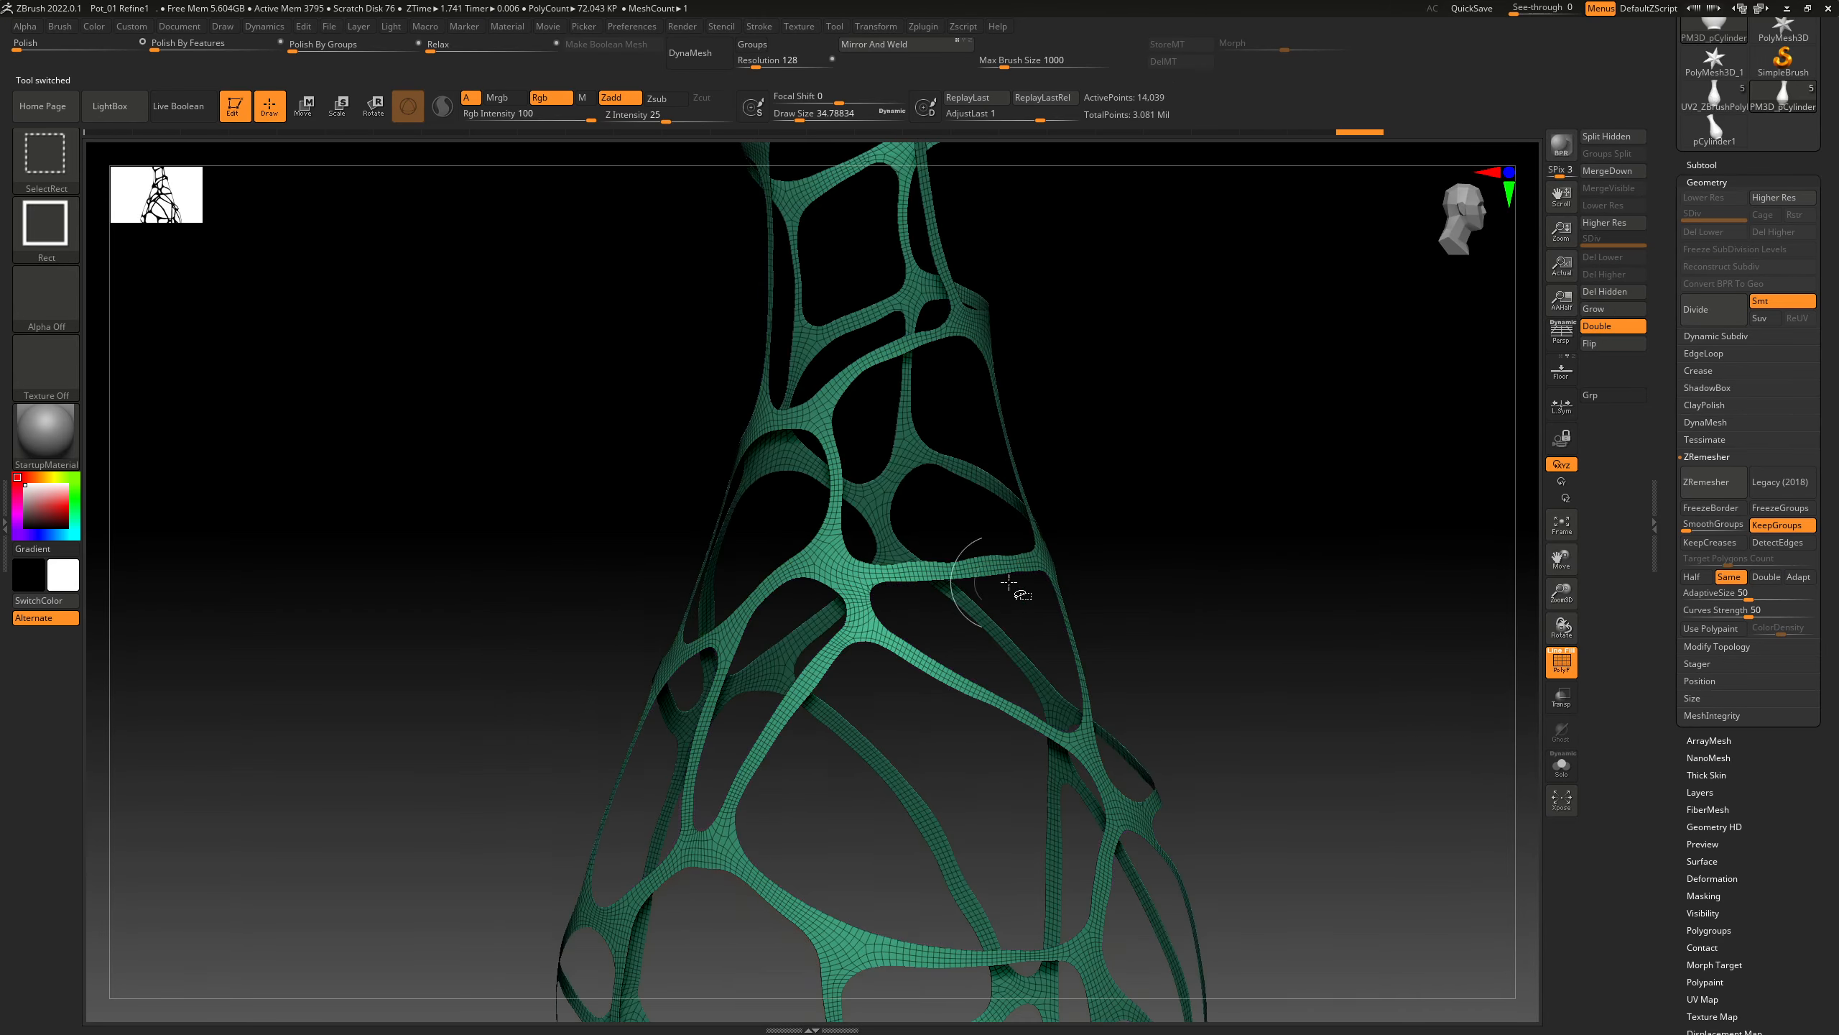
ctrl+click(1234, 467)
ctrl+shift+click(1243, 454)
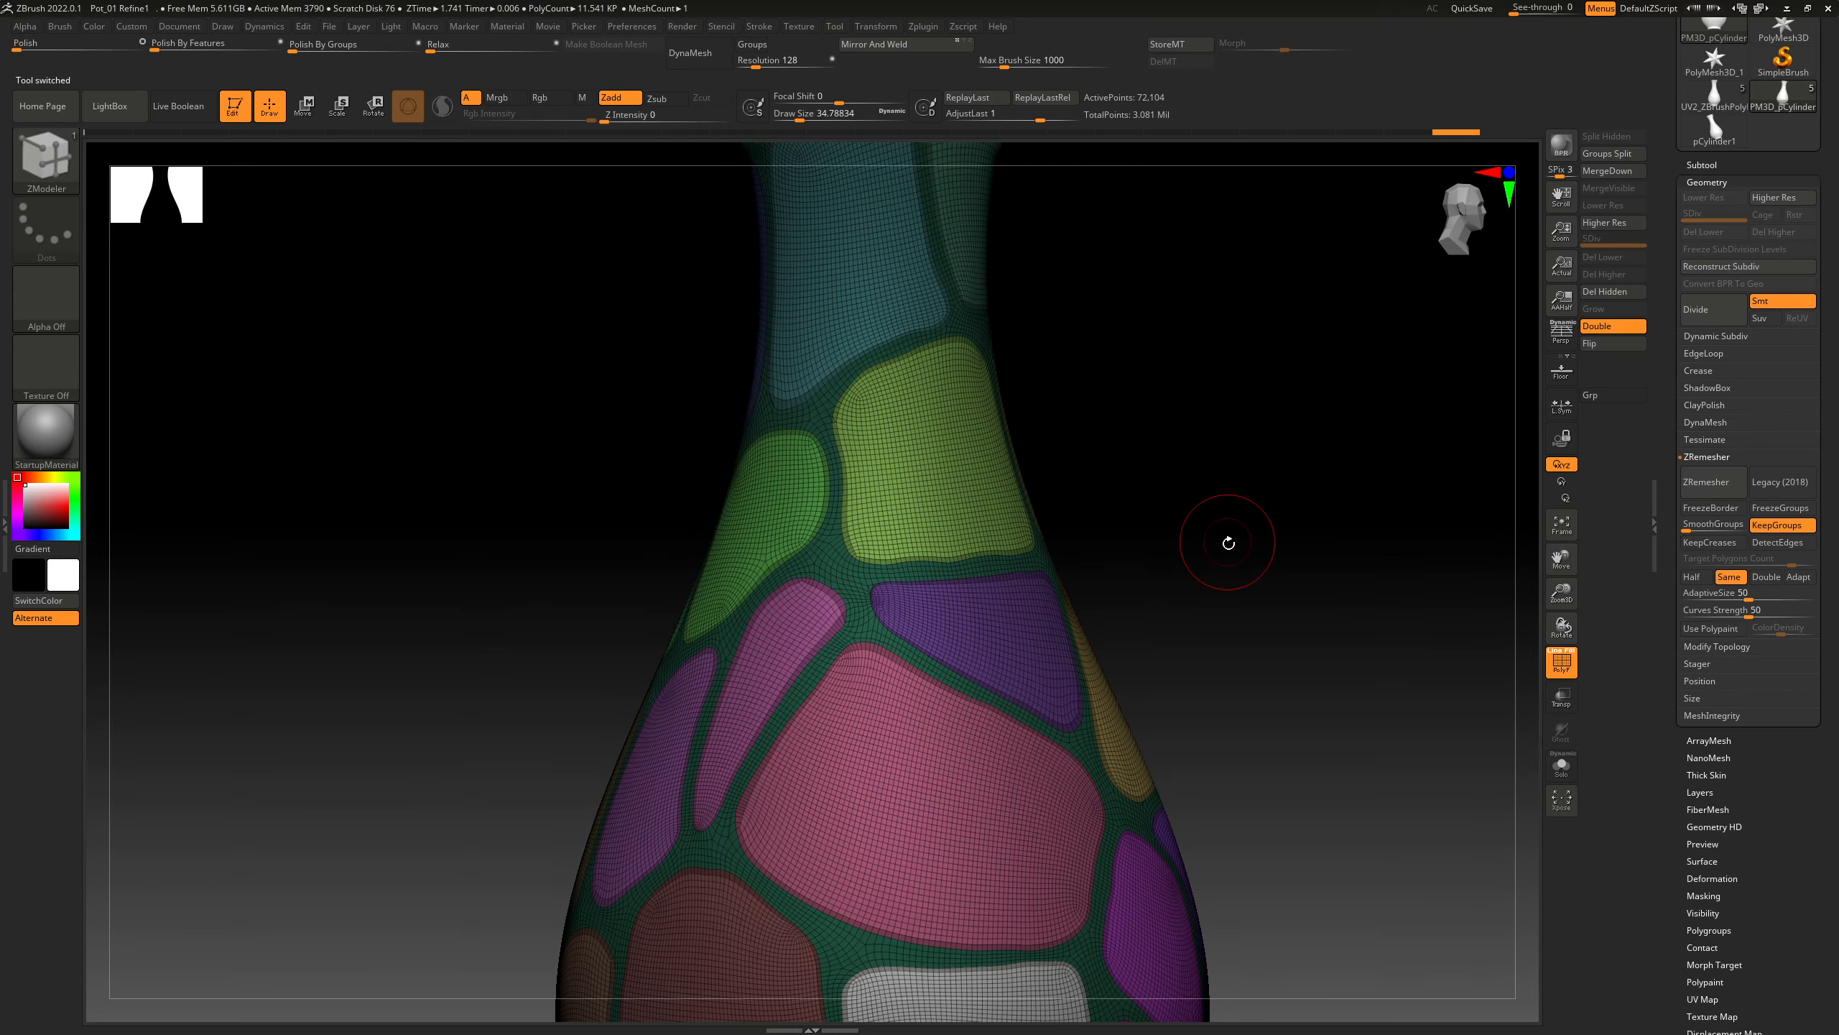
key(f)
key(shift+f)
ctrl+right_drag(1010, 582, 1006, 627)
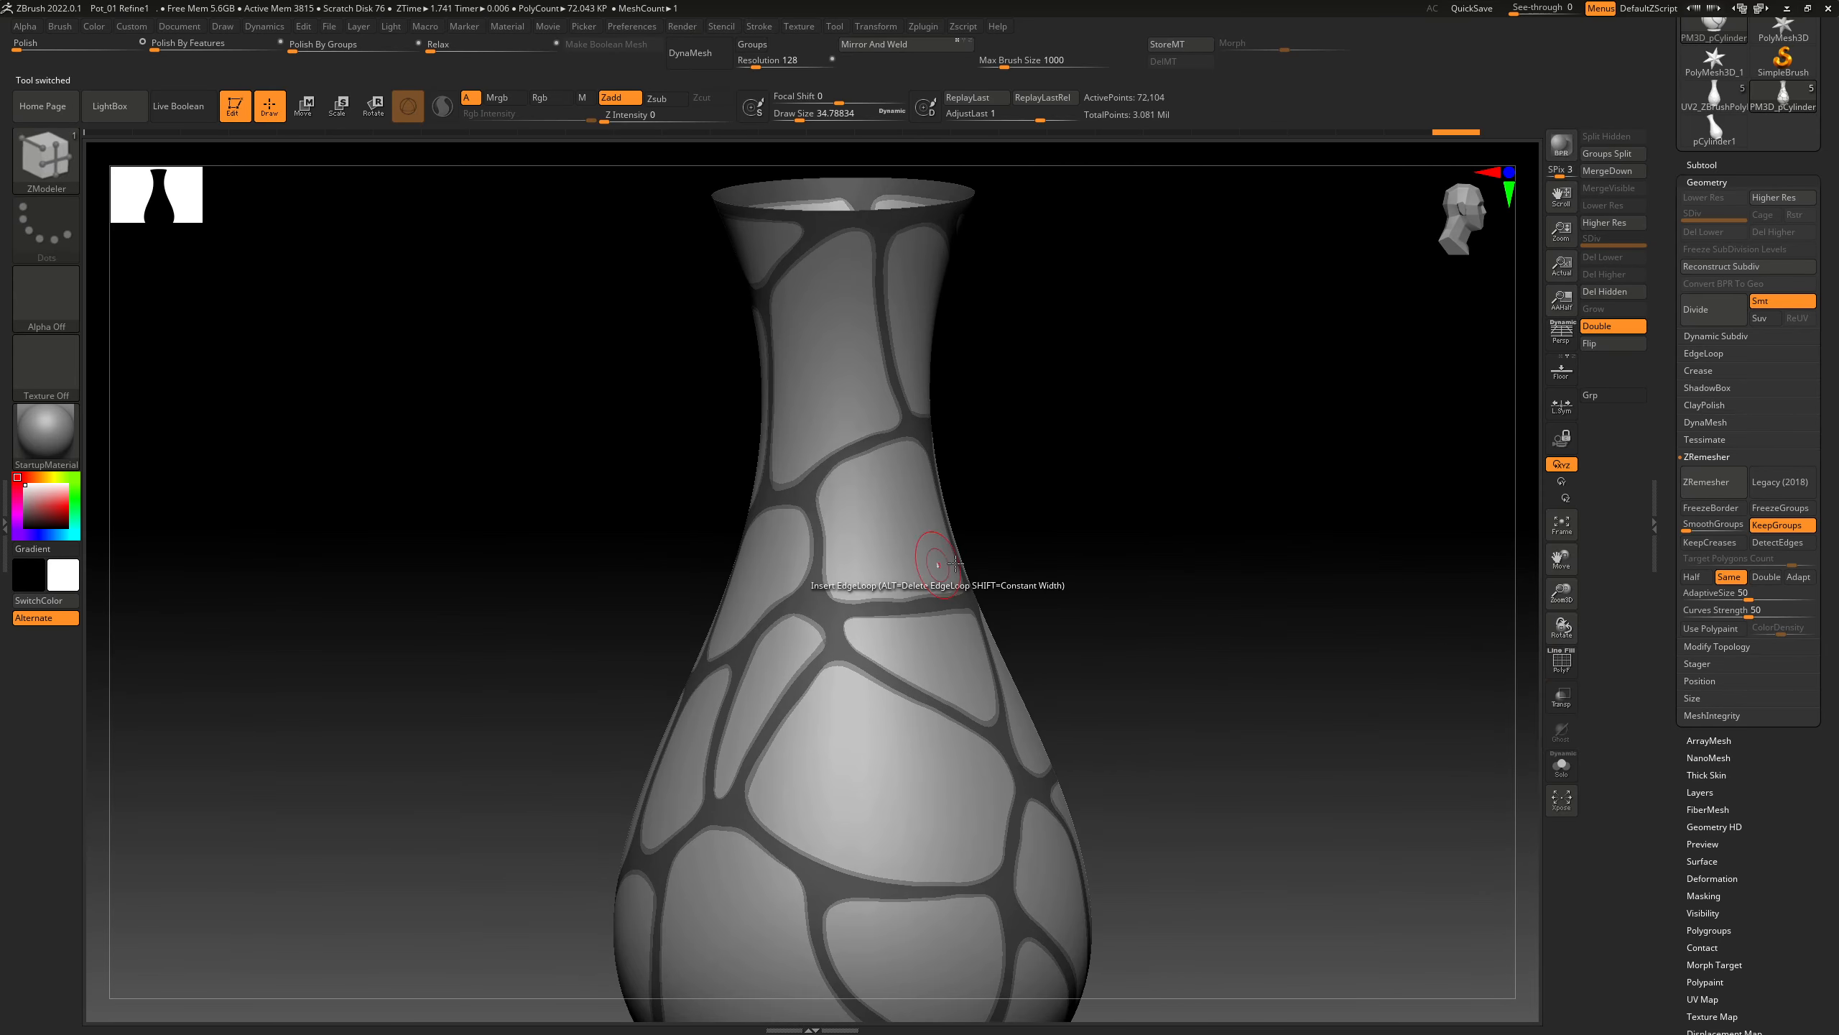
Isolate the polygroup of the vase's foot, add it to the mask, and unhide the rest of the vase
alt+right_drag(1192, 602, 998, 510)
alt+right_drag(1302, 652, 1359, 410)
shift+right_drag(1358, 409, 1272, 654)
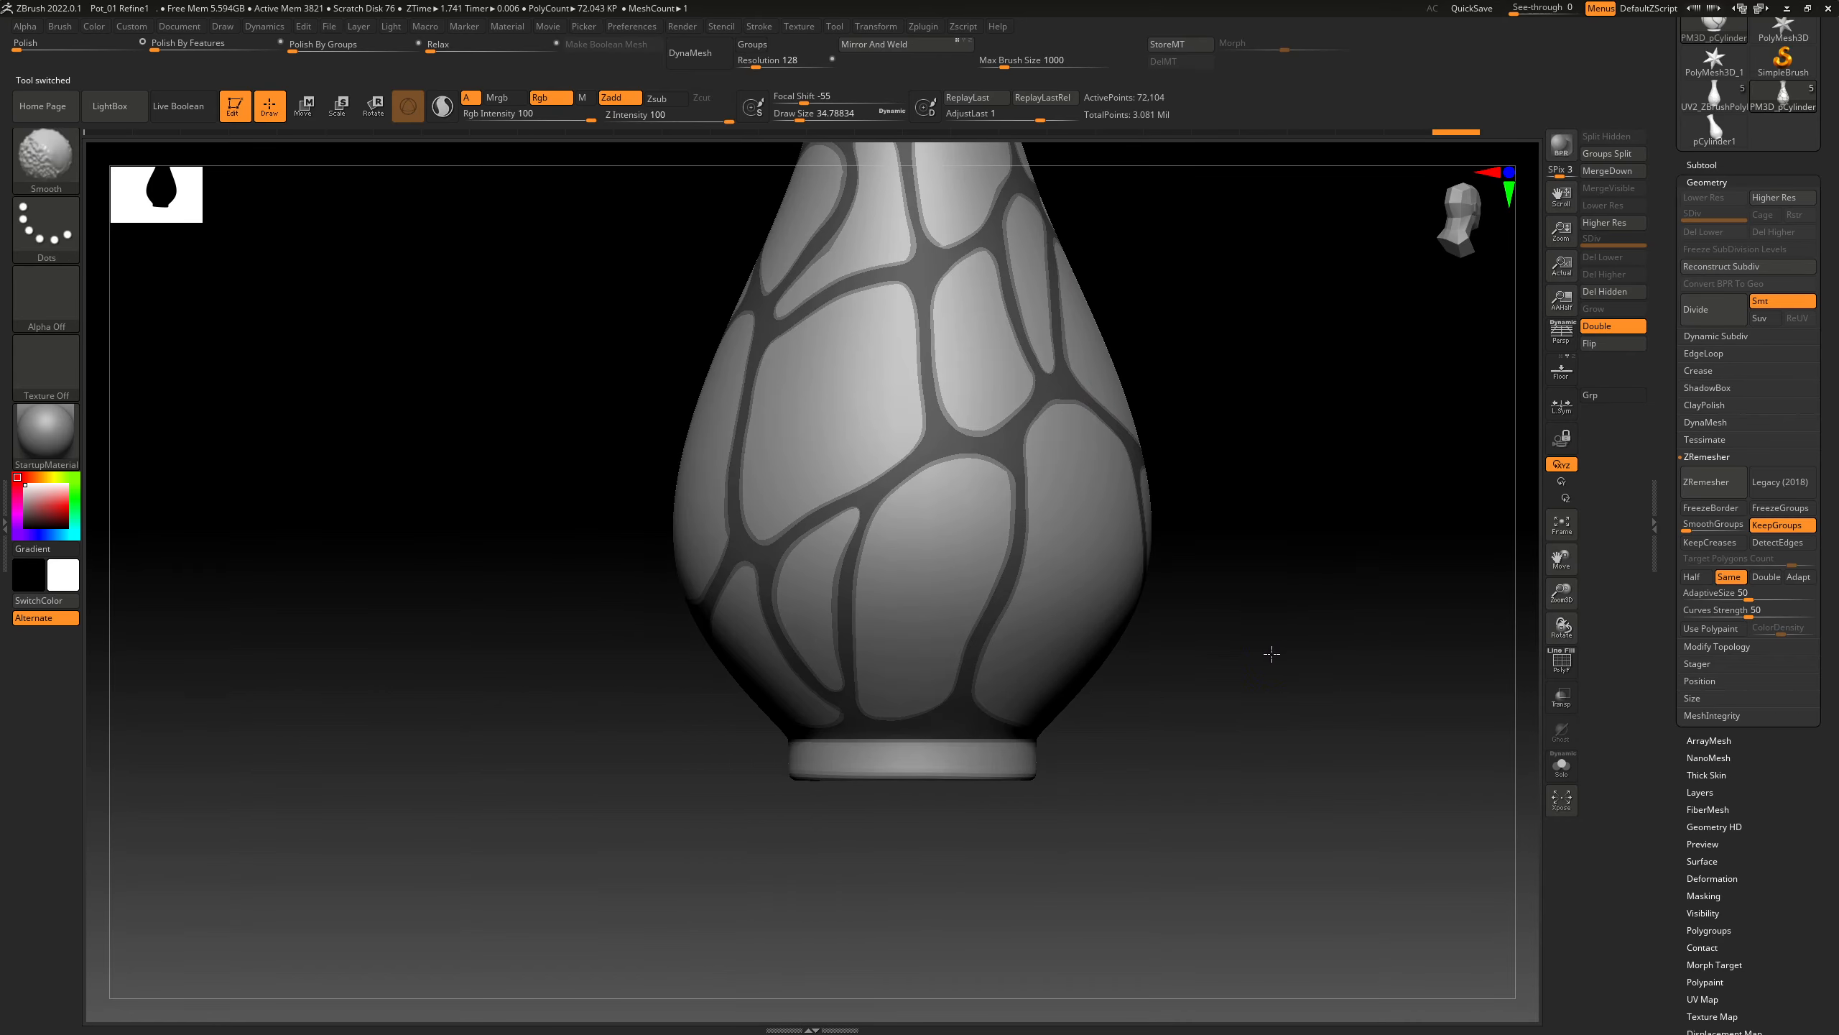
ctrl+shift+click(974, 756)
ctrl+click(1248, 651)
ctrl+shift+click(1270, 654)
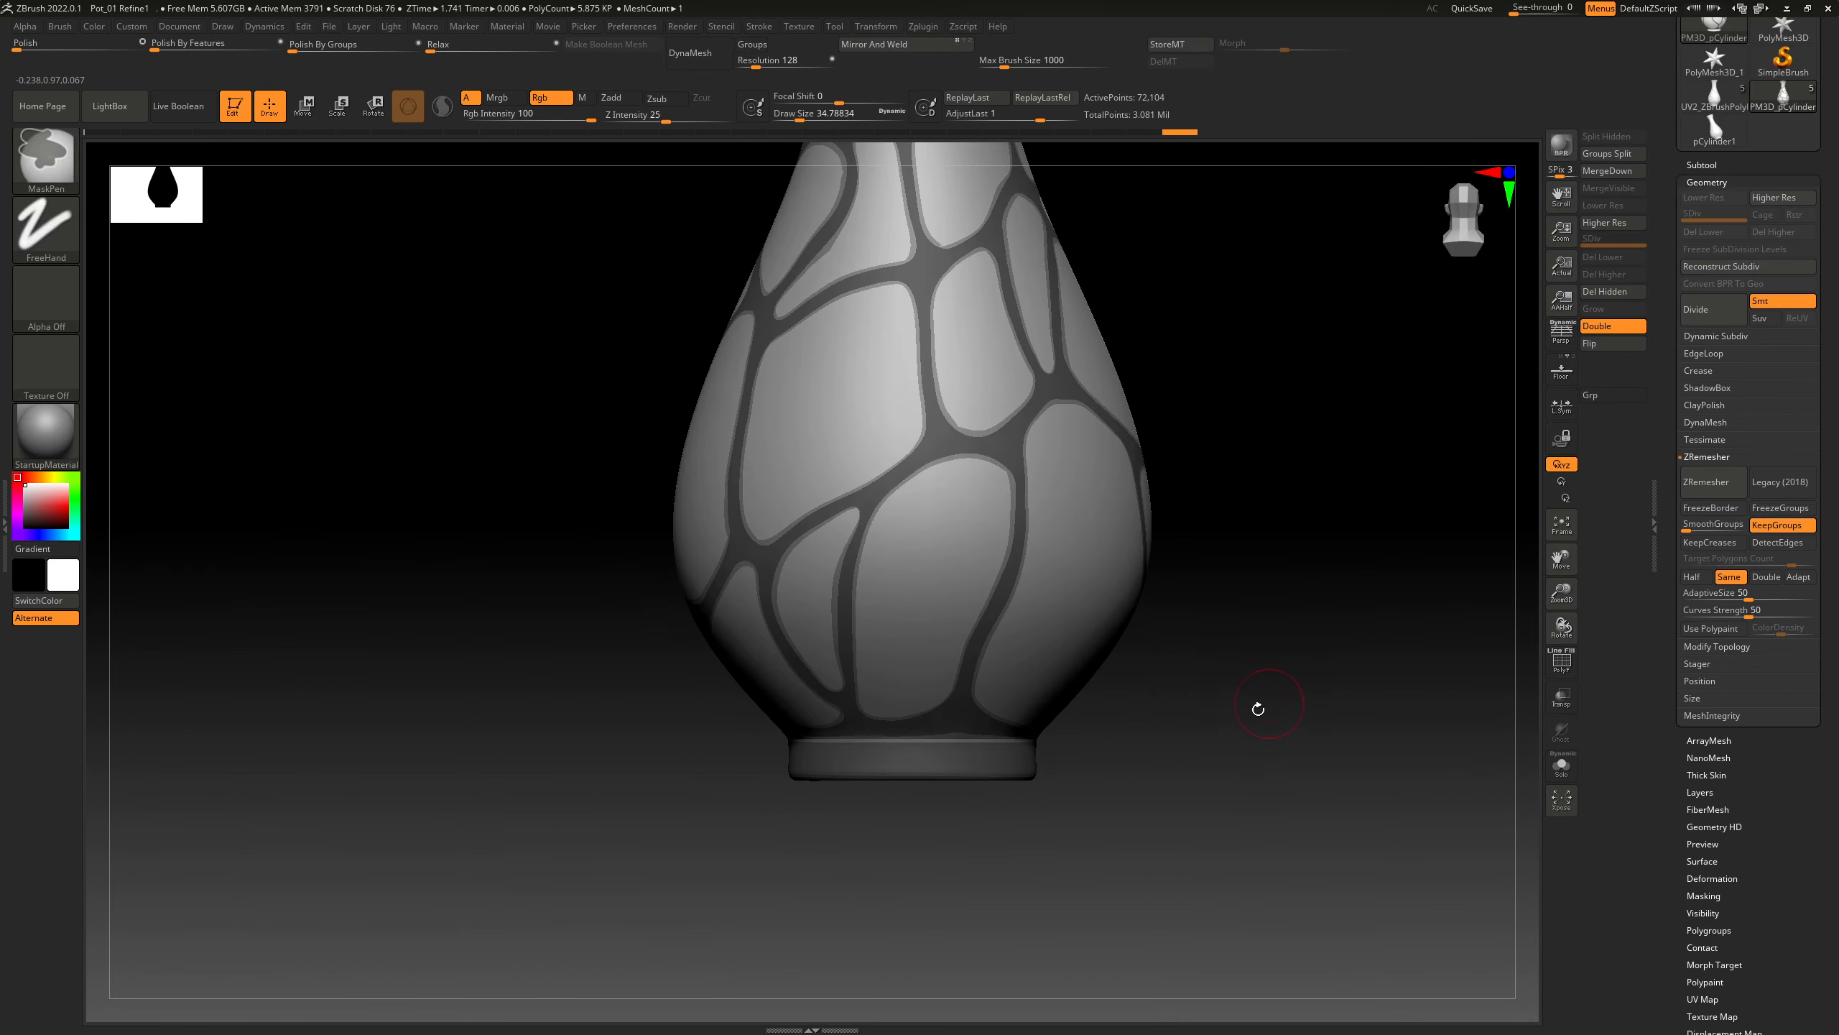
Extend the mask over the entire foot with a rectangular mask and check the masking against the polygroups
alt+right_drag(1078, 809, 1090, 670)
ctrl+right_drag(964, 653, 1141, 751)
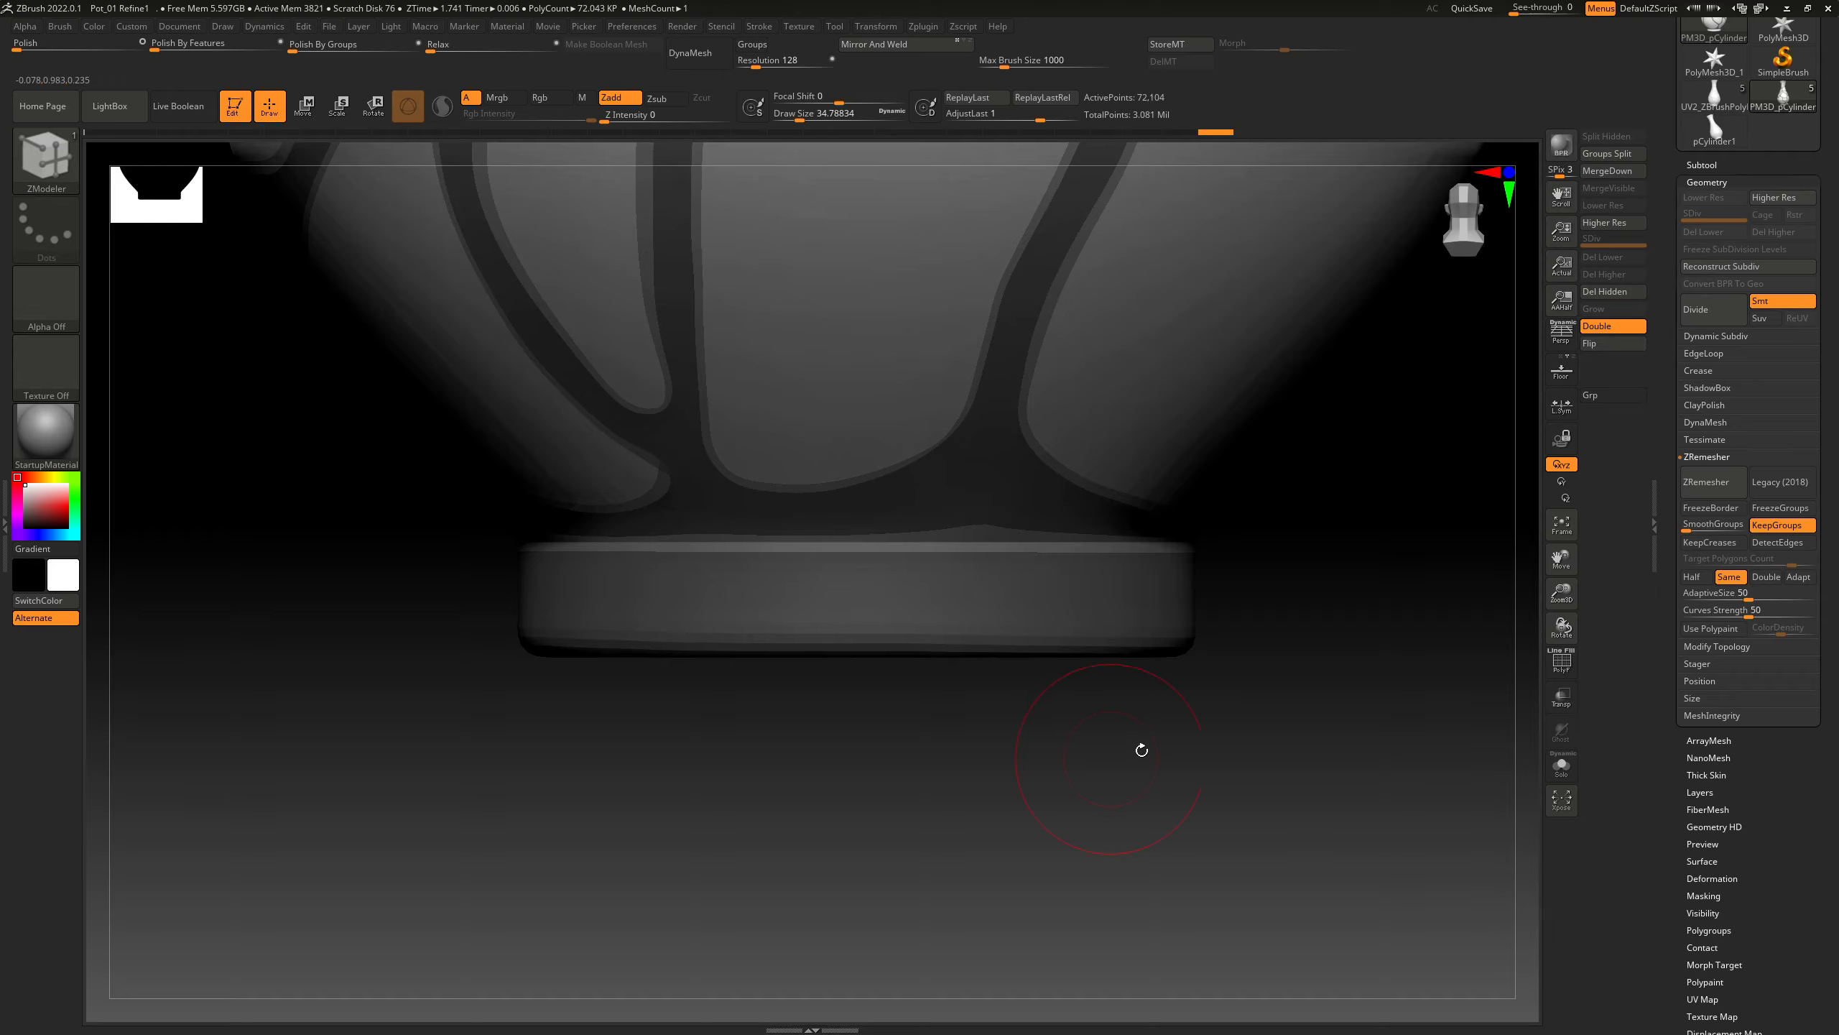
click(1564, 674)
ctrl+drag(1333, 792, 315, 526)
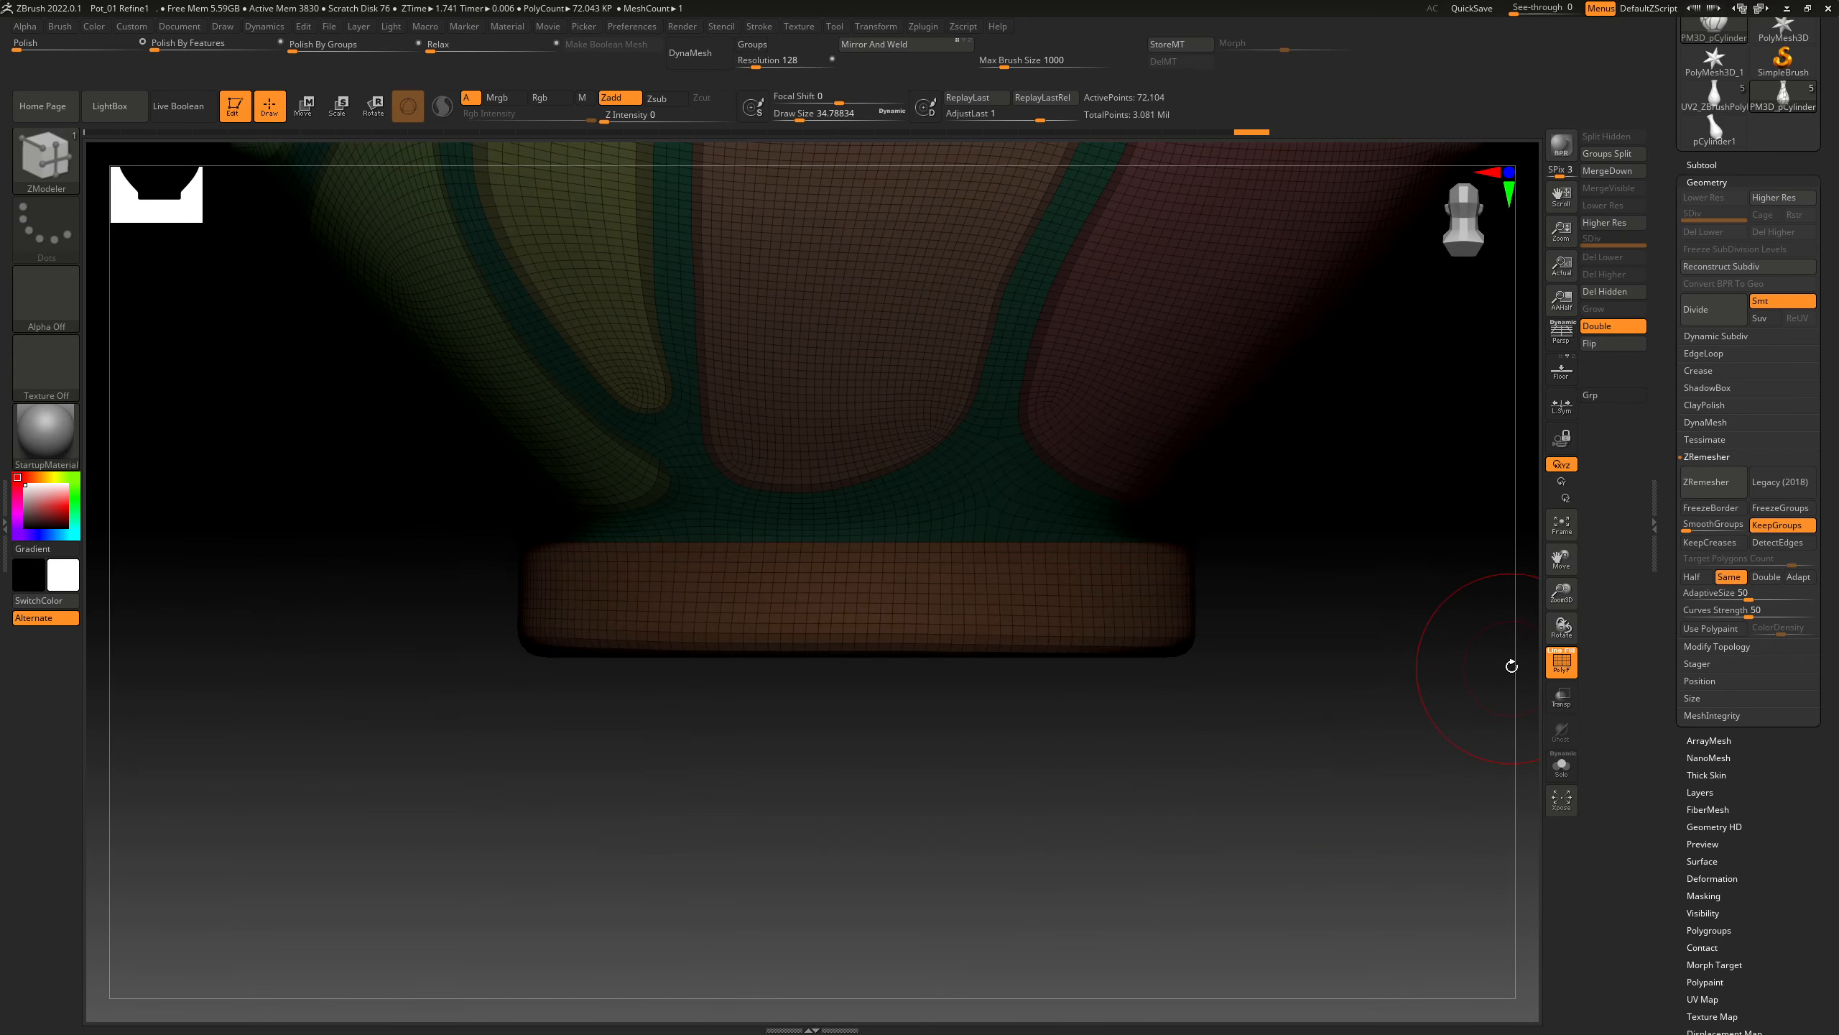
click(1560, 663)
ctrl+right_drag(964, 630, 881, 620)
alt+right_drag(1211, 452, 1182, 761)
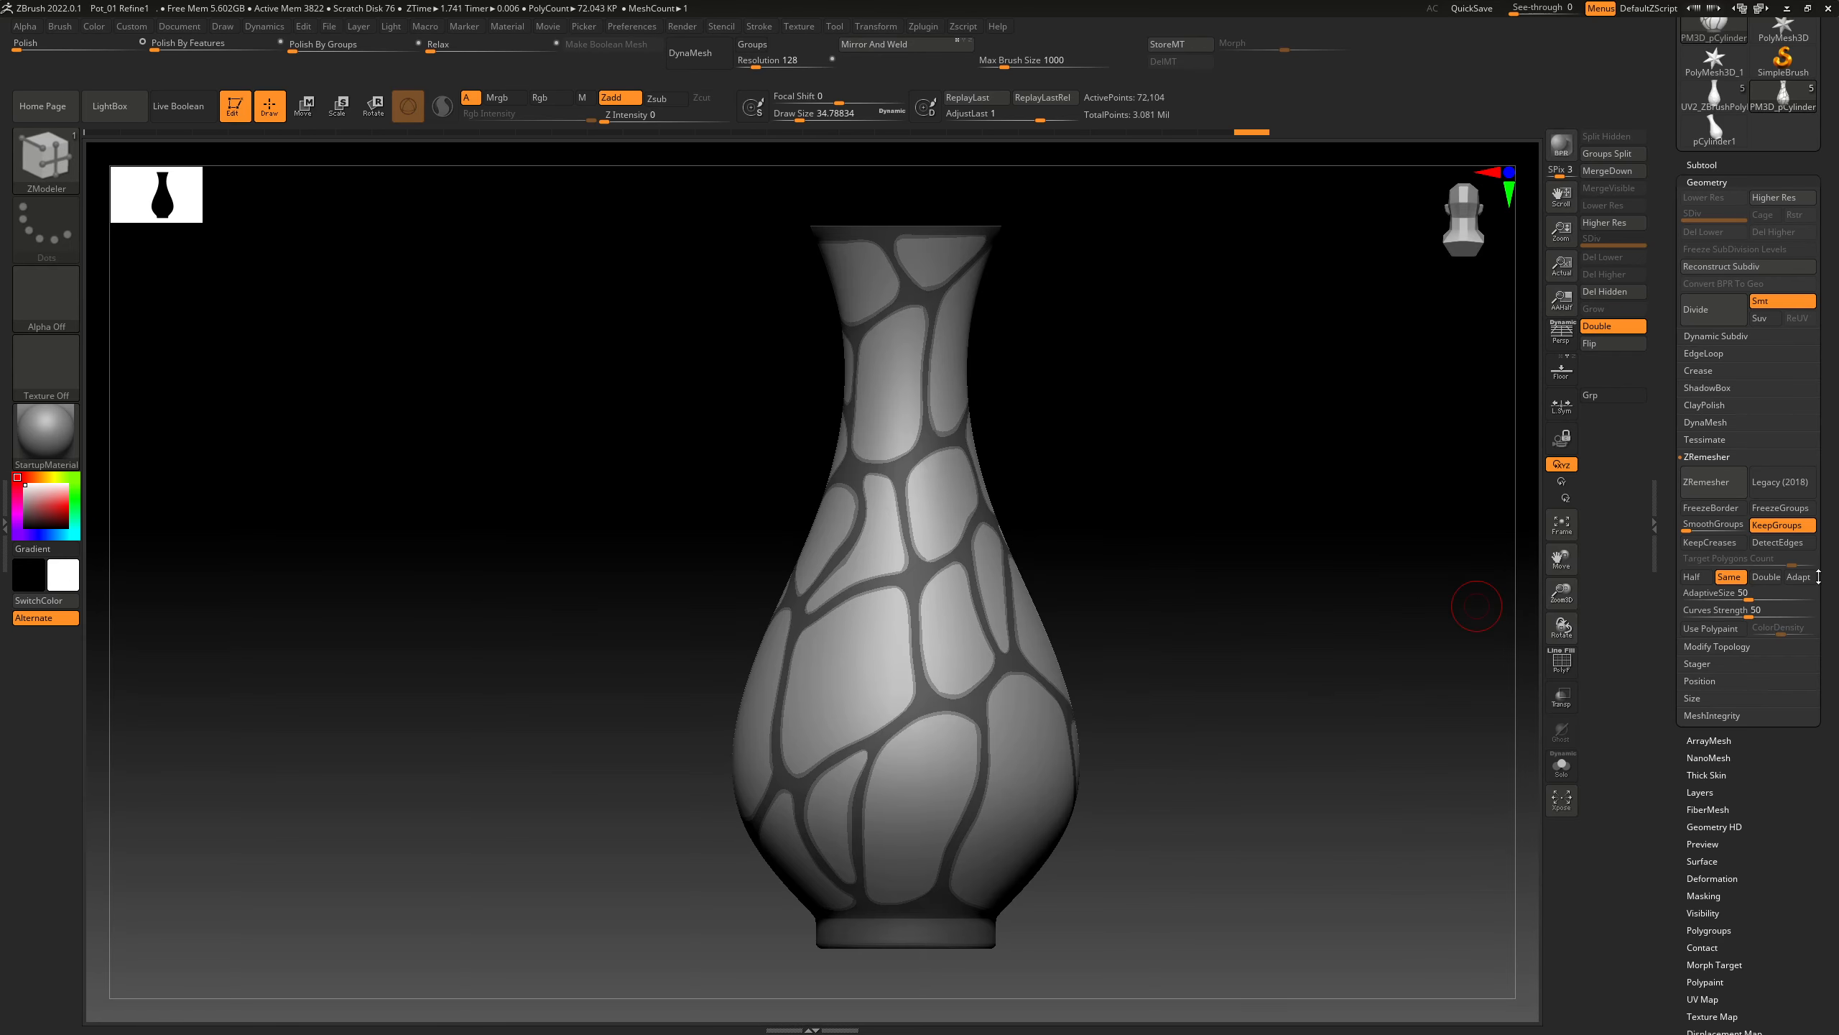
Sink the unmasked cells into the vase with an Inflate deformation of -12 and clear the mask
drag(1673, 527, 1678, 577)
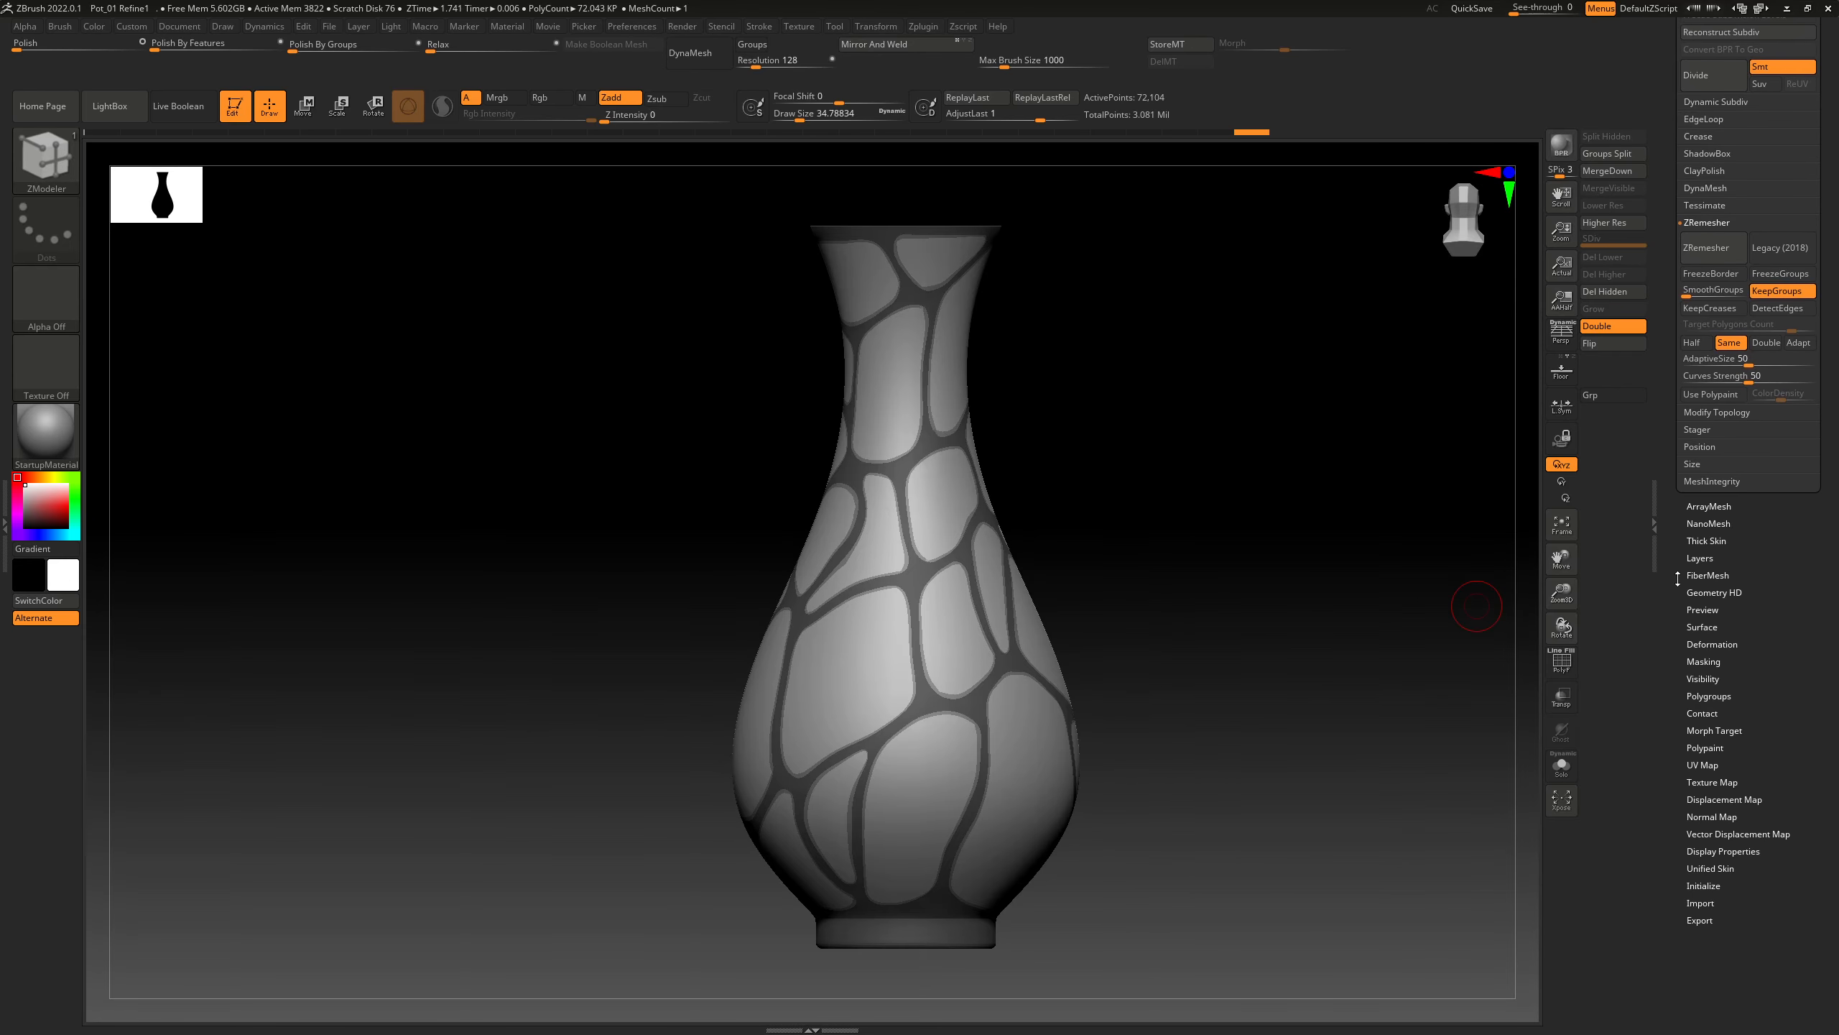
click(1711, 643)
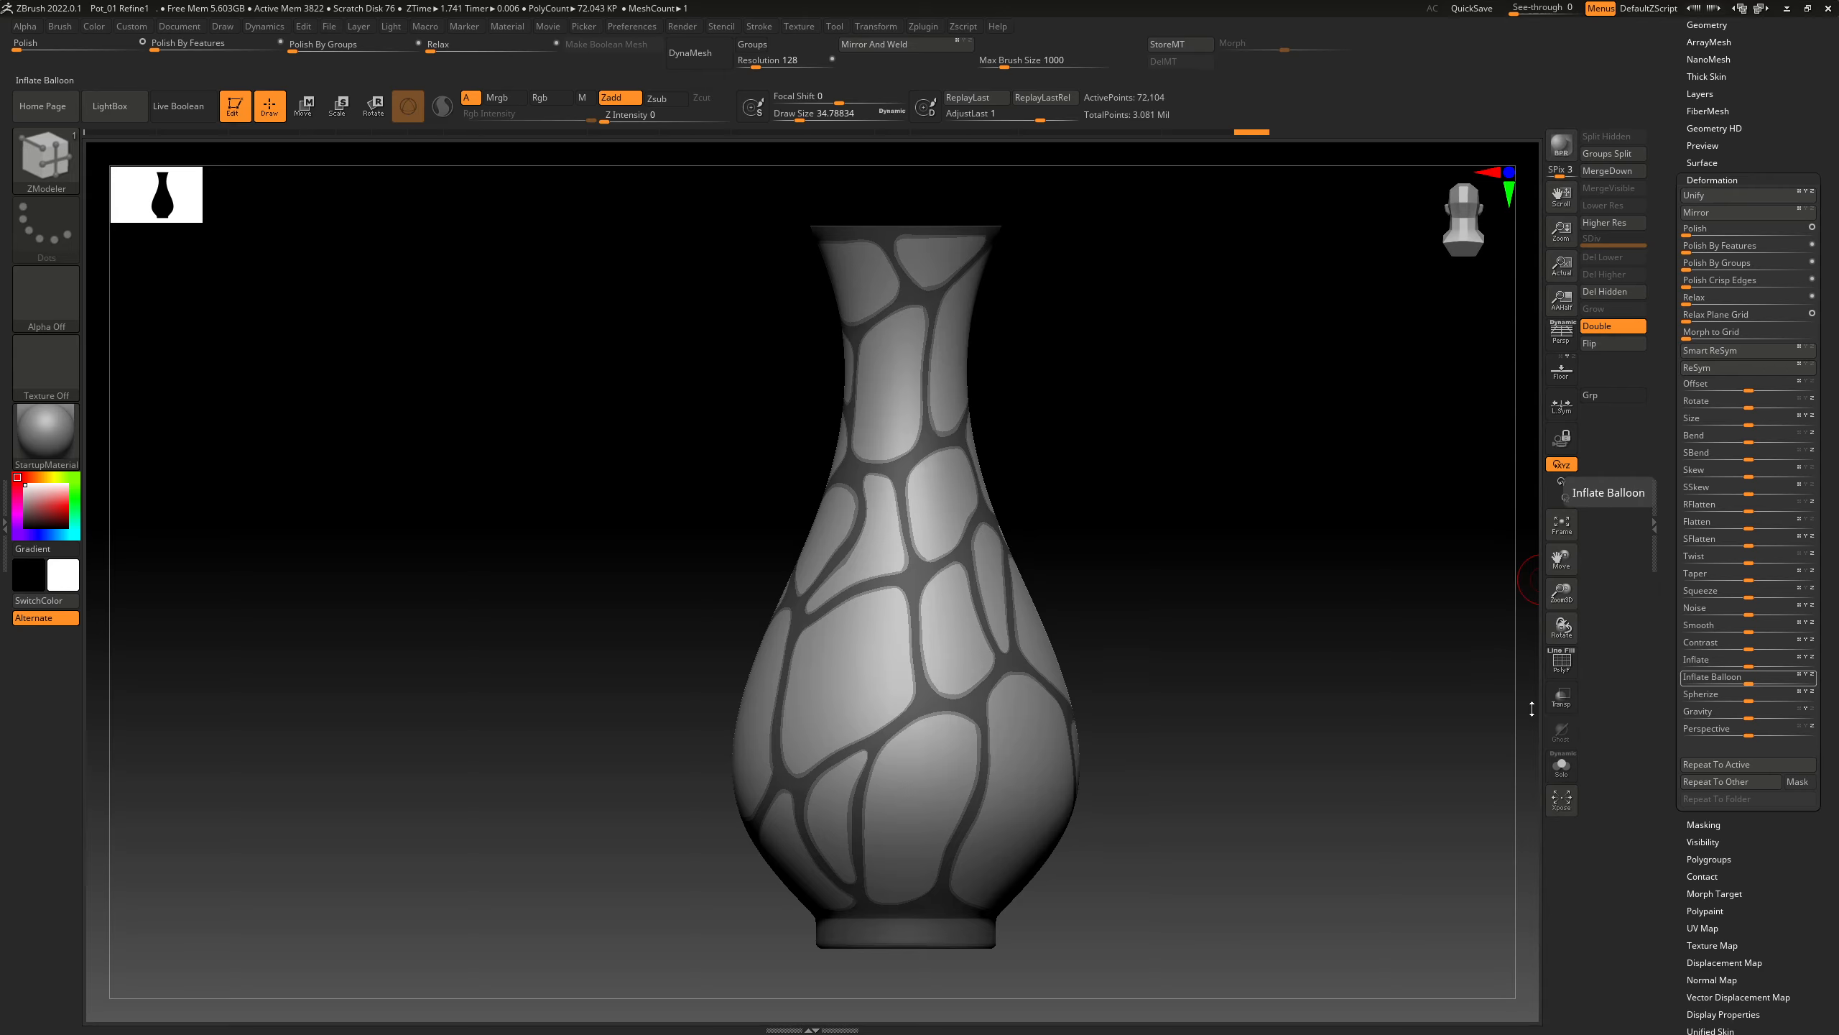
ctrl+right_drag(927, 497, 1013, 638)
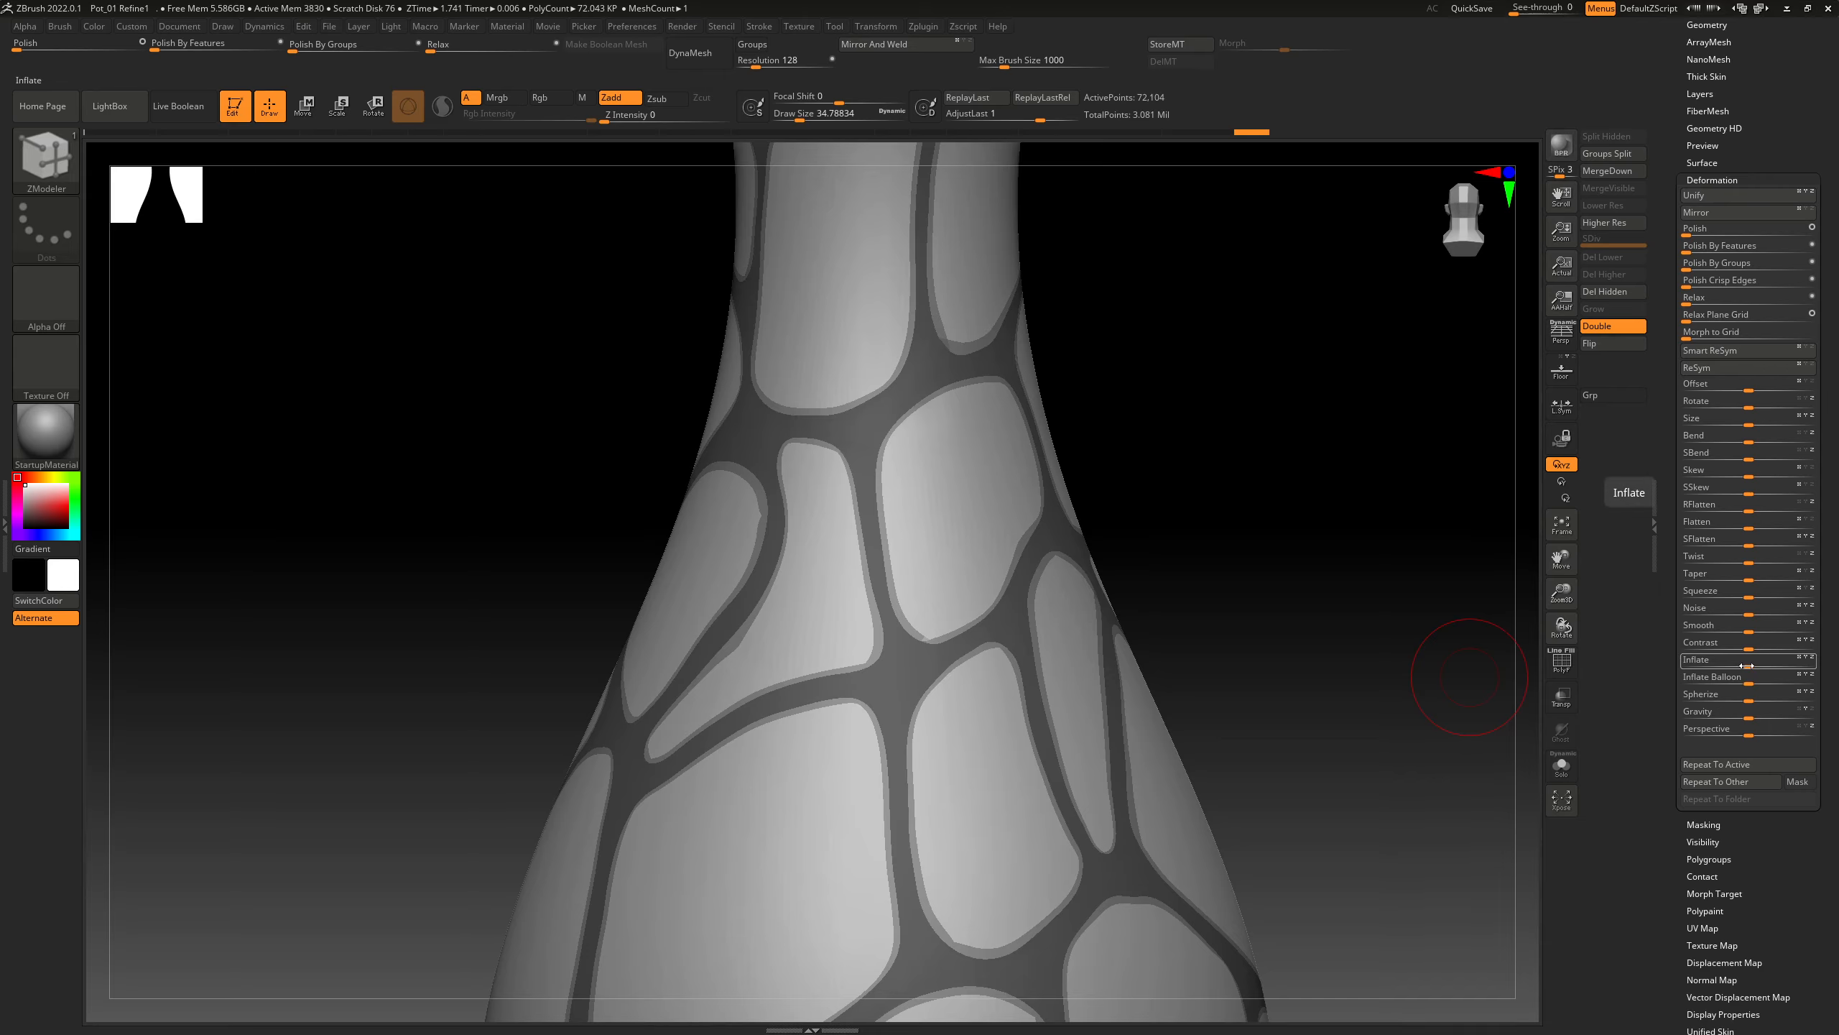
mouse_move(1749, 665)
mouse_down()
mouse_move(1778, 666)
mouse_move(1739, 668)
mouse_up()
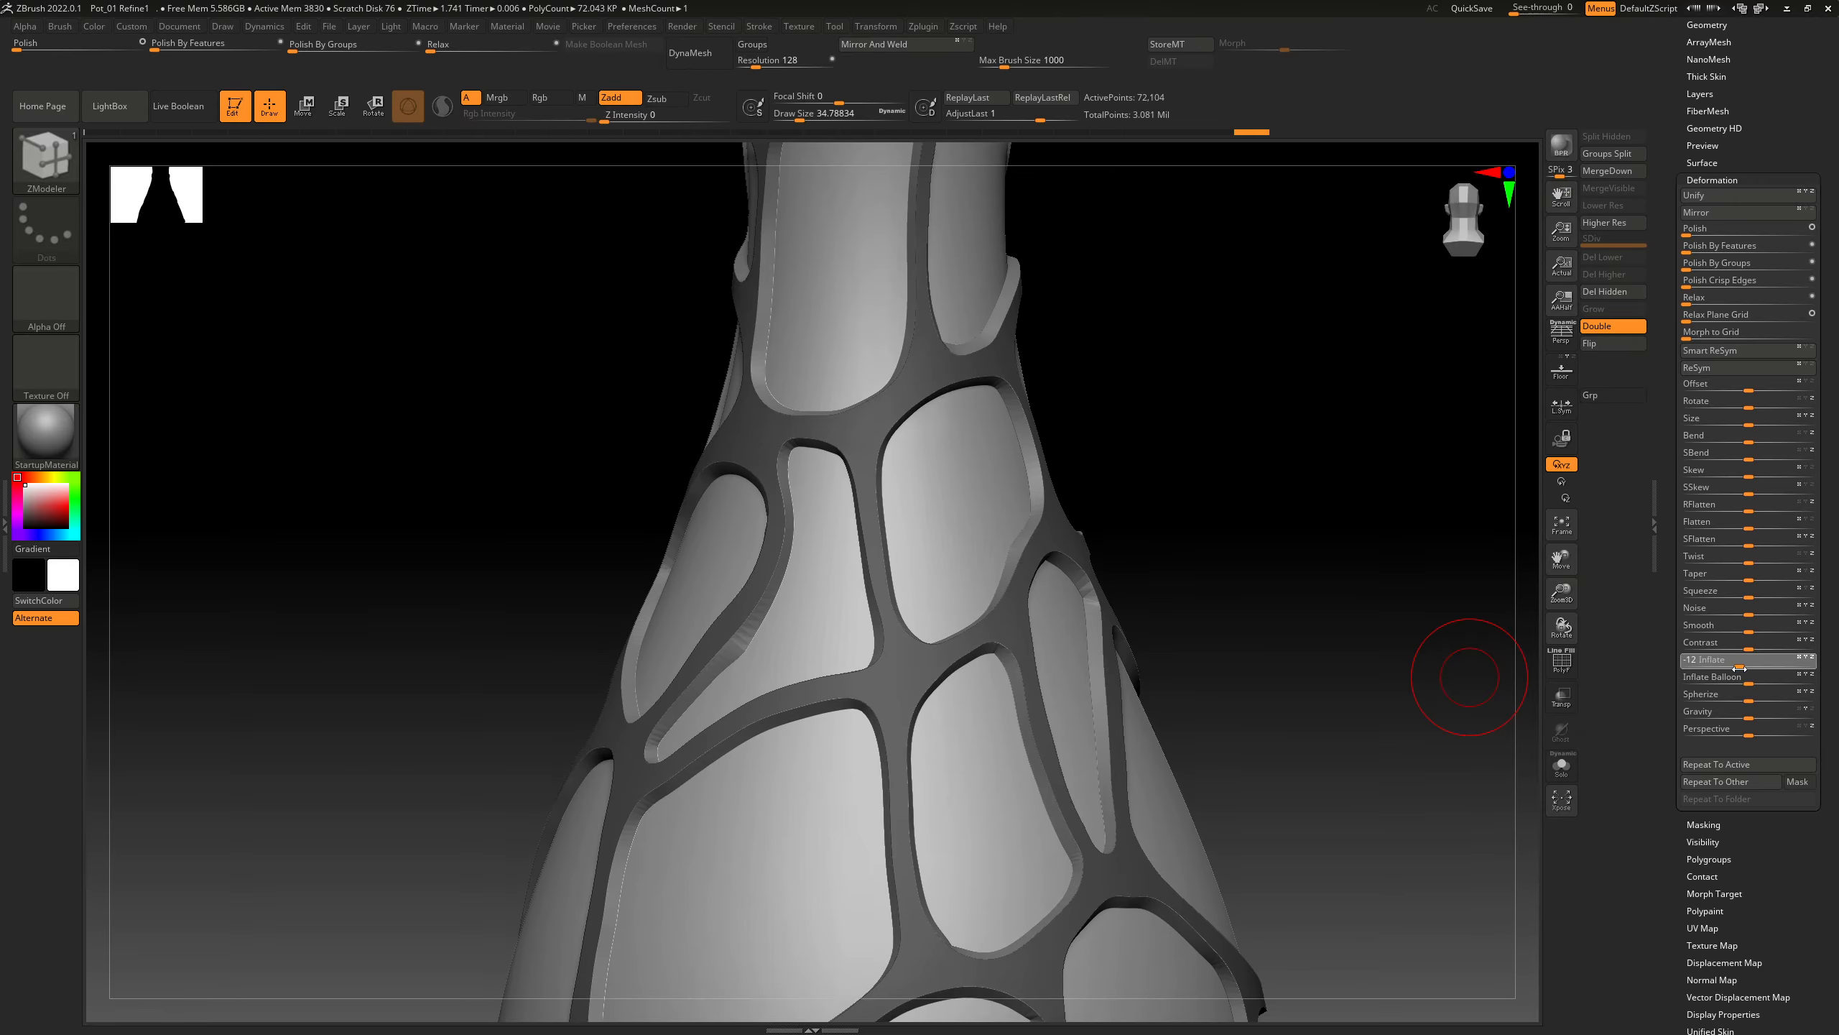
drag(1739, 668, 1738, 668)
drag(1264, 624, 1240, 621)
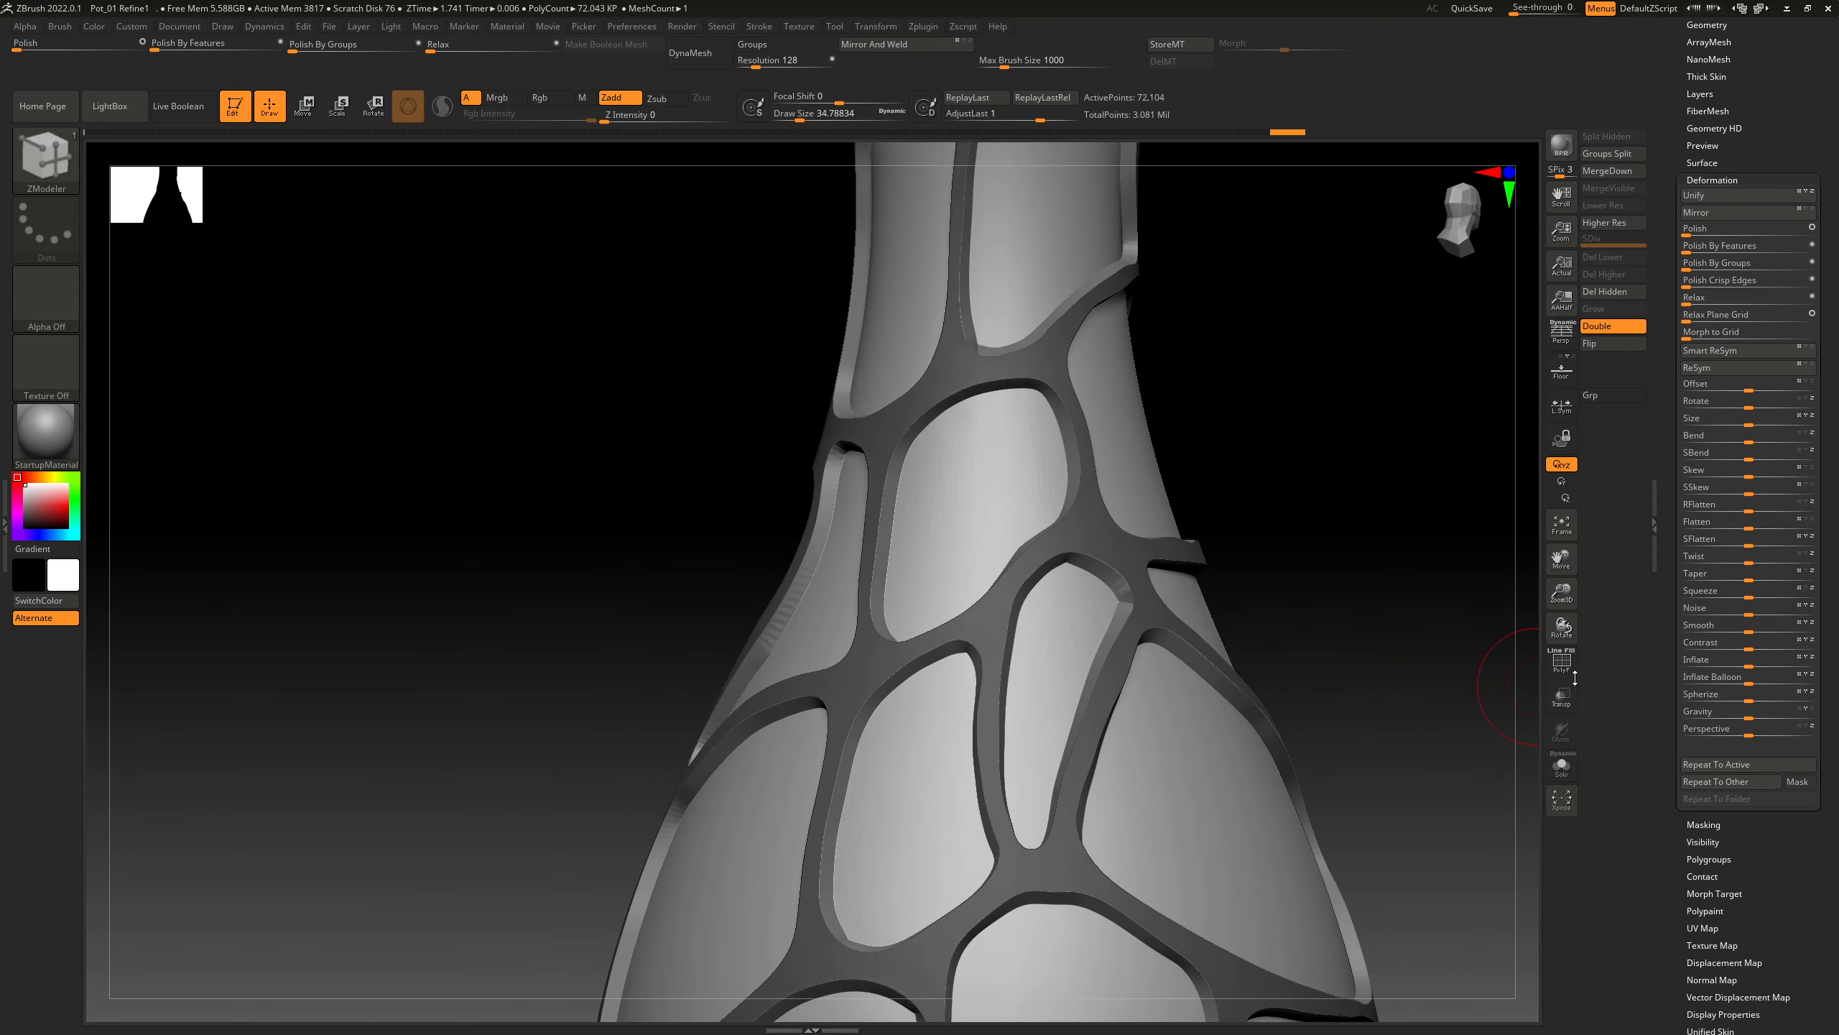
ctrl+drag(1379, 508, 1243, 539)
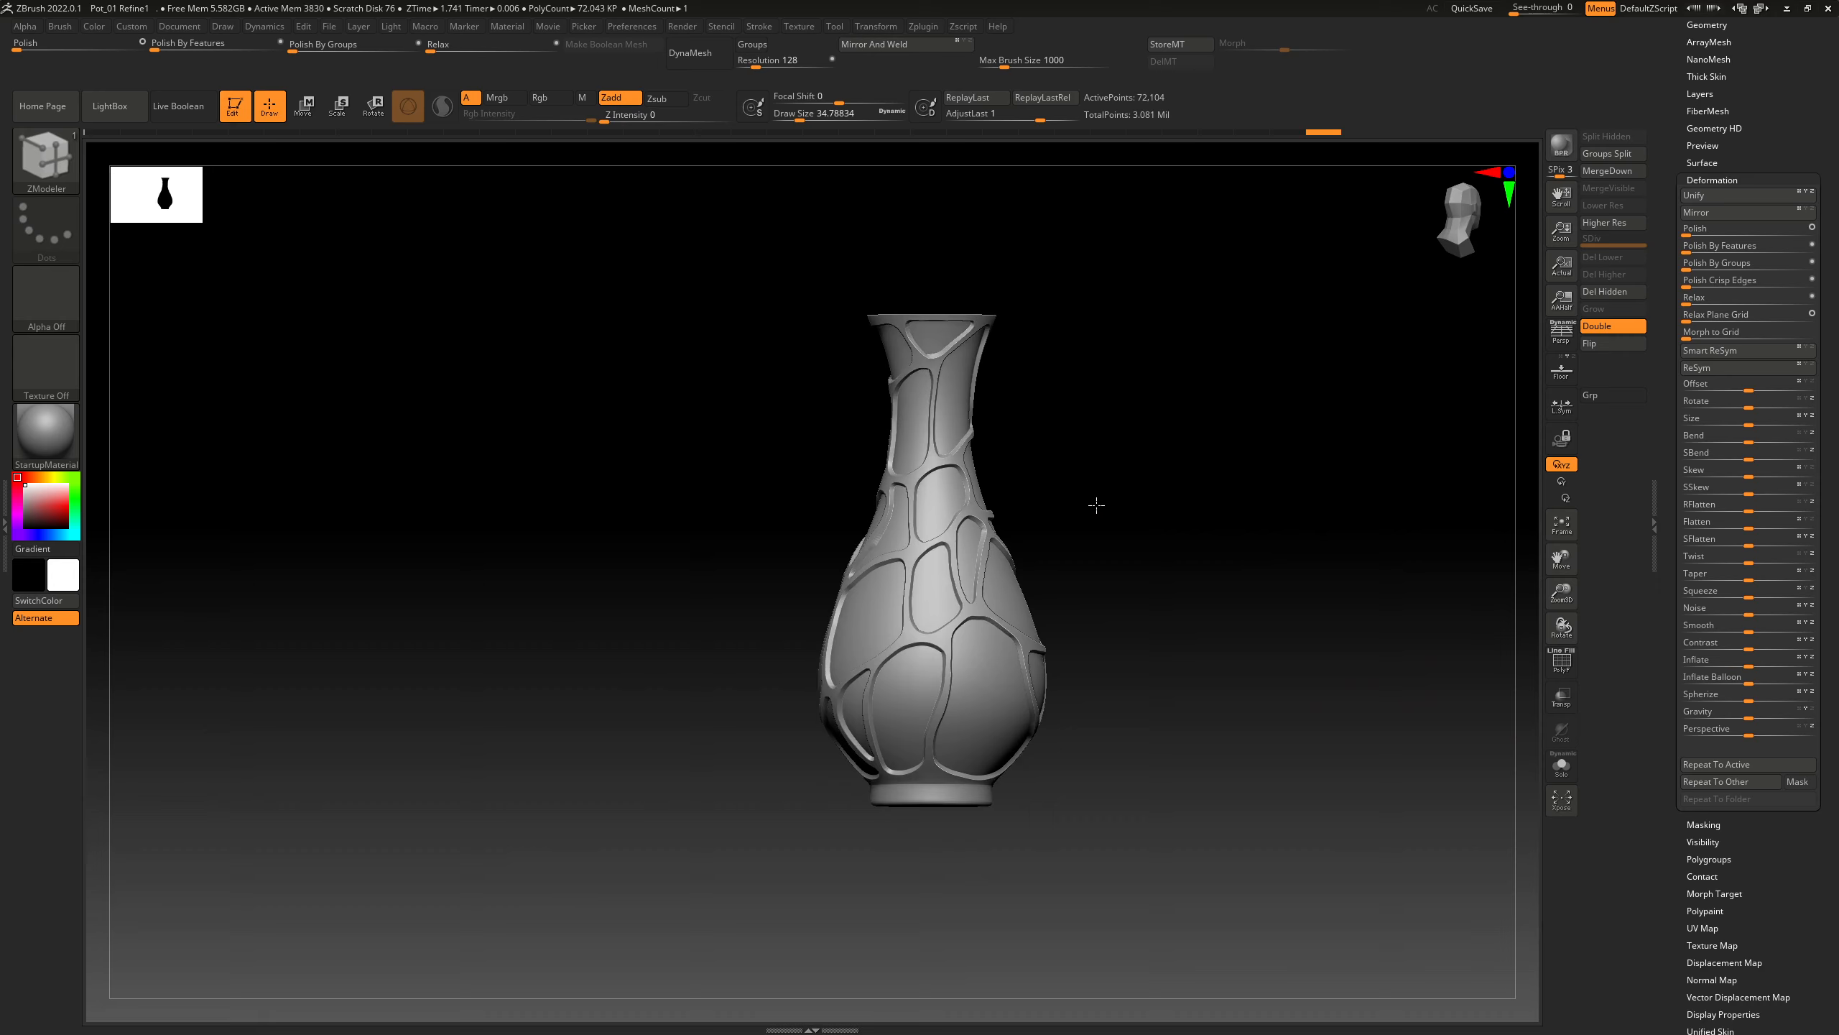
Examine the recessed cells and raised strips around the vase's neck and belly
drag(1096, 505, 1014, 478)
ctrl+right_drag(927, 444, 1023, 505)
drag(1022, 506, 1199, 507)
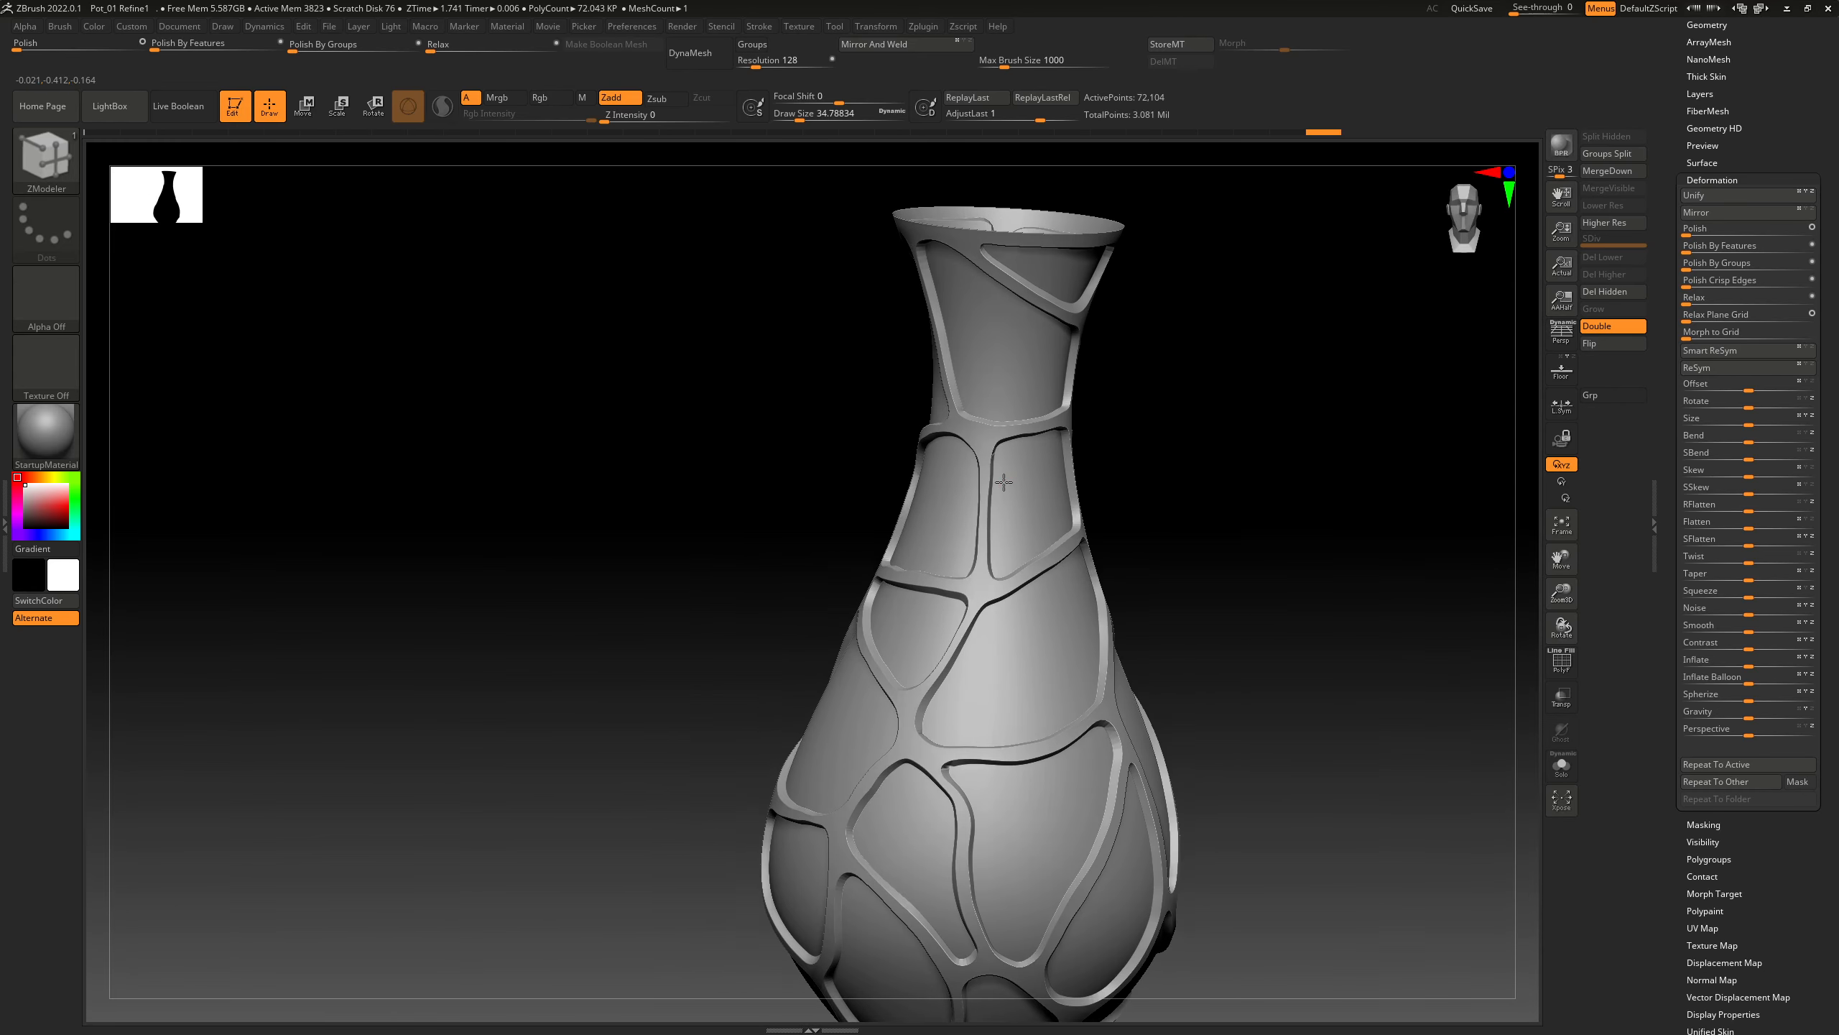
ctrl+right_drag(1004, 482, 1072, 542)
drag(1191, 538, 1355, 567)
ctrl+right_drag(1355, 567, 1265, 499)
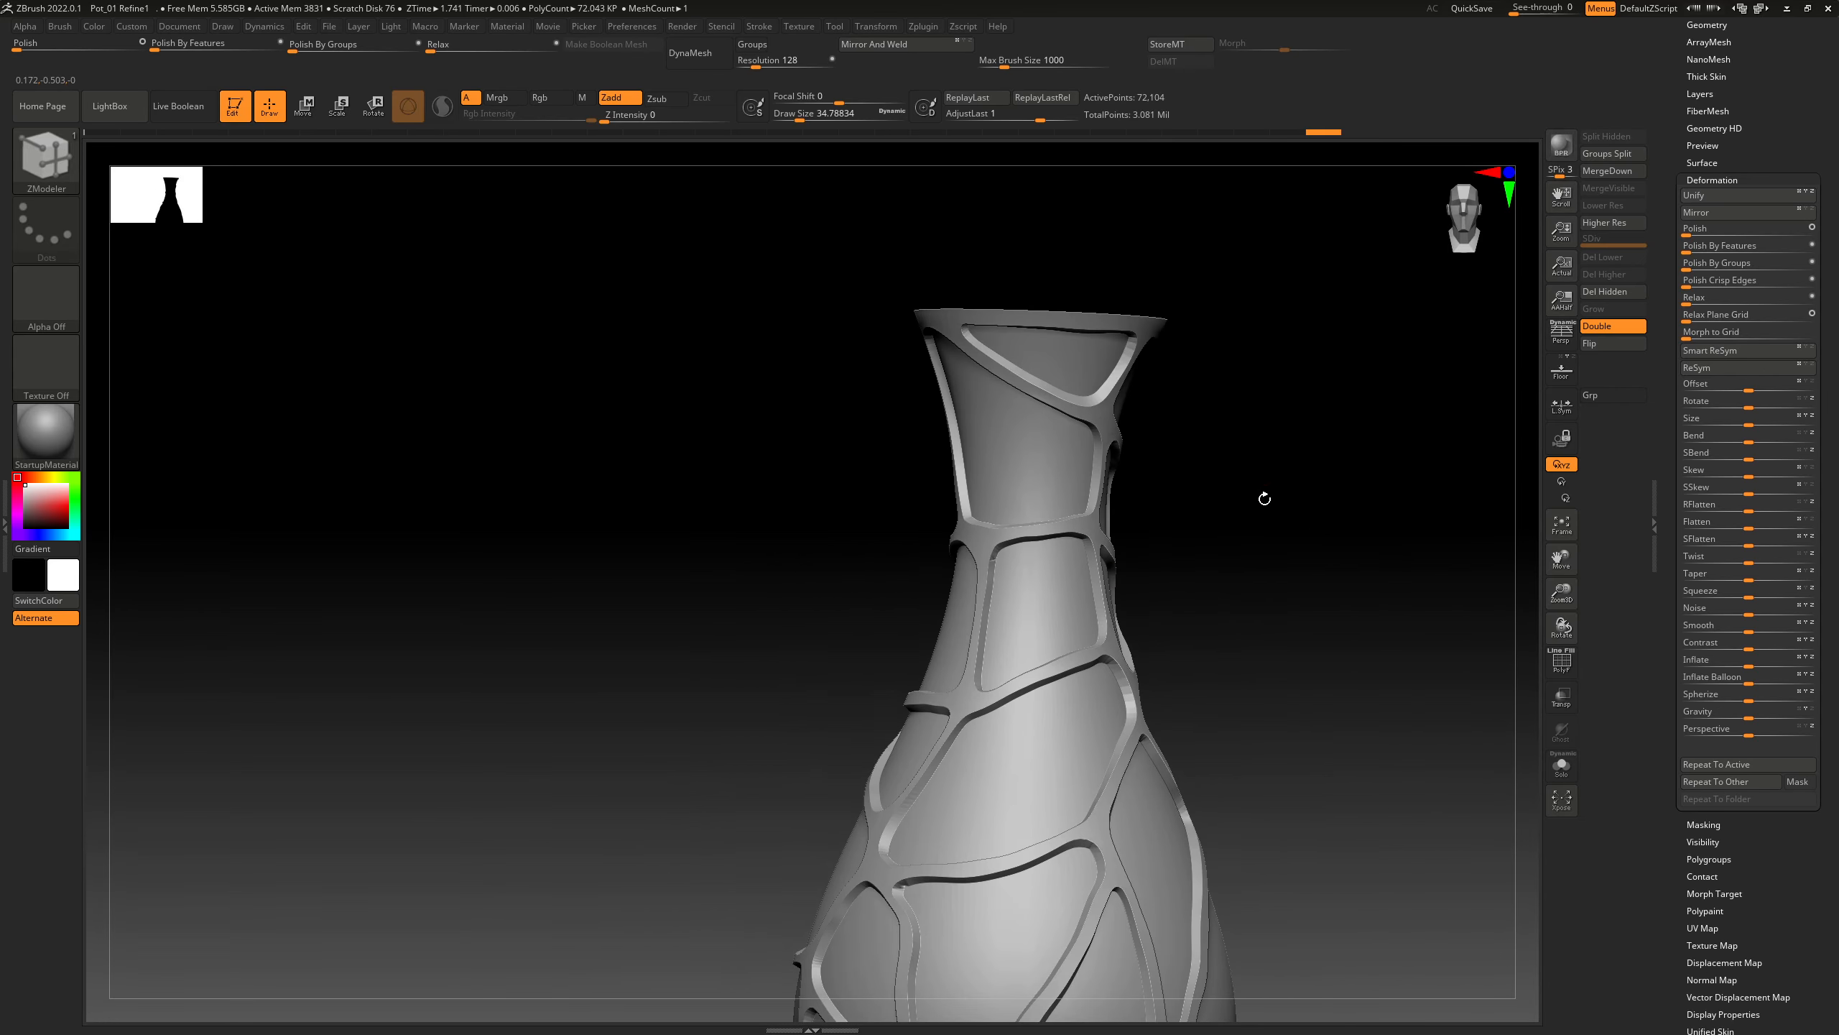
alt+drag(1292, 665, 1211, 459)
drag(1269, 548, 1243, 520)
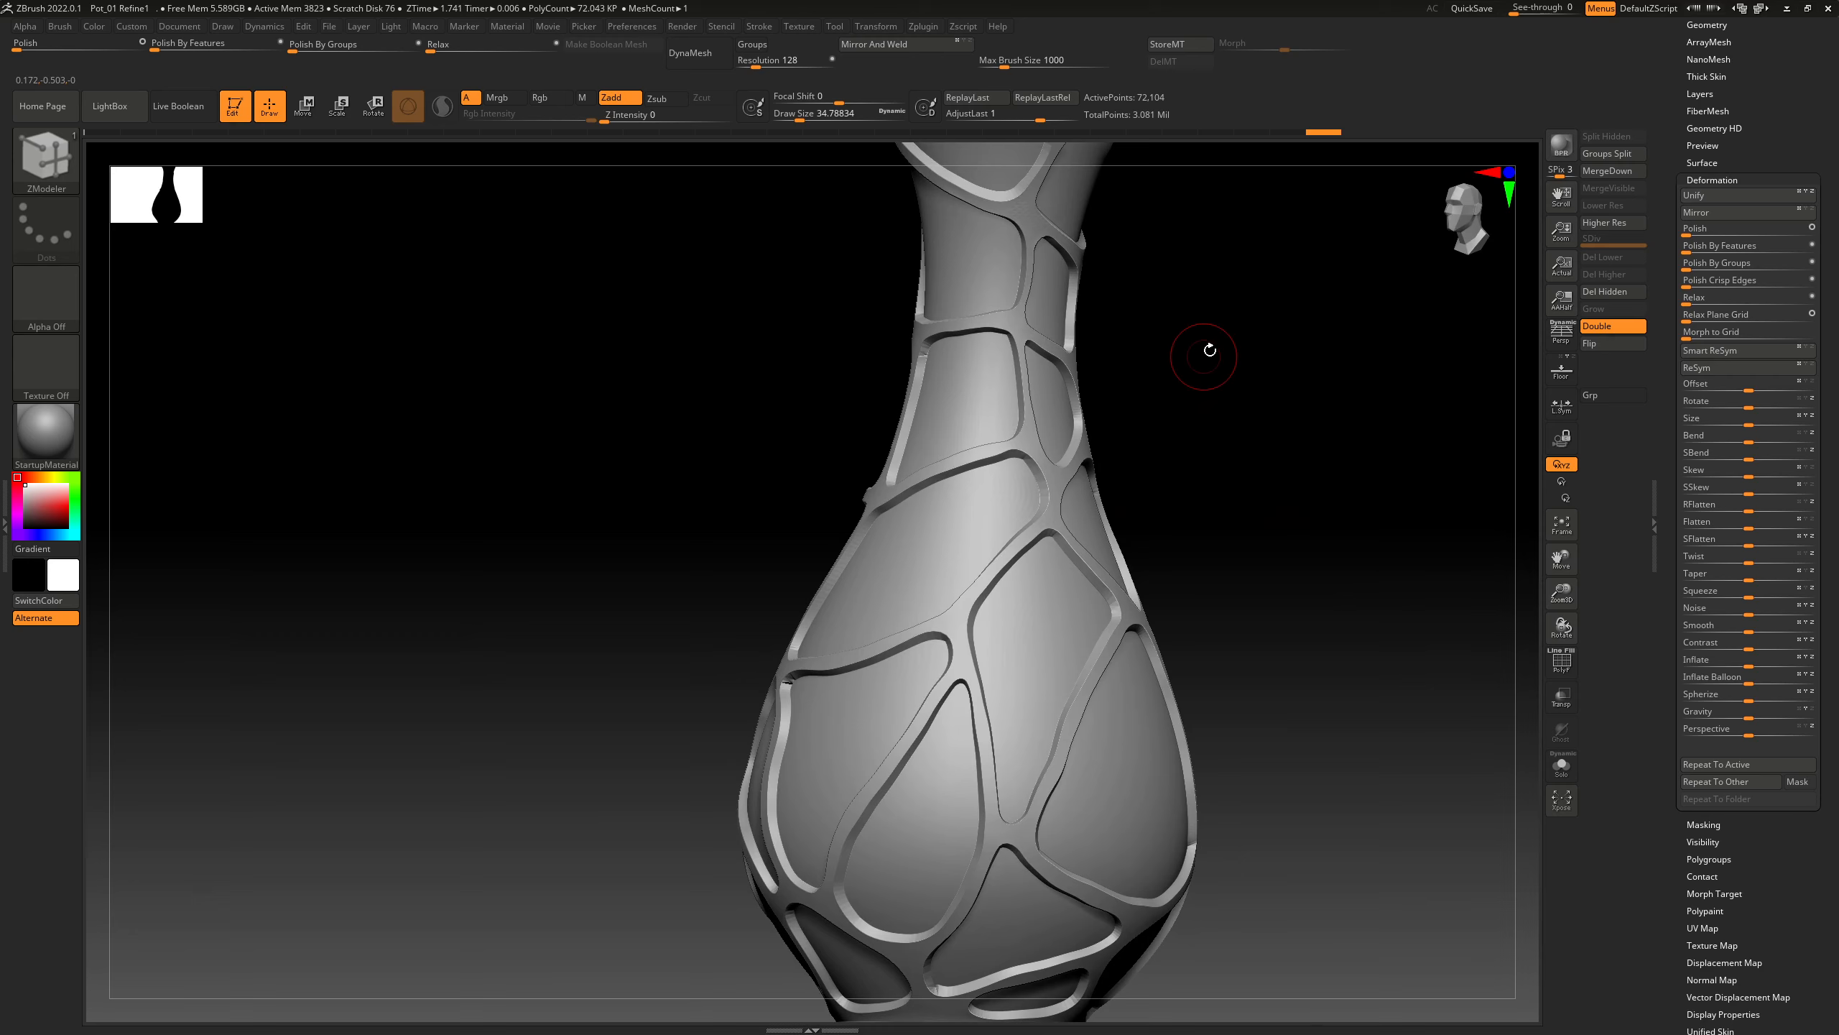
ctrl+right_drag(1209, 350, 1190, 588)
drag(1190, 588, 1159, 539)
ctrl+right_drag(1159, 539, 1293, 568)
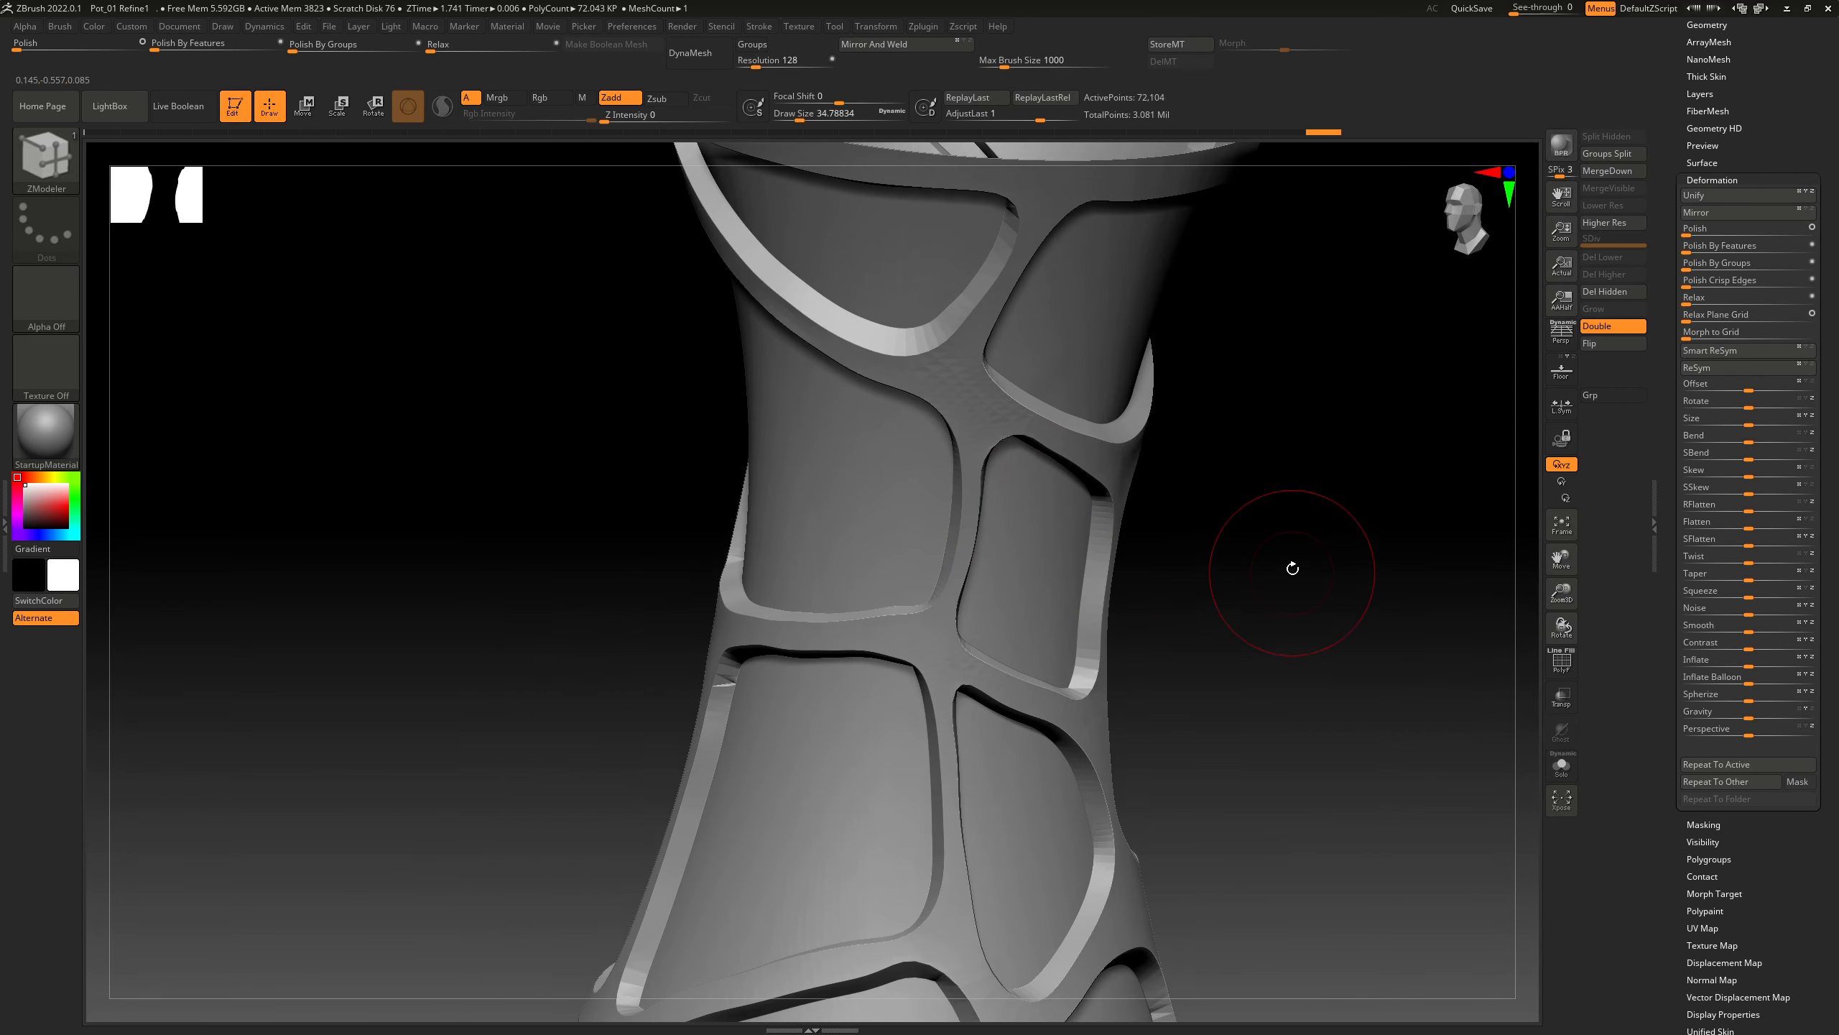
Subdivide the vase twice and take back the second subdivision
key(ctrl+d)
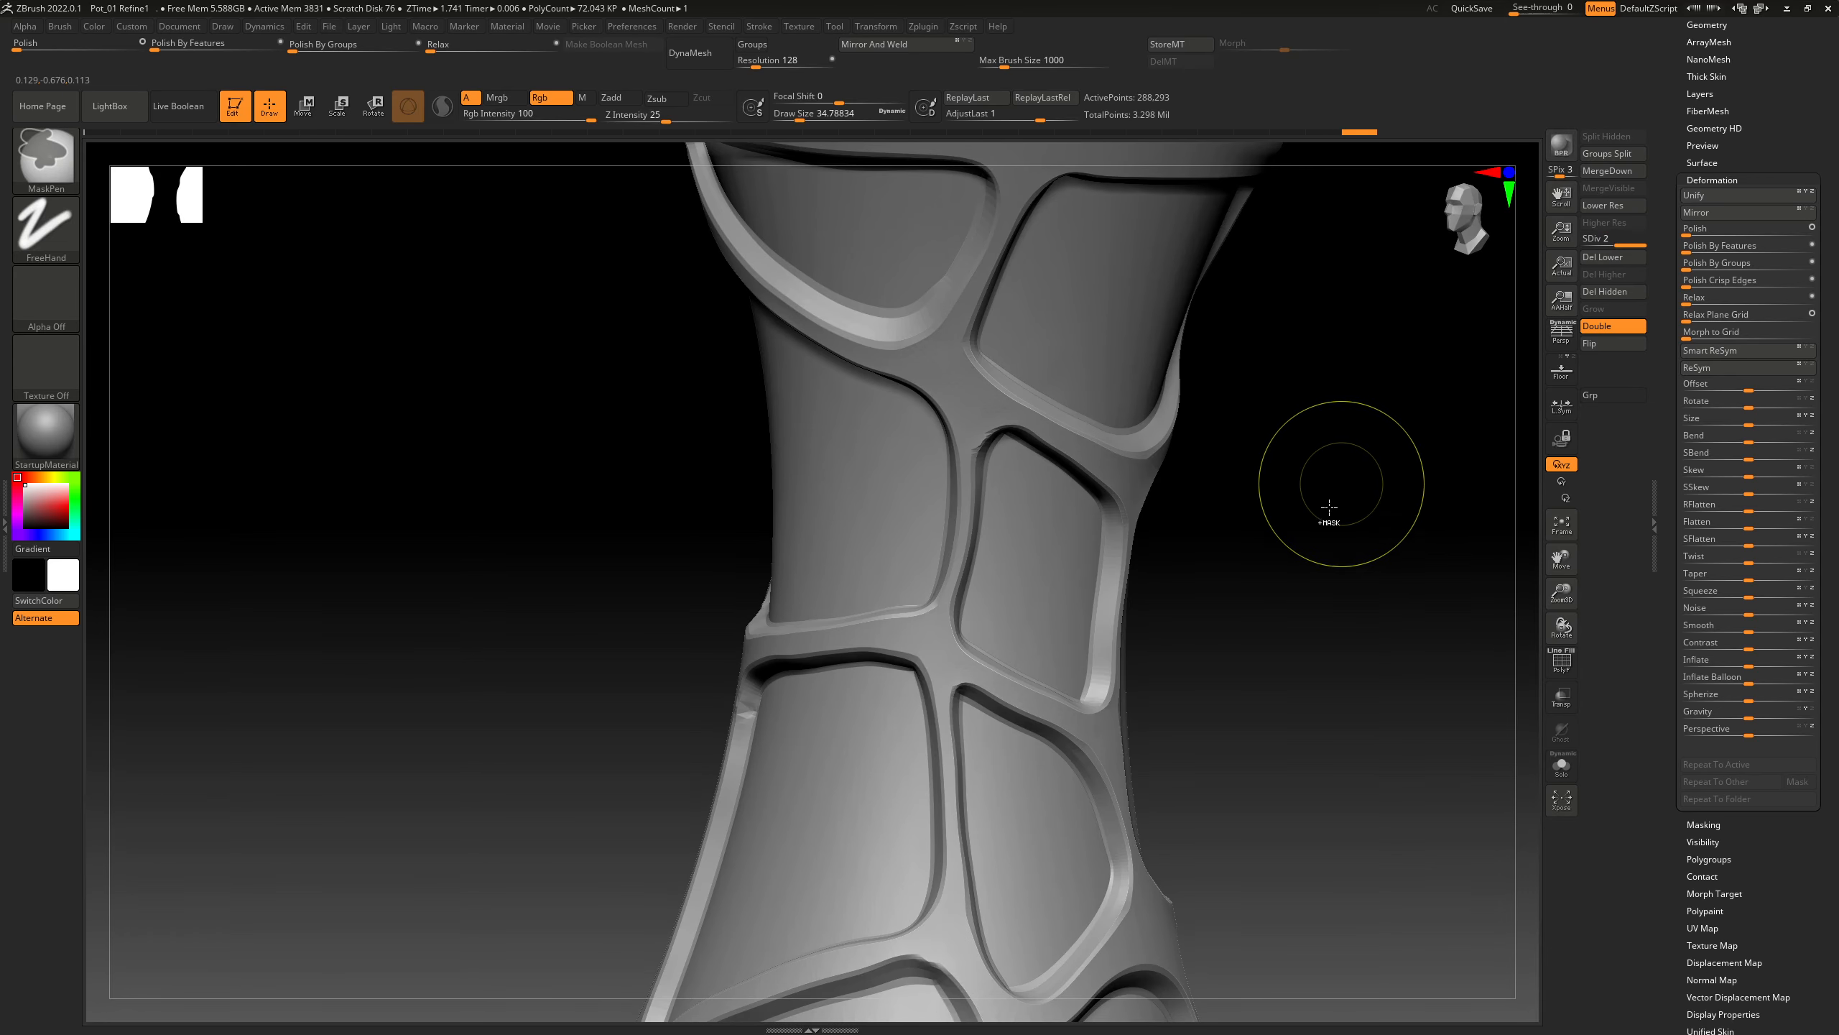
key(ctrl+d)
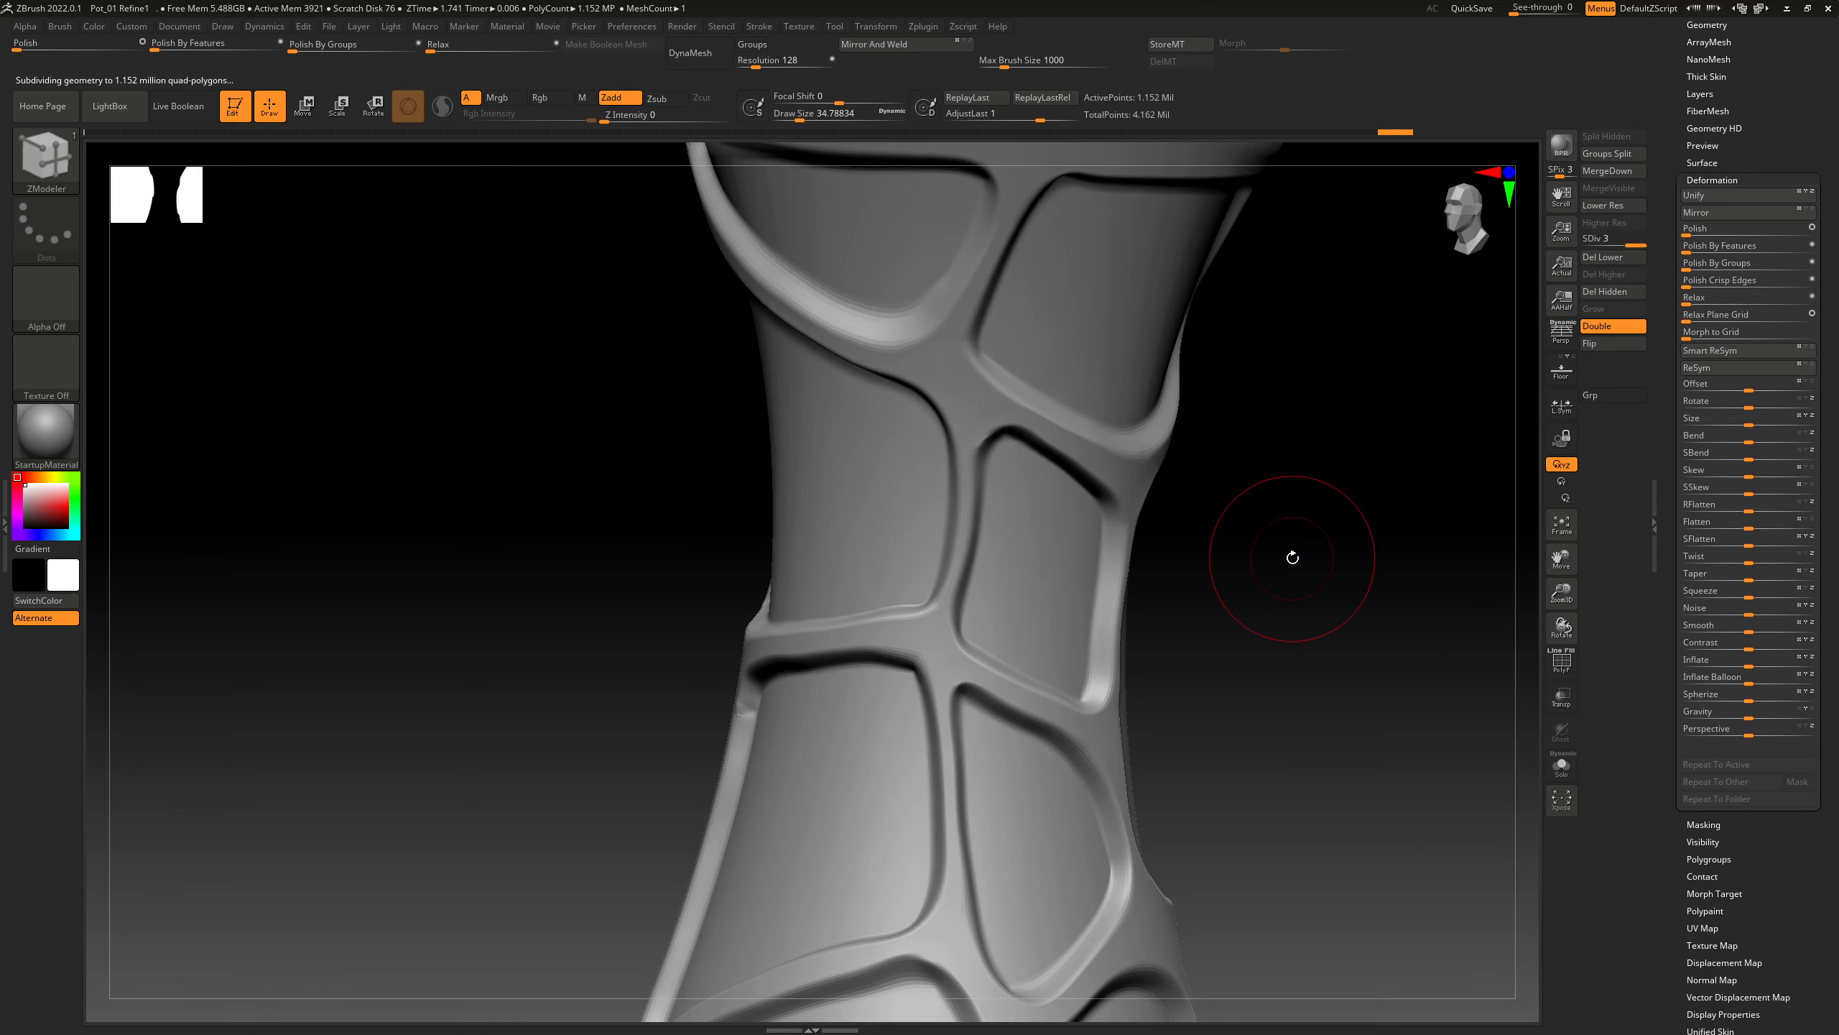
key(shift+d)
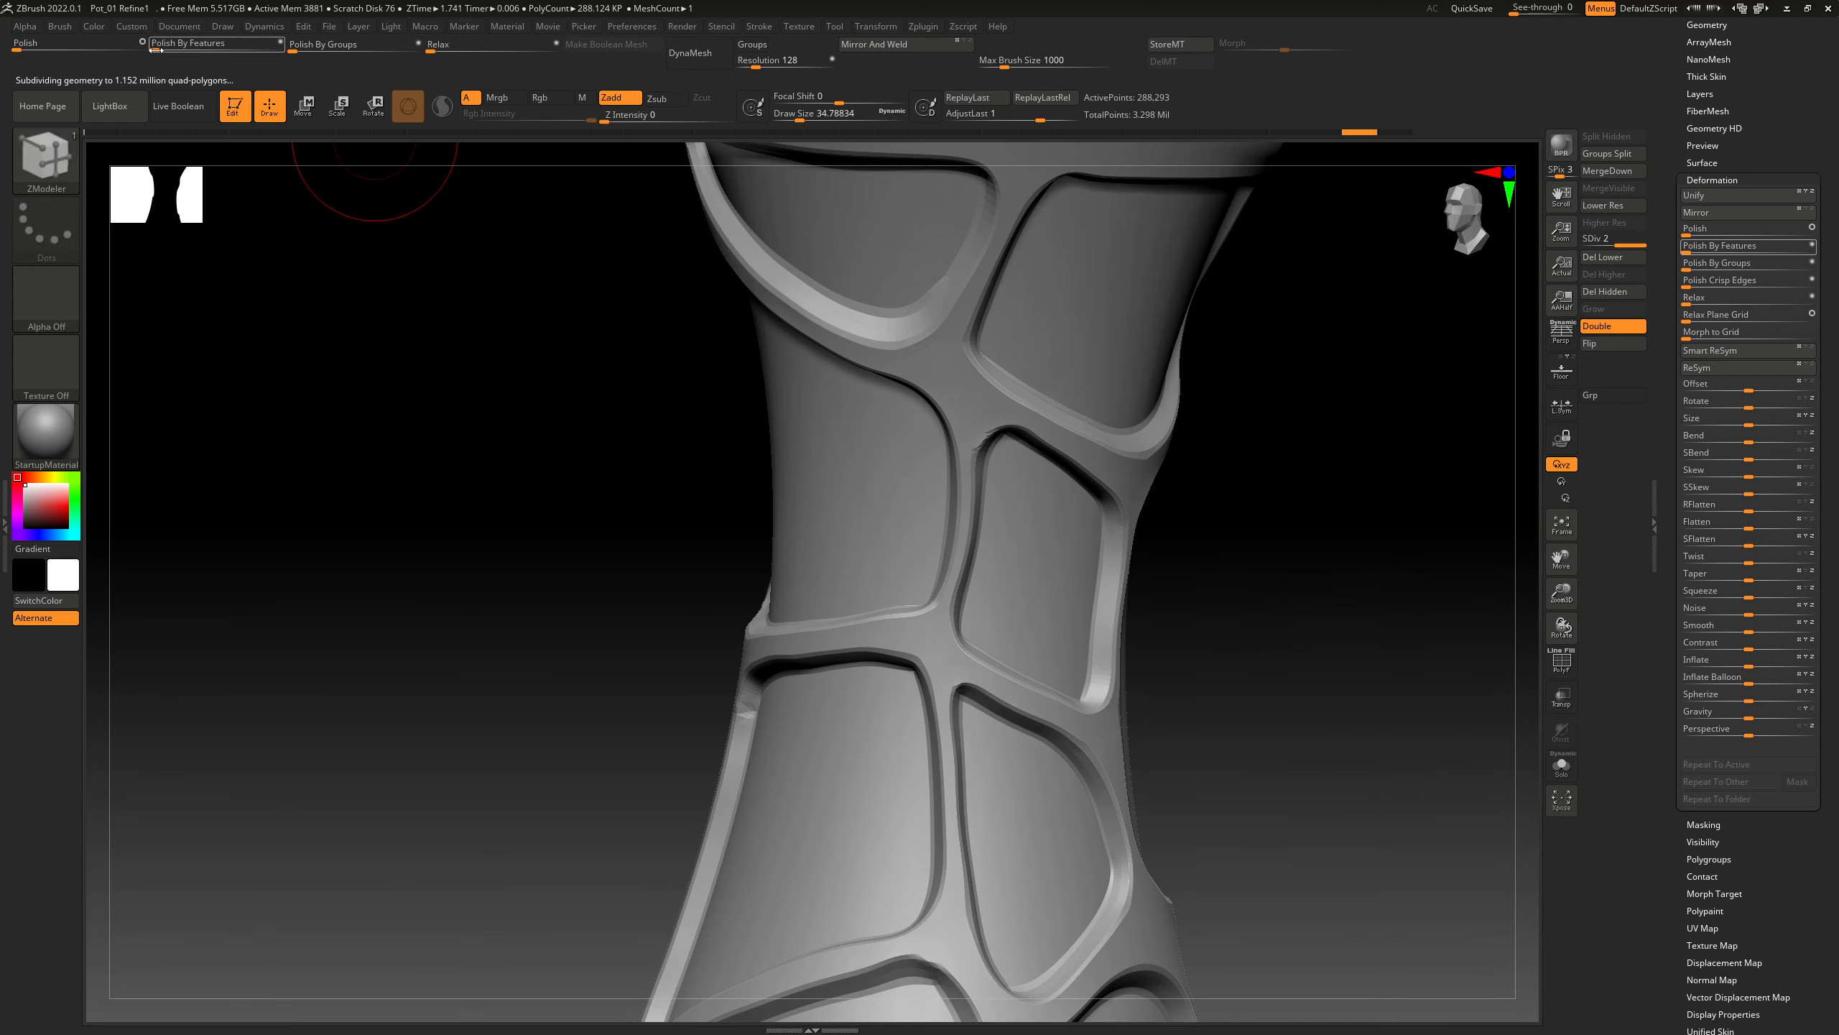
Try softening the strip edges with Polish By Features and Polish By Groups at 24, and inspect the neck
drag(156, 50, 173, 48)
drag(517, 383, 345, 143)
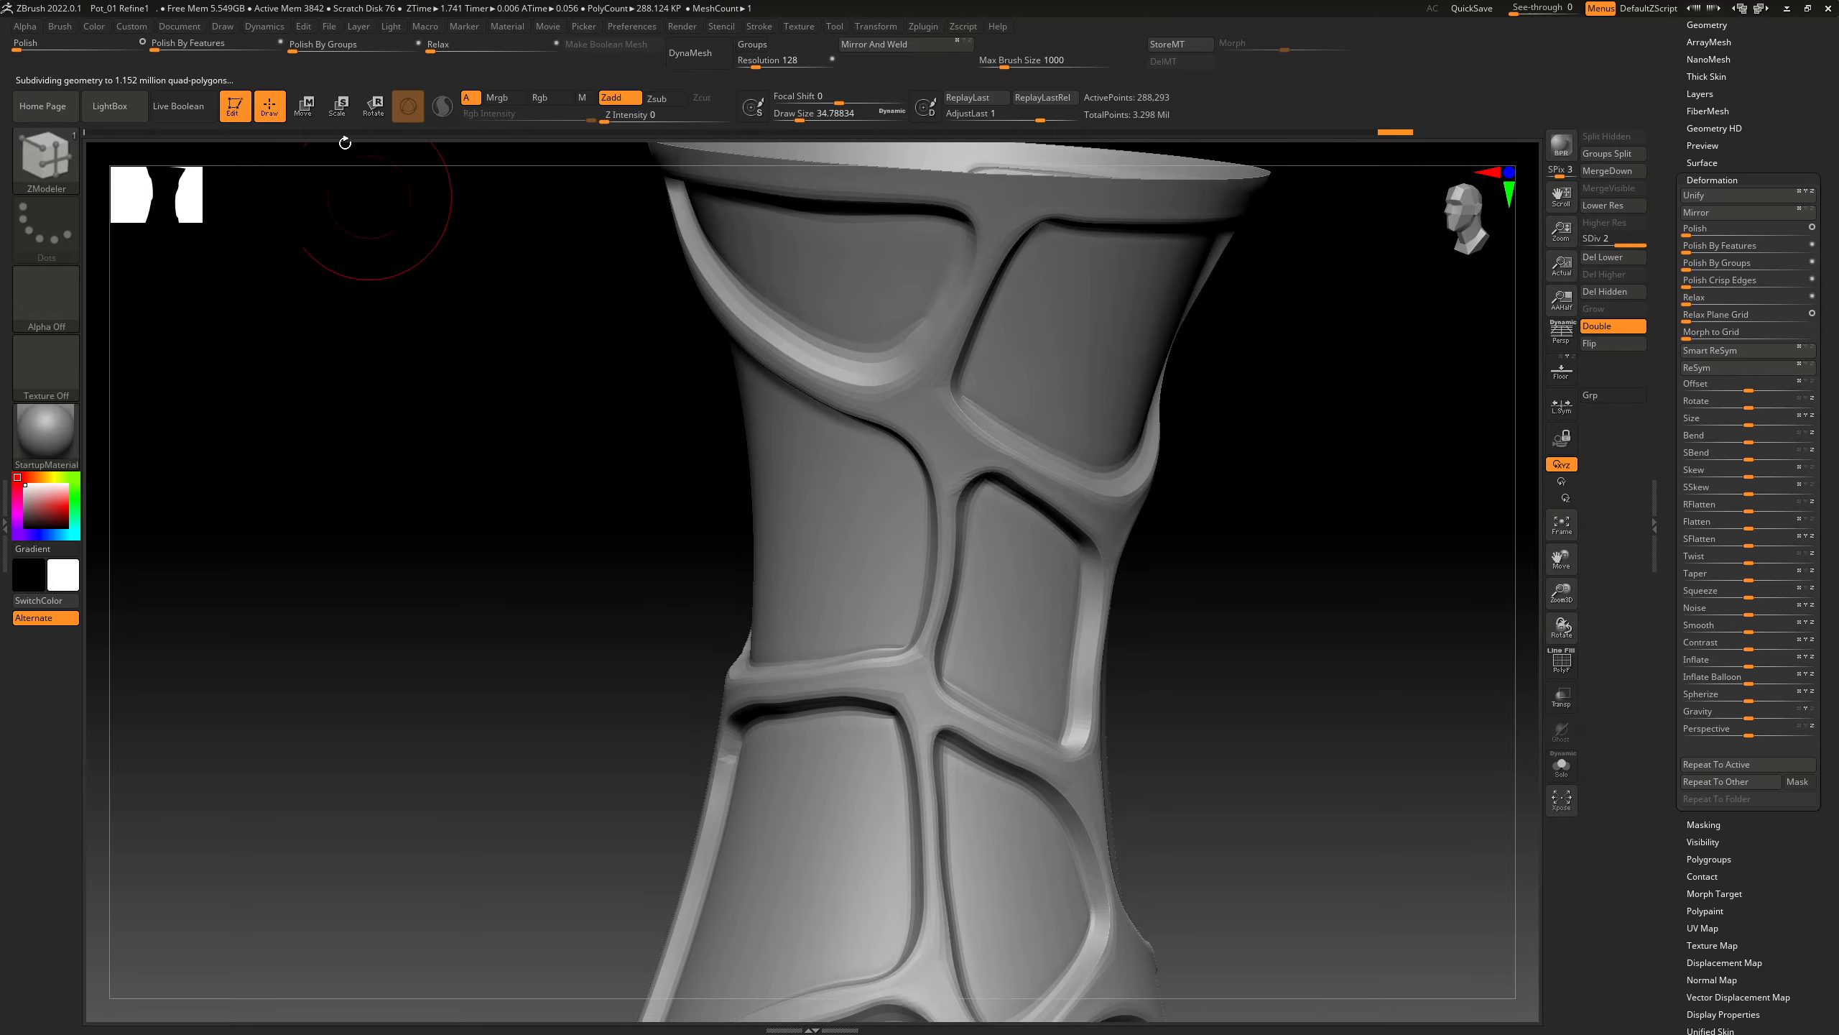
drag(295, 46, 319, 46)
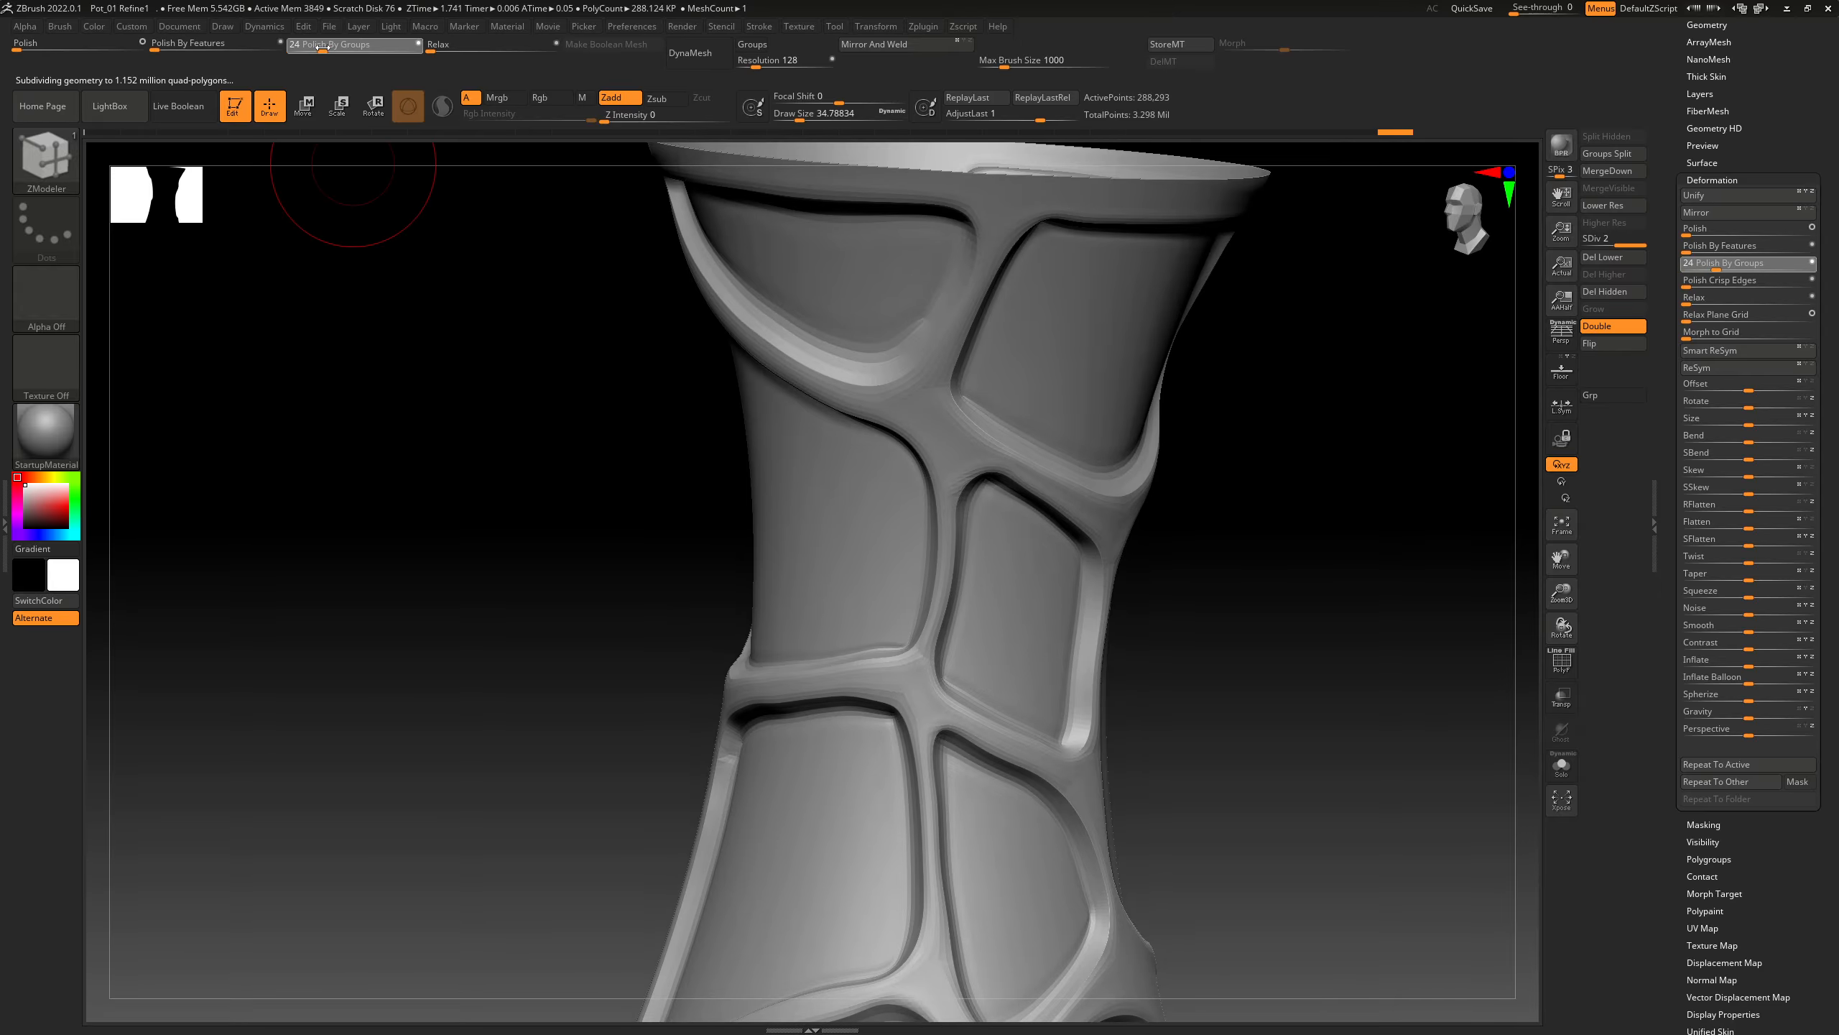
ctrl+right_drag(1020, 529, 1061, 1004)
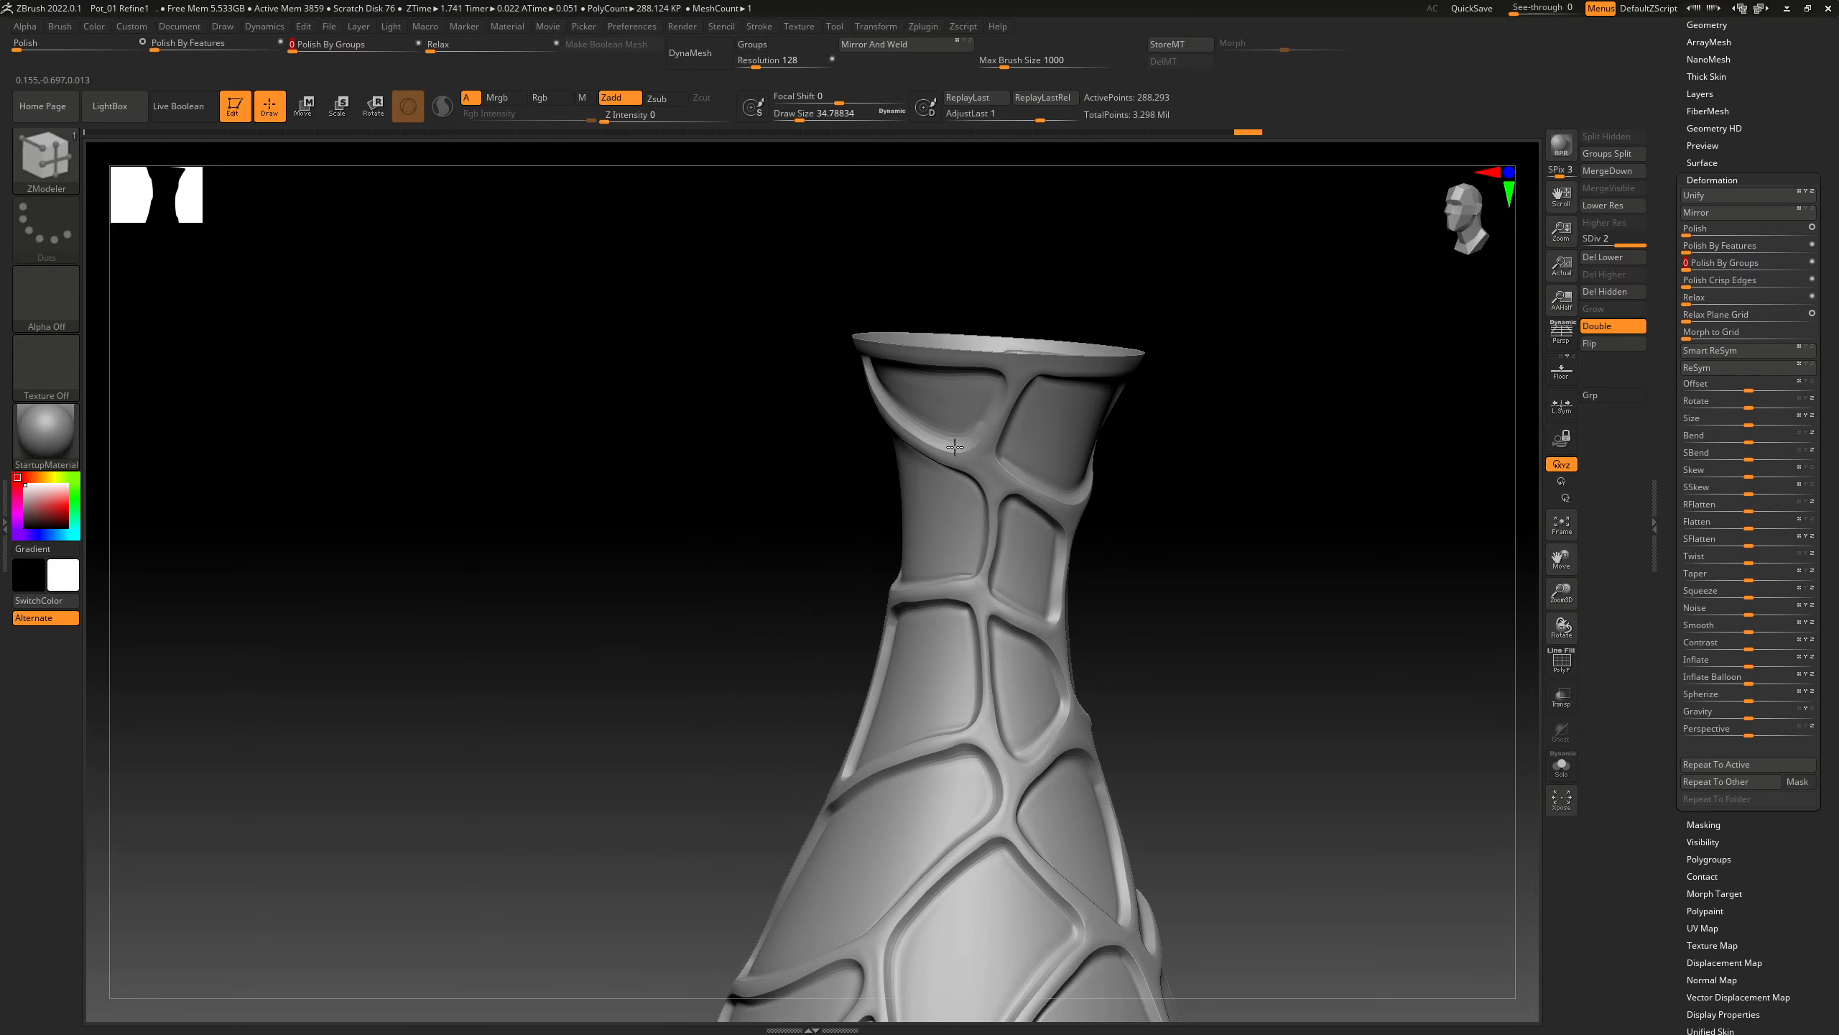
mouse_move(992, 883)
alt+right_down()
mouse_move(1062, 440)
mouse_move(1017, 467)
mouse_move(1050, 538)
alt+right_up()
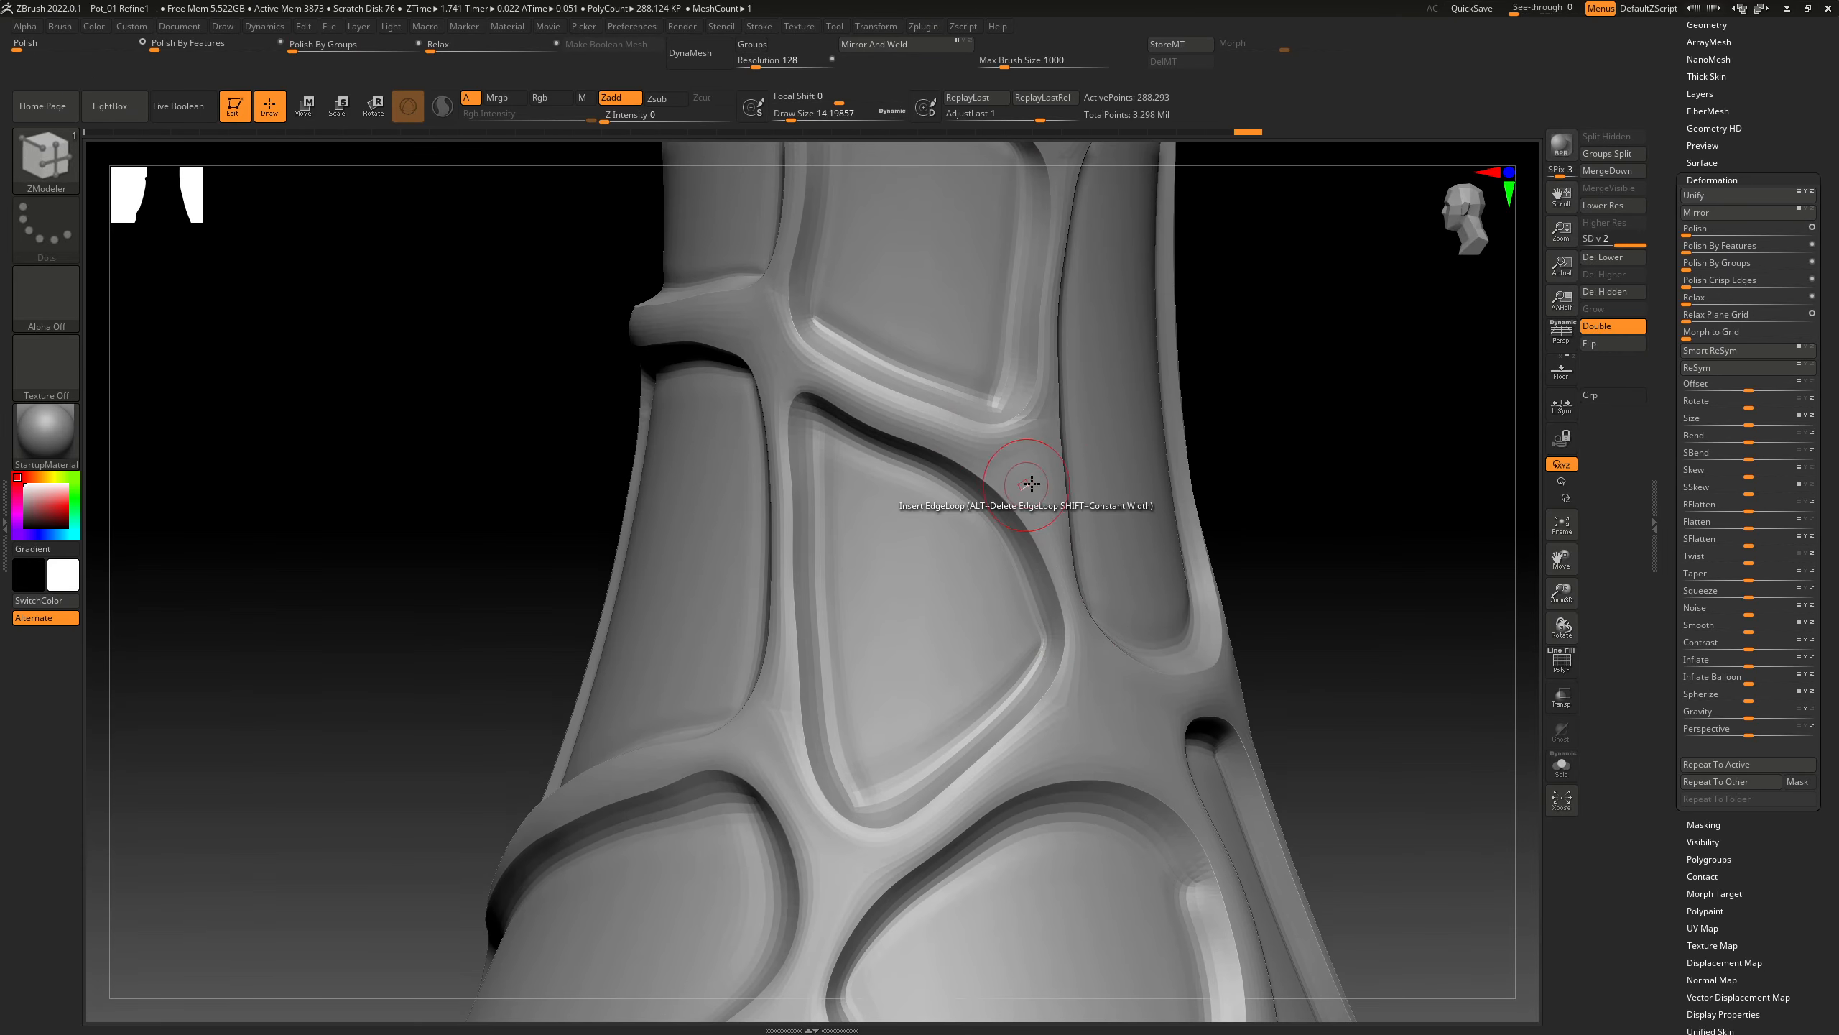
right_drag(1431, 449, 1353, 447)
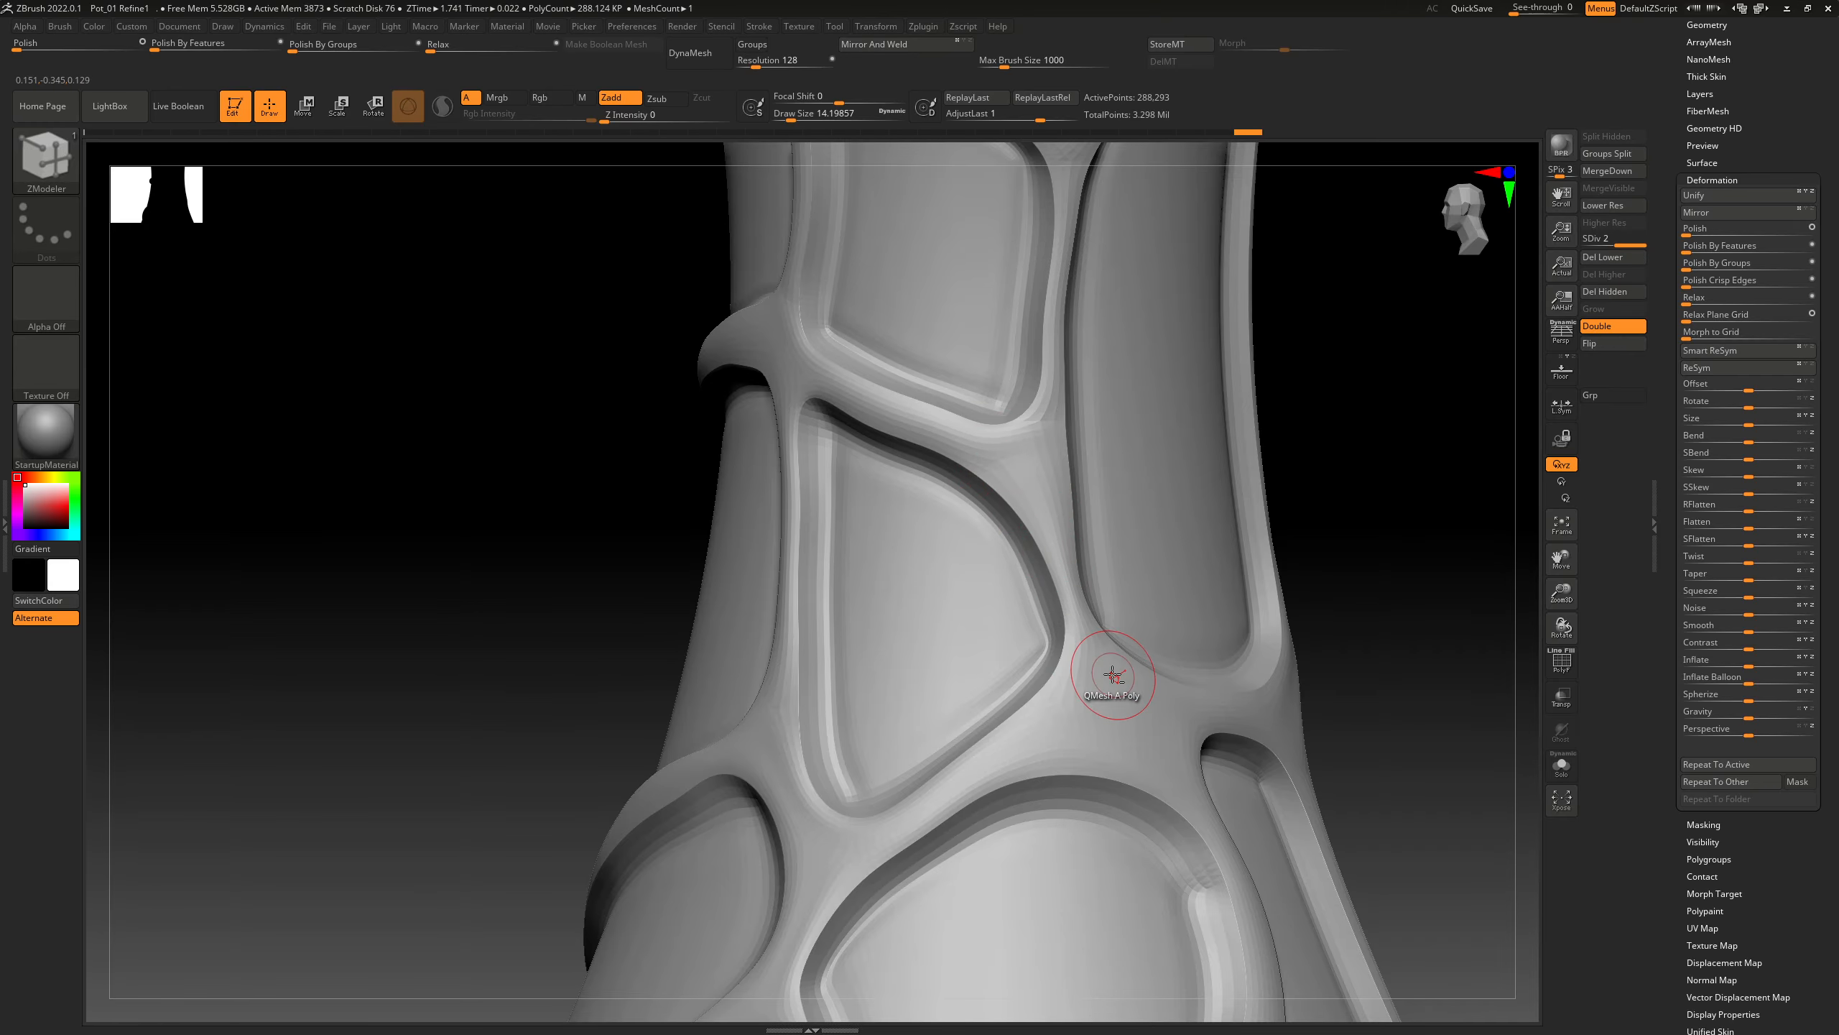
right_drag(1117, 650, 1302, 507)
Undo the last polish passes on the subdivided vase
key(ctrl+z)
key(ctrl+z)
key(ctrl+z)
key(ctrl+z)
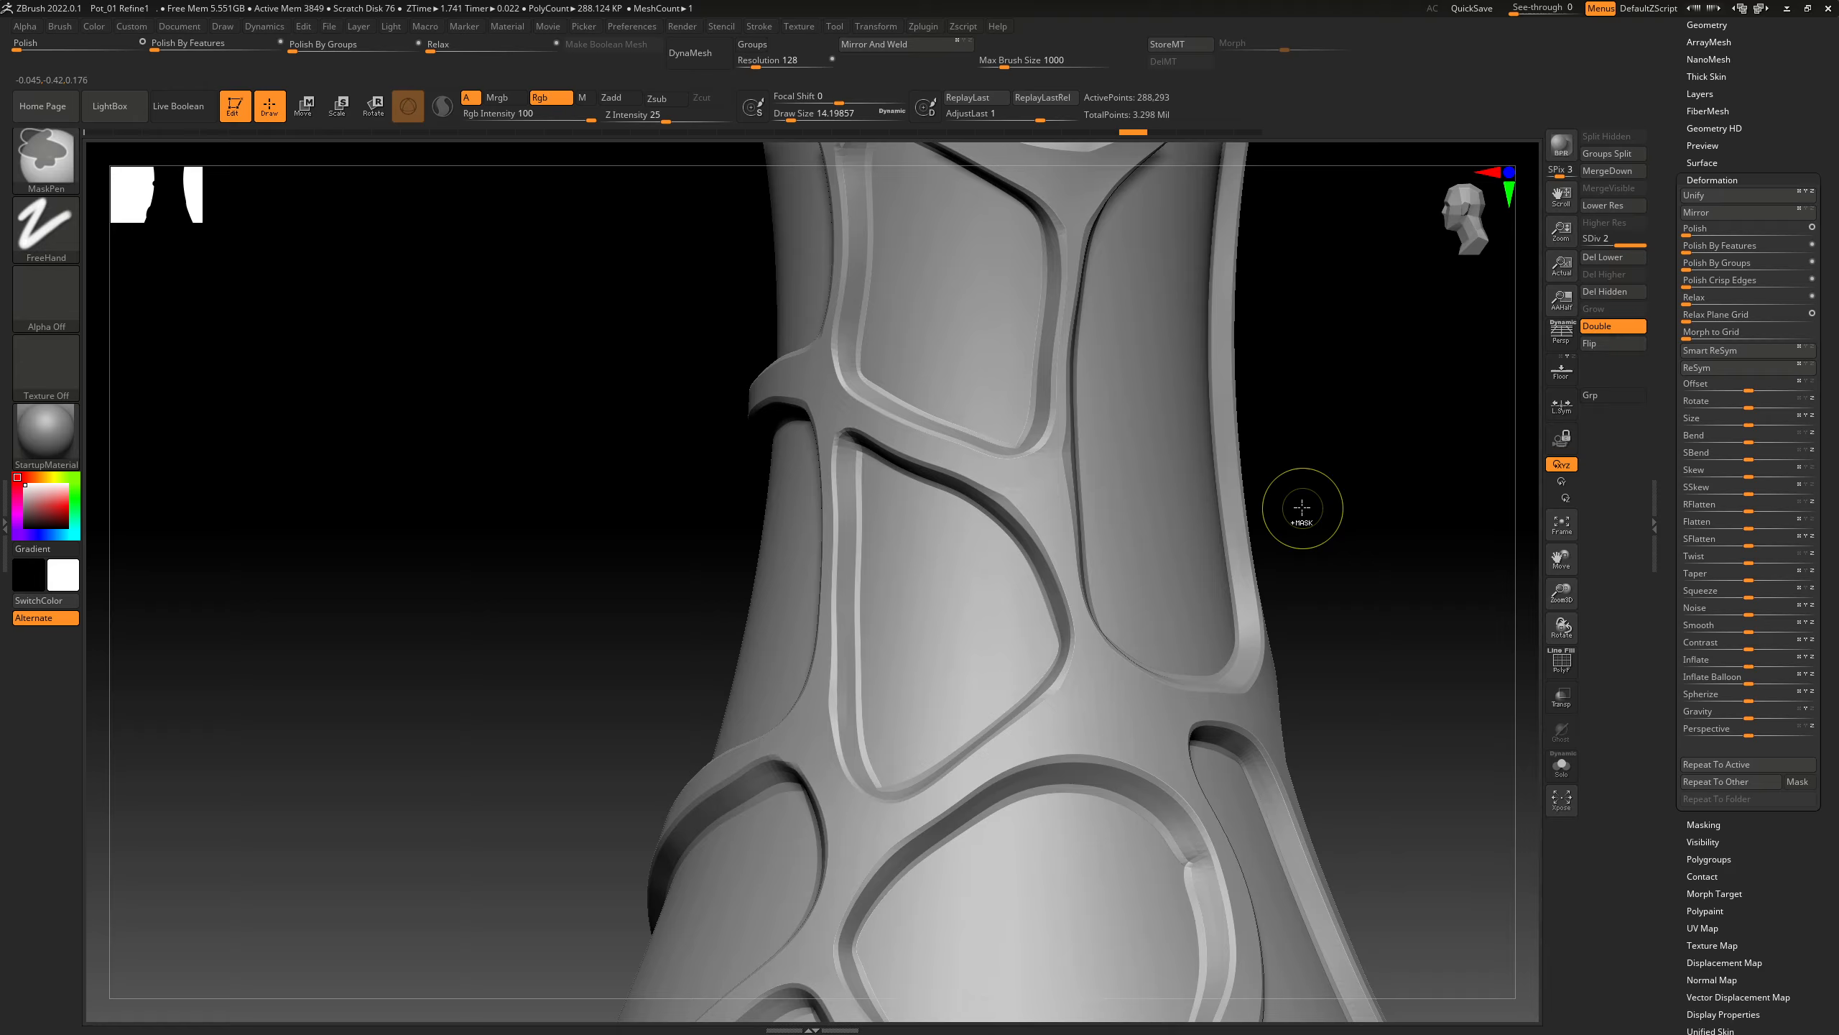
Soften the raised strips around the neck with Polish By Features at 7, and set the draw size to about 29
key(ctrl+d)
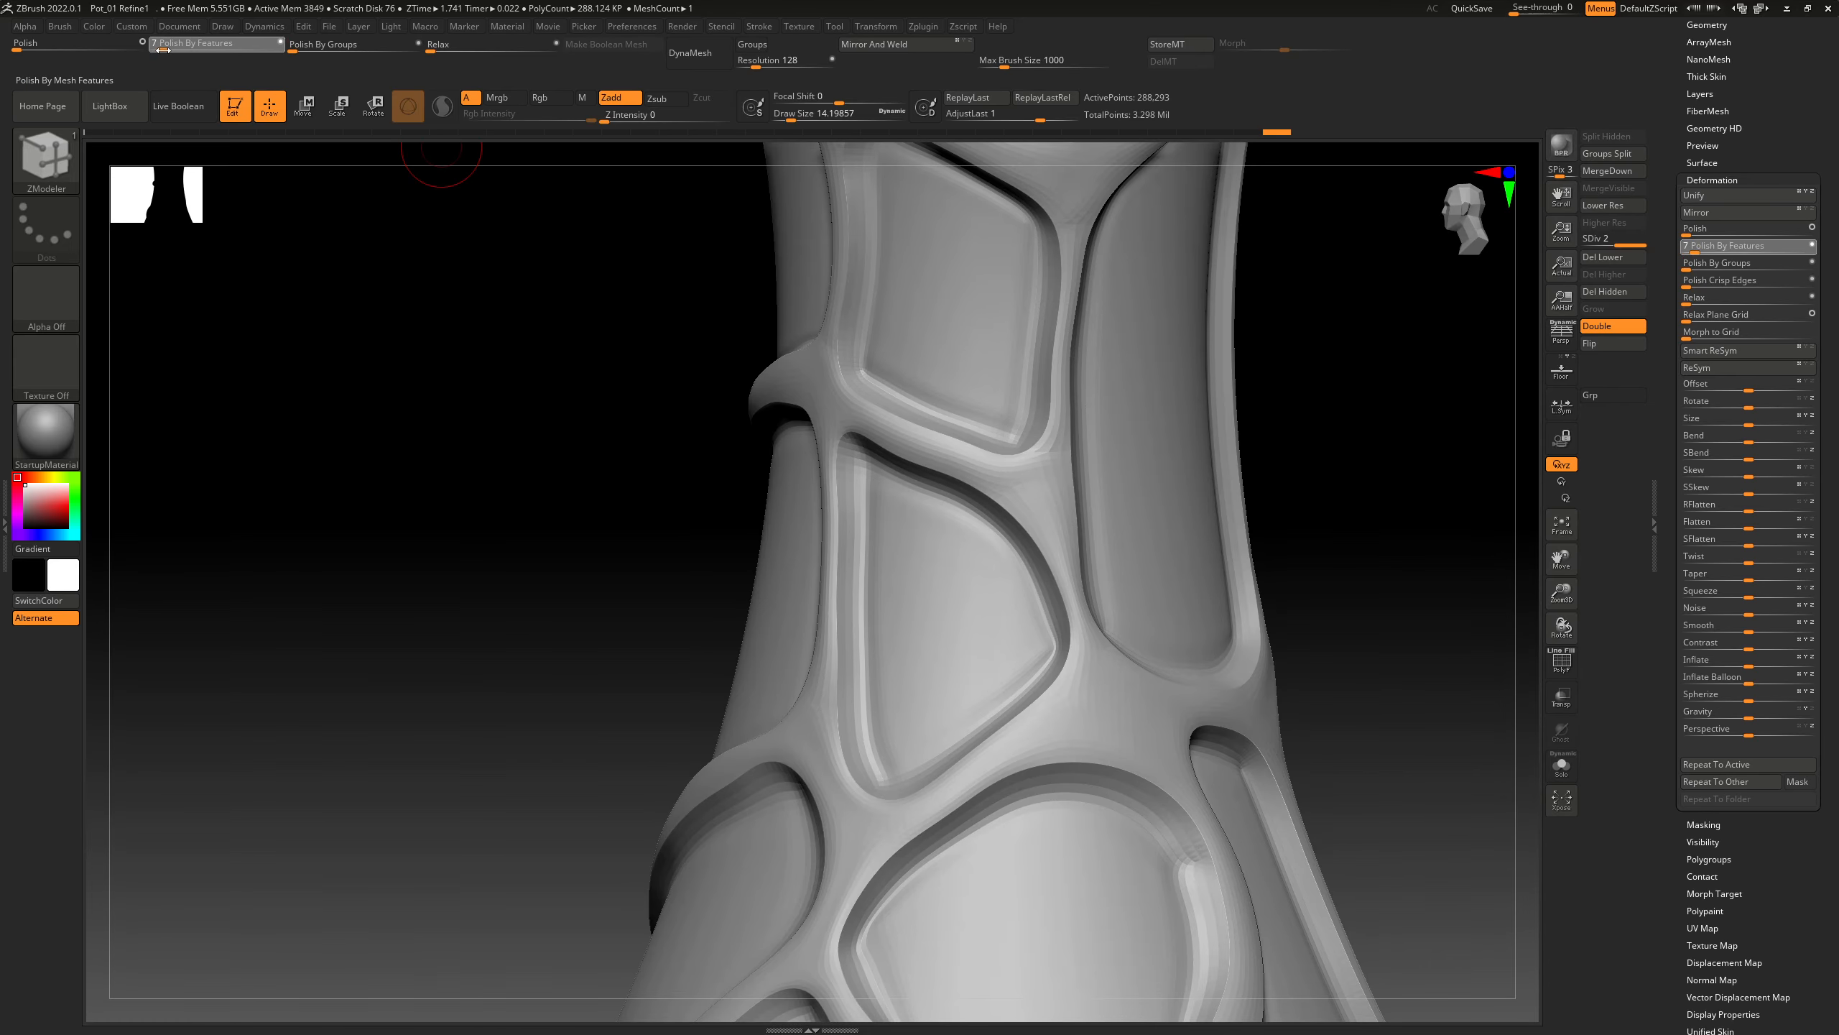
drag(163, 49, 155, 50)
ctrl+right_drag(1220, 574, 1286, 511)
mouse_move(1228, 442)
right_down()
mouse_move(1306, 563)
mouse_move(1215, 494)
mouse_move(1199, 536)
mouse_move(1177, 495)
right_up()
key(s)
drag(1172, 495, 1183, 495)
ctrl+right_drag(1182, 495, 1222, 516)
right_drag(1115, 500, 1172, 495)
key(s)
drag(1172, 495, 1168, 495)
Subdivide the vase to level 3 and check the strip junctions around the neck
right_drag(1180, 505, 1208, 475)
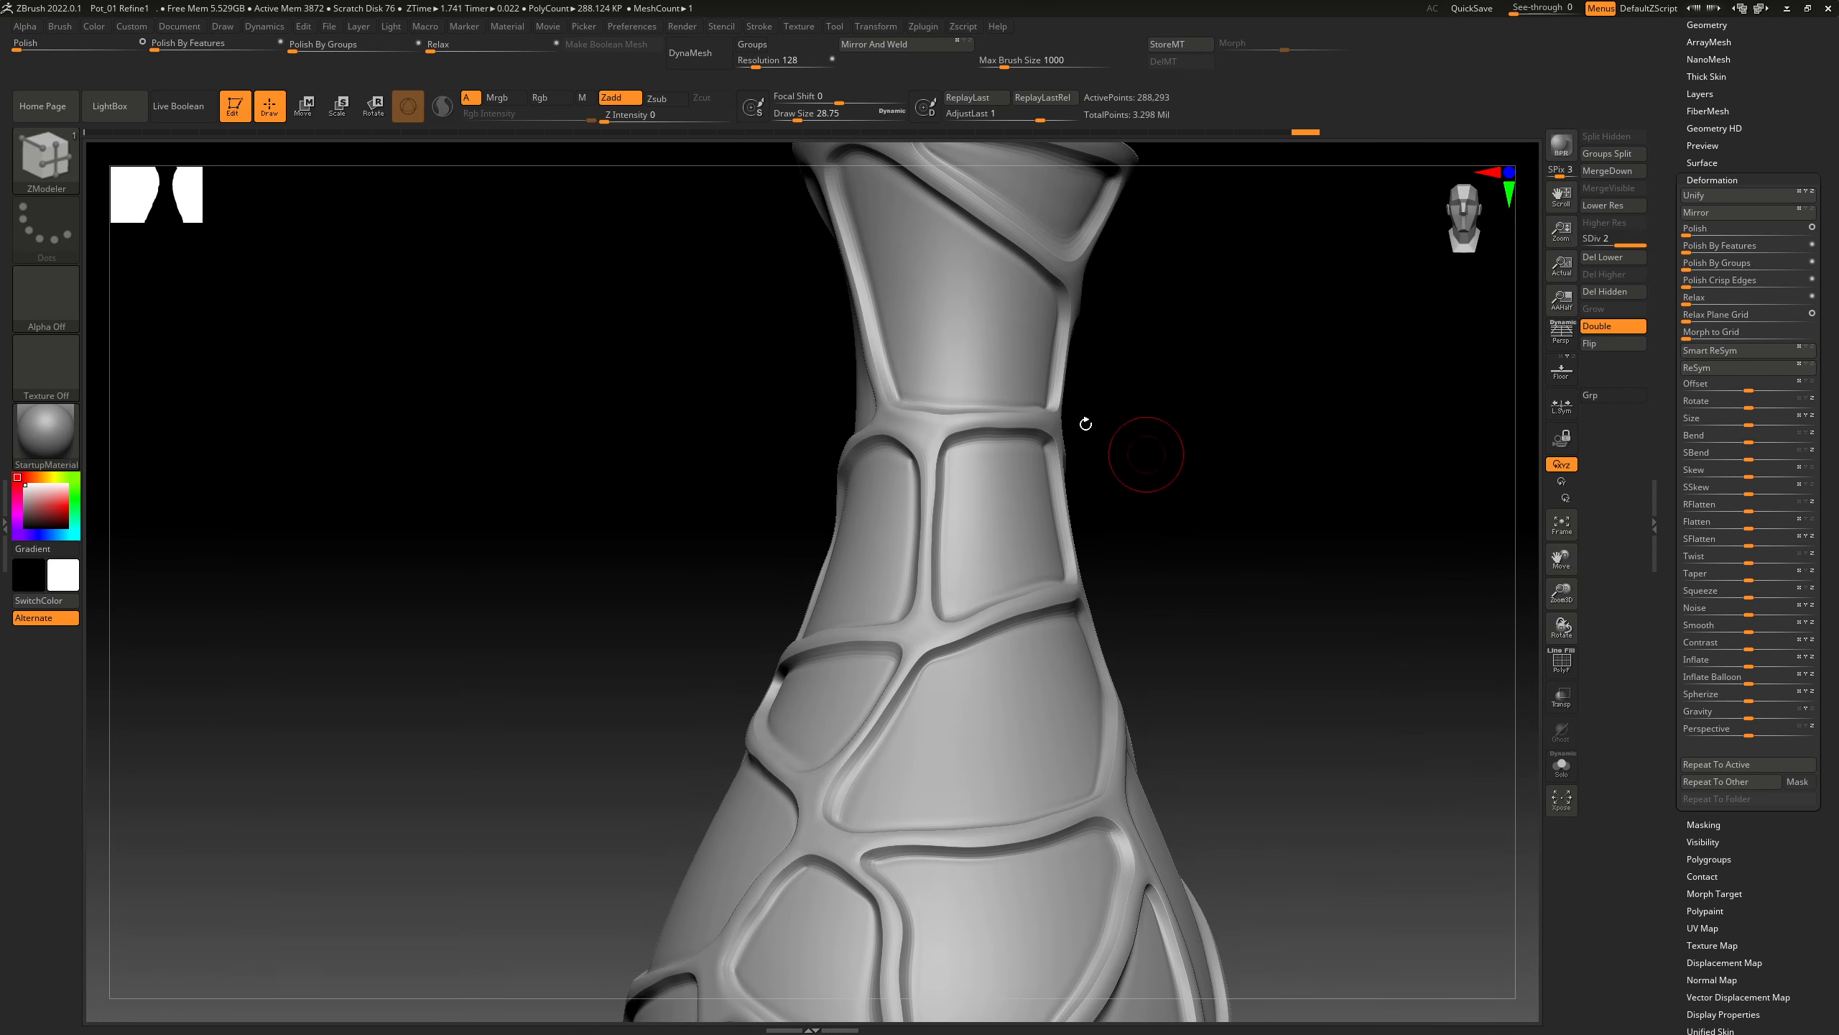
alt+right_drag(1135, 348, 1156, 470)
mouse_move(1236, 550)
right_down()
mouse_move(1234, 507)
mouse_move(1190, 621)
mouse_move(1257, 596)
mouse_move(1177, 596)
right_up()
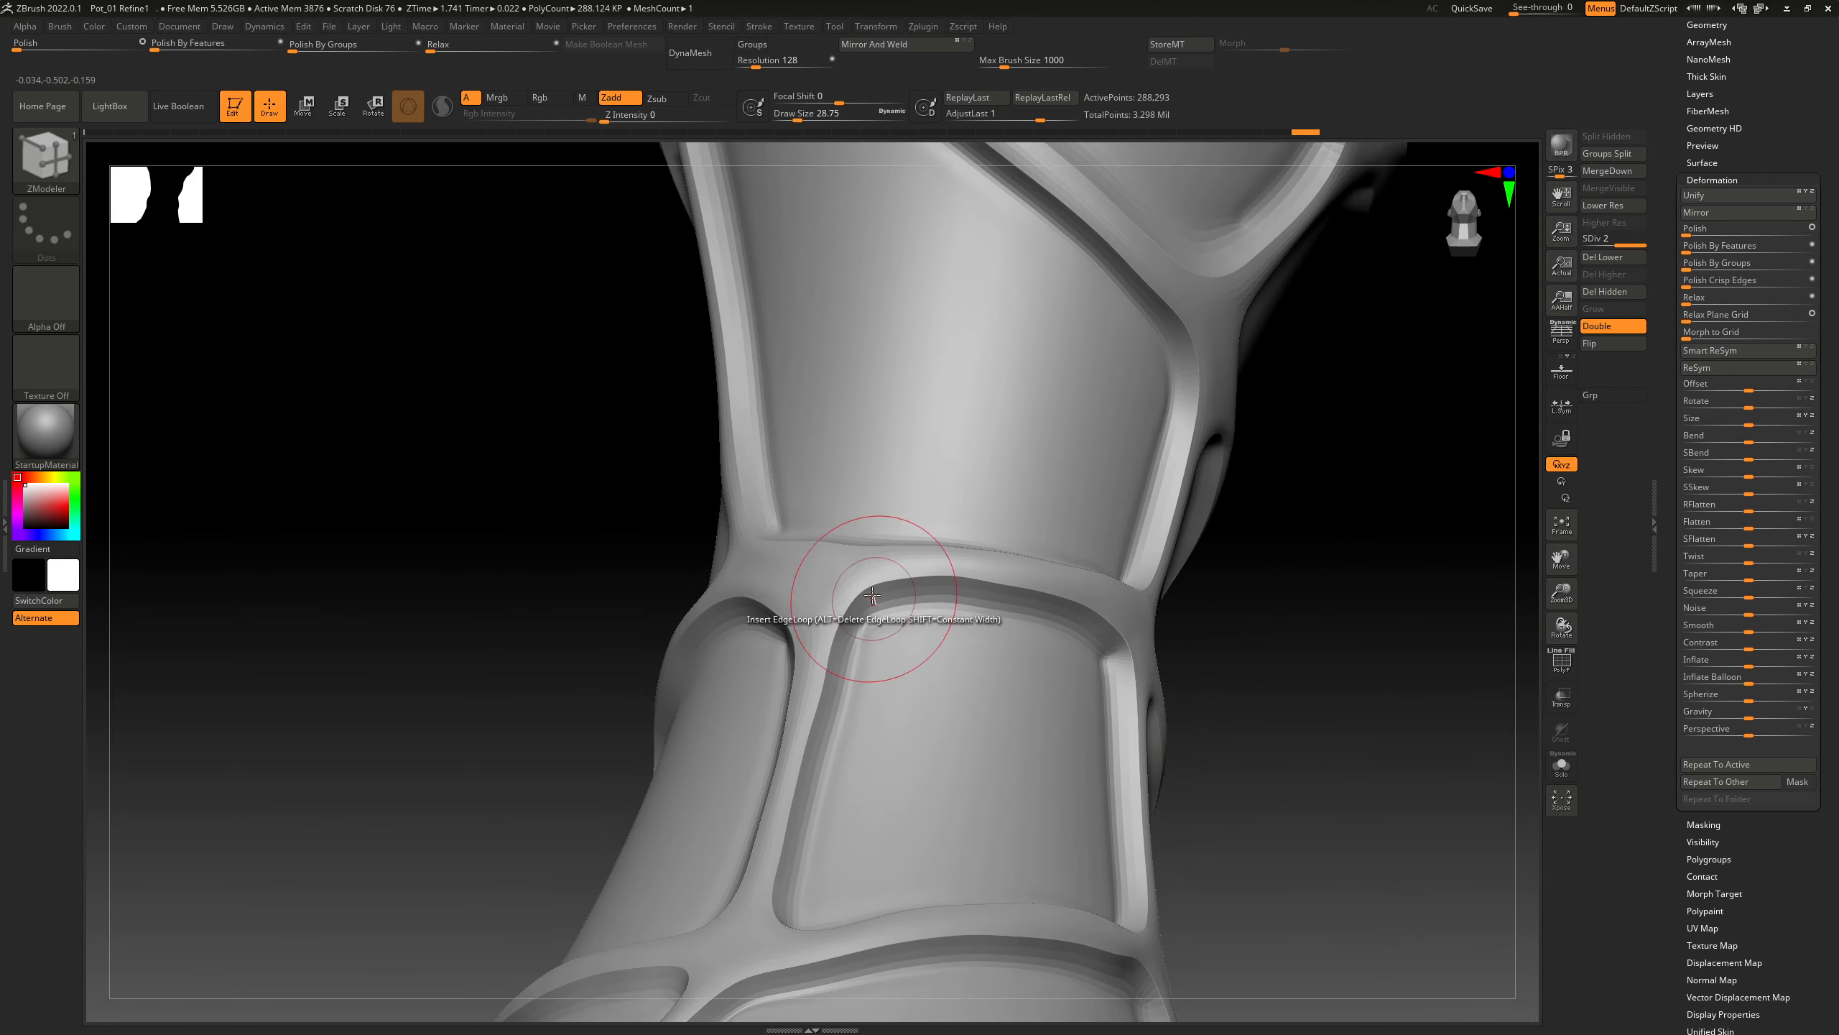
ctrl+right_drag(879, 596, 901, 615)
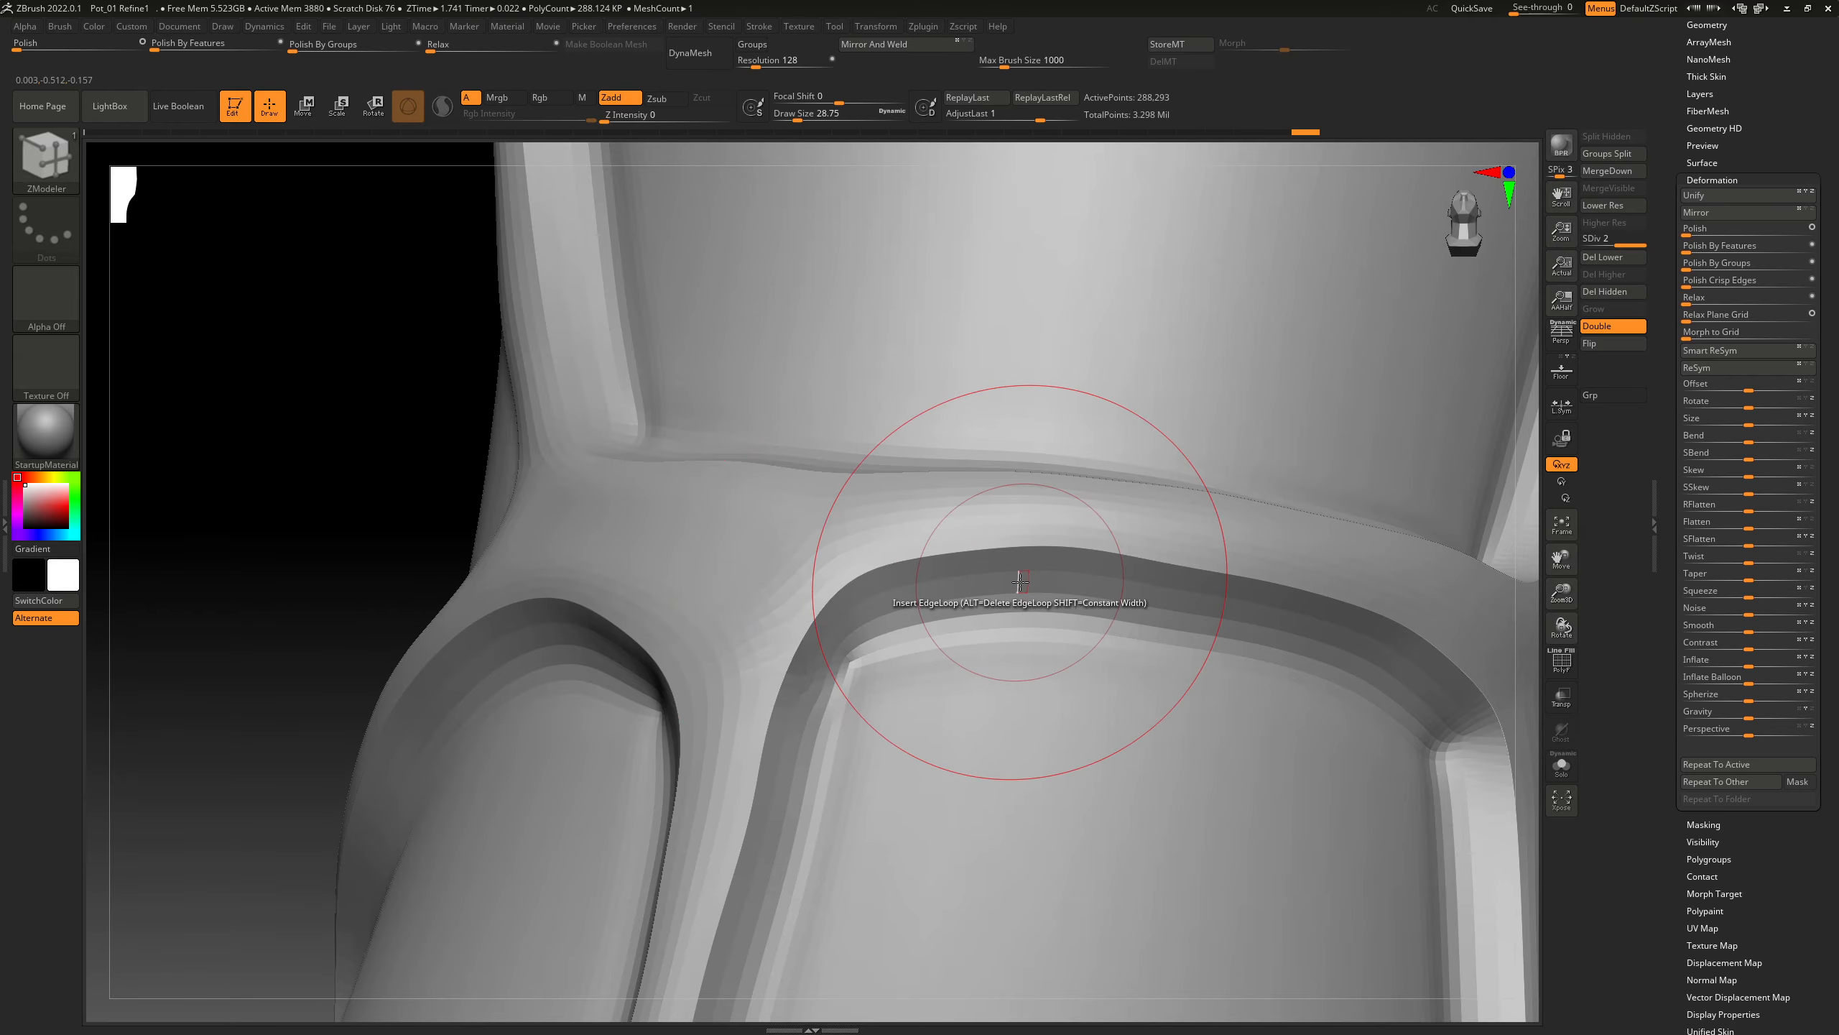
key(ctrl+d)
ctrl+right_drag(1020, 702, 1007, 615)
right_drag(1061, 759, 1158, 506)
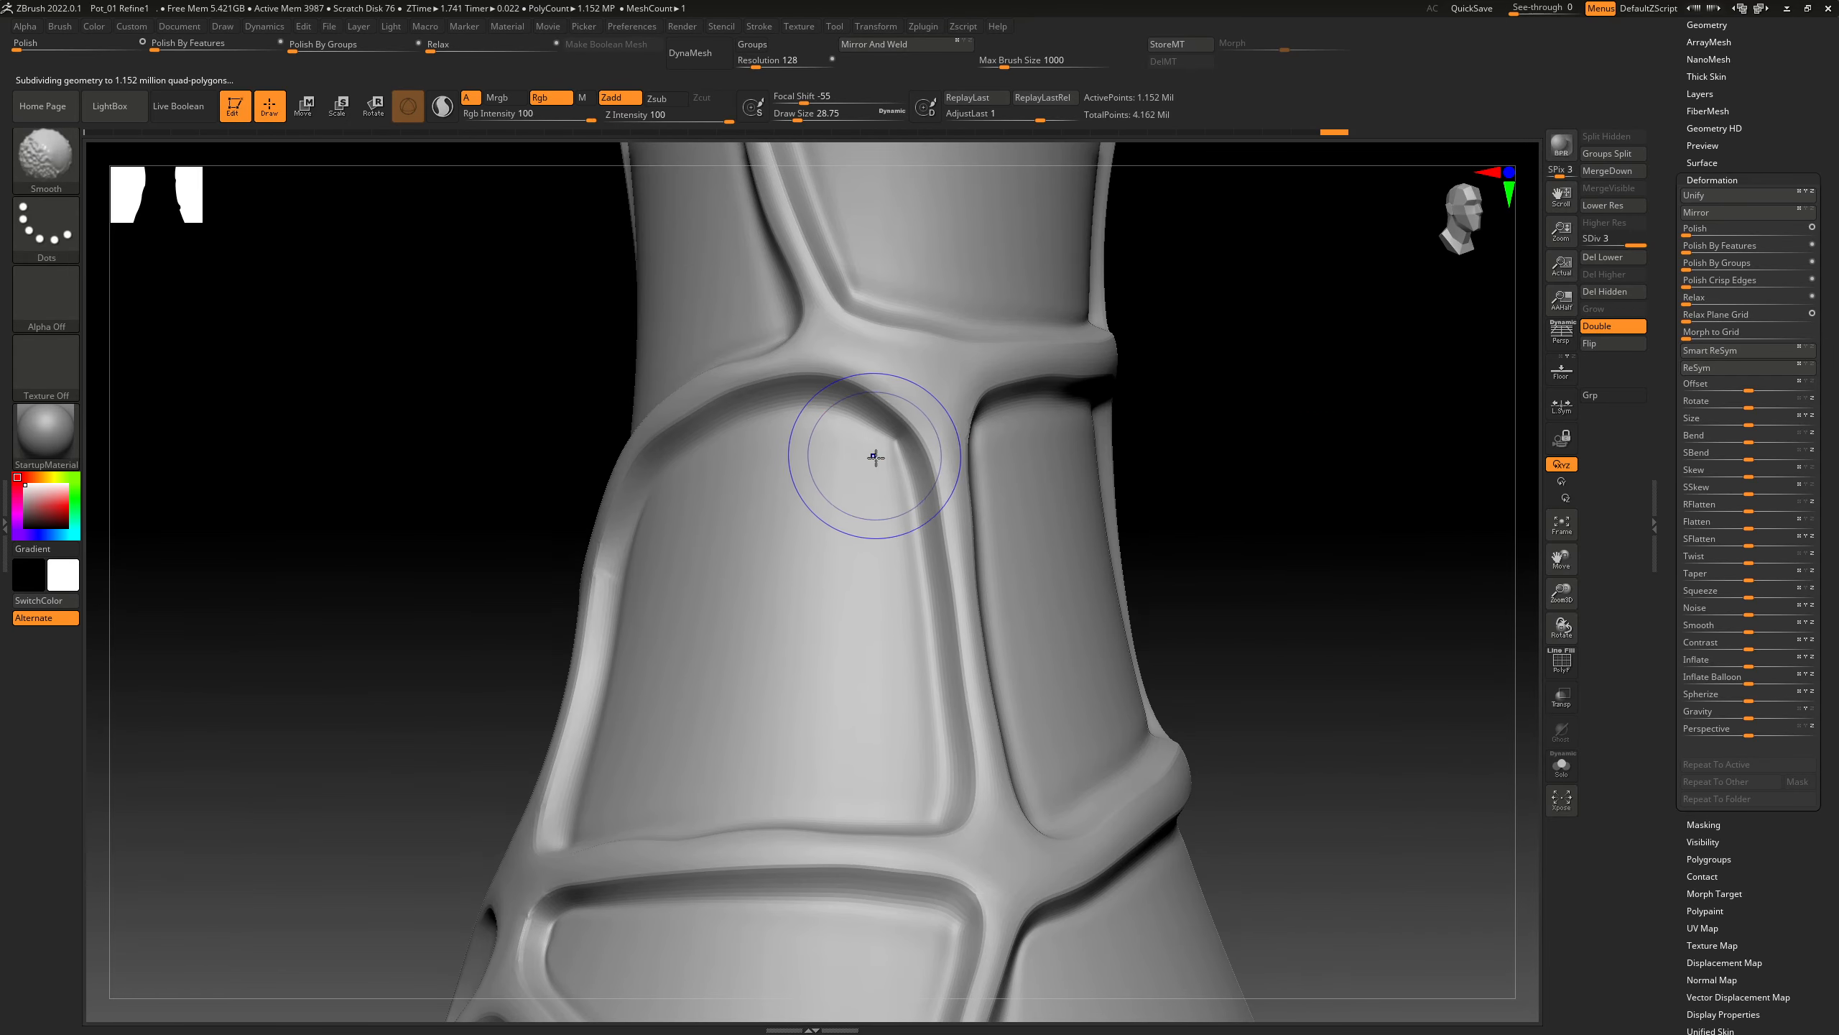
Isolate the raised strips' polygroup, mask it and show the whole vase again with only the cells unmasked
ctrl+shift+click(954, 387)
ctrl+click(1303, 428)
ctrl+shift+click(1303, 423)
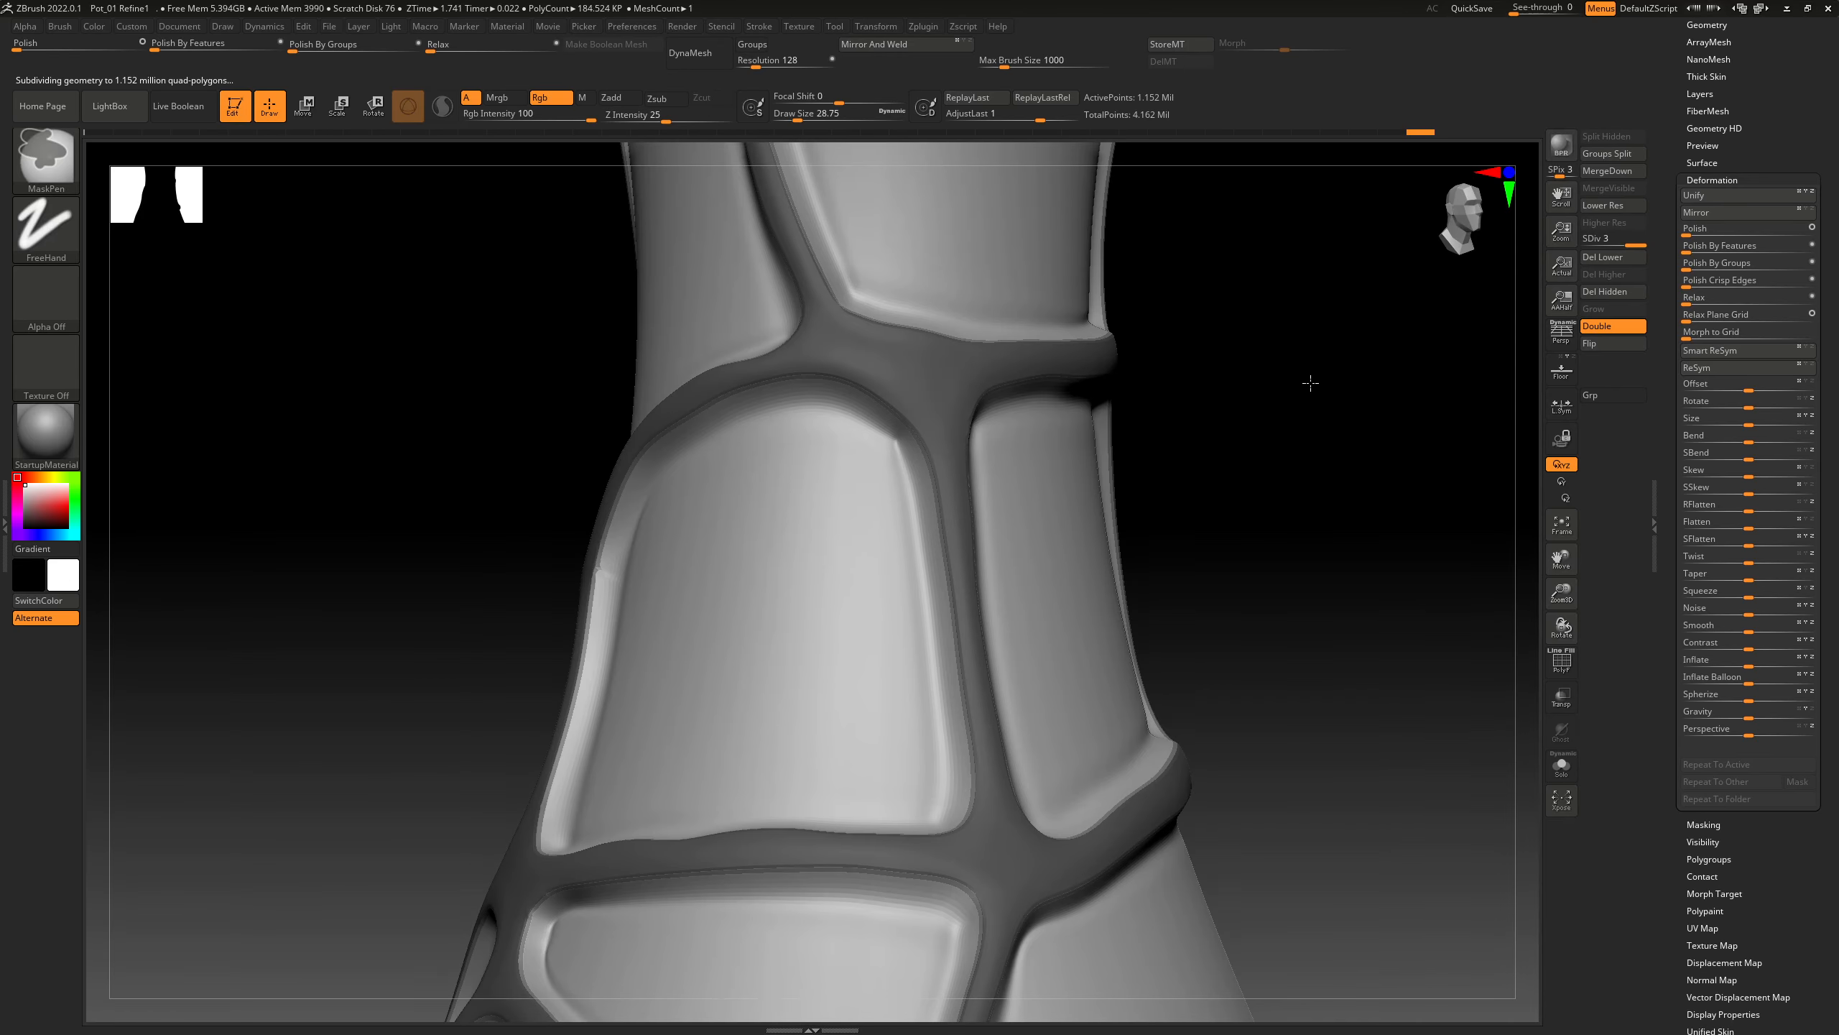
ctrl+click(1310, 382)
ctrl+click(1346, 405)
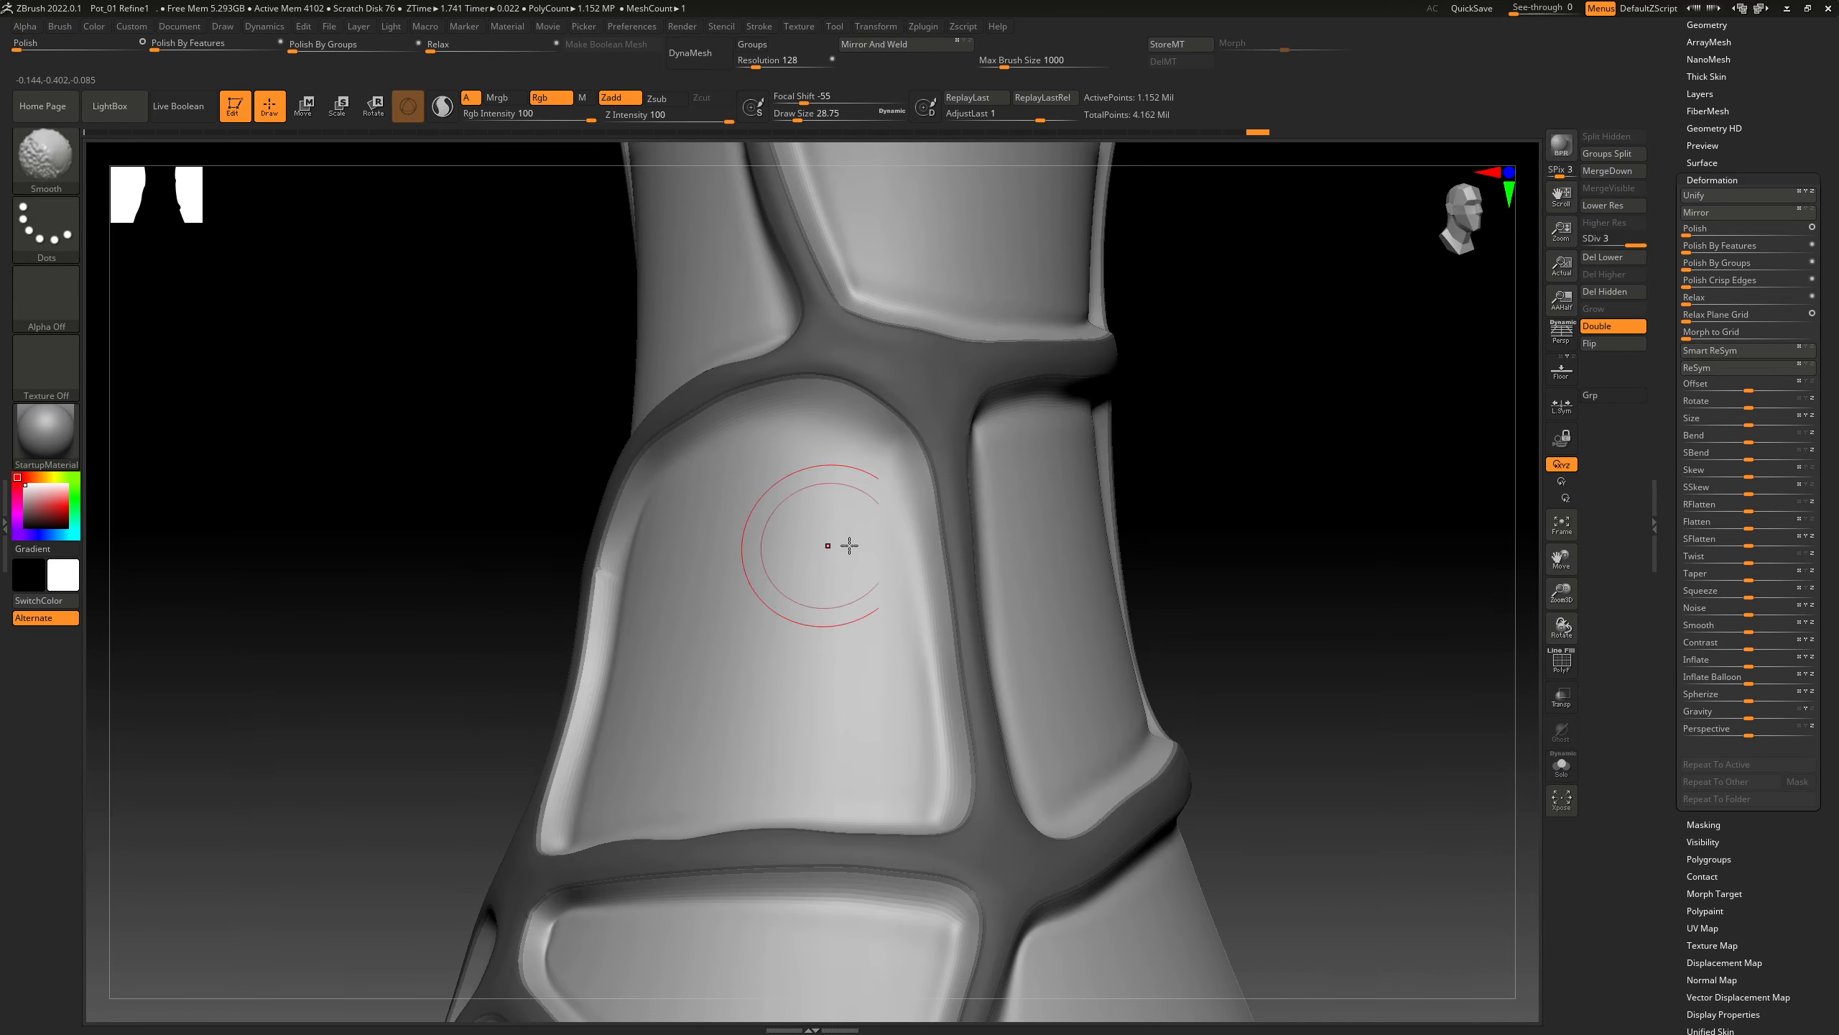
Smooth the upper inner corner of the unmasked neck cell at a draw size of about 17
key(b)
key(z)
key(m)
key(shift)
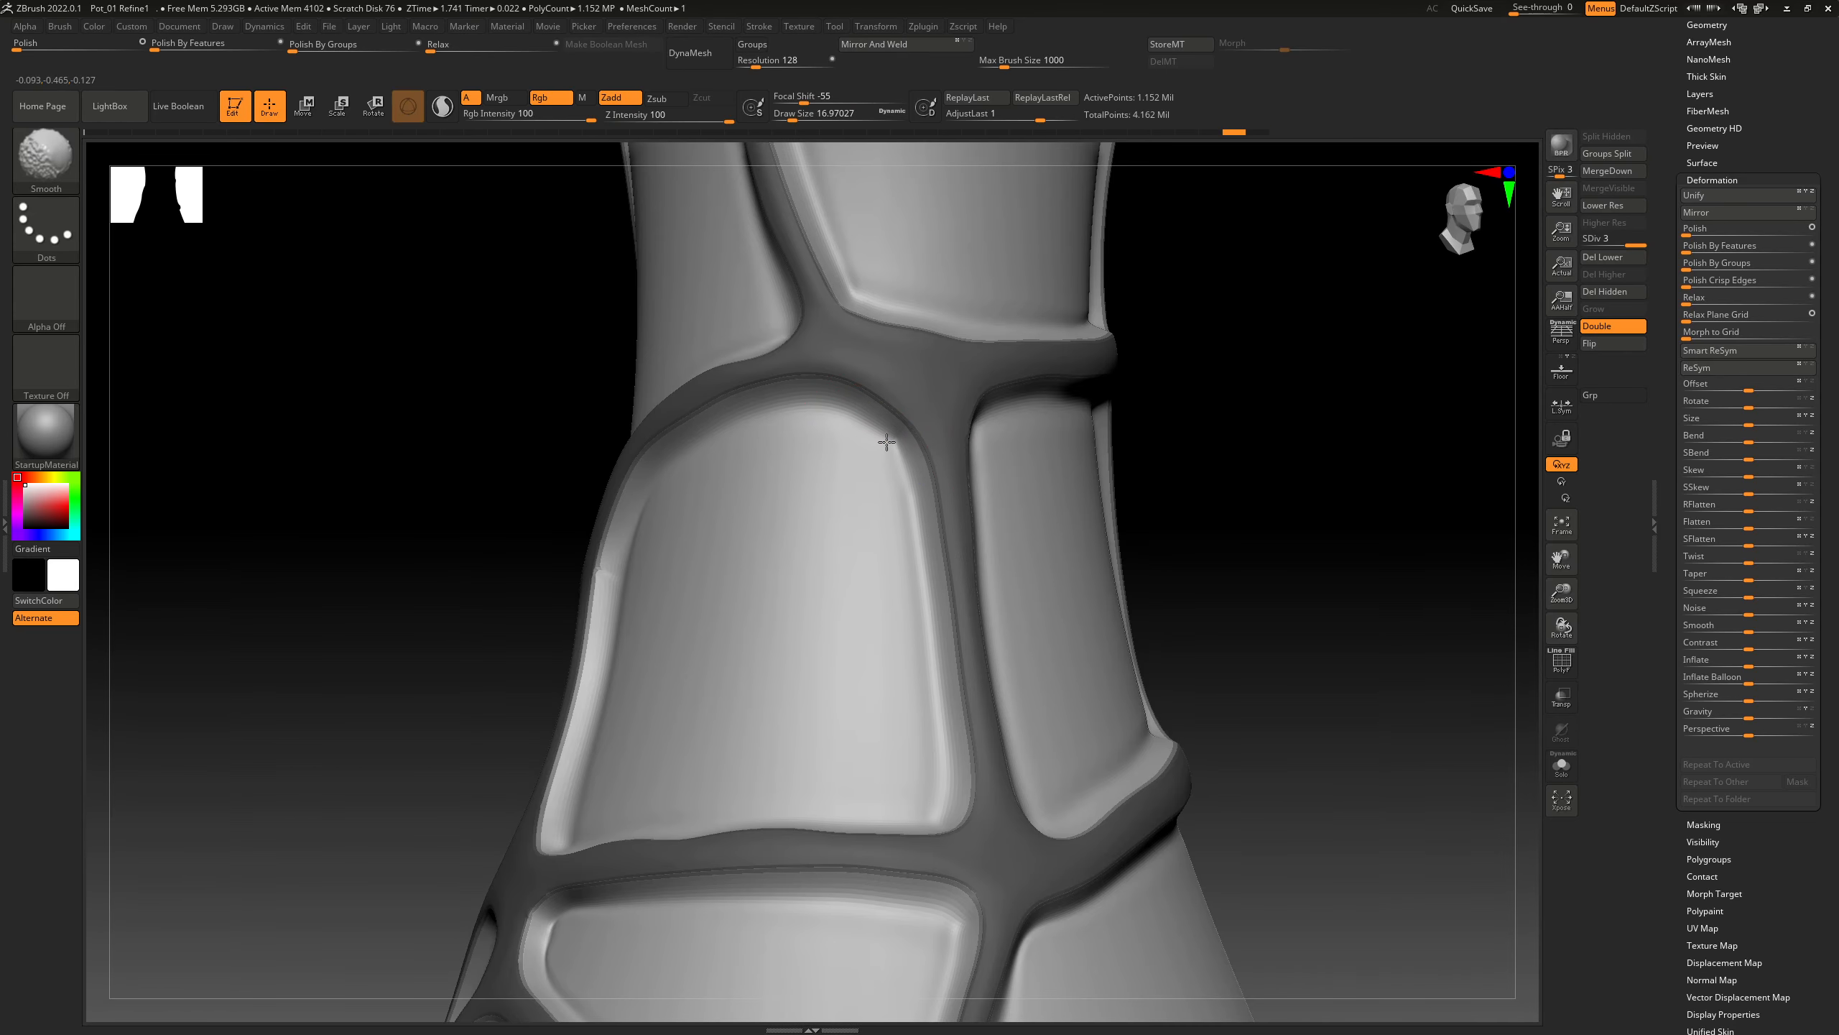
mouse_move(870, 596)
ctrl+right_down()
mouse_move(1100, 550)
mouse_move(1109, 509)
mouse_move(811, 637)
ctrl+right_up()
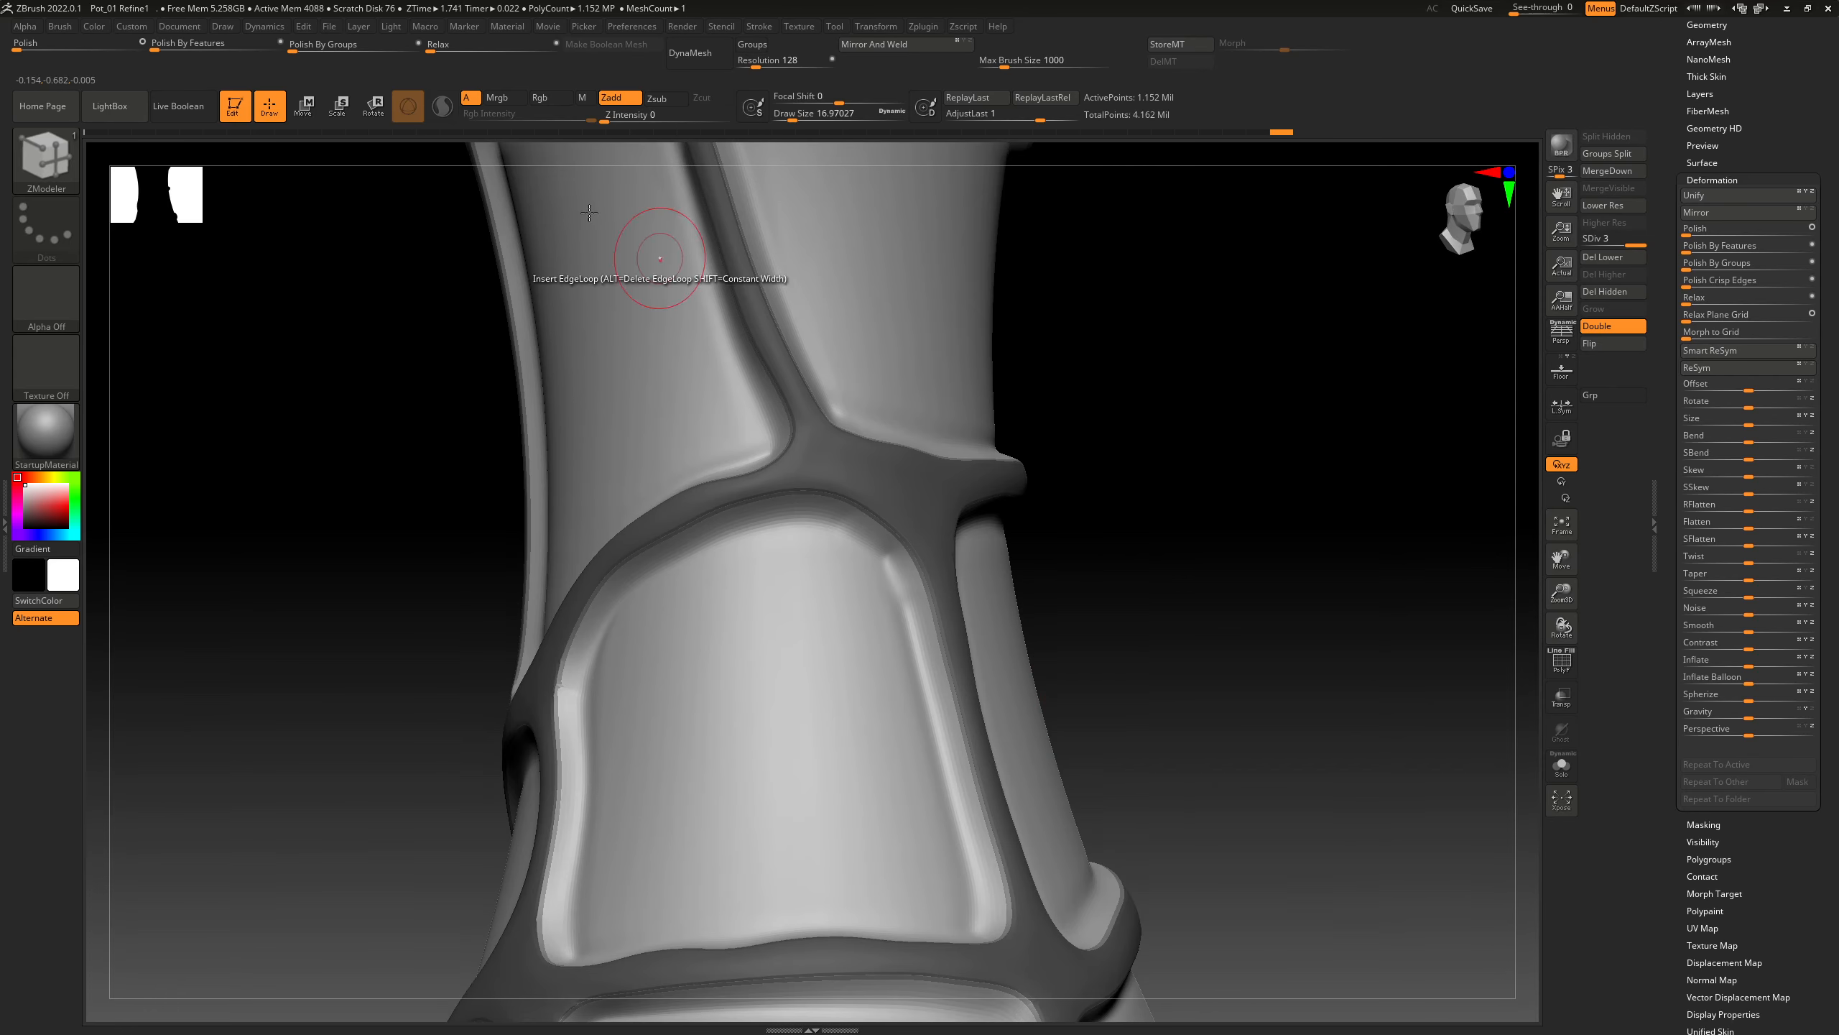
Polish the unmasked cells with Polish By Features at 9 and Polish By Groups, and clear the mask from the strips
click(20, 50)
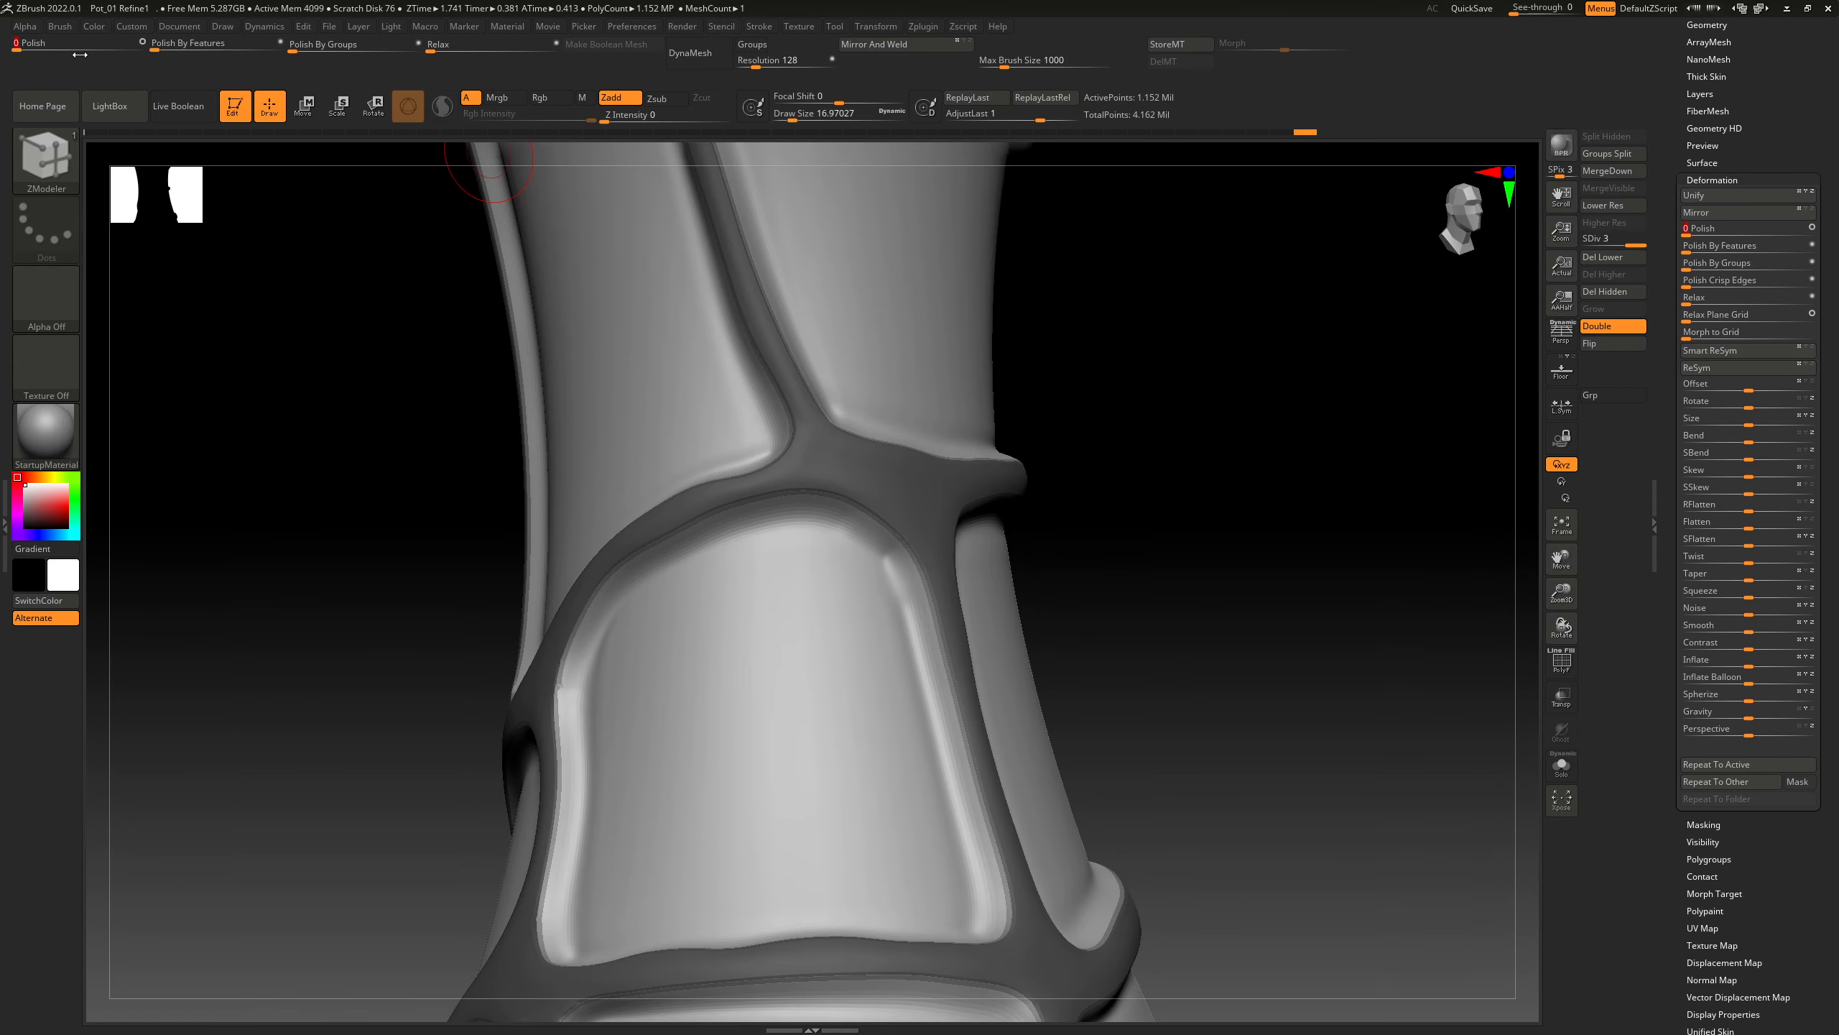
drag(156, 50, 159, 51)
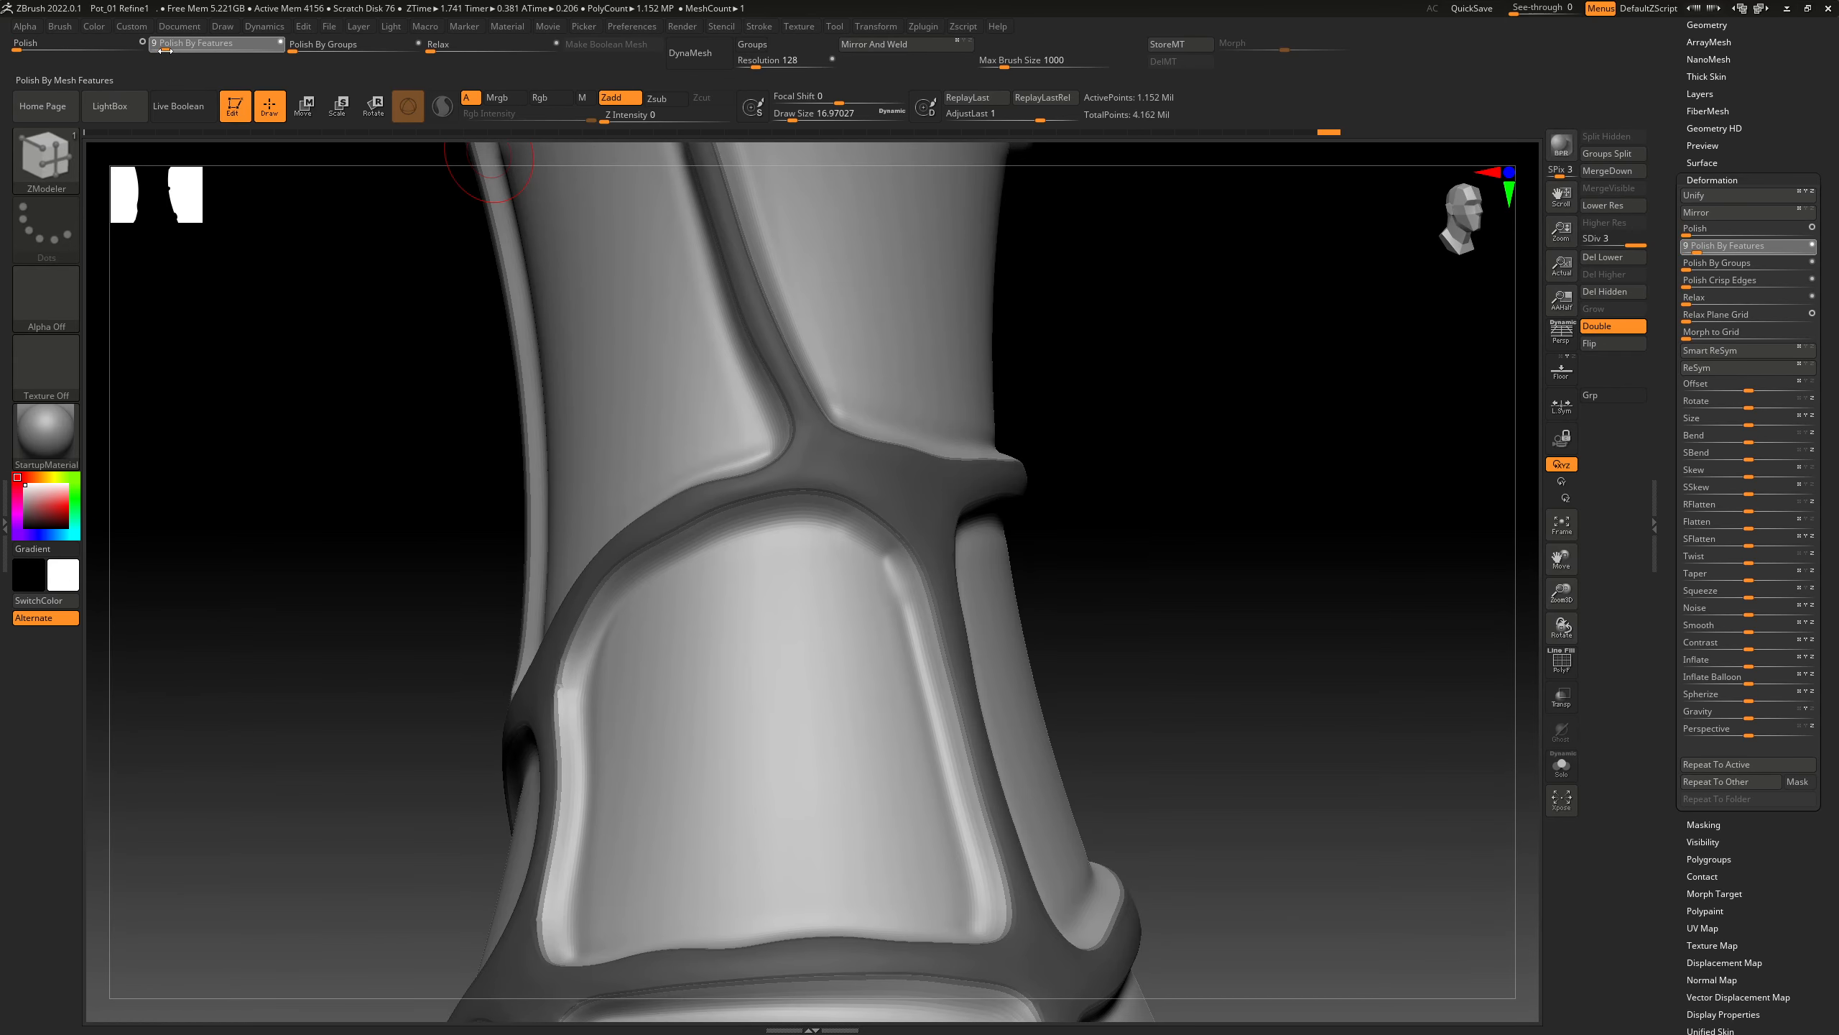
drag(293, 51, 296, 51)
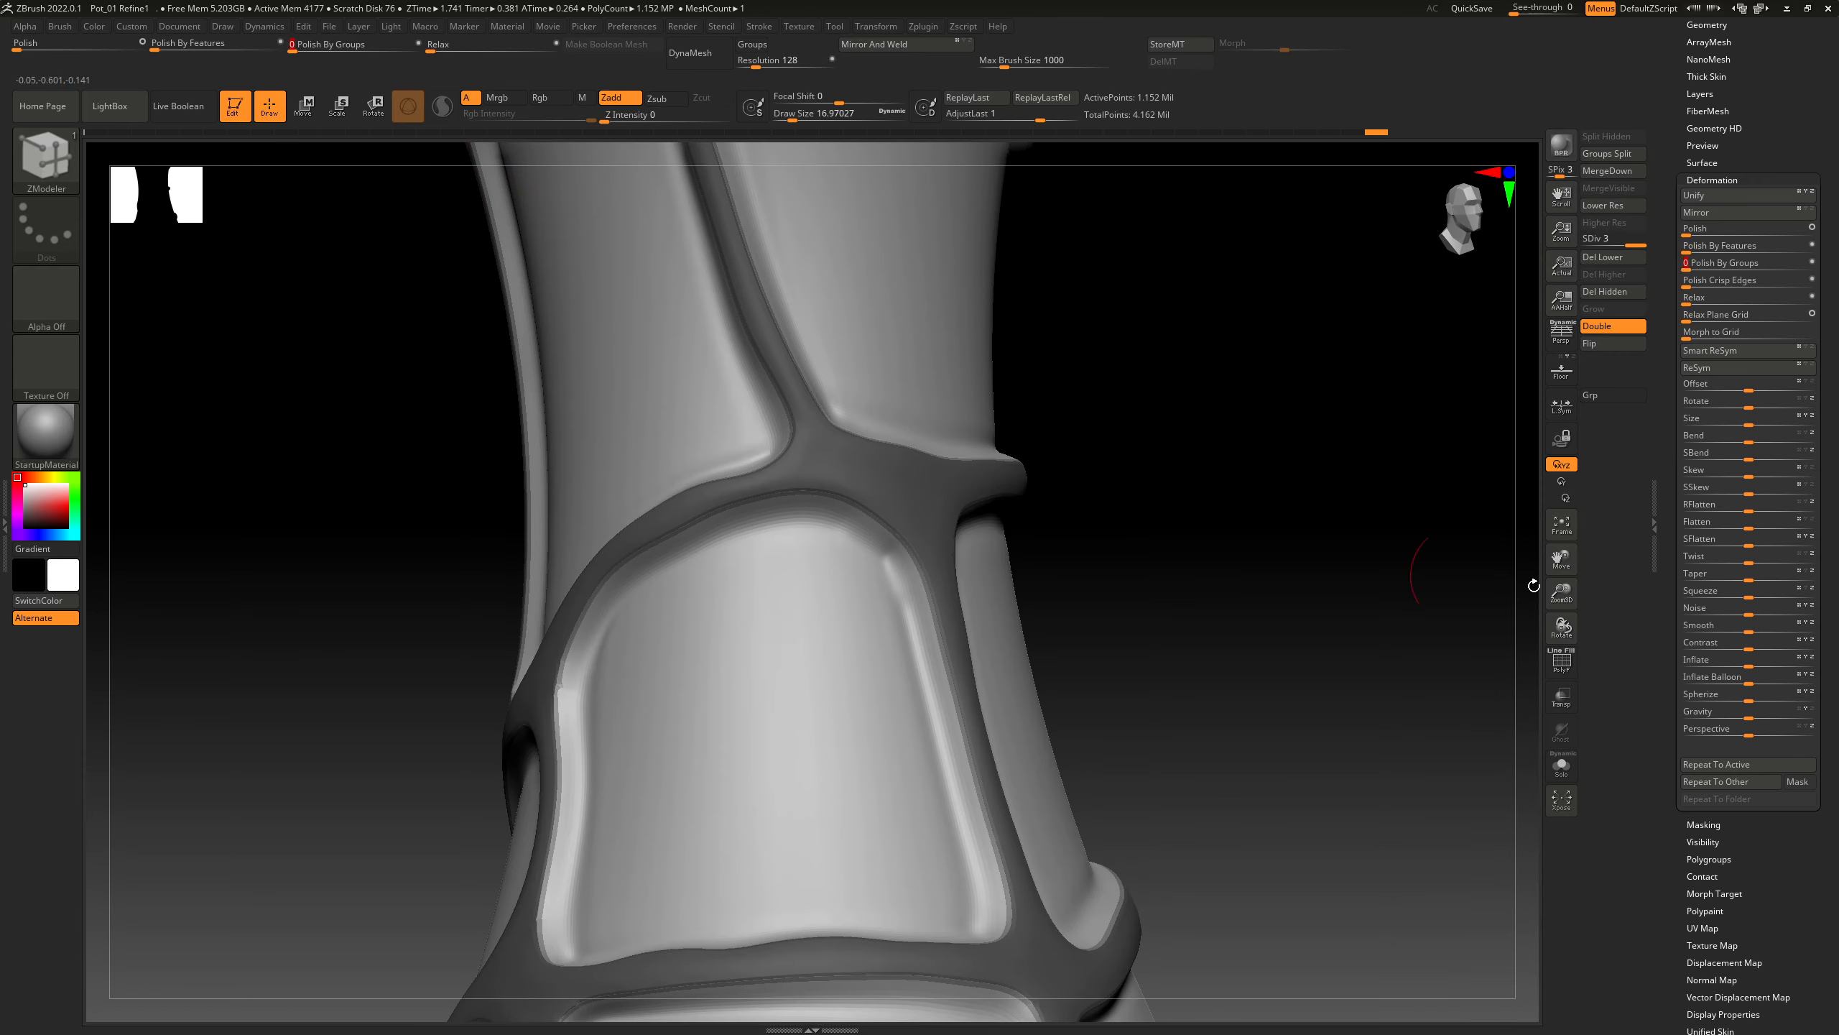
drag(1477, 569, 1369, 613)
drag(1391, 494, 1470, 507)
key(shift)
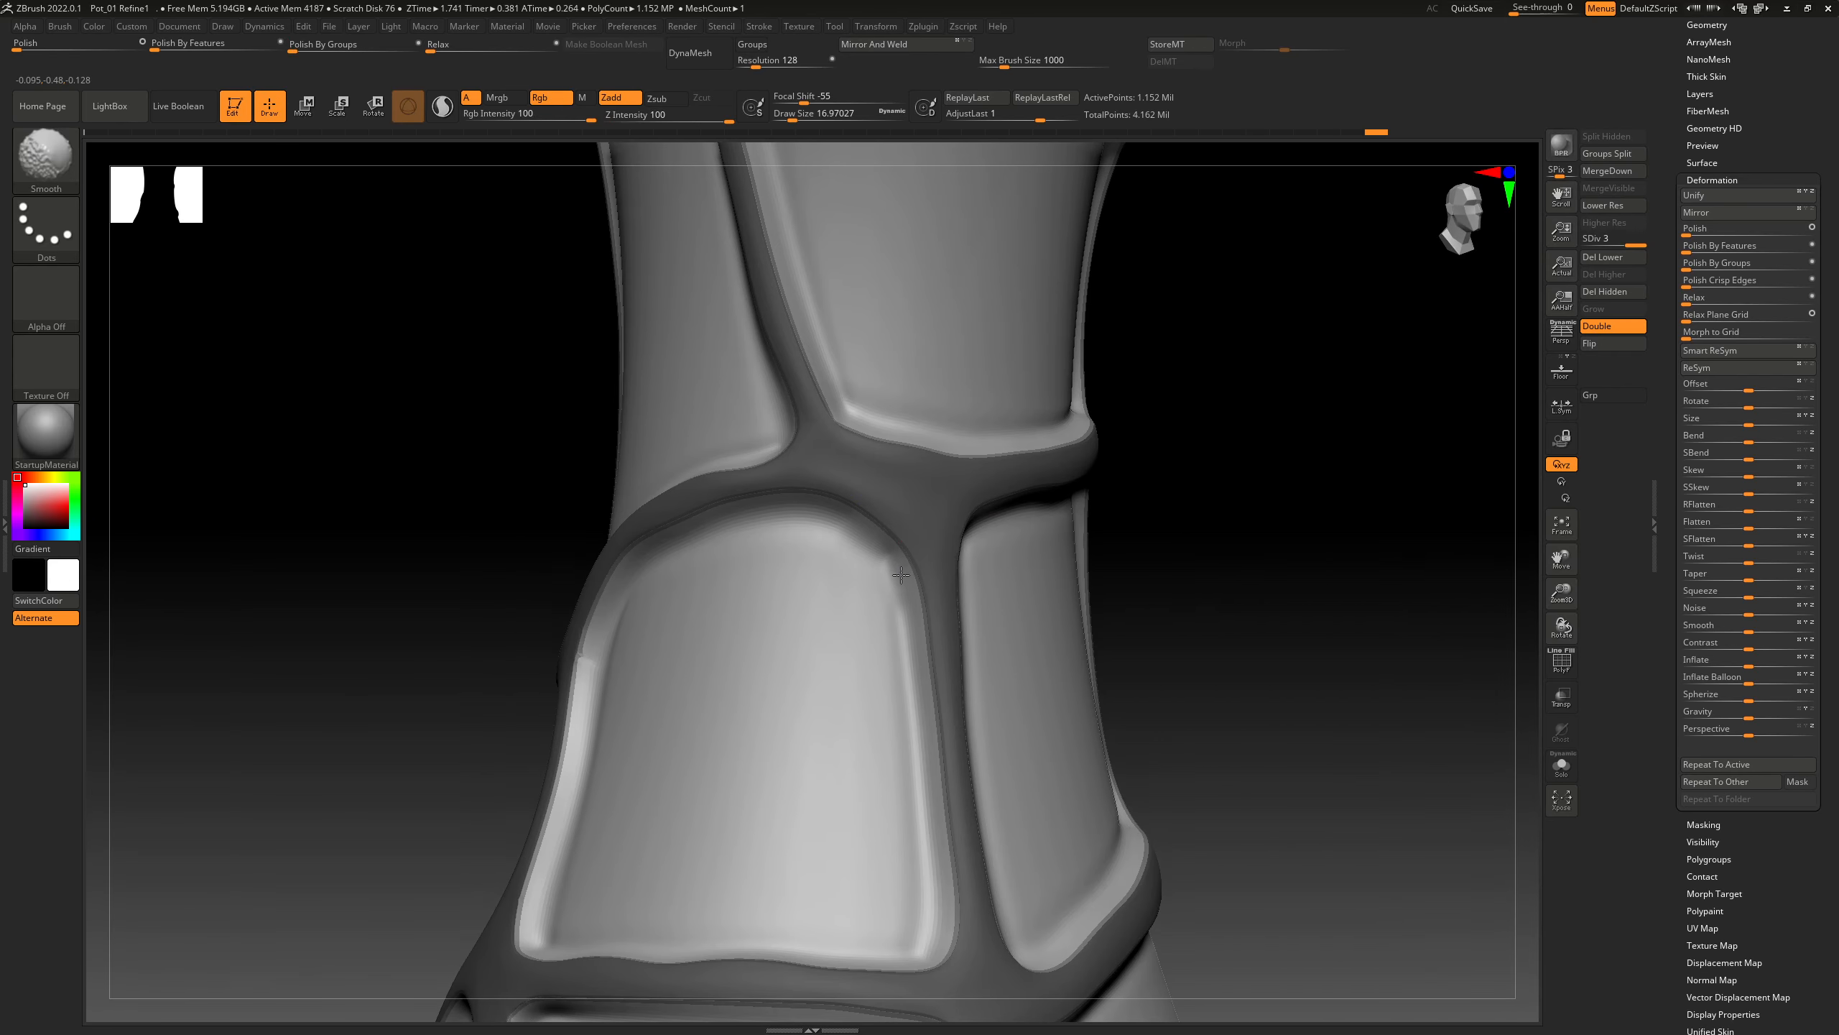
mouse_move(1220, 625)
alt+mouse_down()
mouse_move(1072, 478)
mouse_move(1043, 527)
mouse_move(1071, 556)
mouse_move(1088, 440)
mouse_move(1151, 567)
mouse_move(1178, 564)
mouse_move(1097, 511)
mouse_move(1116, 603)
mouse_move(1162, 604)
mouse_move(1128, 534)
mouse_move(1179, 504)
alt+mouse_up()
key(ctrl)
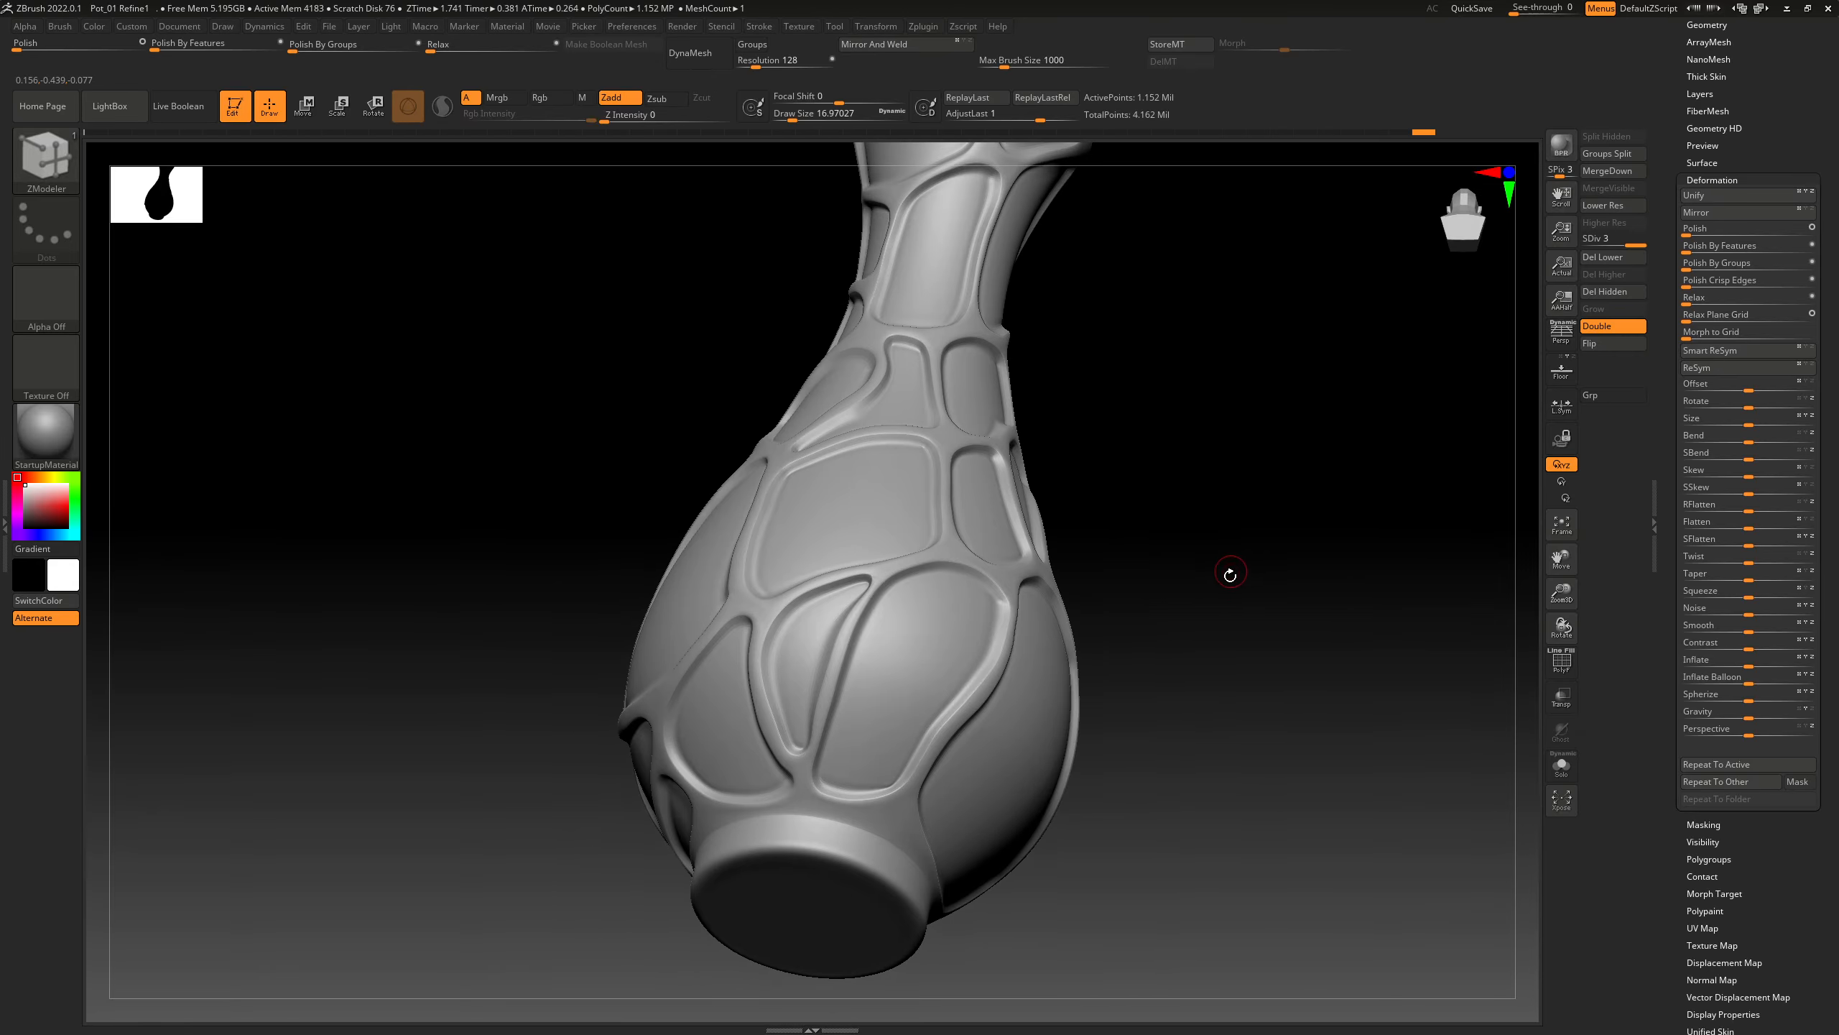
Compare the polygroup wireframe of a belly cell at subdivision levels 1 and 3
drag(1223, 611, 976, 592)
ctrl+right_drag(976, 592, 1296, 602)
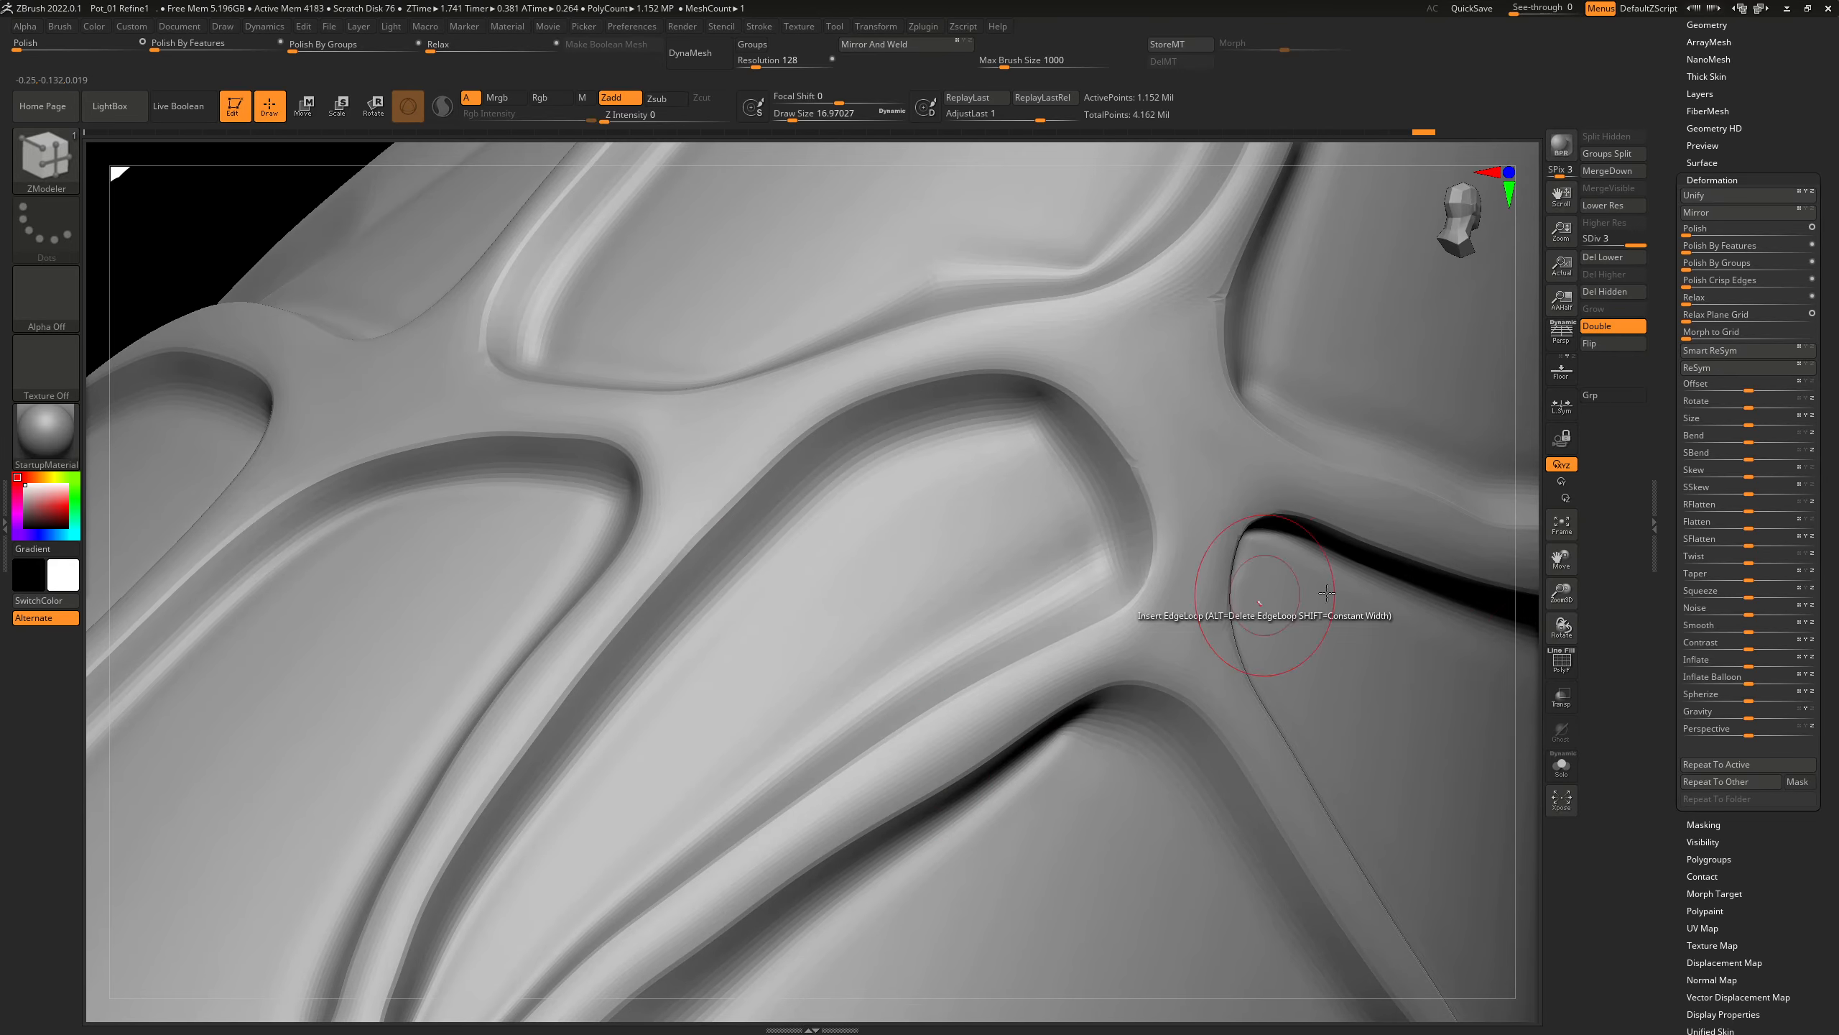
click(1562, 663)
click(1600, 241)
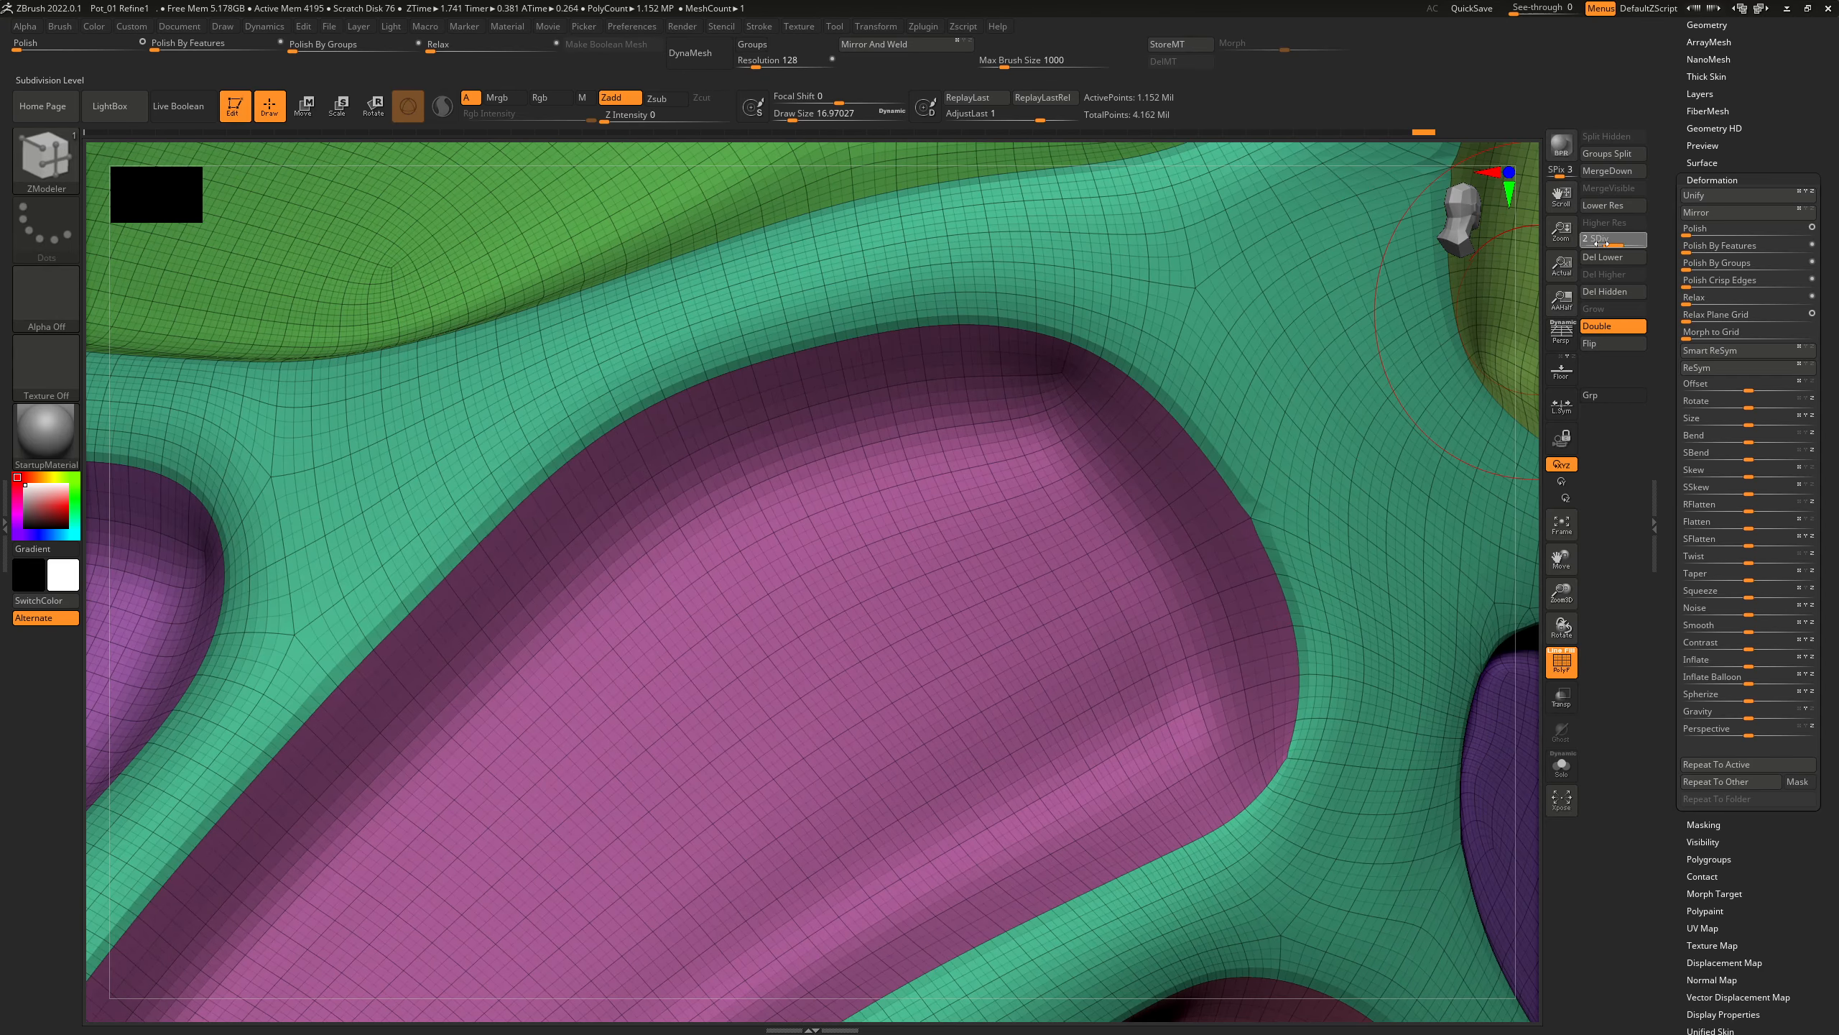
drag(1589, 243, 1583, 243)
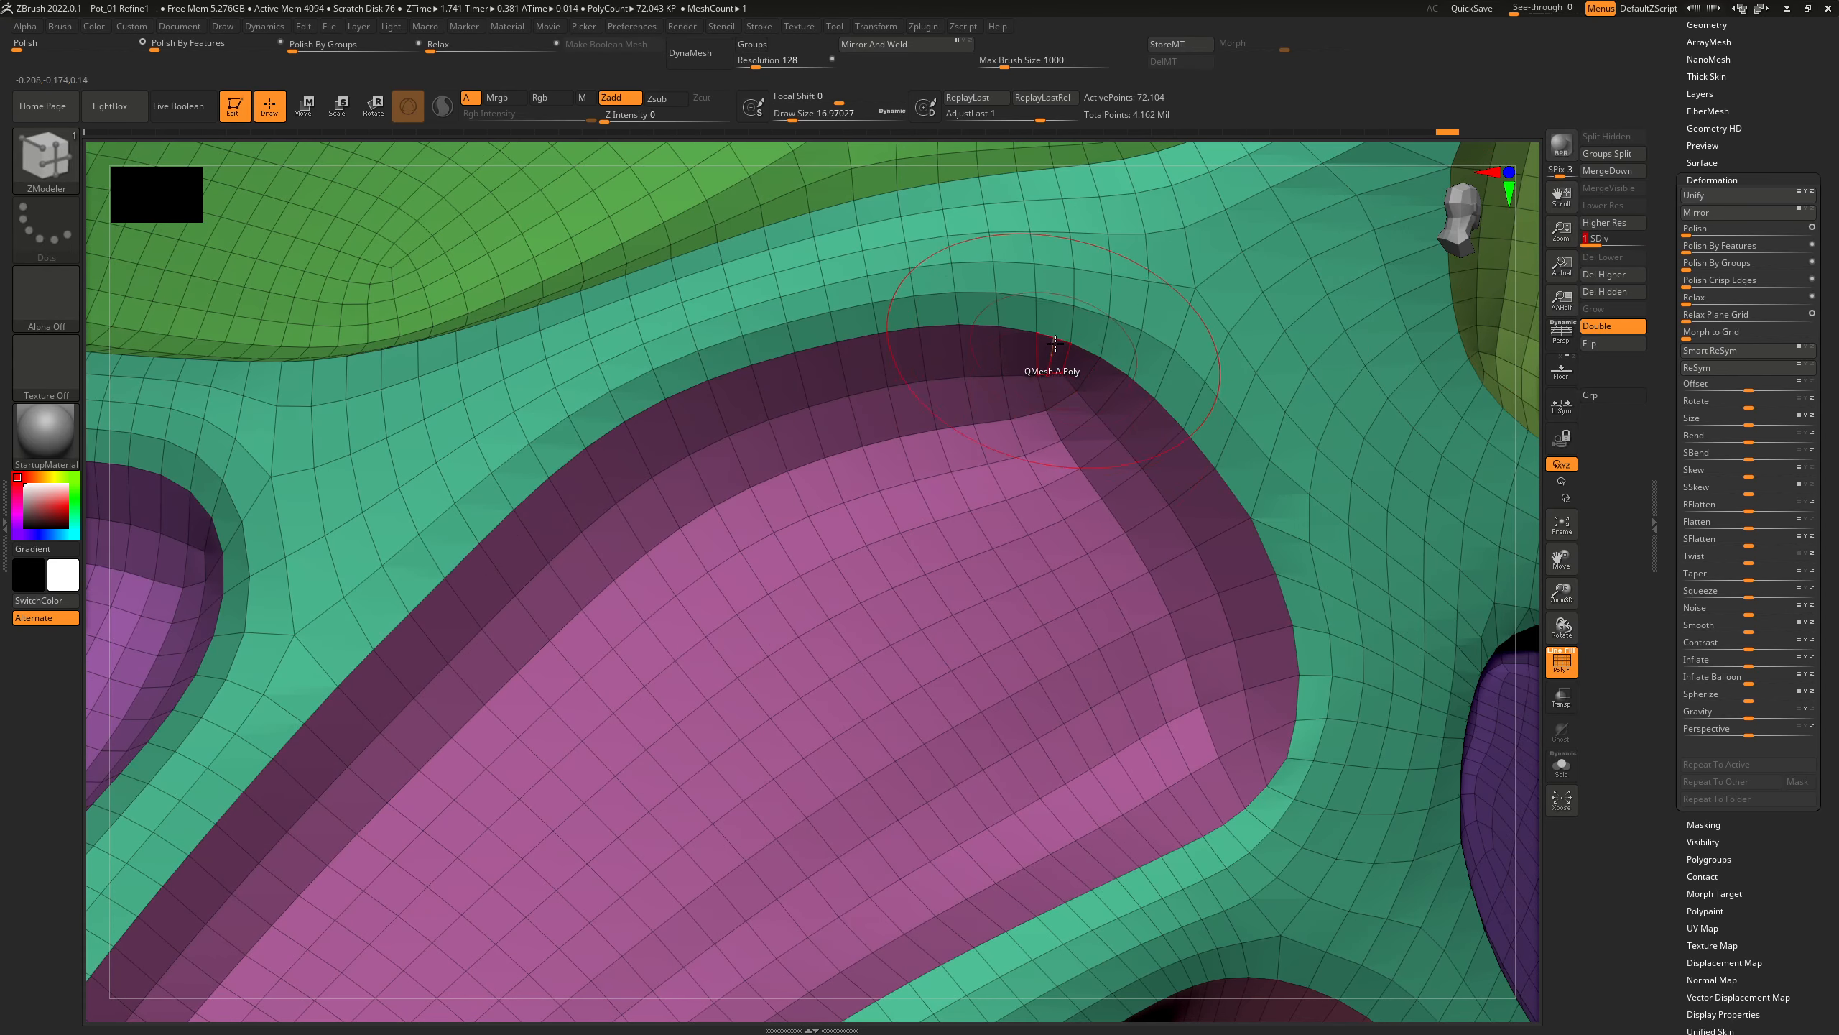
click(1636, 243)
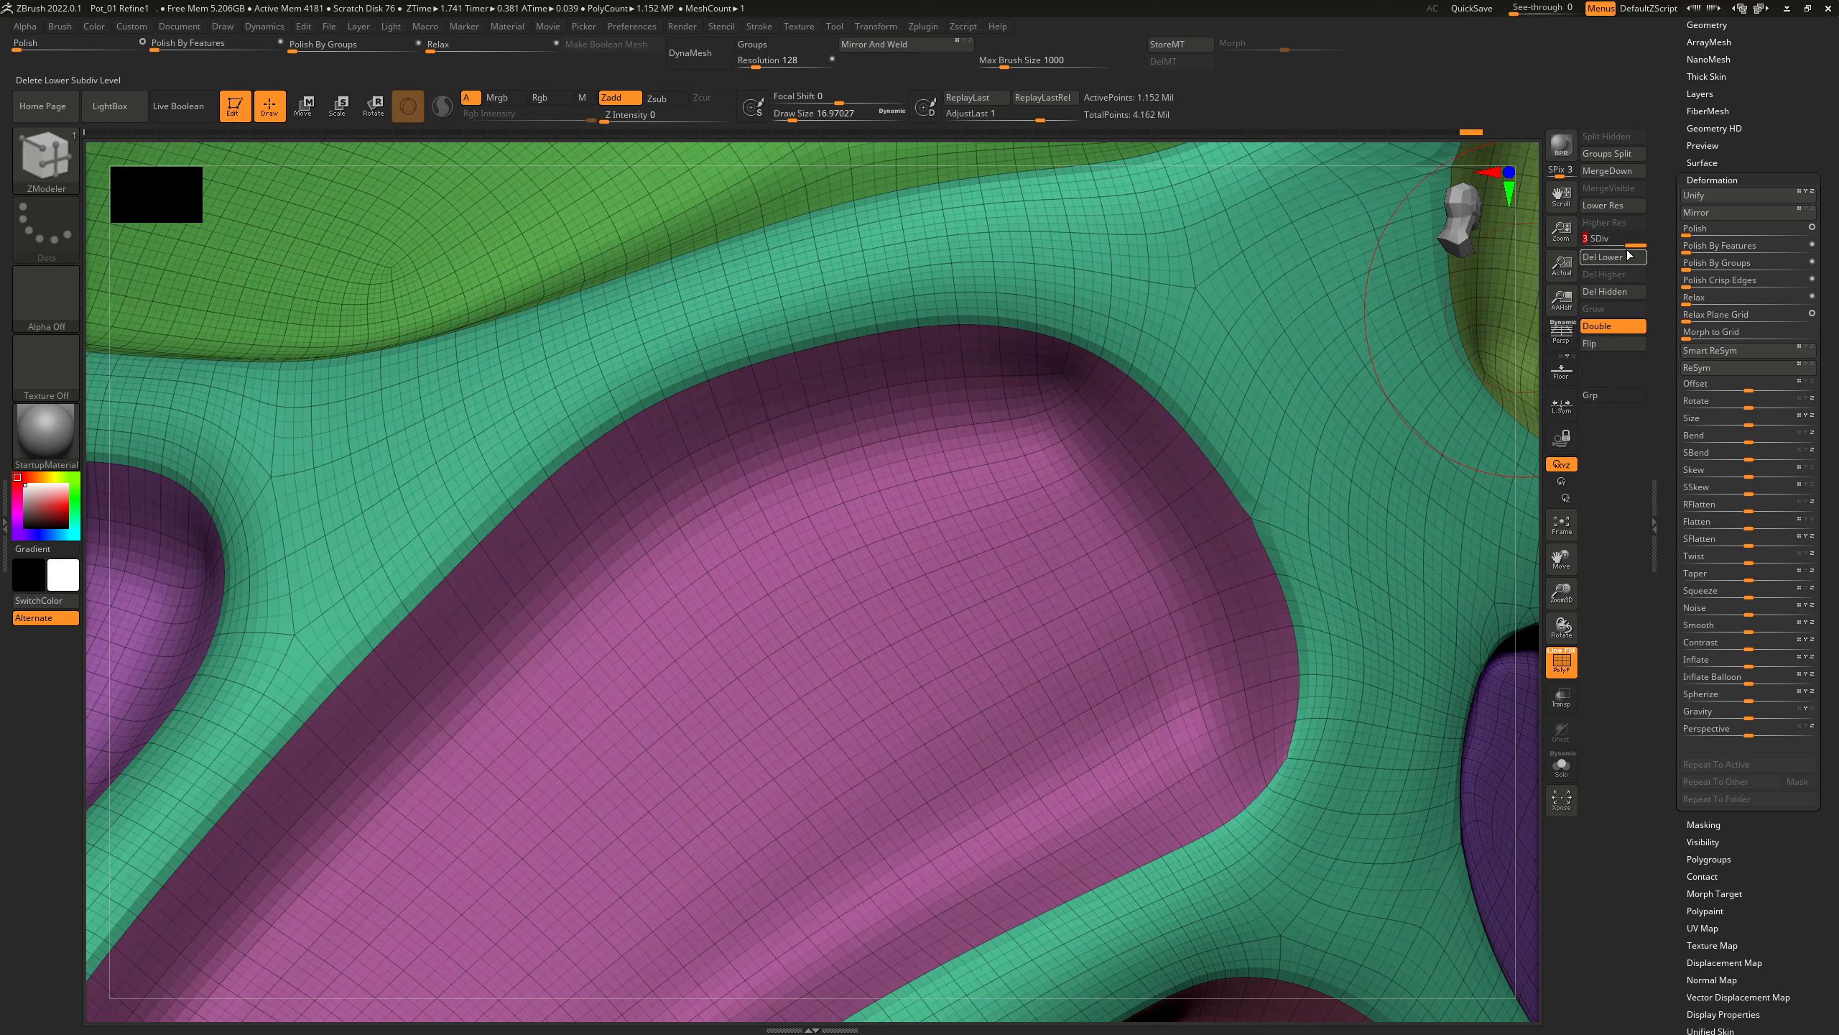
click(1562, 661)
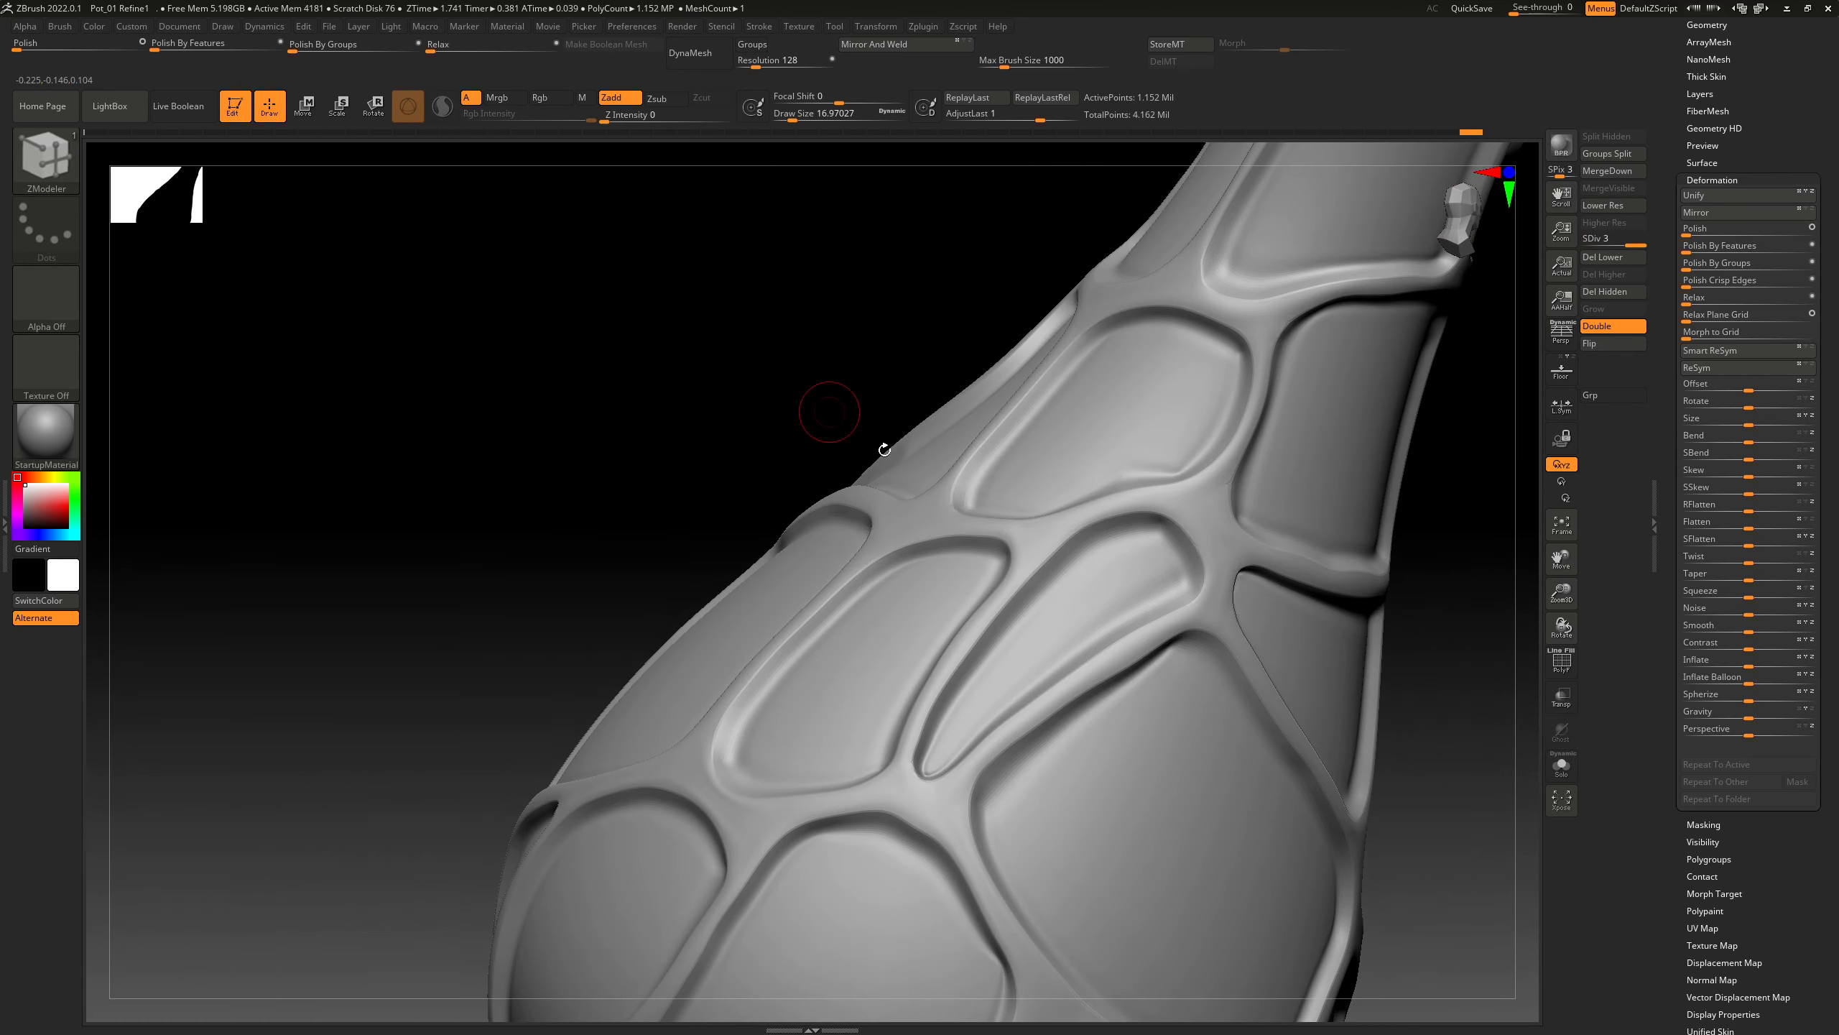
Examine the softened strips and recessed cells along the neck, belly and full silhouette of the vase
drag(833, 411, 1024, 508)
ctrl+right_drag(932, 468, 887, 417)
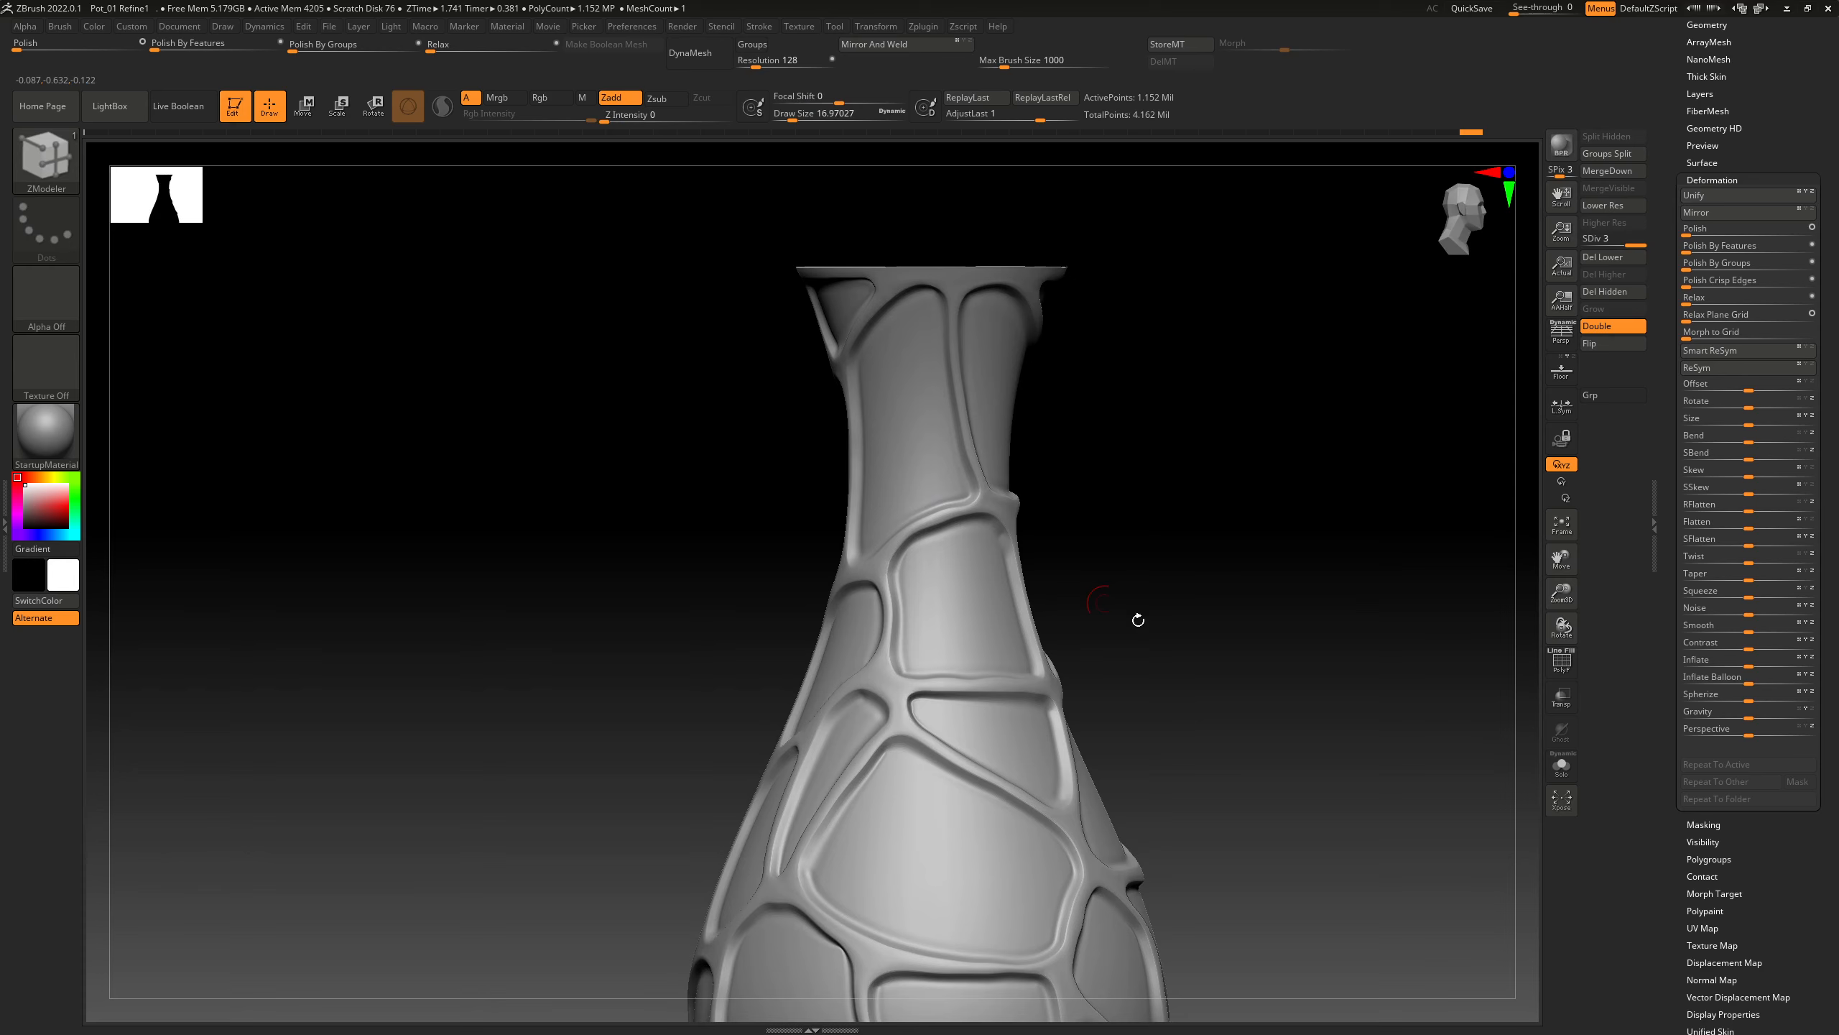
ctrl+right_drag(1162, 623, 1155, 692)
alt+drag(1155, 692, 1146, 596)
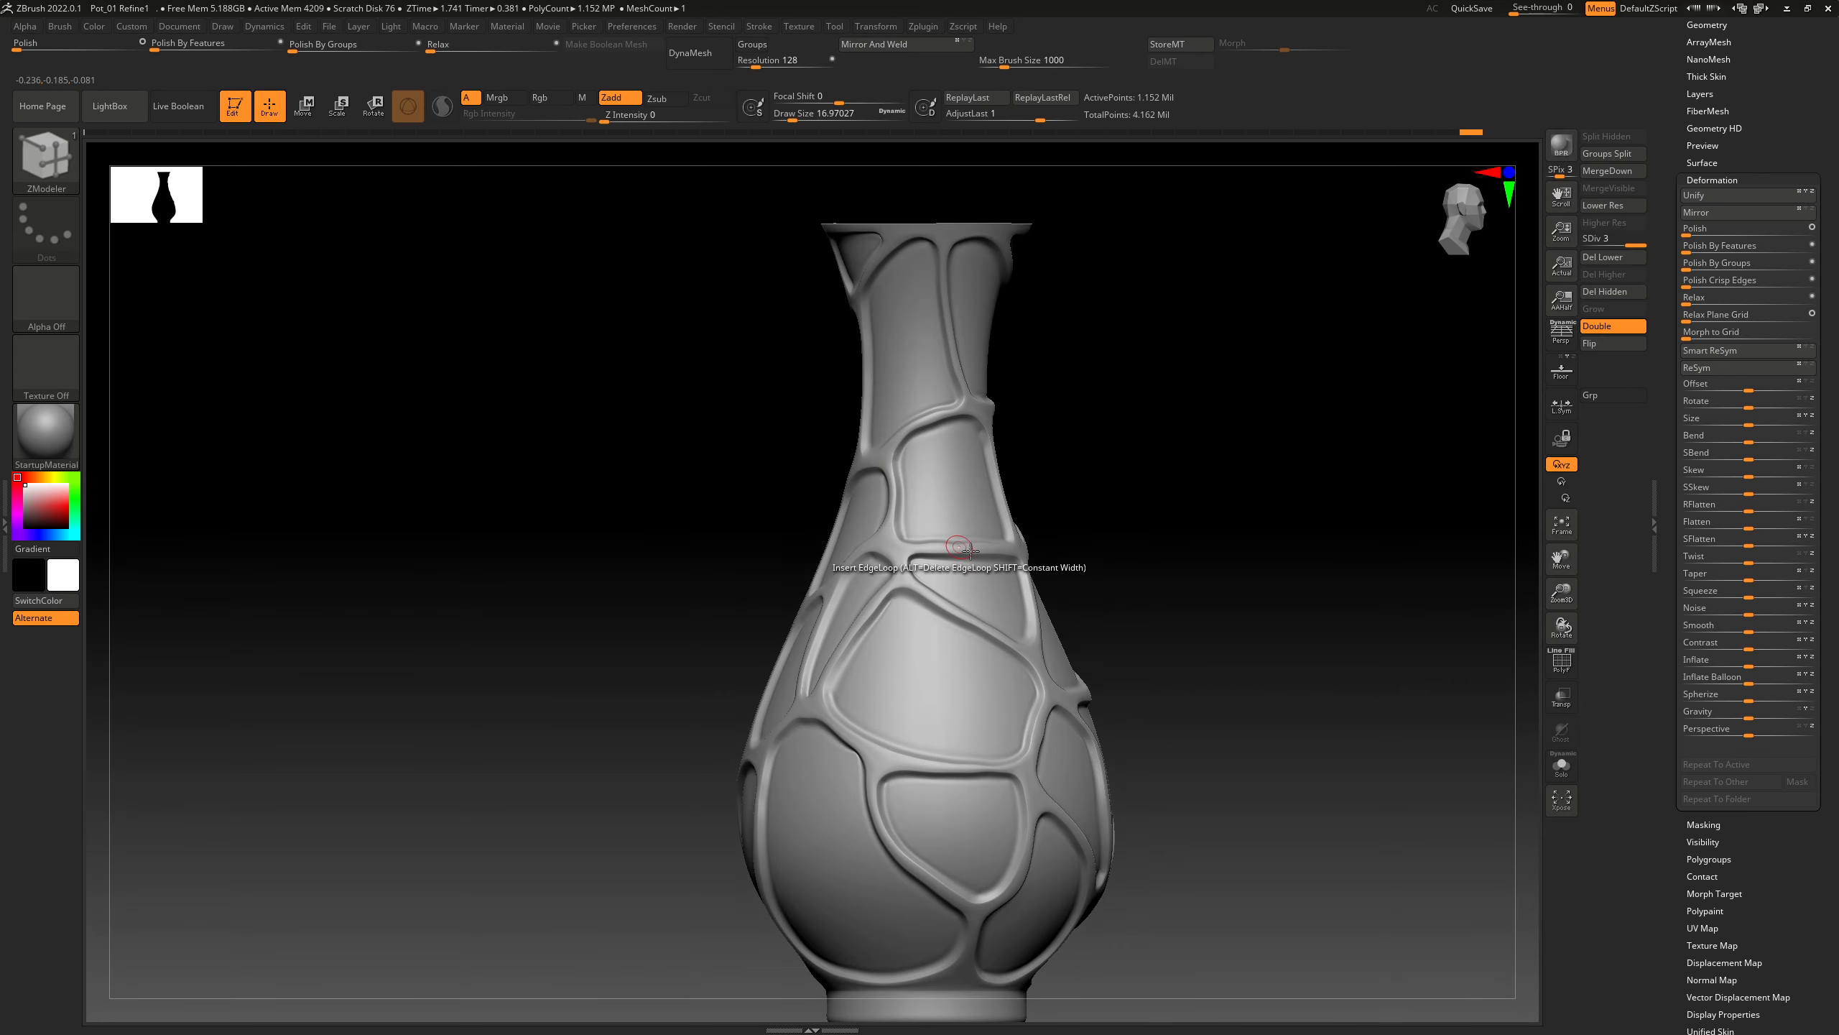
alt+drag(1225, 490, 1194, 472)
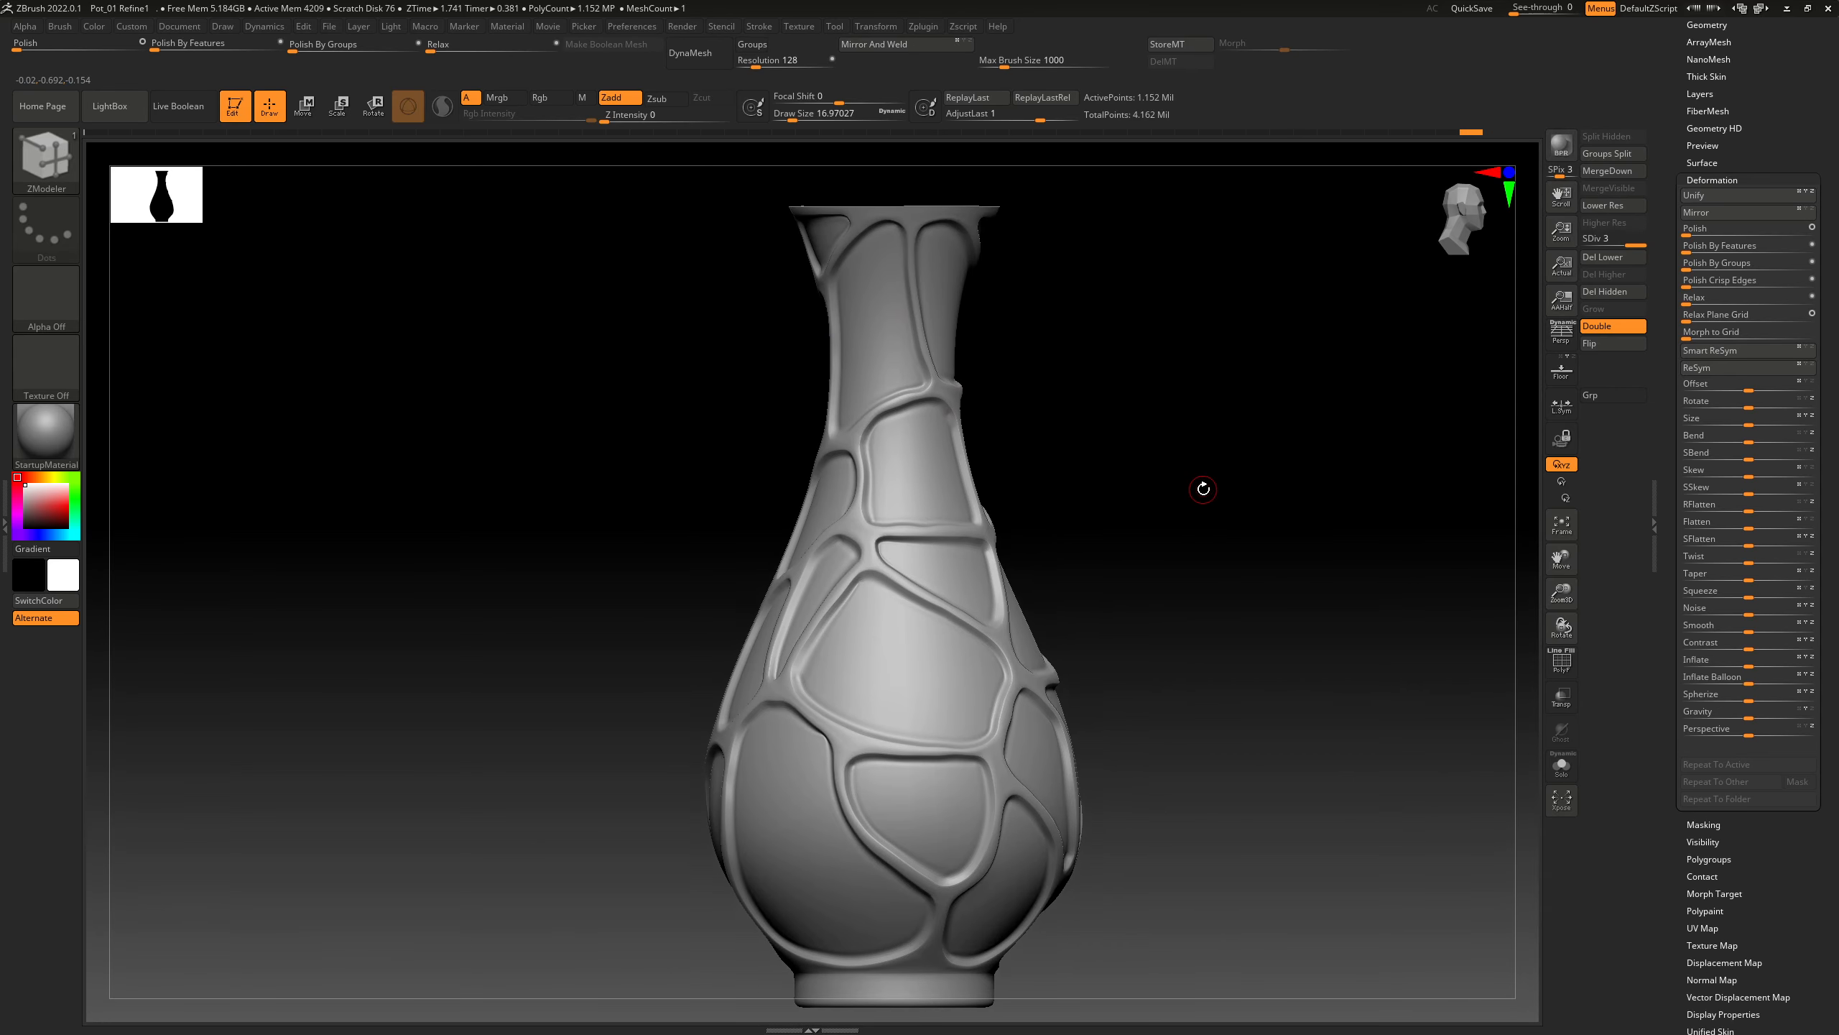
ctrl+right_drag(1203, 489, 1189, 479)
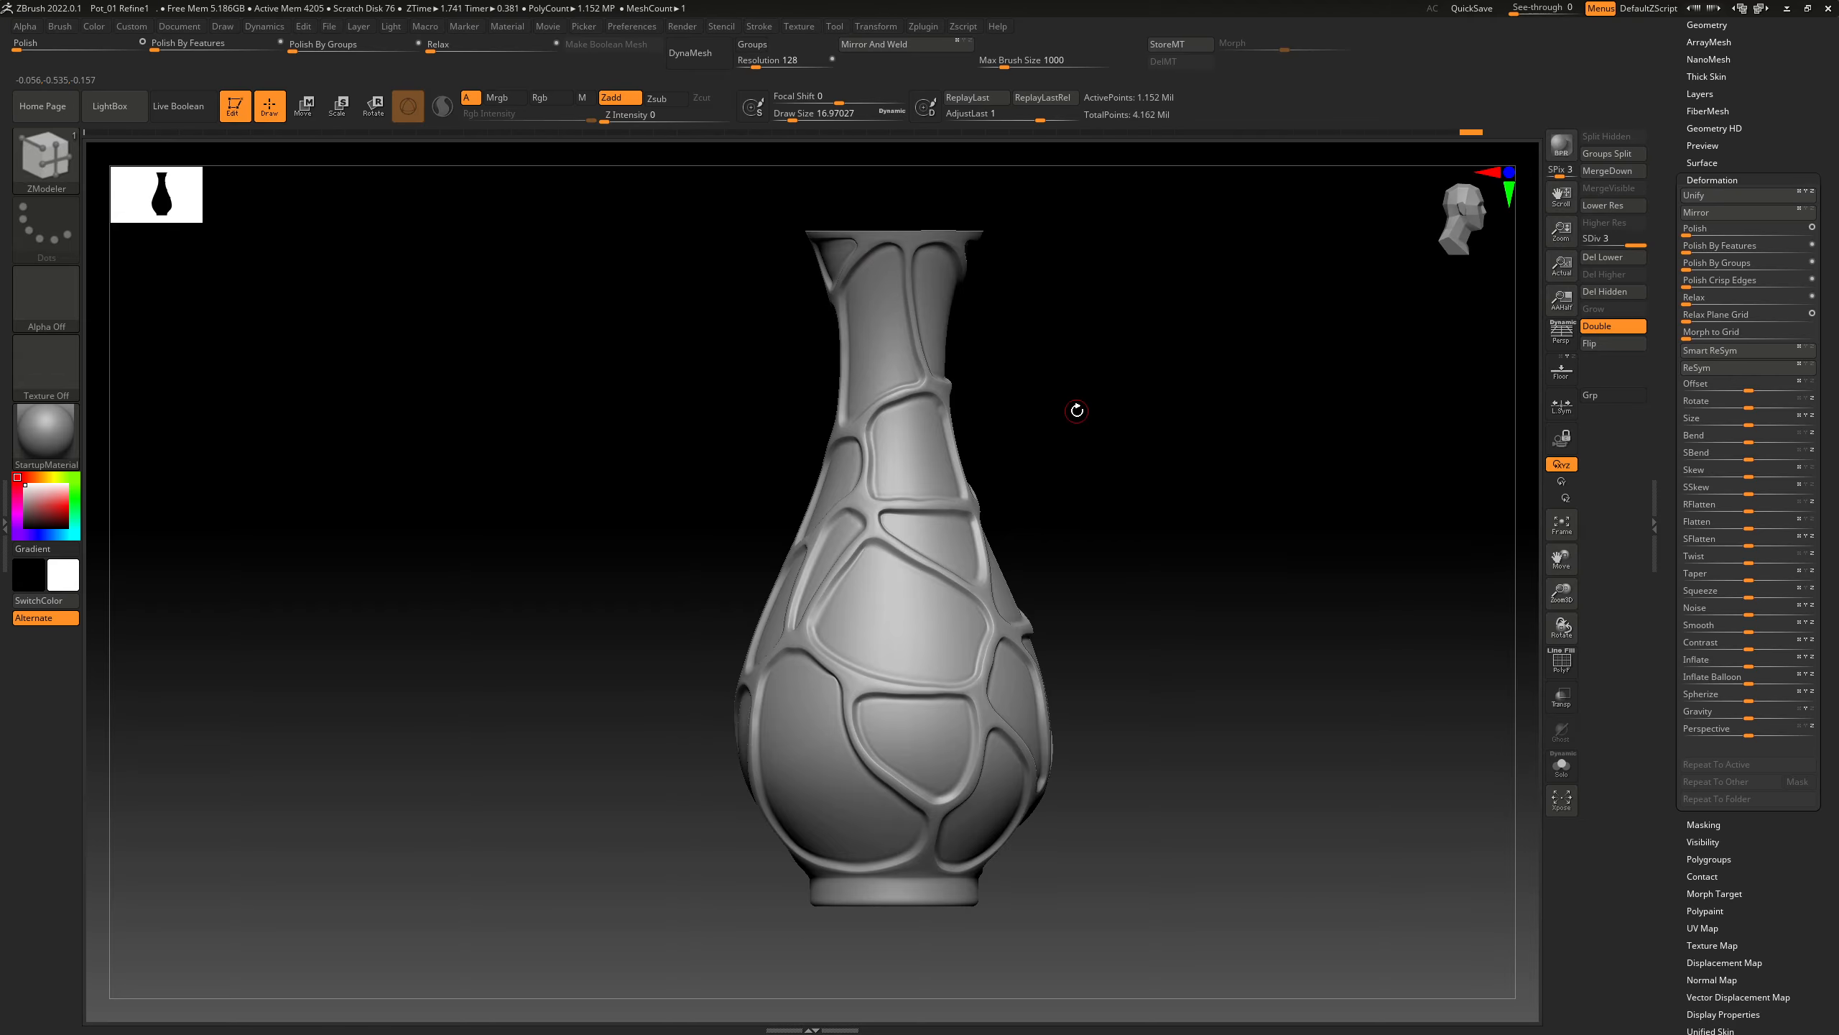
drag(1077, 410, 1164, 361)
Switch to the UV2_ZBrushPolyMesh3D1 tool and examine the concentric grooves in the finished vase's neck cells
scroll(1702, 174, up, 4)
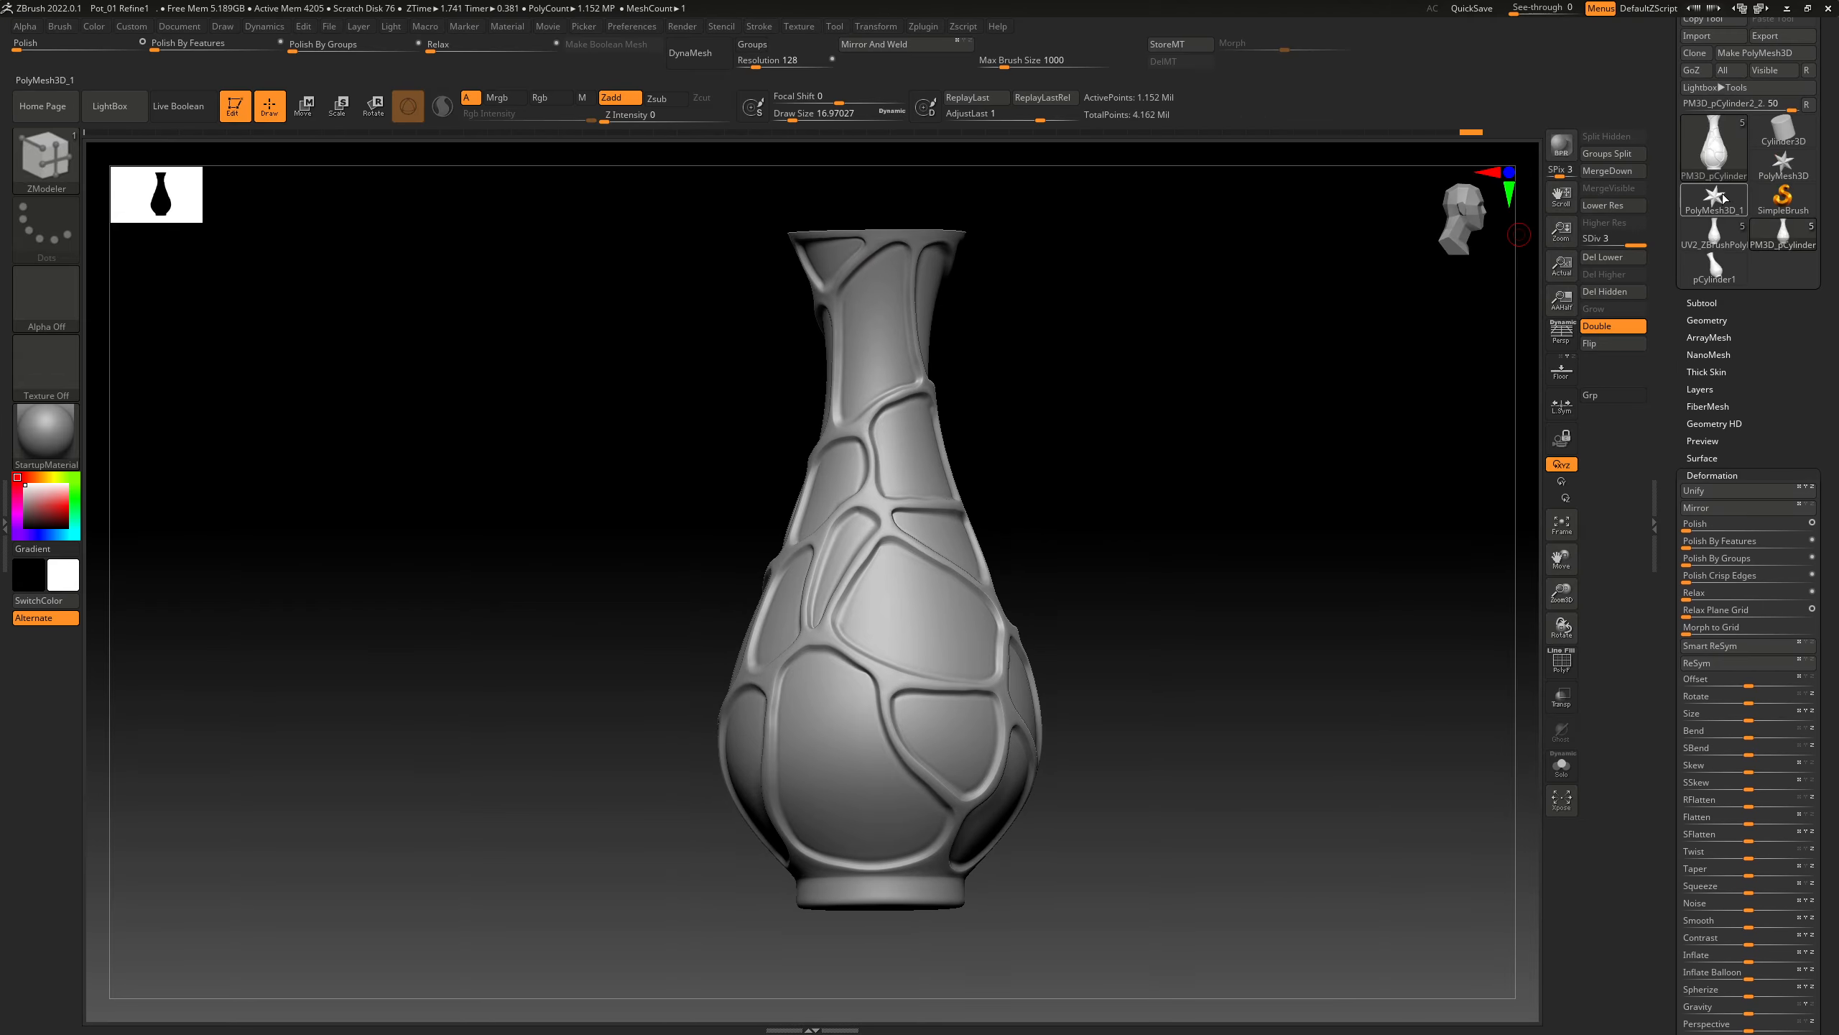
click(1712, 149)
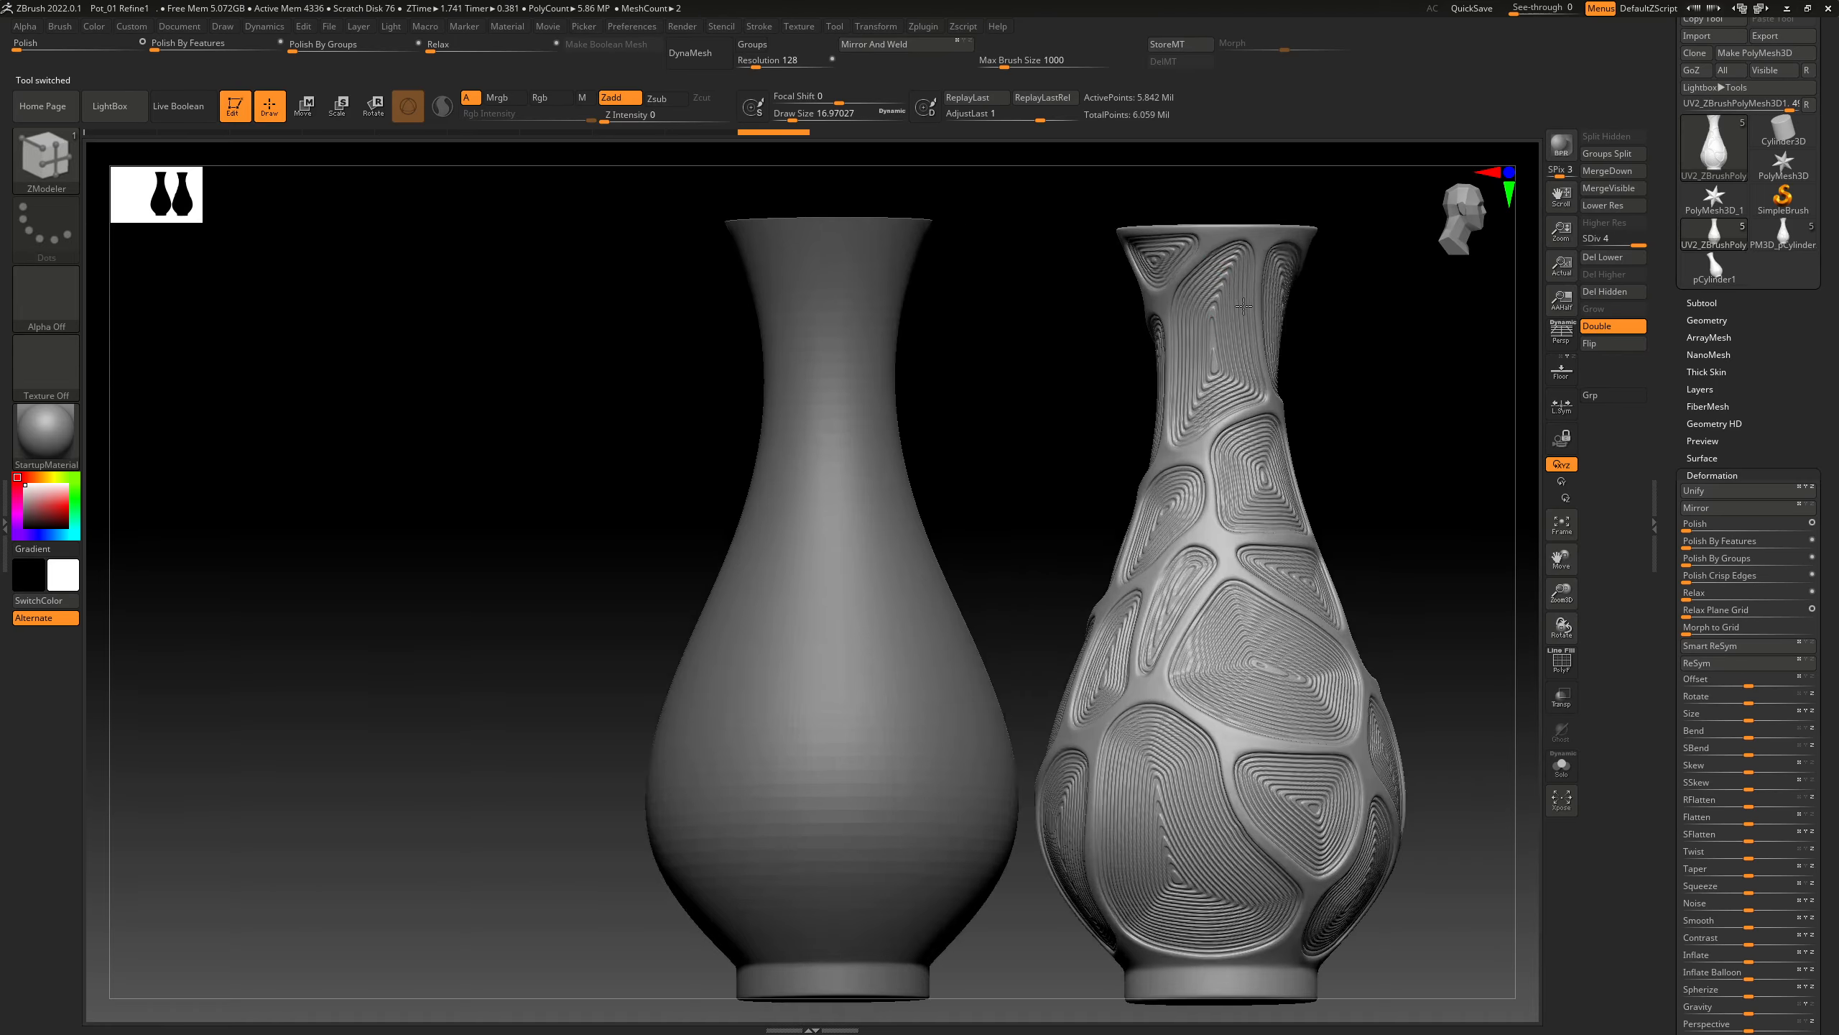
ctrl+right_drag(1244, 306, 1253, 259)
alt+right_drag(1277, 450, 1173, 385)
right_drag(1352, 415, 1404, 406)
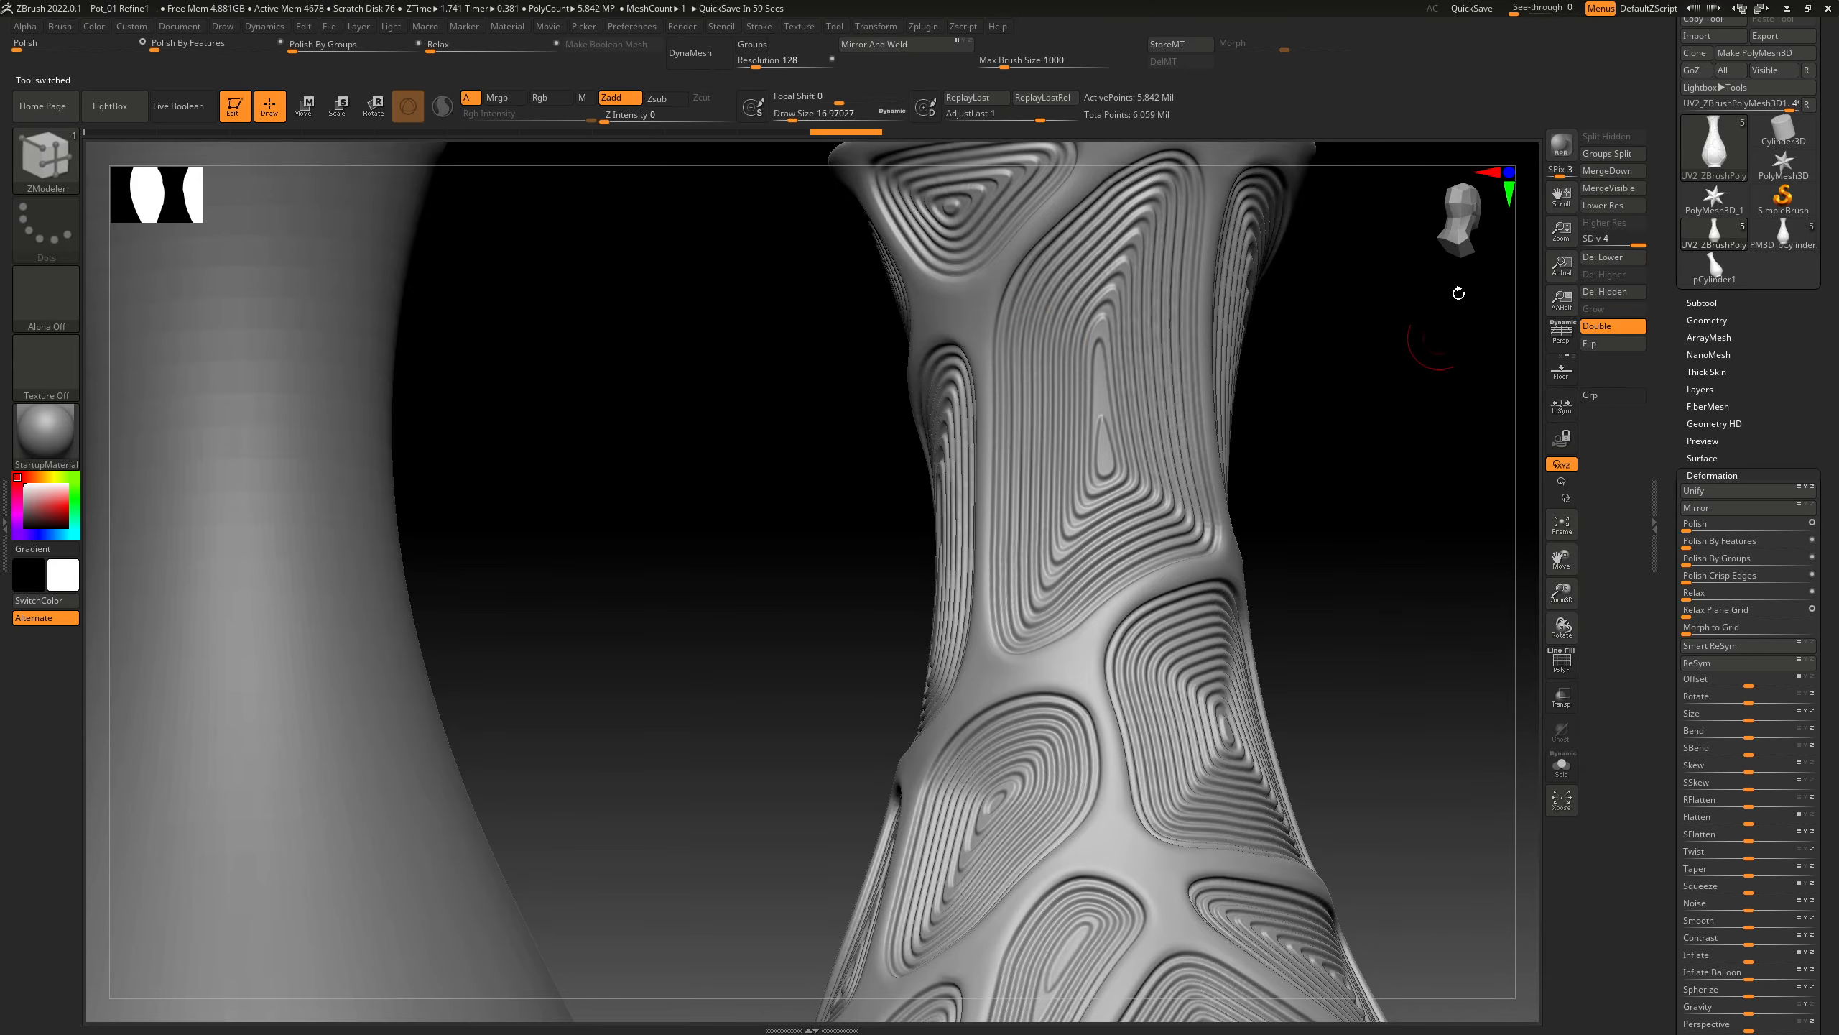
Return to the PM3D_pCylinder2_2 vase and check its polygroups with the wireframe shown
click(1777, 238)
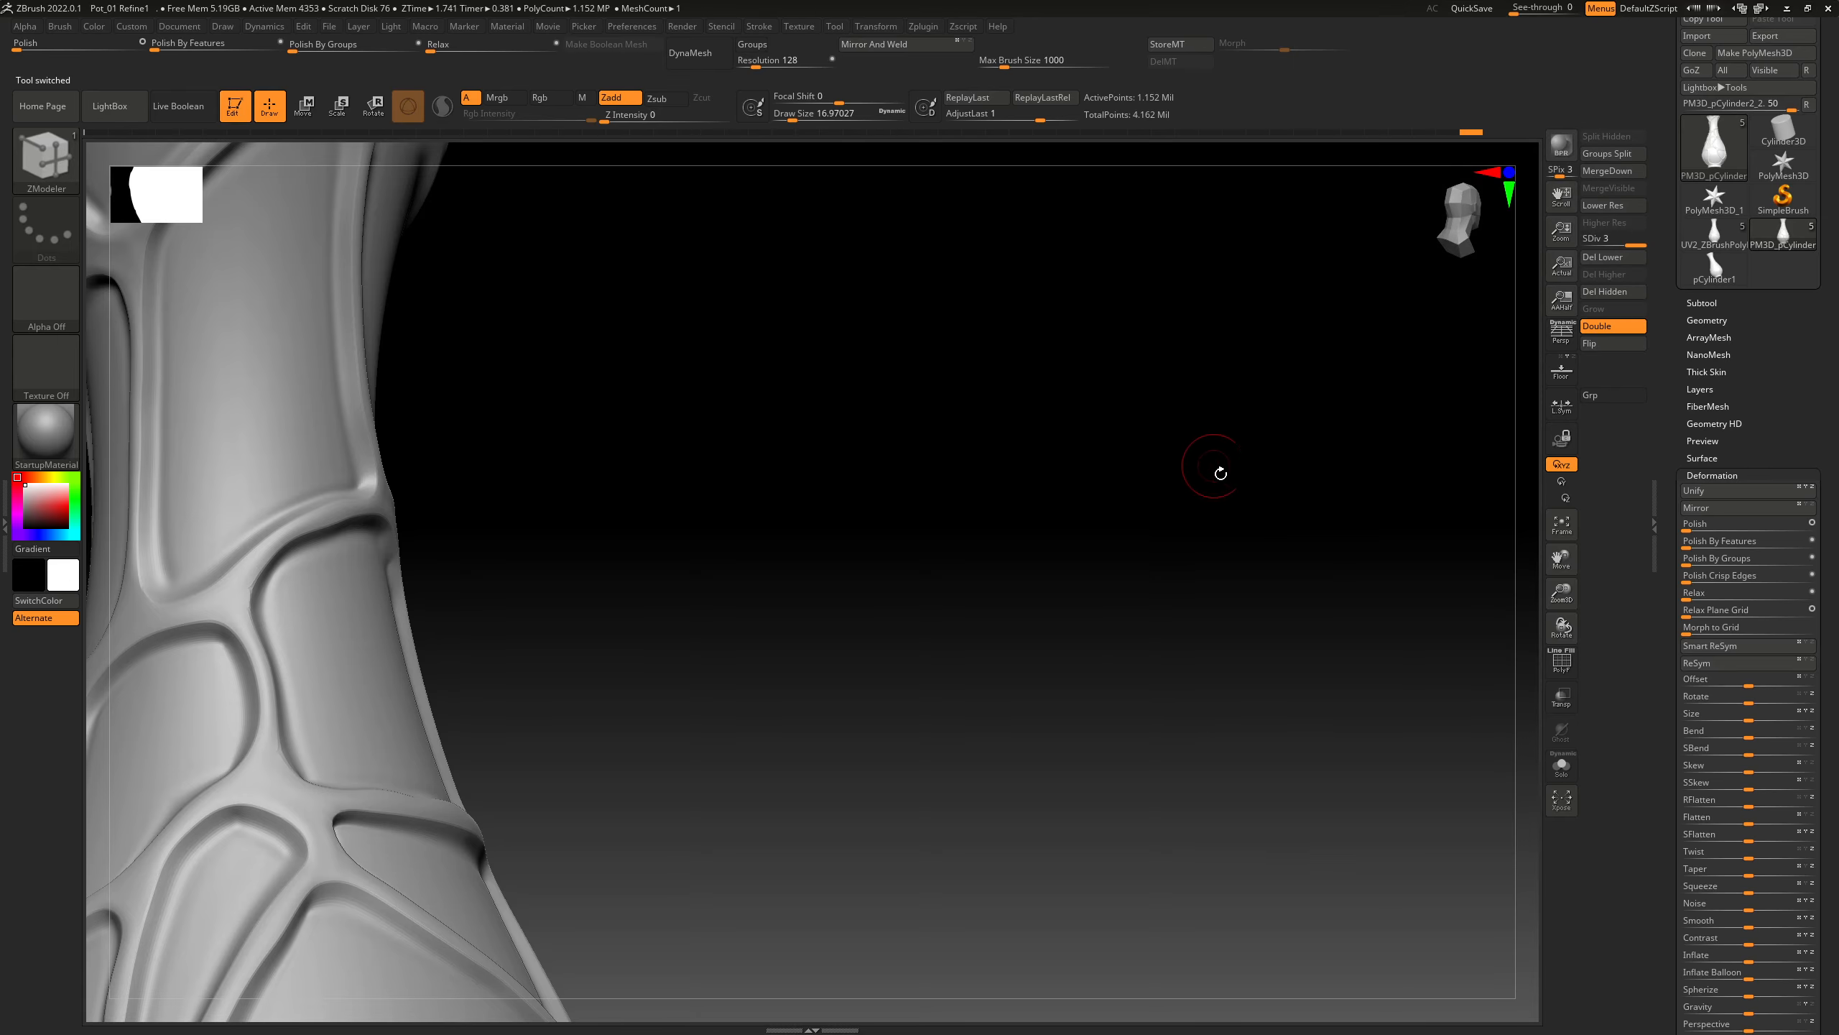
mouse_move(1209, 471)
mouse_down()
mouse_move(1100, 411)
mouse_move(825, 549)
mouse_move(956, 583)
mouse_move(674, 492)
mouse_move(1224, 596)
mouse_move(1184, 521)
mouse_up()
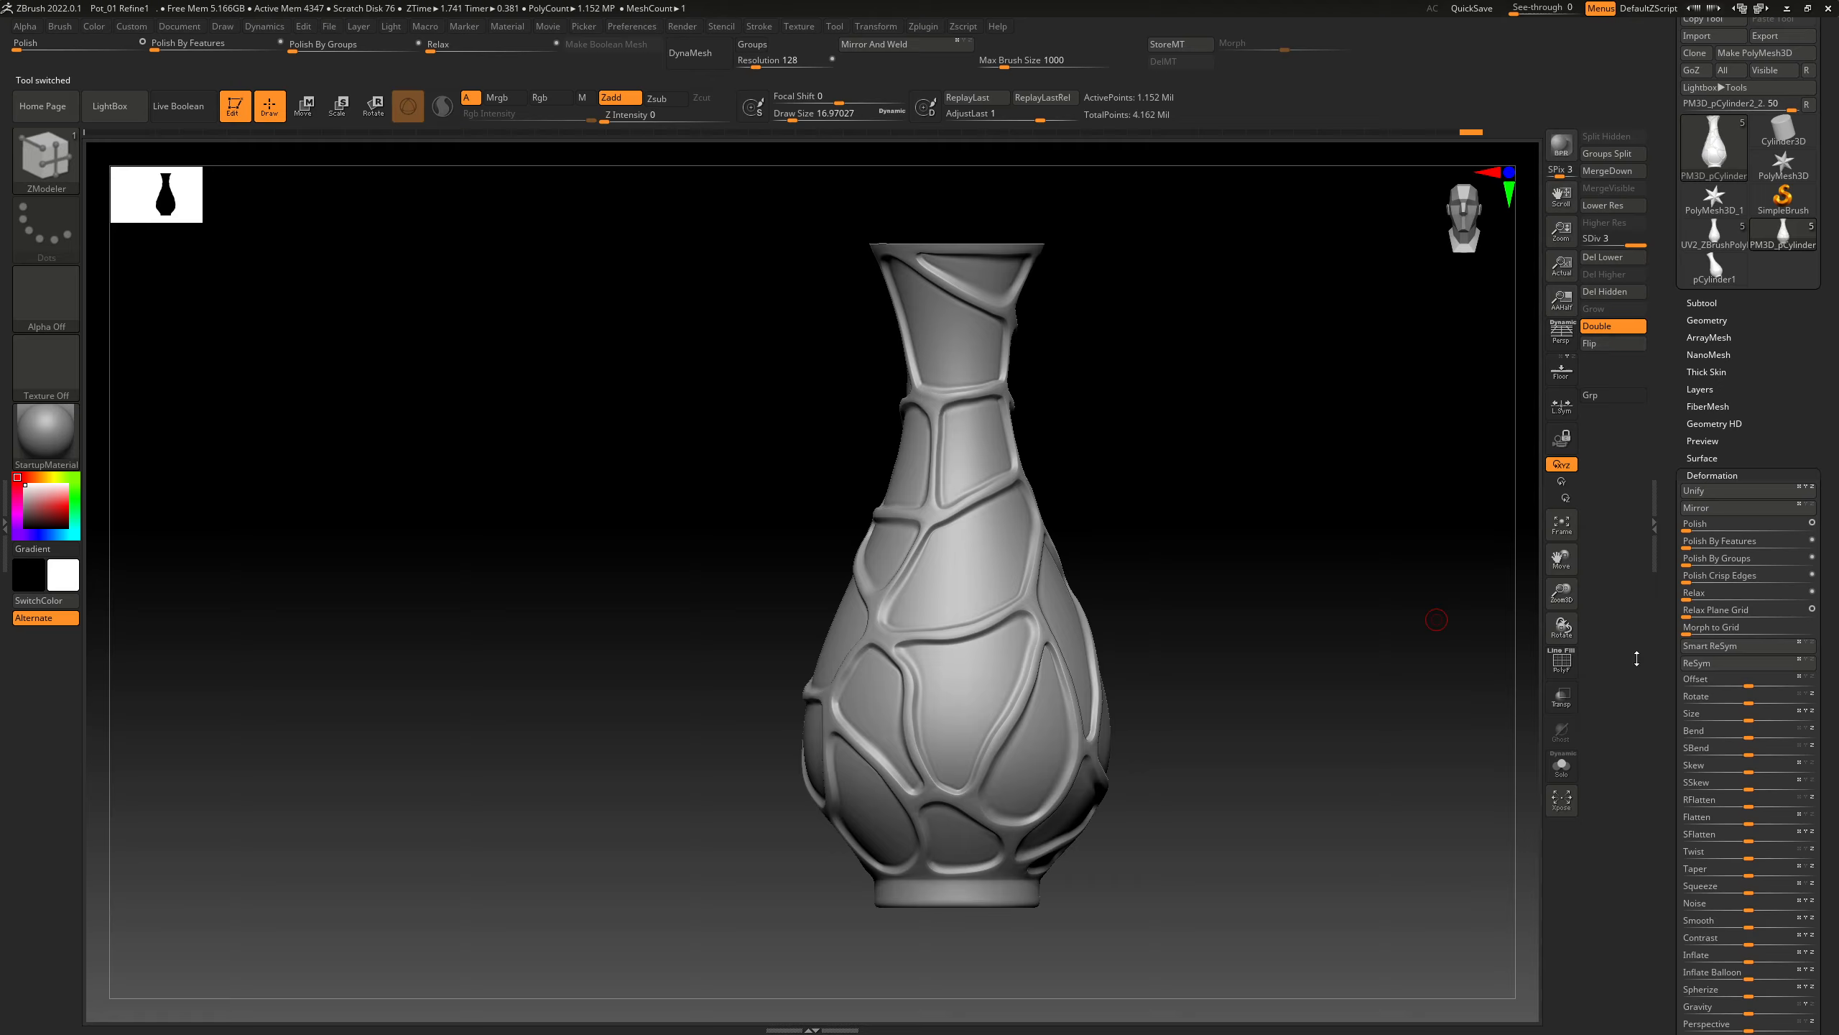
click(1561, 661)
alt+drag(1437, 620, 1520, 666)
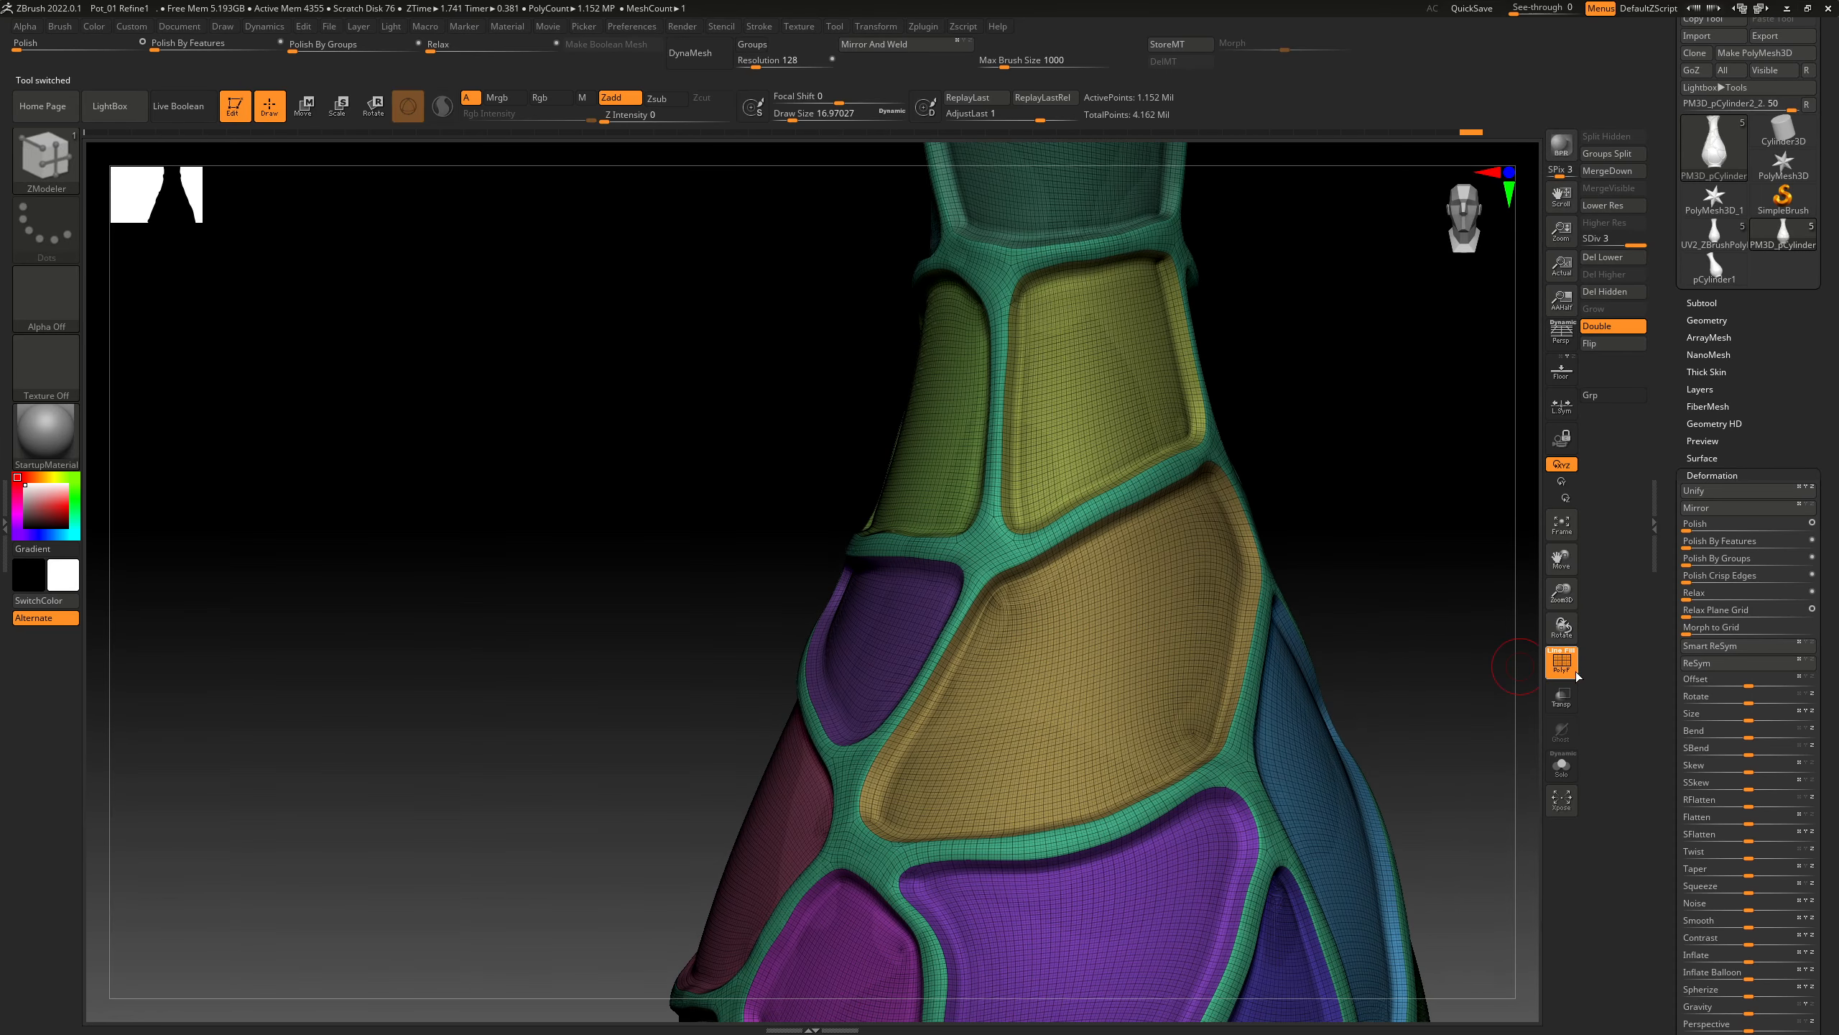
click(1573, 672)
mouse_move(1380, 510)
alt+mouse_down()
mouse_move(1261, 460)
mouse_move(1216, 465)
alt+mouse_up()
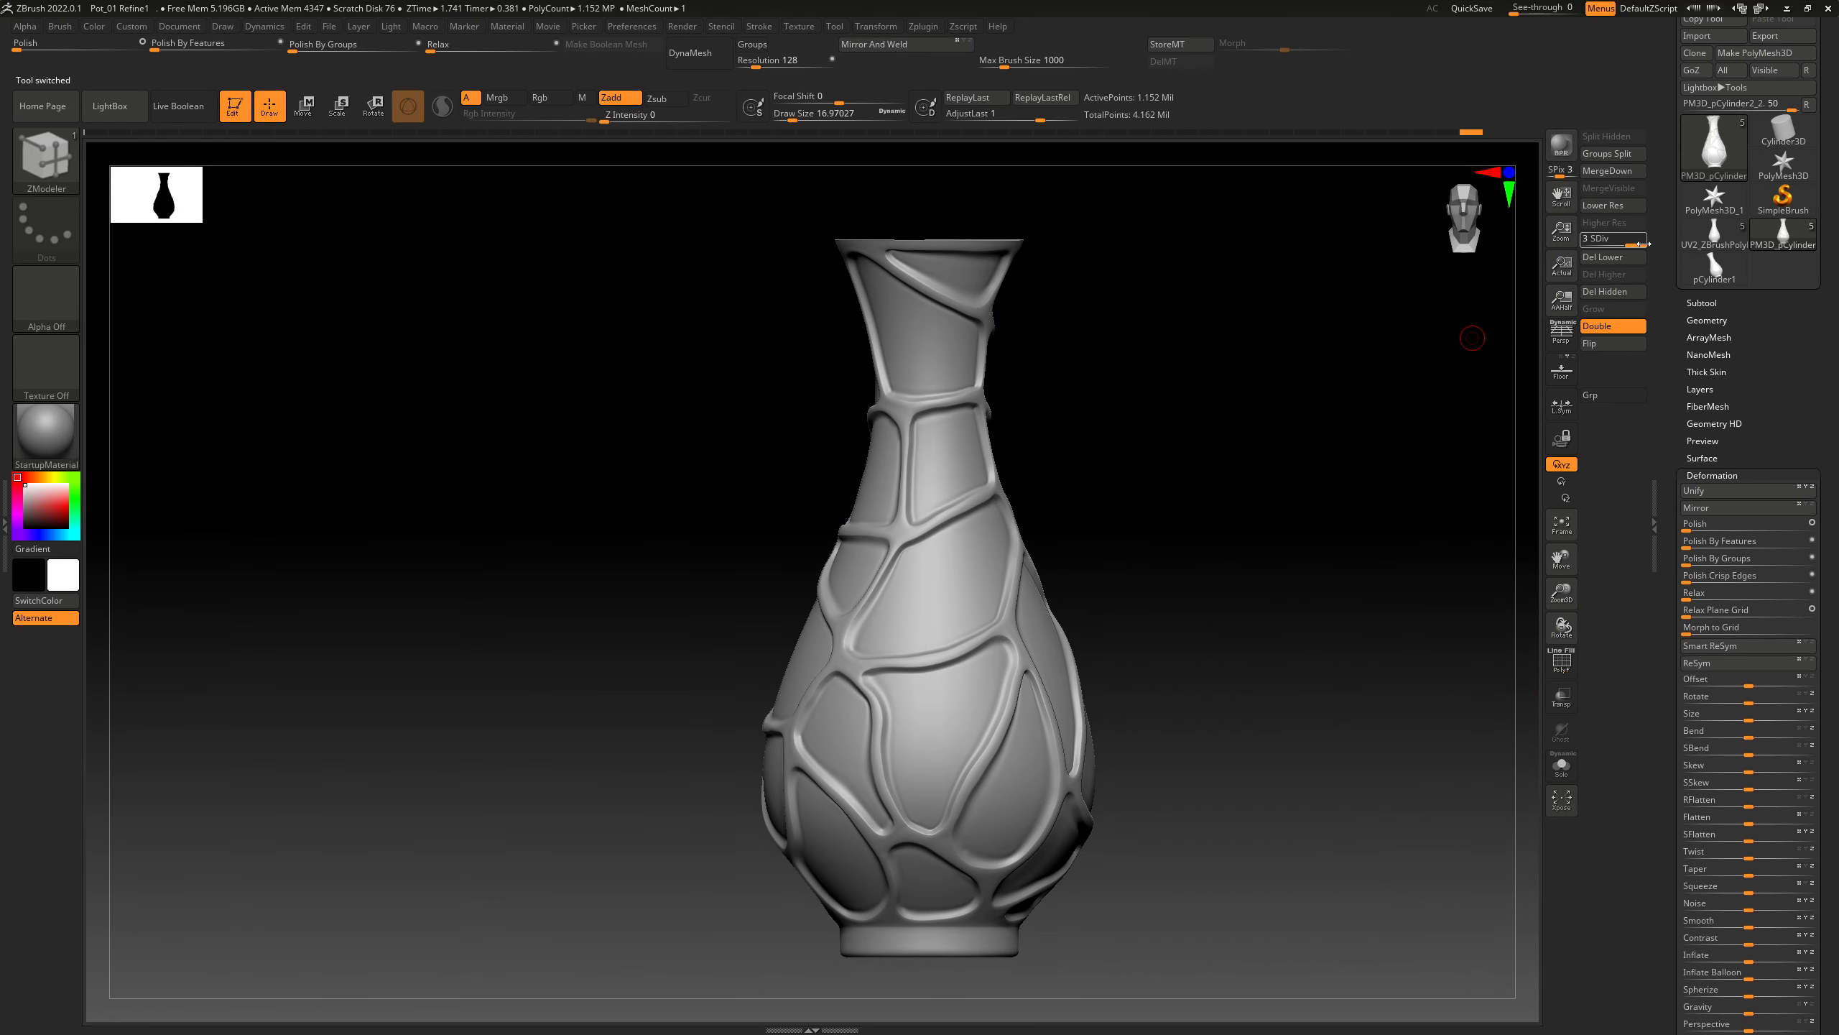
Drop the vase to subdivision level 1 and unwrap it with UV Master using Polygroups, with Symmetry off
drag(1574, 246, 1573, 247)
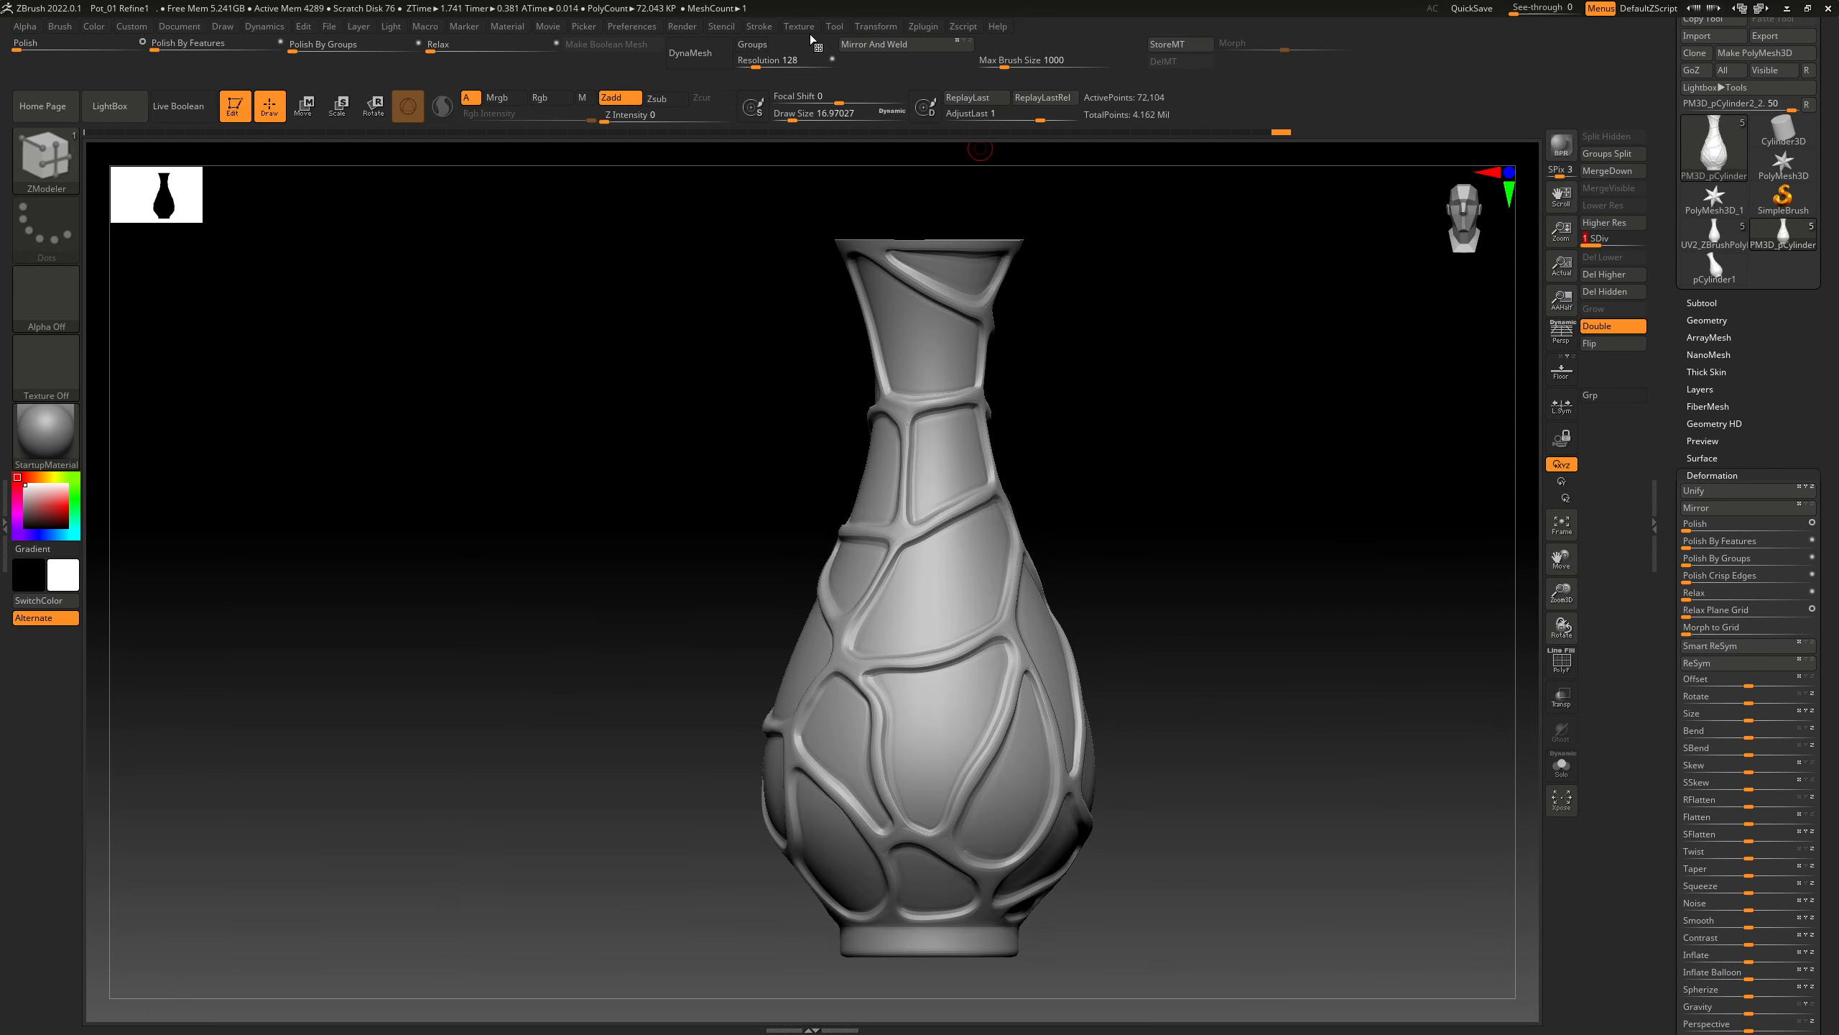
click(872, 27)
click(934, 29)
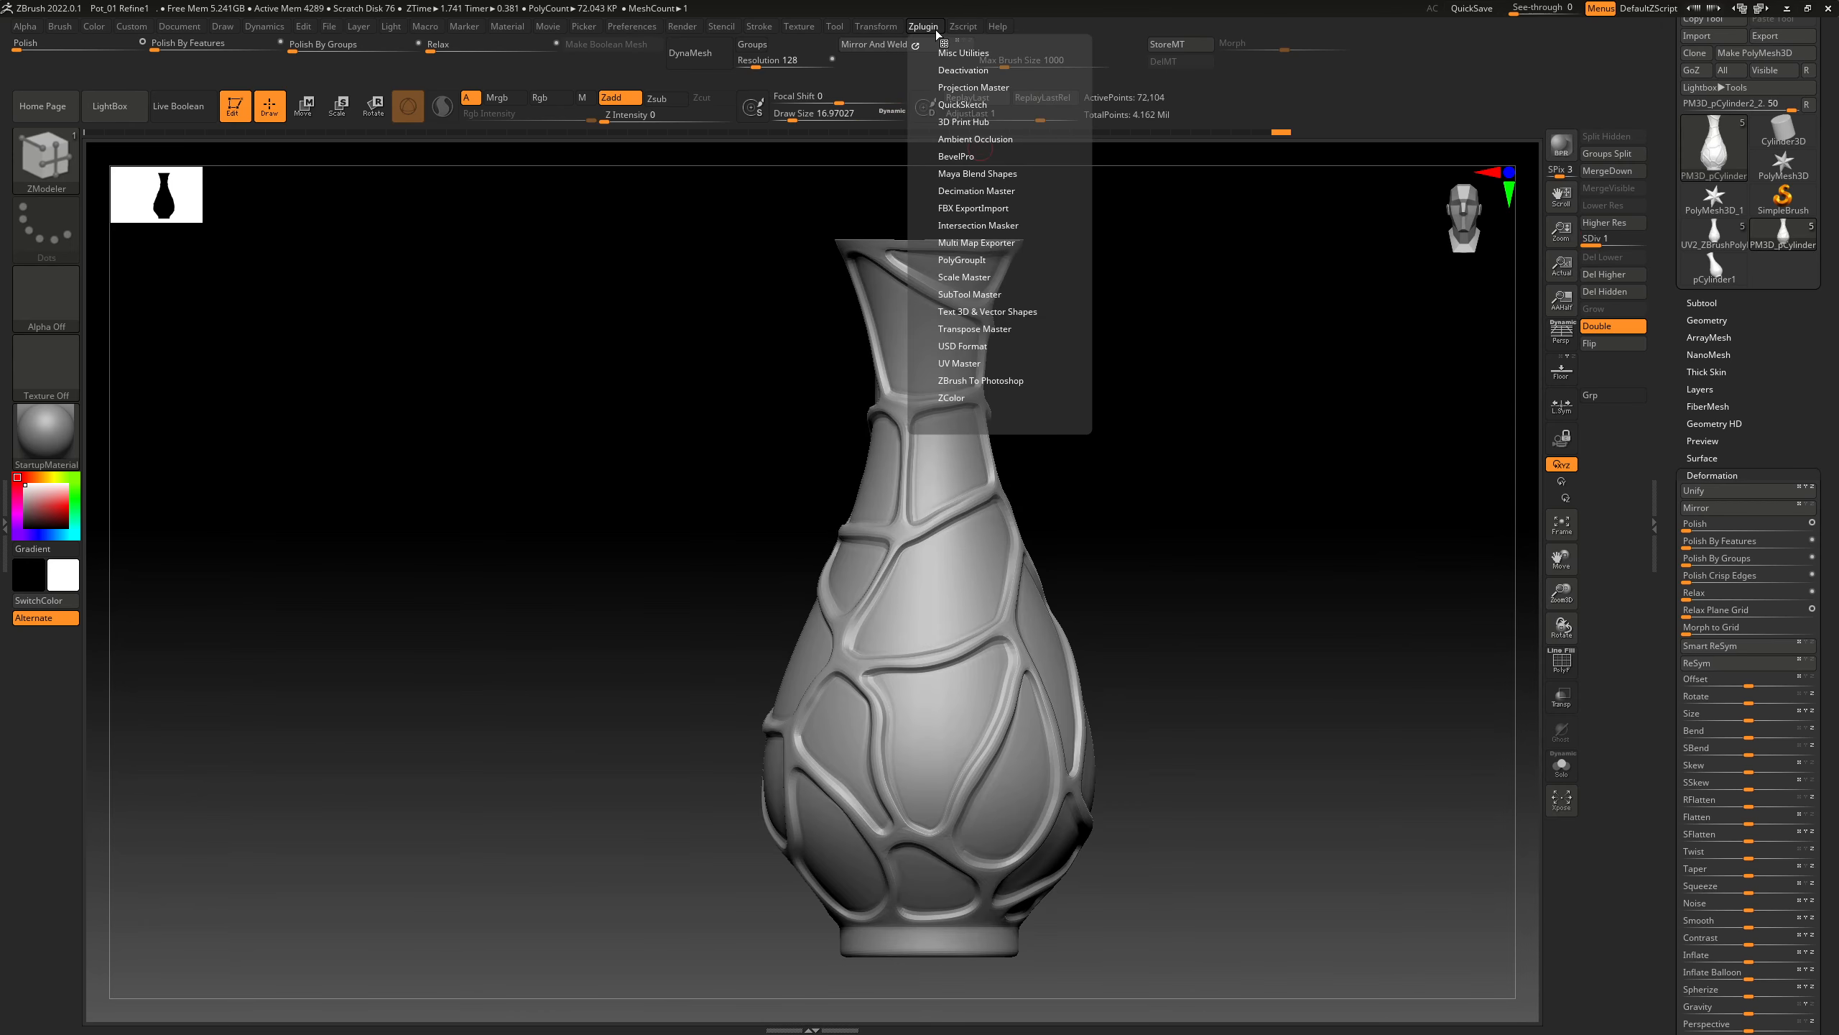
click(971, 363)
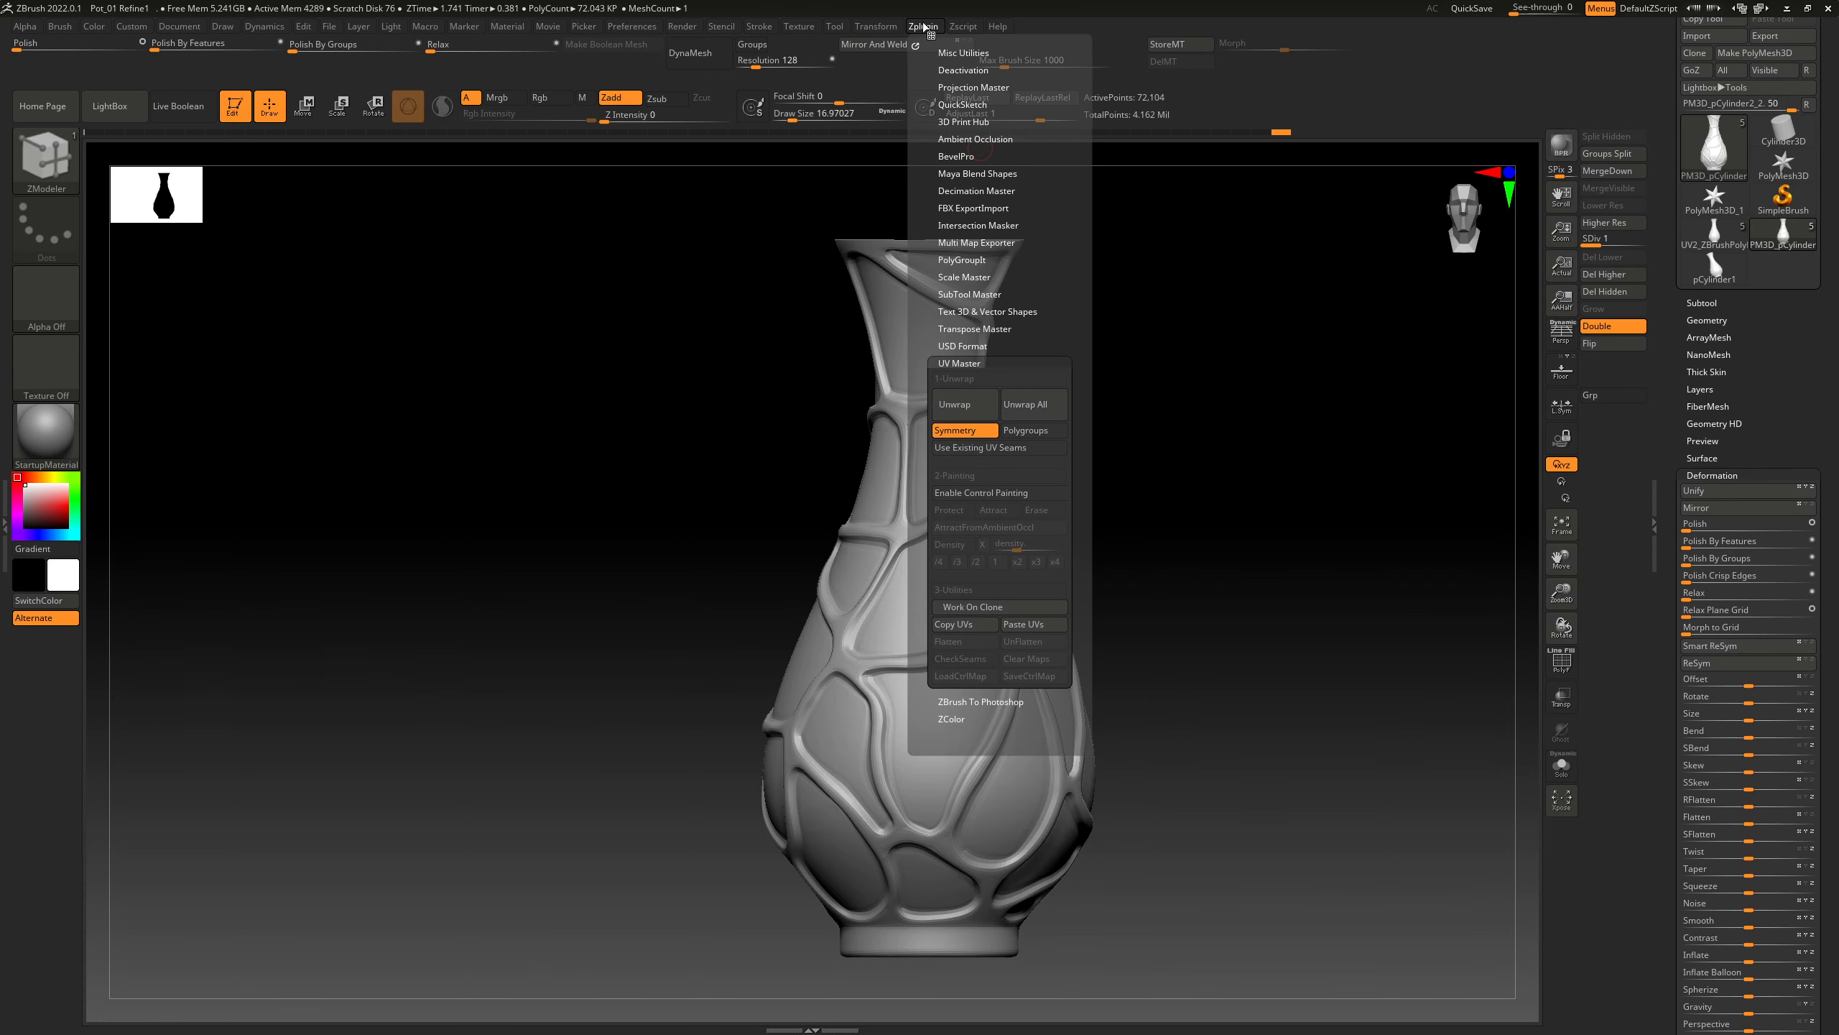
click(980, 432)
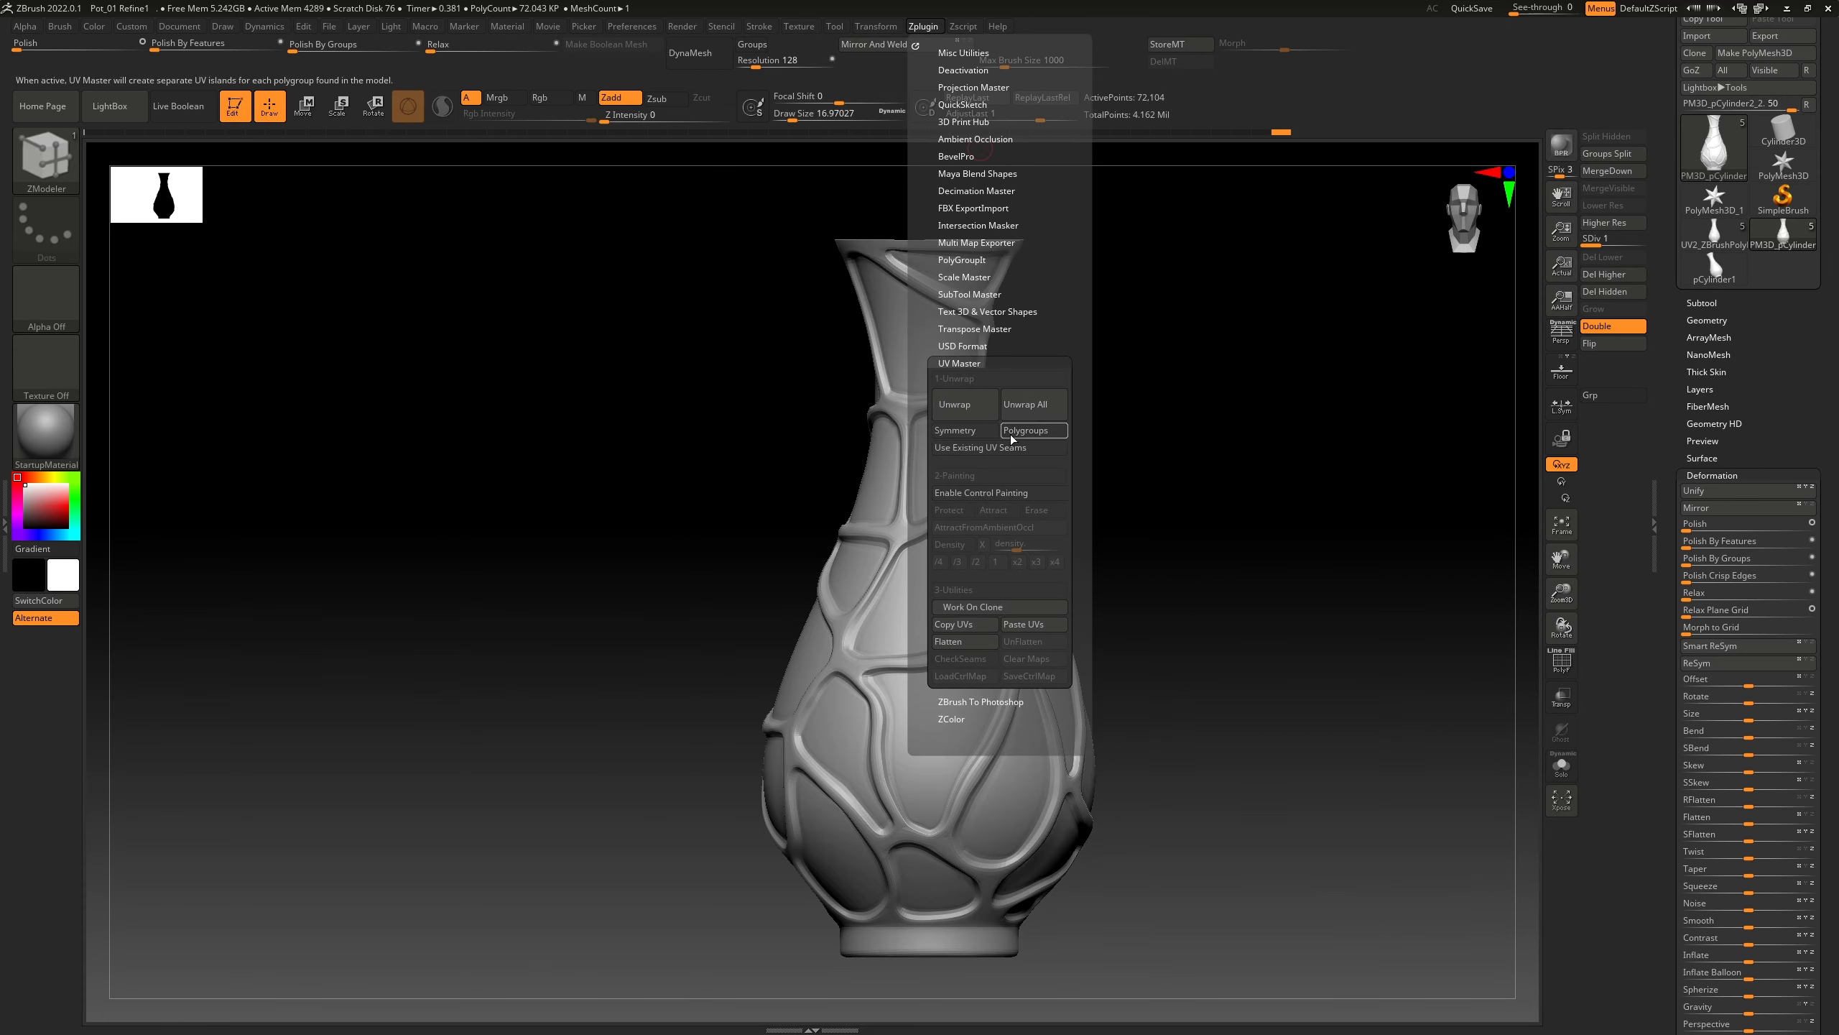
click(1034, 432)
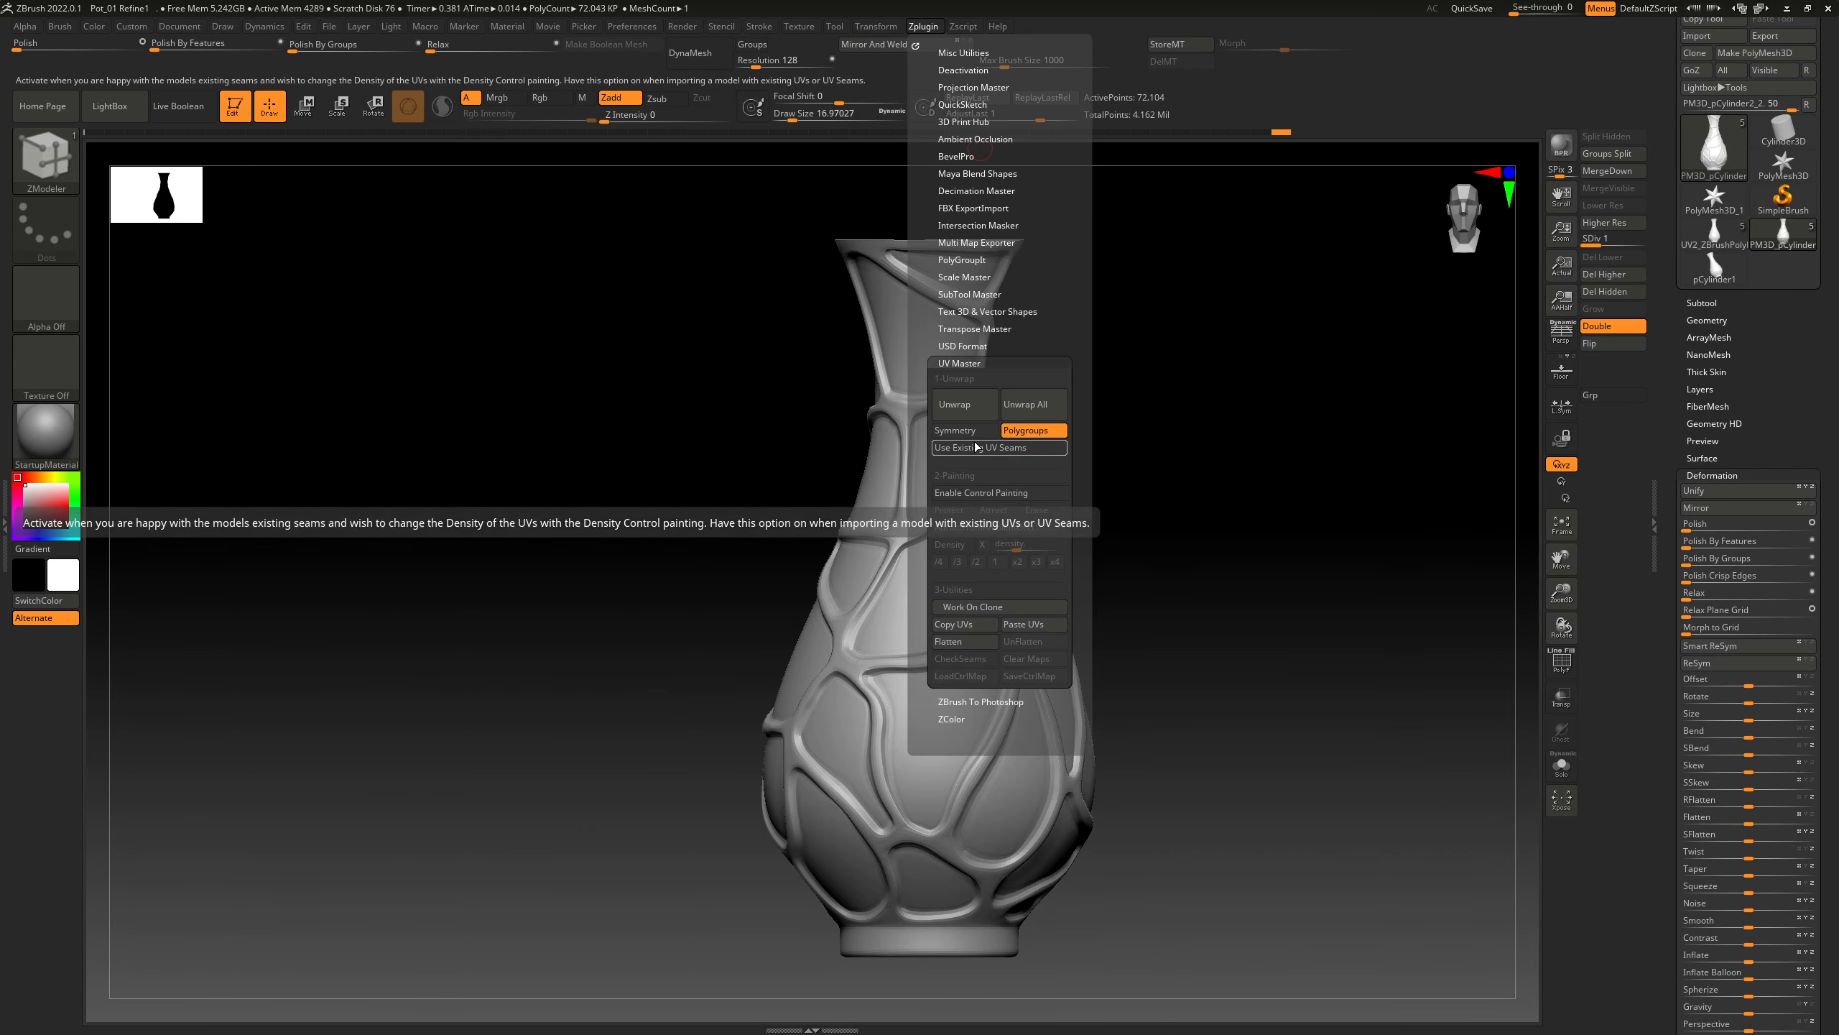
click(954, 404)
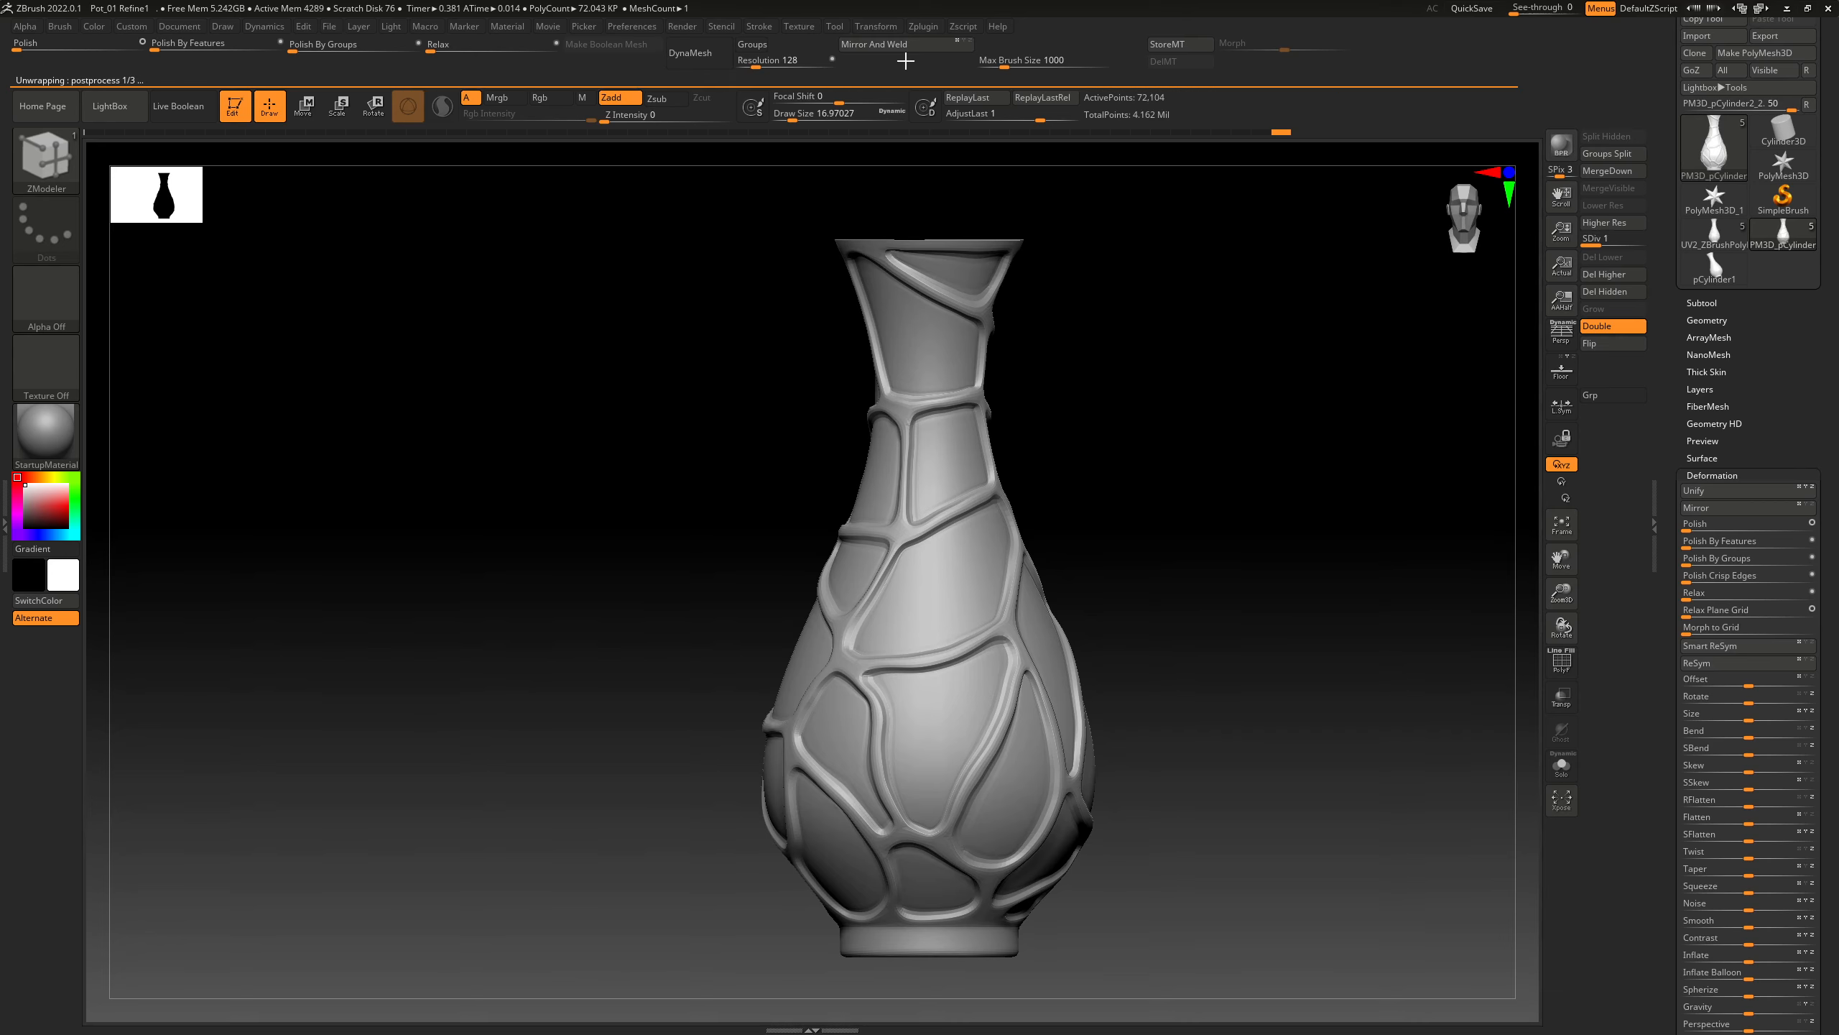
Raise the unwrapped vase to subdivision level 3 and delete its lower subdivision levels
click(937, 29)
click(975, 641)
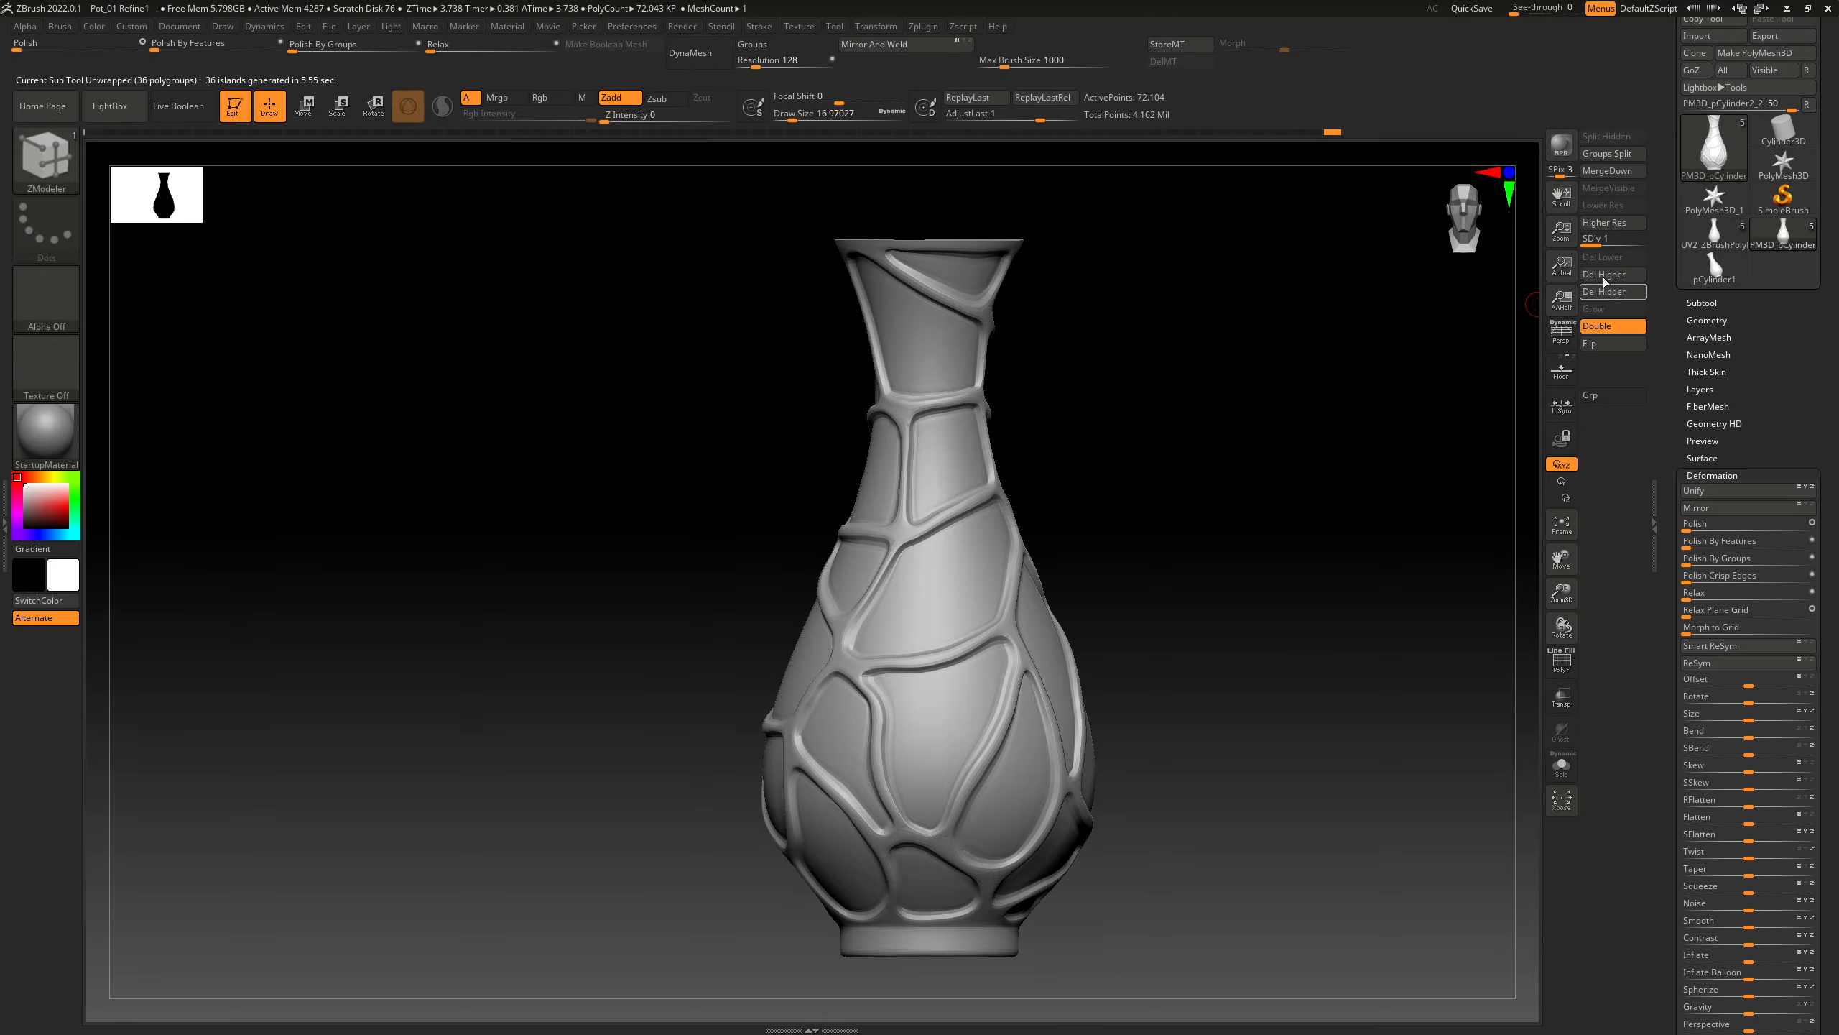
click(1644, 244)
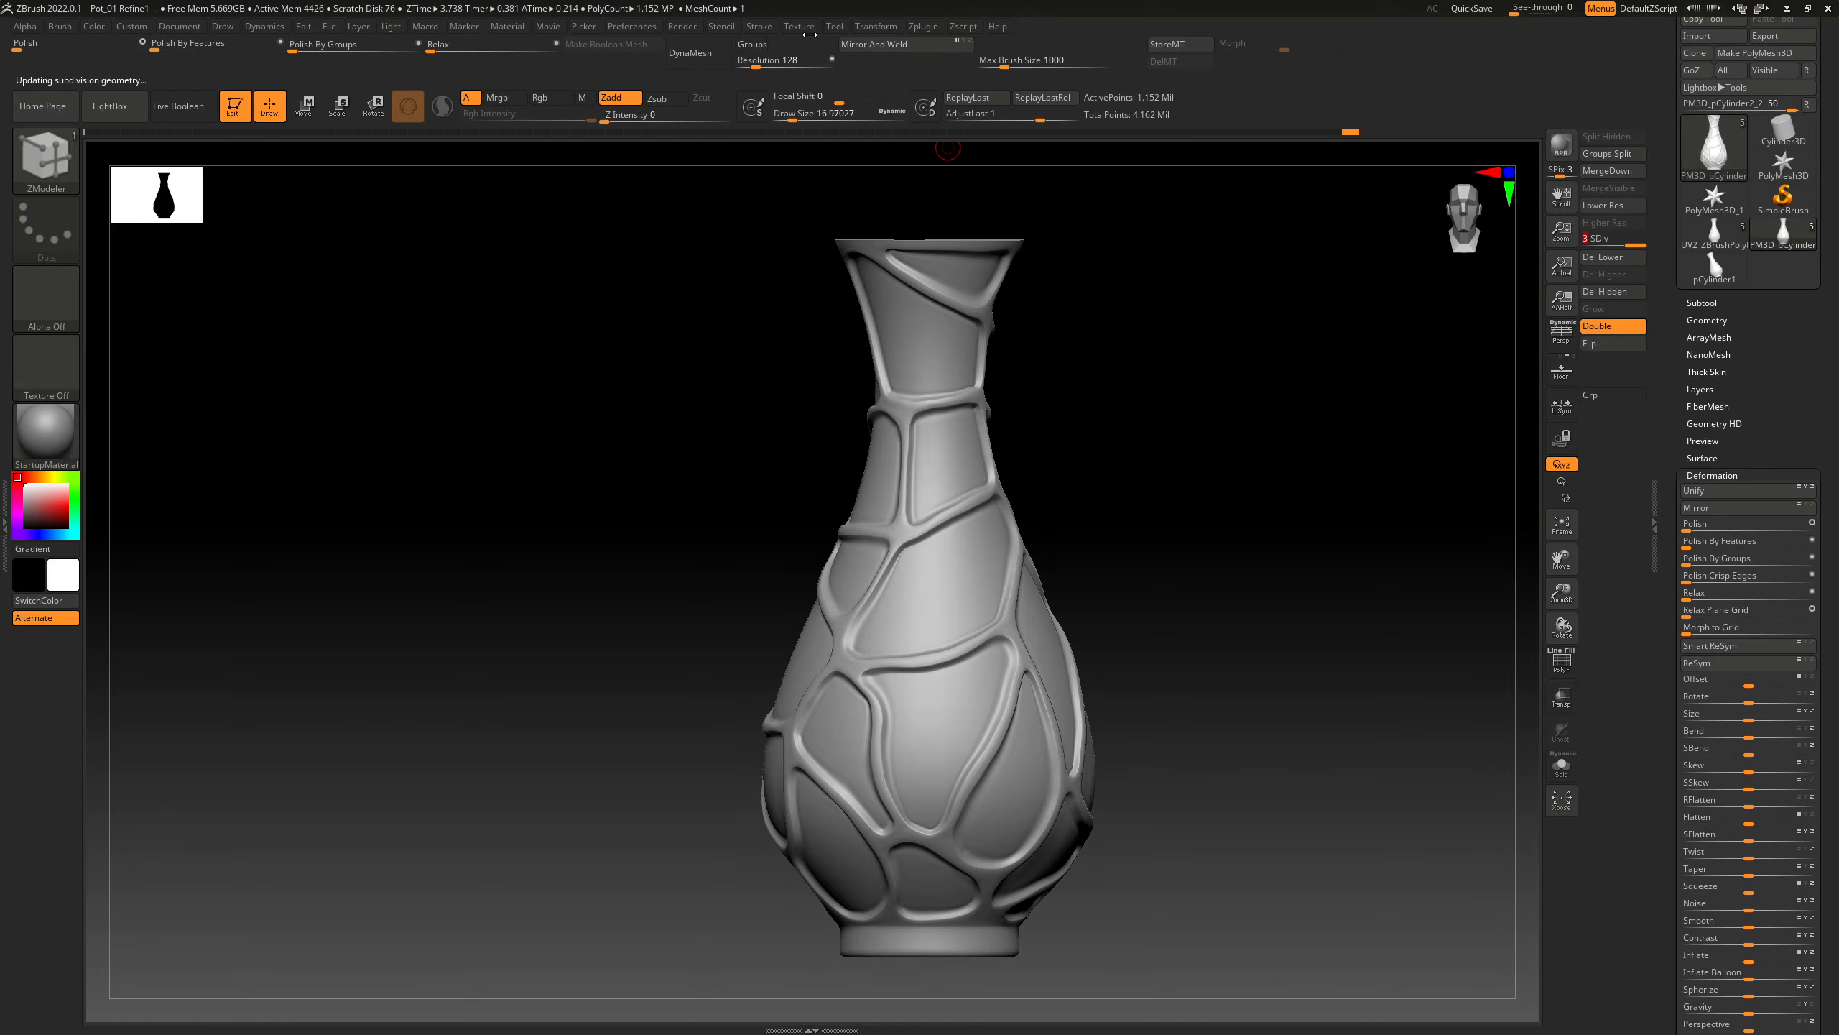
click(859, 29)
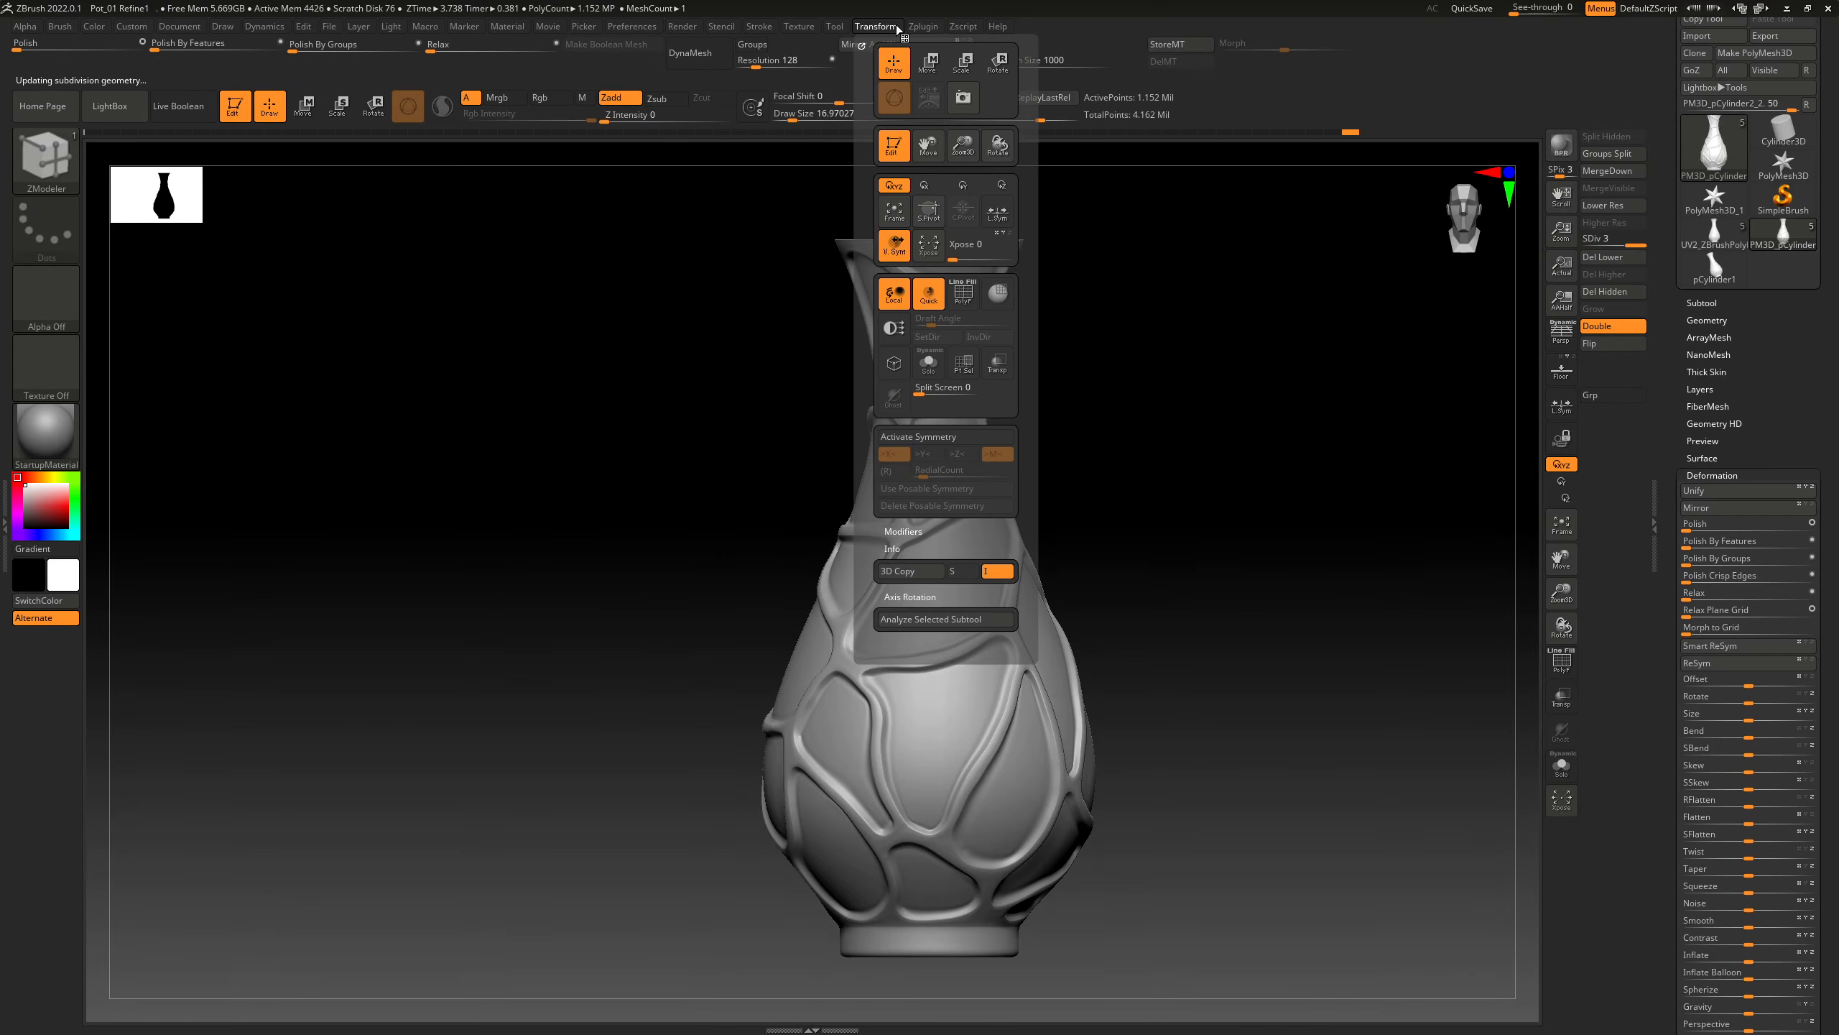
click(964, 642)
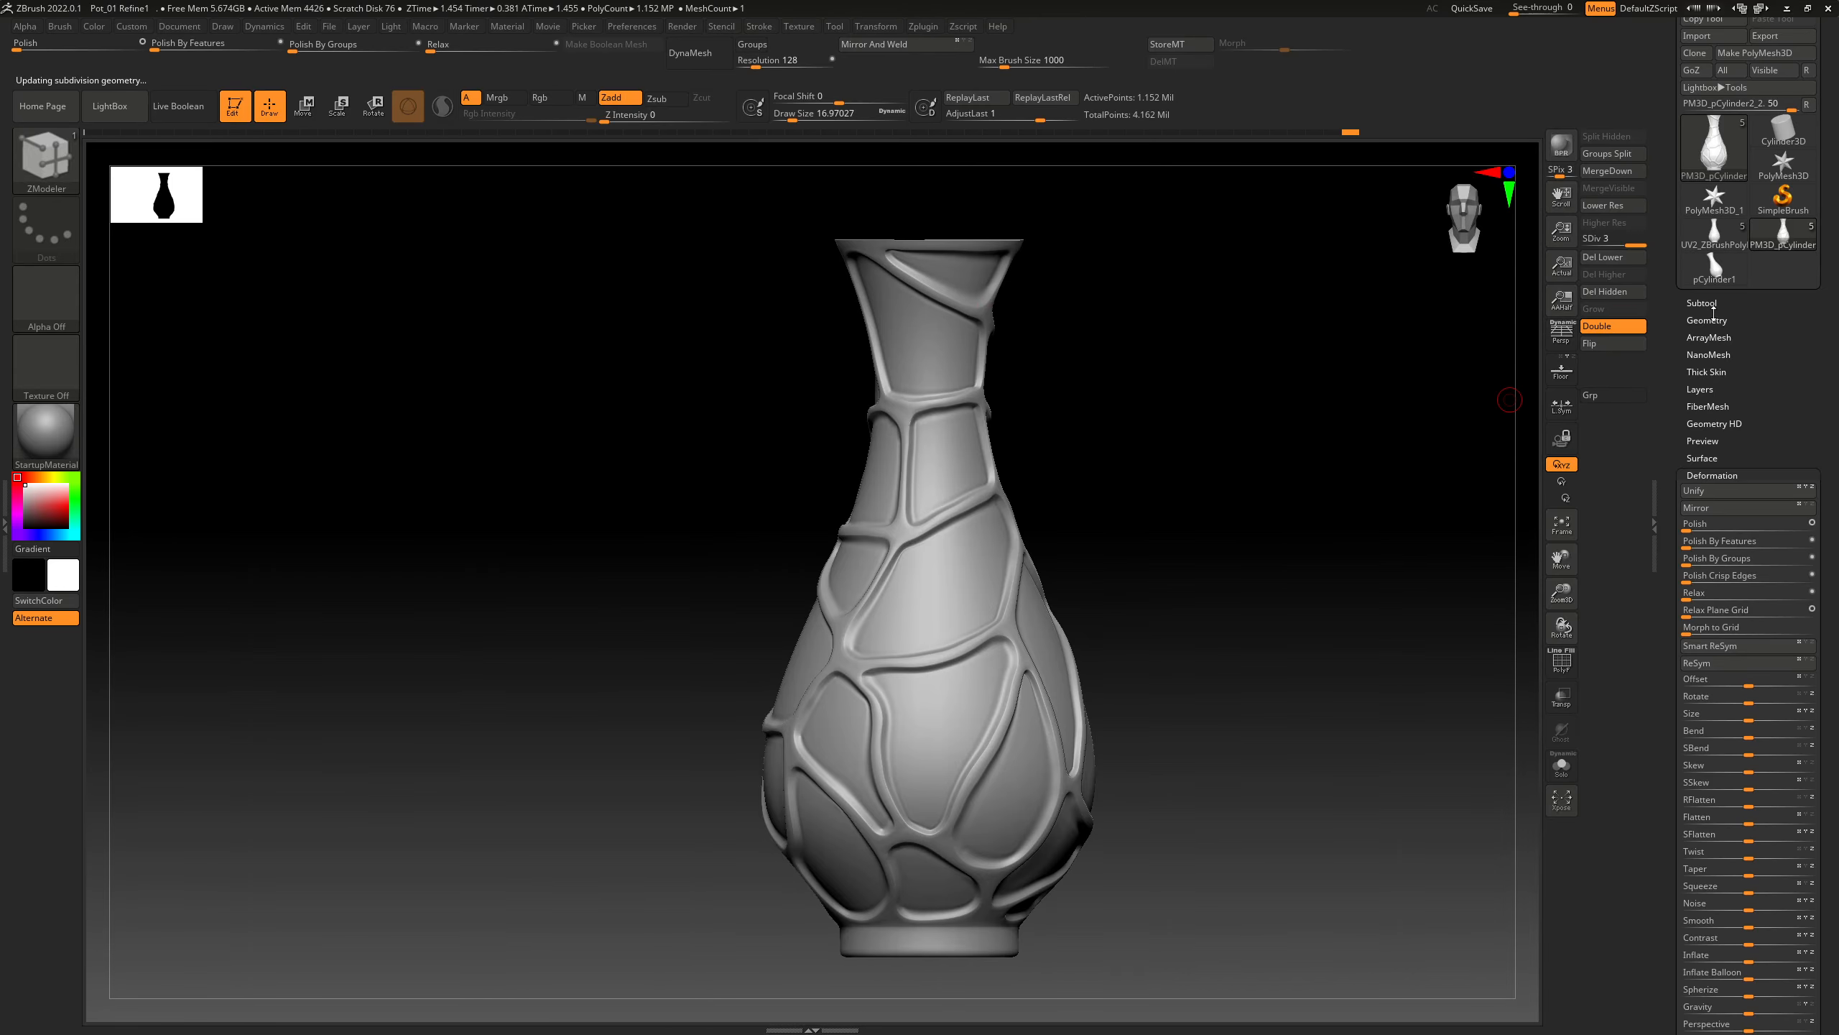
click(1624, 263)
Flatten the unwrapped vase with UV Master and examine the UV islands of the cells and strips
click(912, 27)
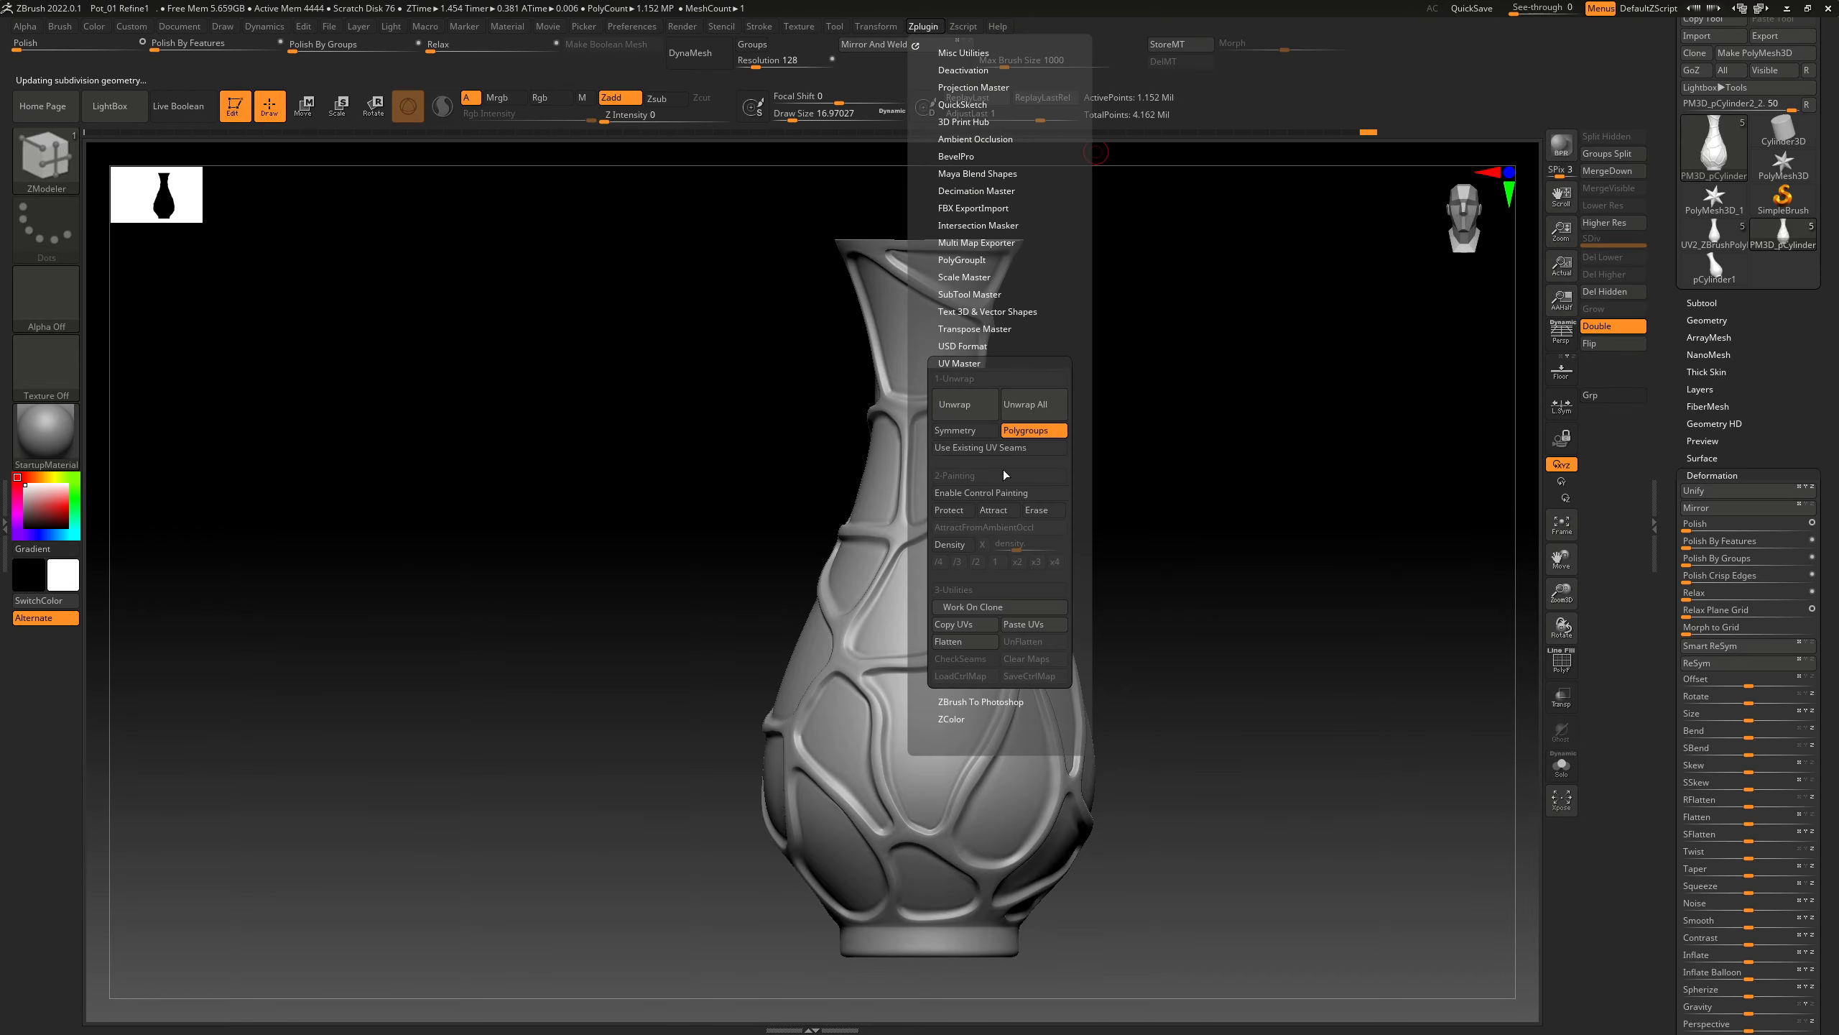
click(983, 643)
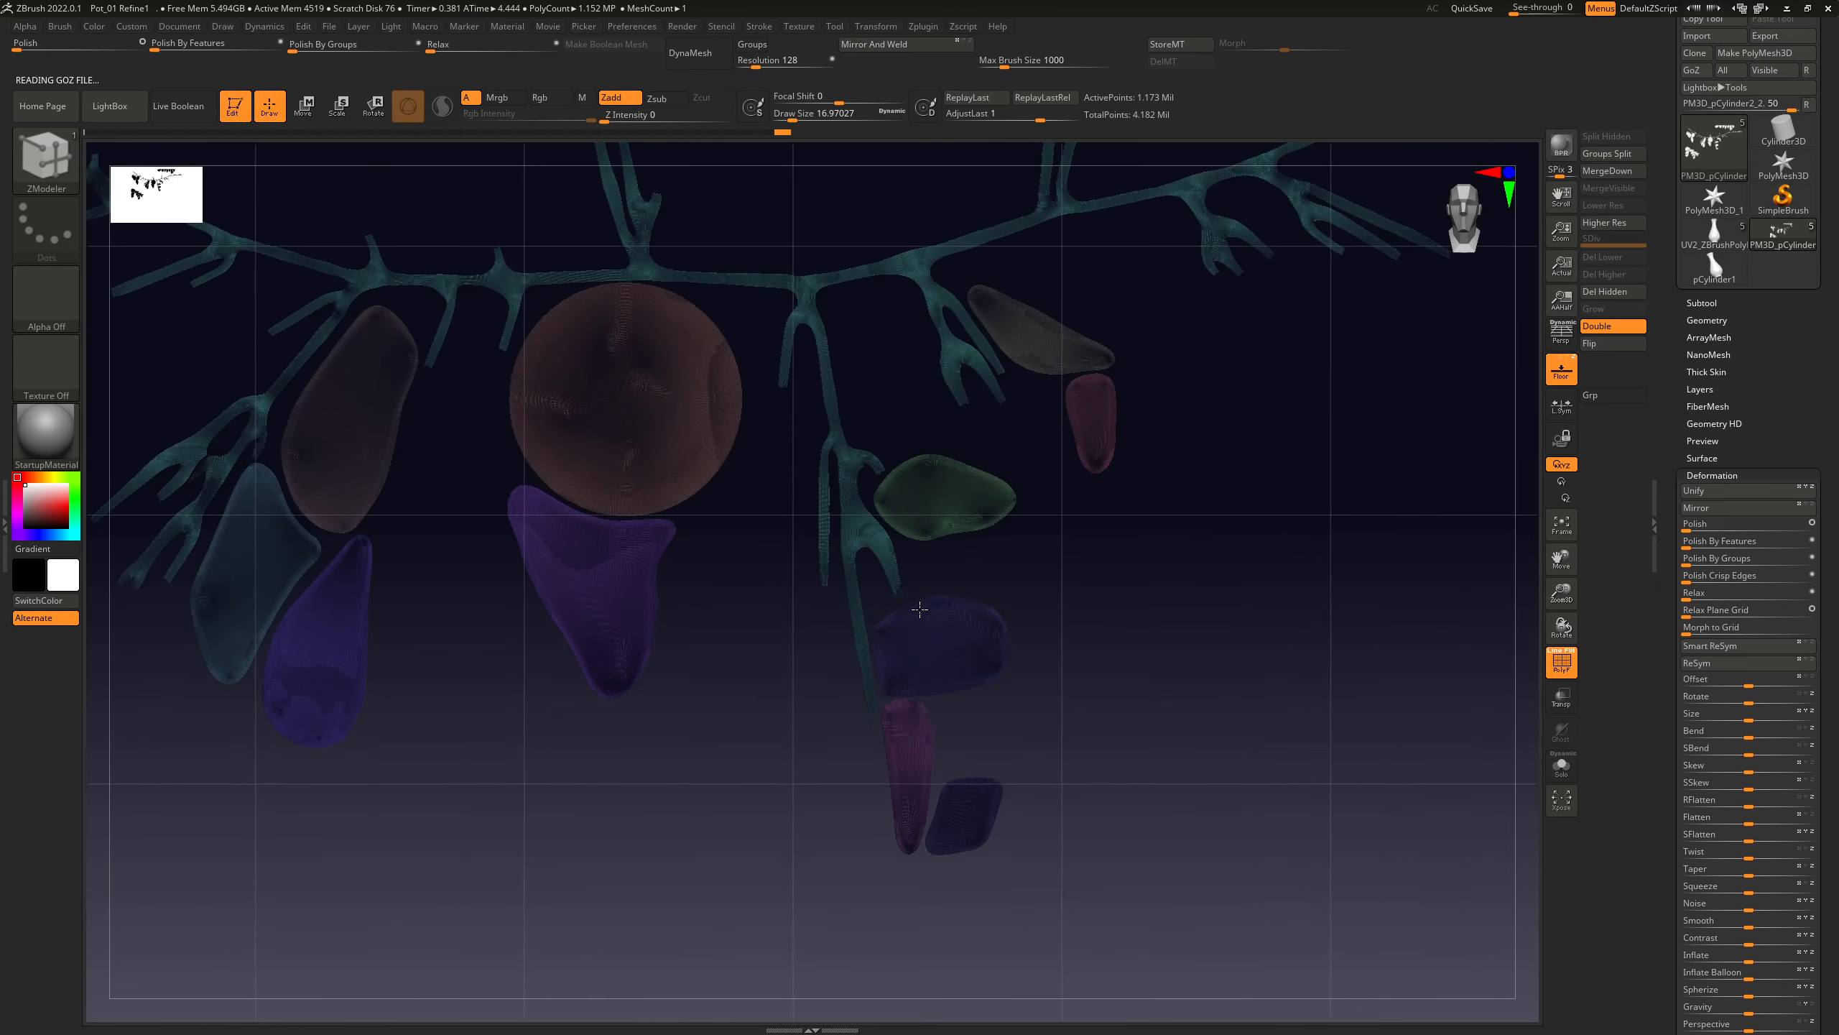
ctrl+right_drag(920, 610, 994, 646)
alt+right_drag(1192, 318, 616, 391)
ctrl+right_drag(763, 529, 869, 518)
alt+right_drag(462, 838, 863, 625)
ctrl+right_drag(758, 655, 619, 479)
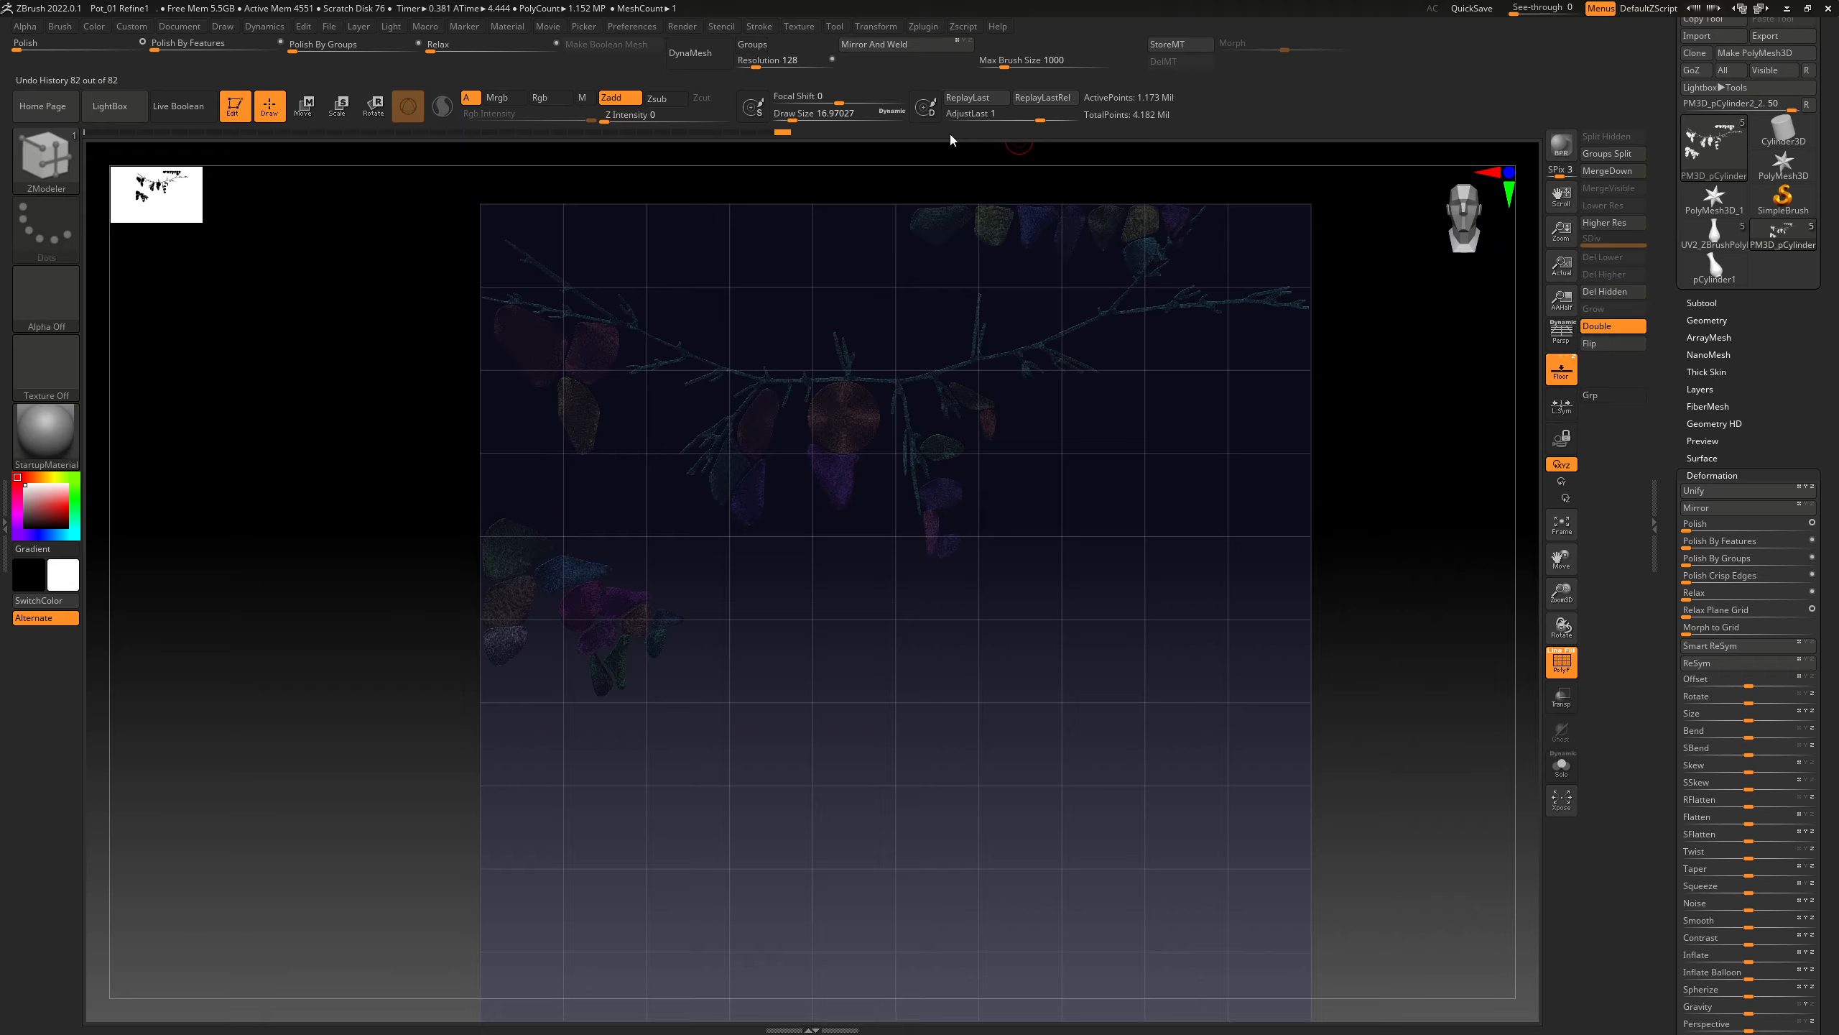
Unflatten the UV layout to restore the 3D vase and view it from another side
click(923, 26)
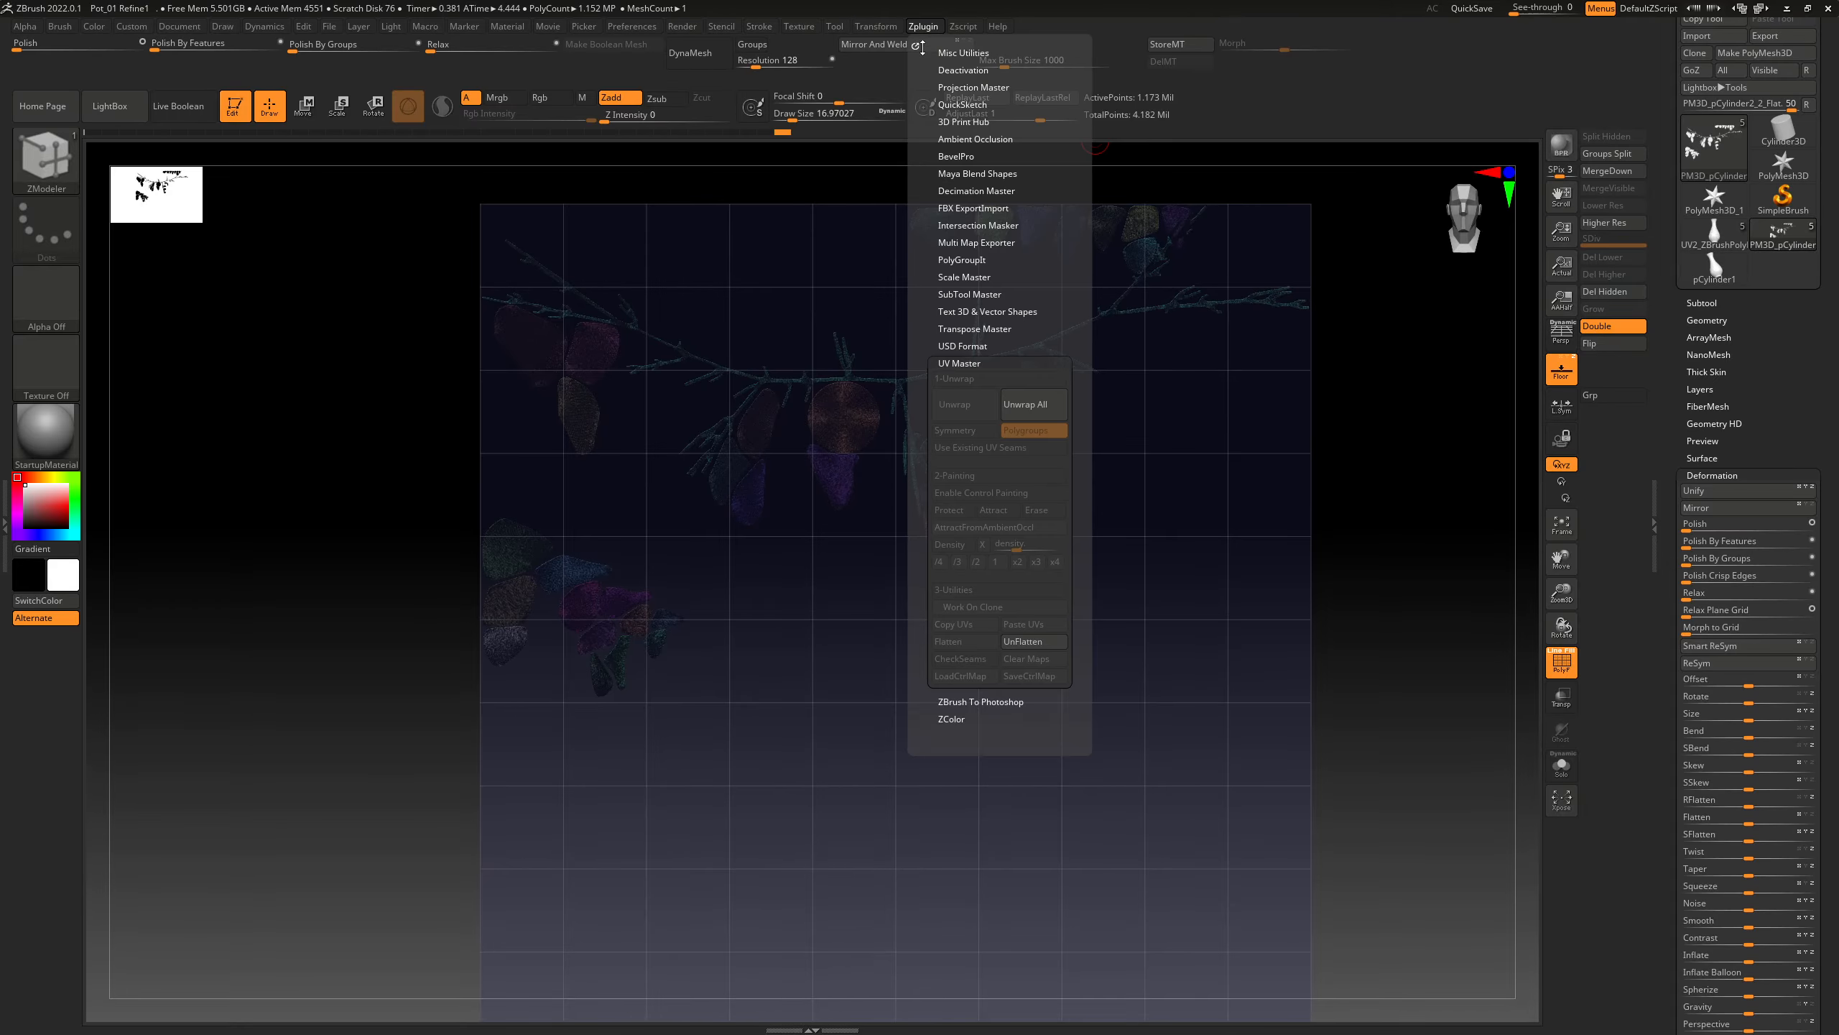
click(1034, 641)
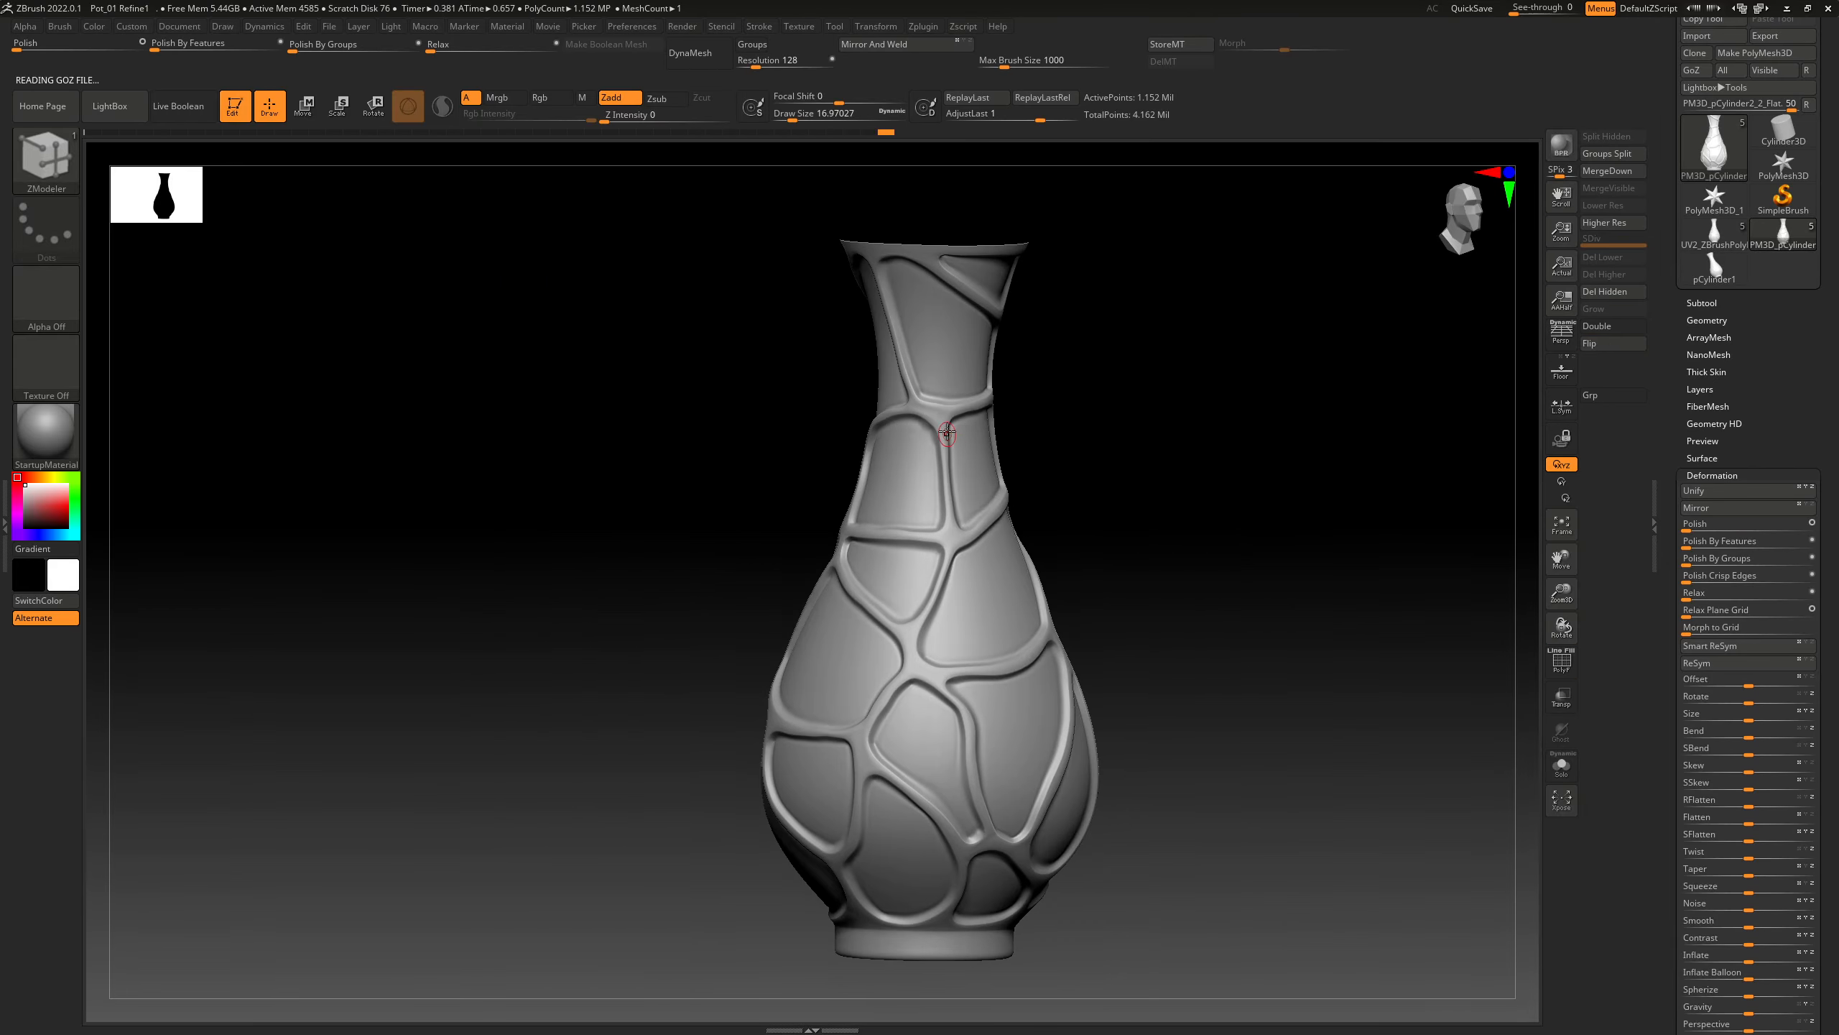
ctrl+right_drag(995, 552, 996, 559)
ctrl+right_drag(1193, 493, 1072, 398)
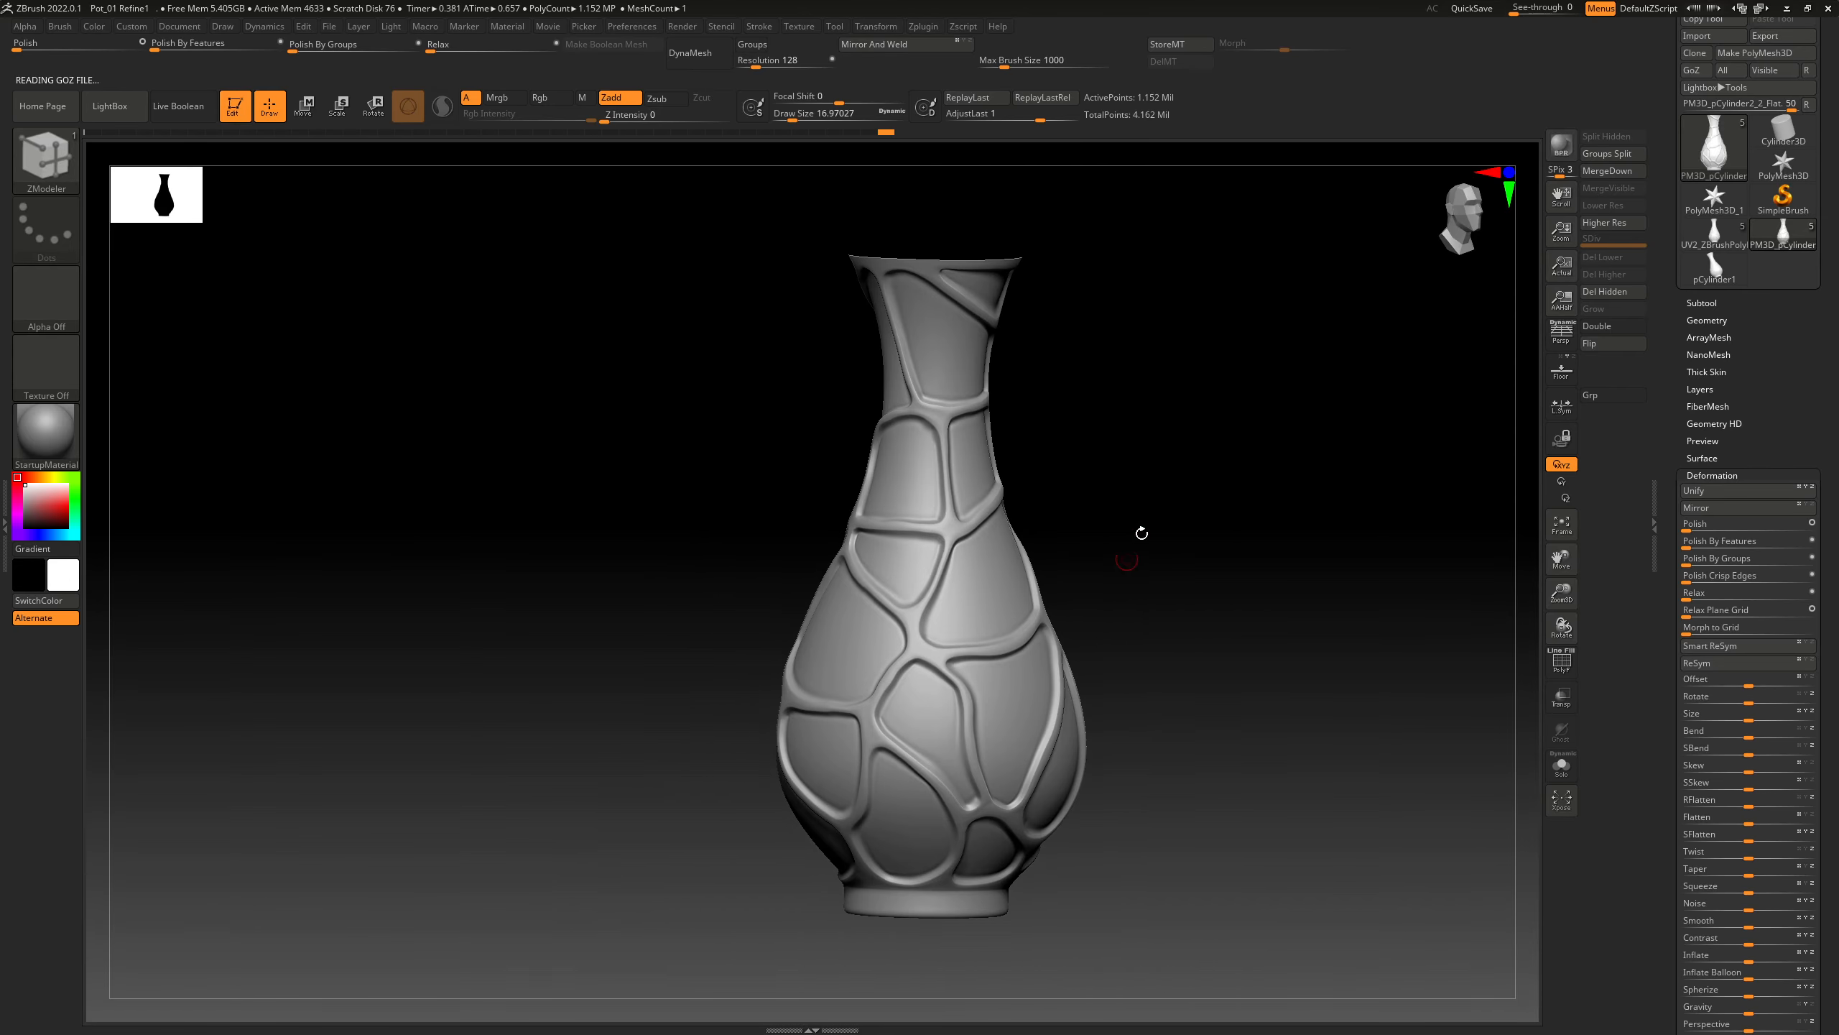
alt+right_drag(1140, 517, 1083, 435)
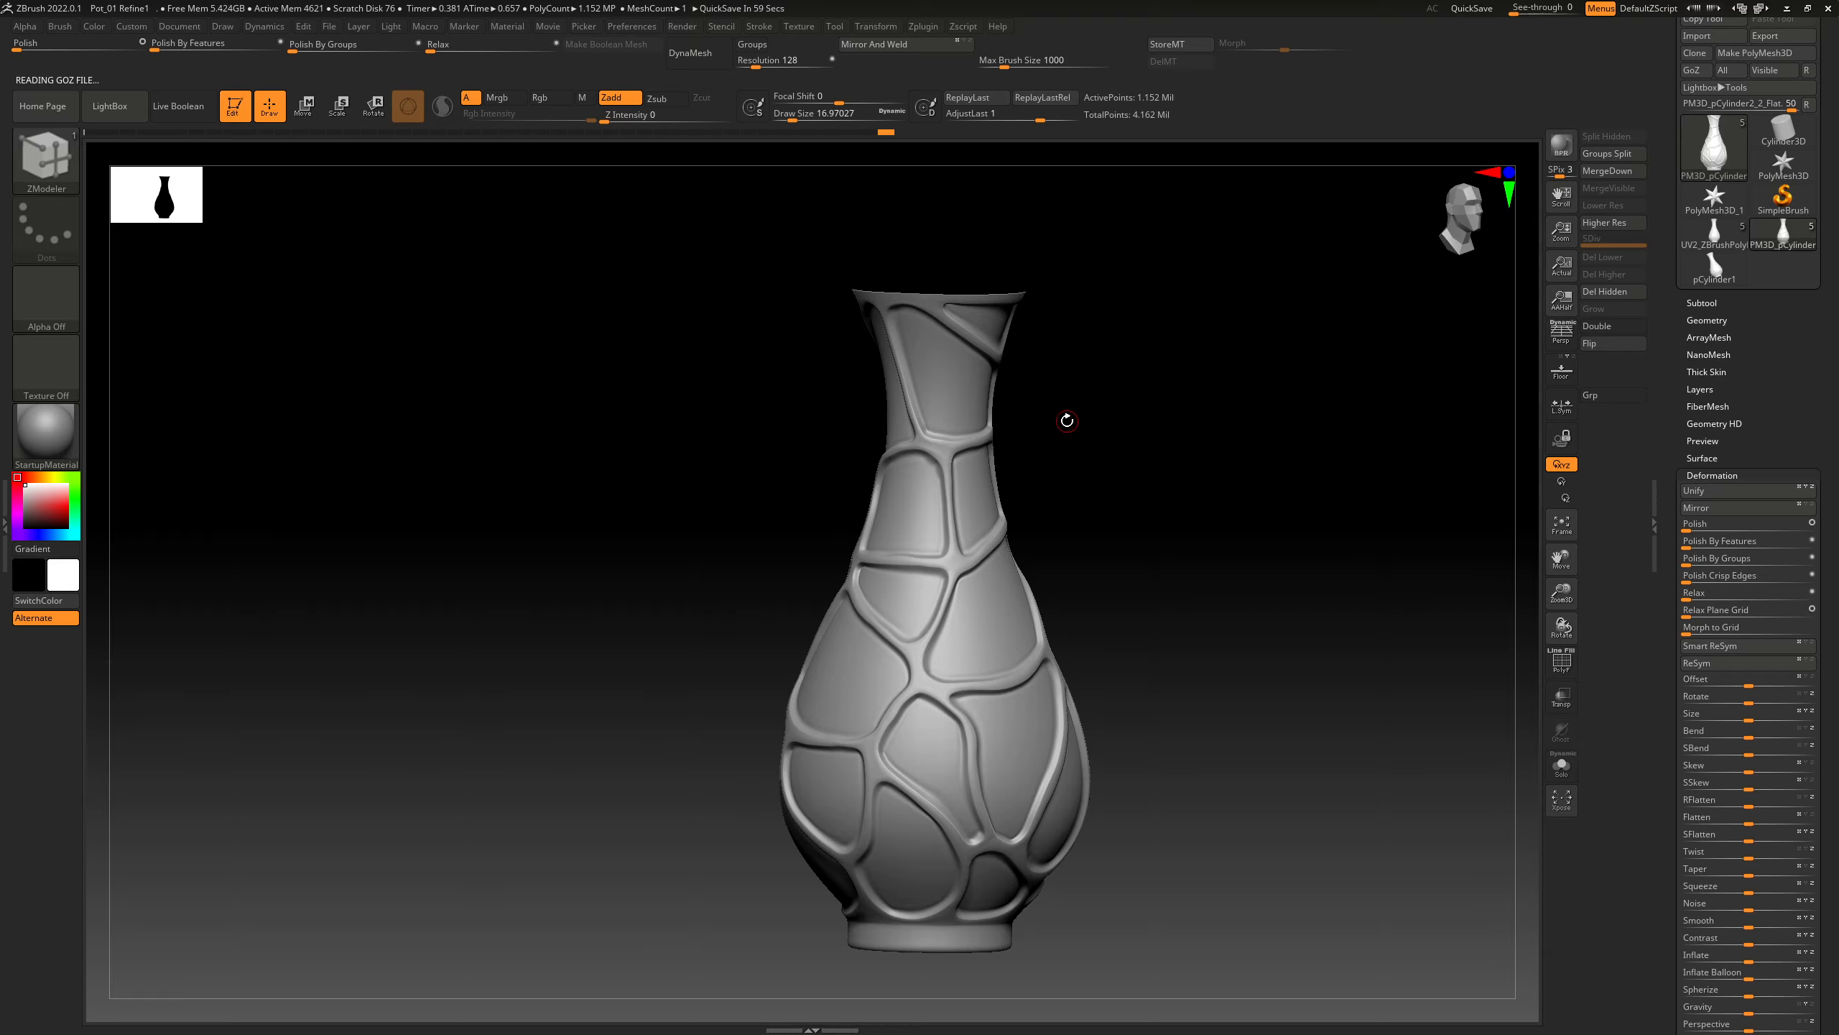
right_drag(1102, 412, 1137, 510)
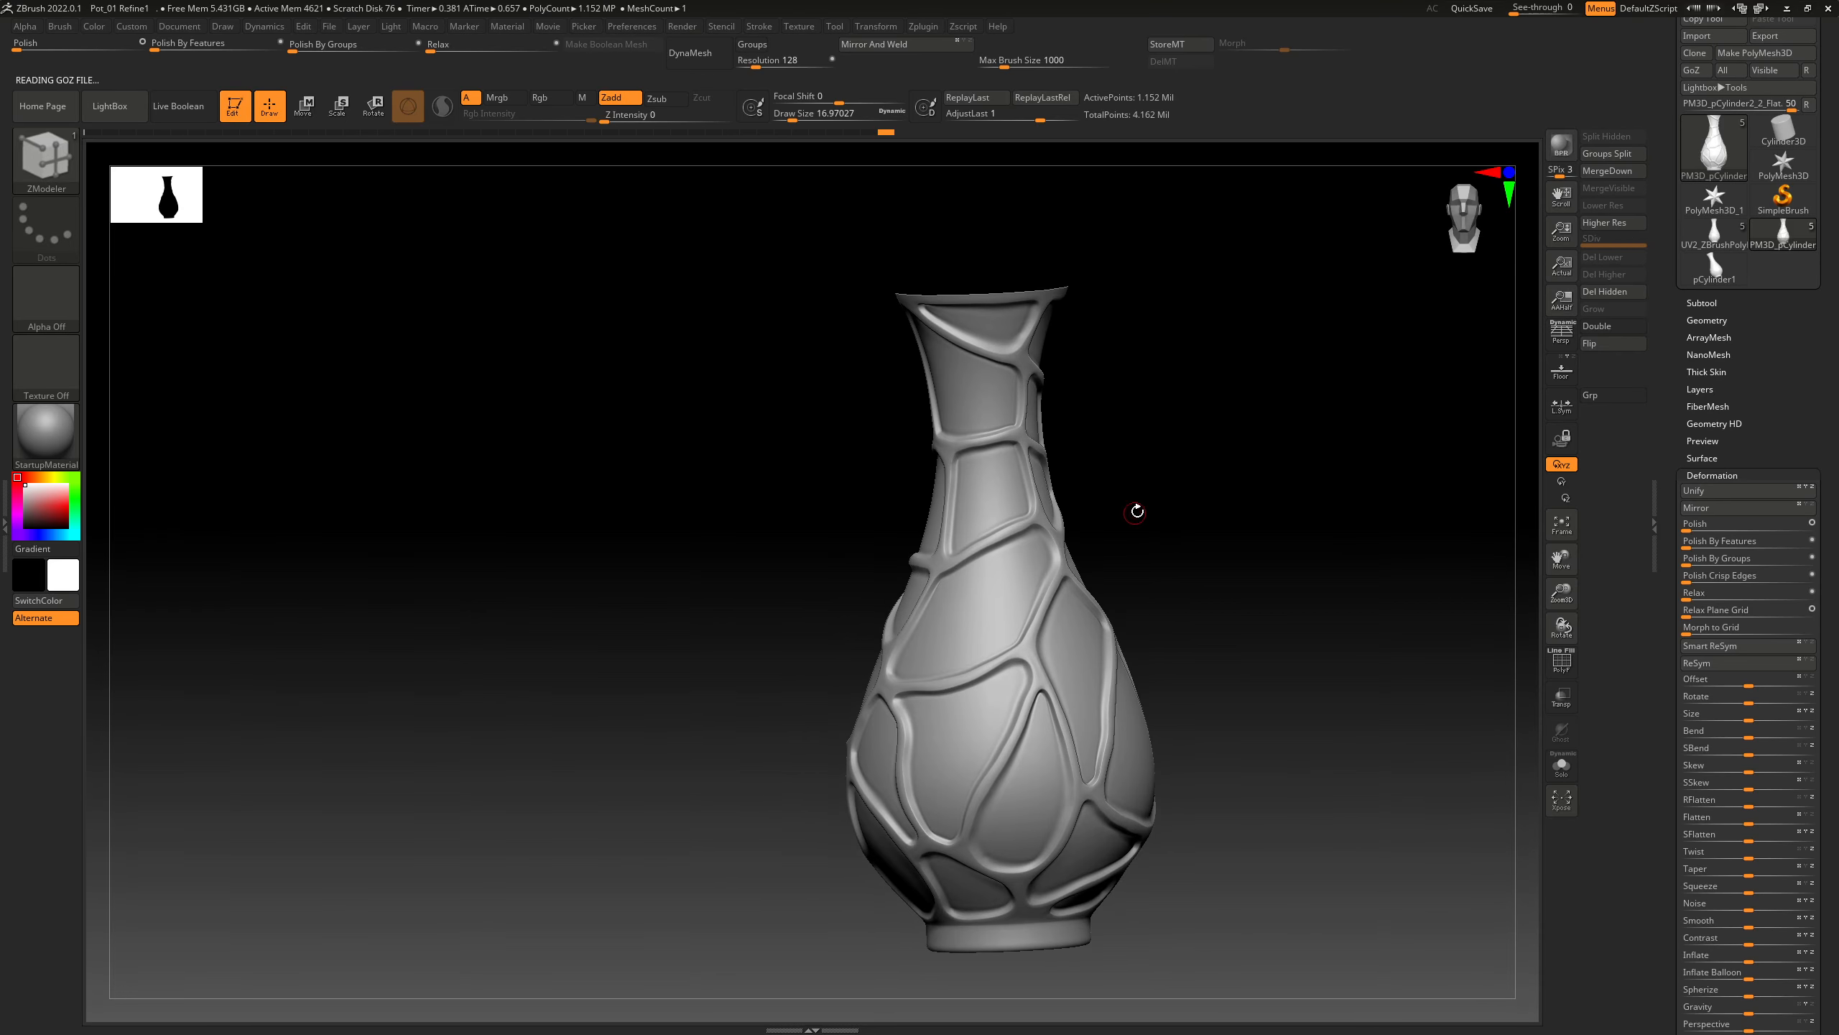
Switch to Maya, select the vase to view its UV shells, and widen the 3D viewport
key(alt+Tab)
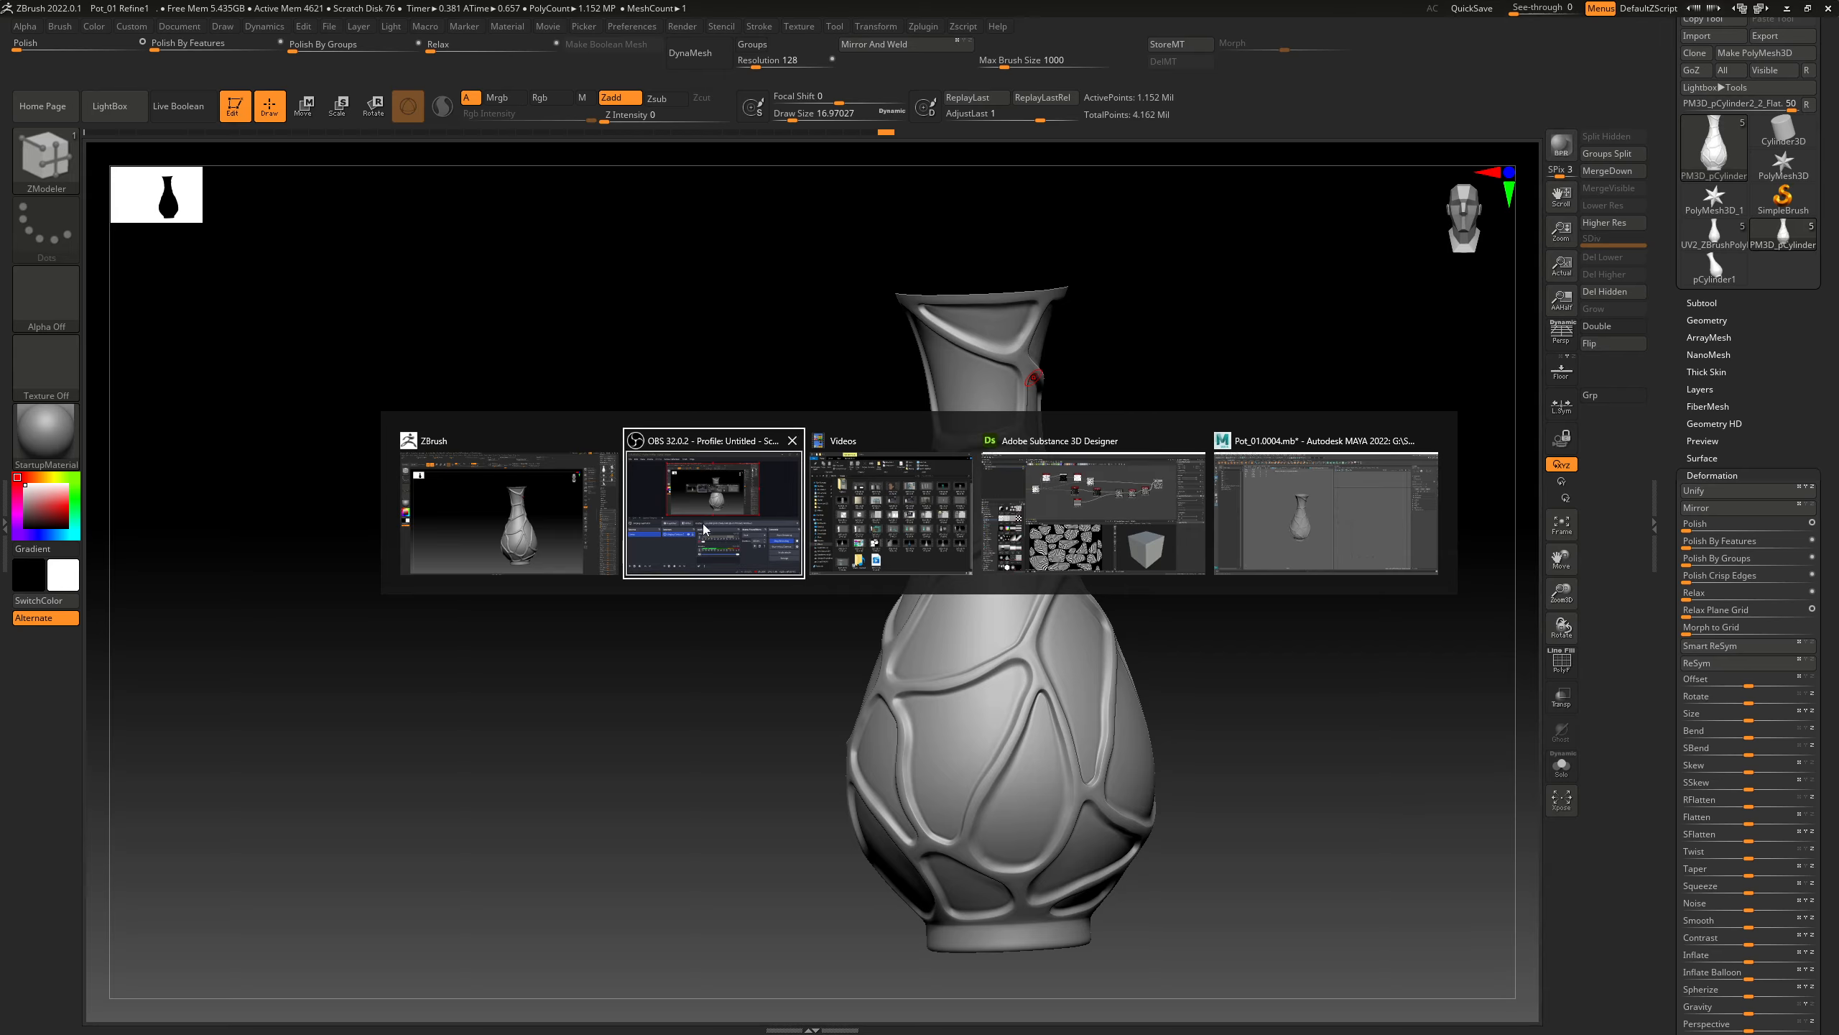
click(1282, 494)
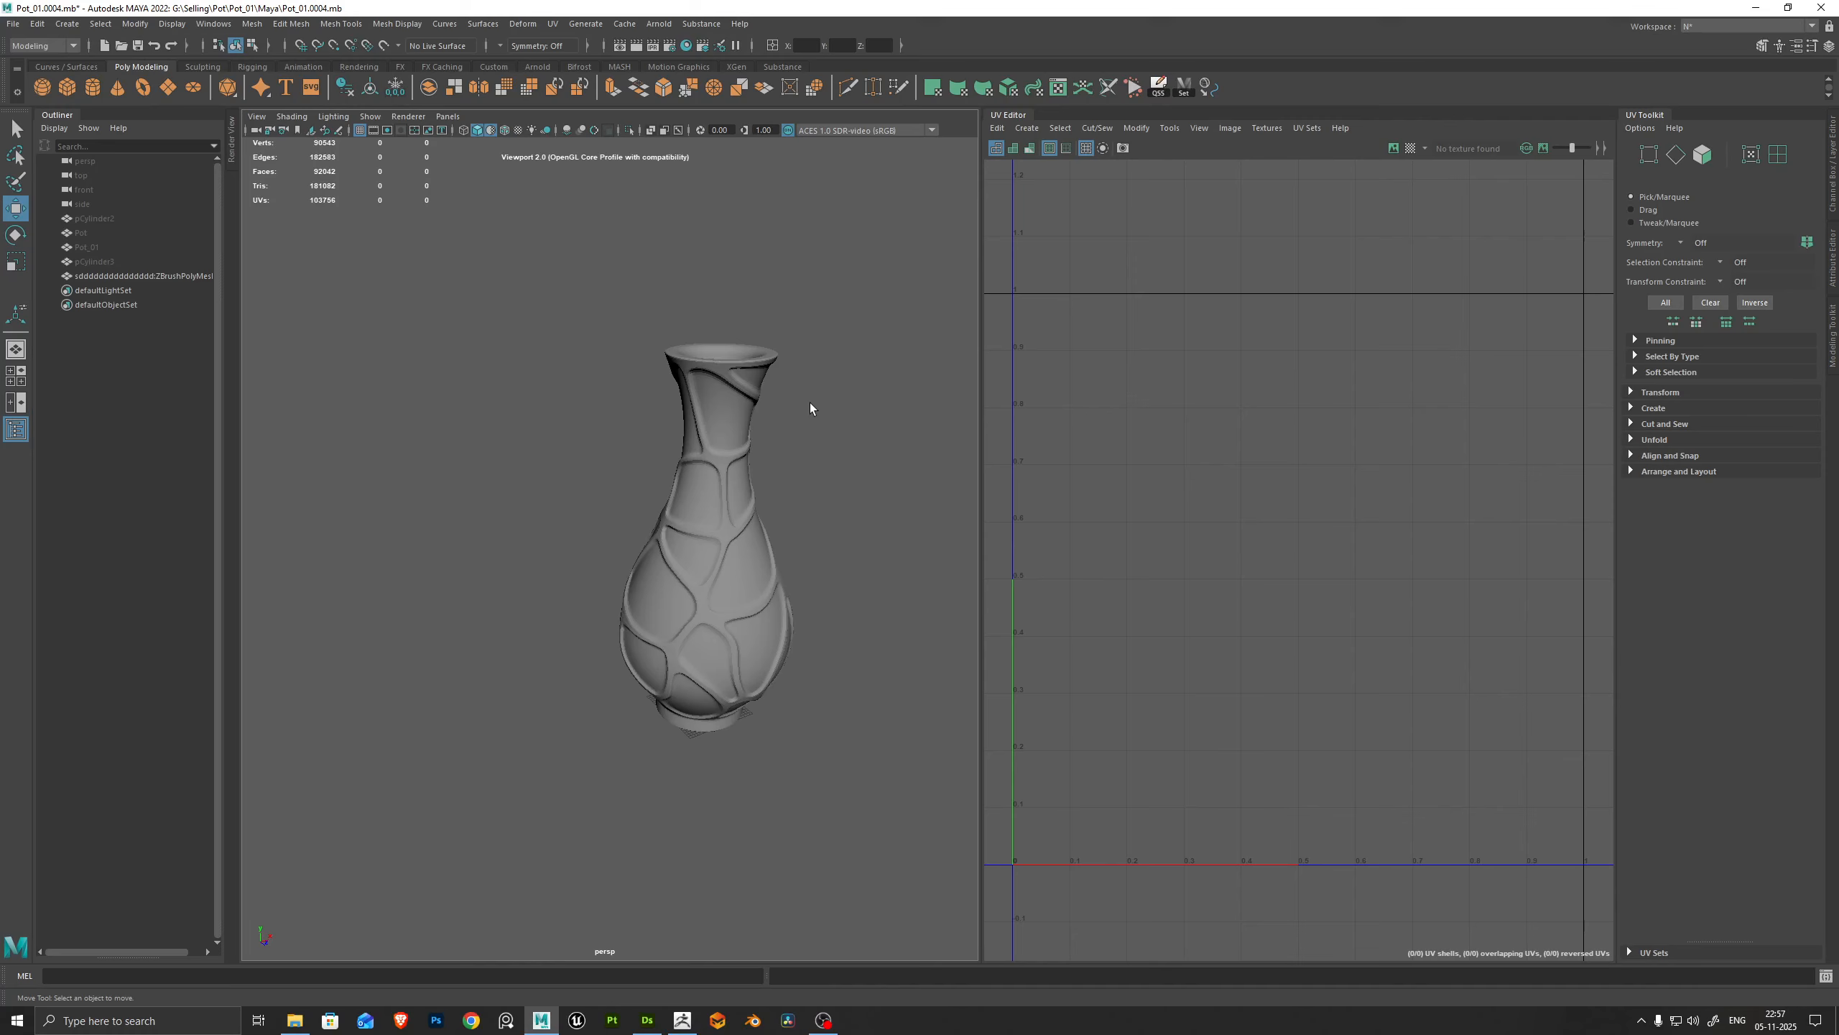
click(708, 421)
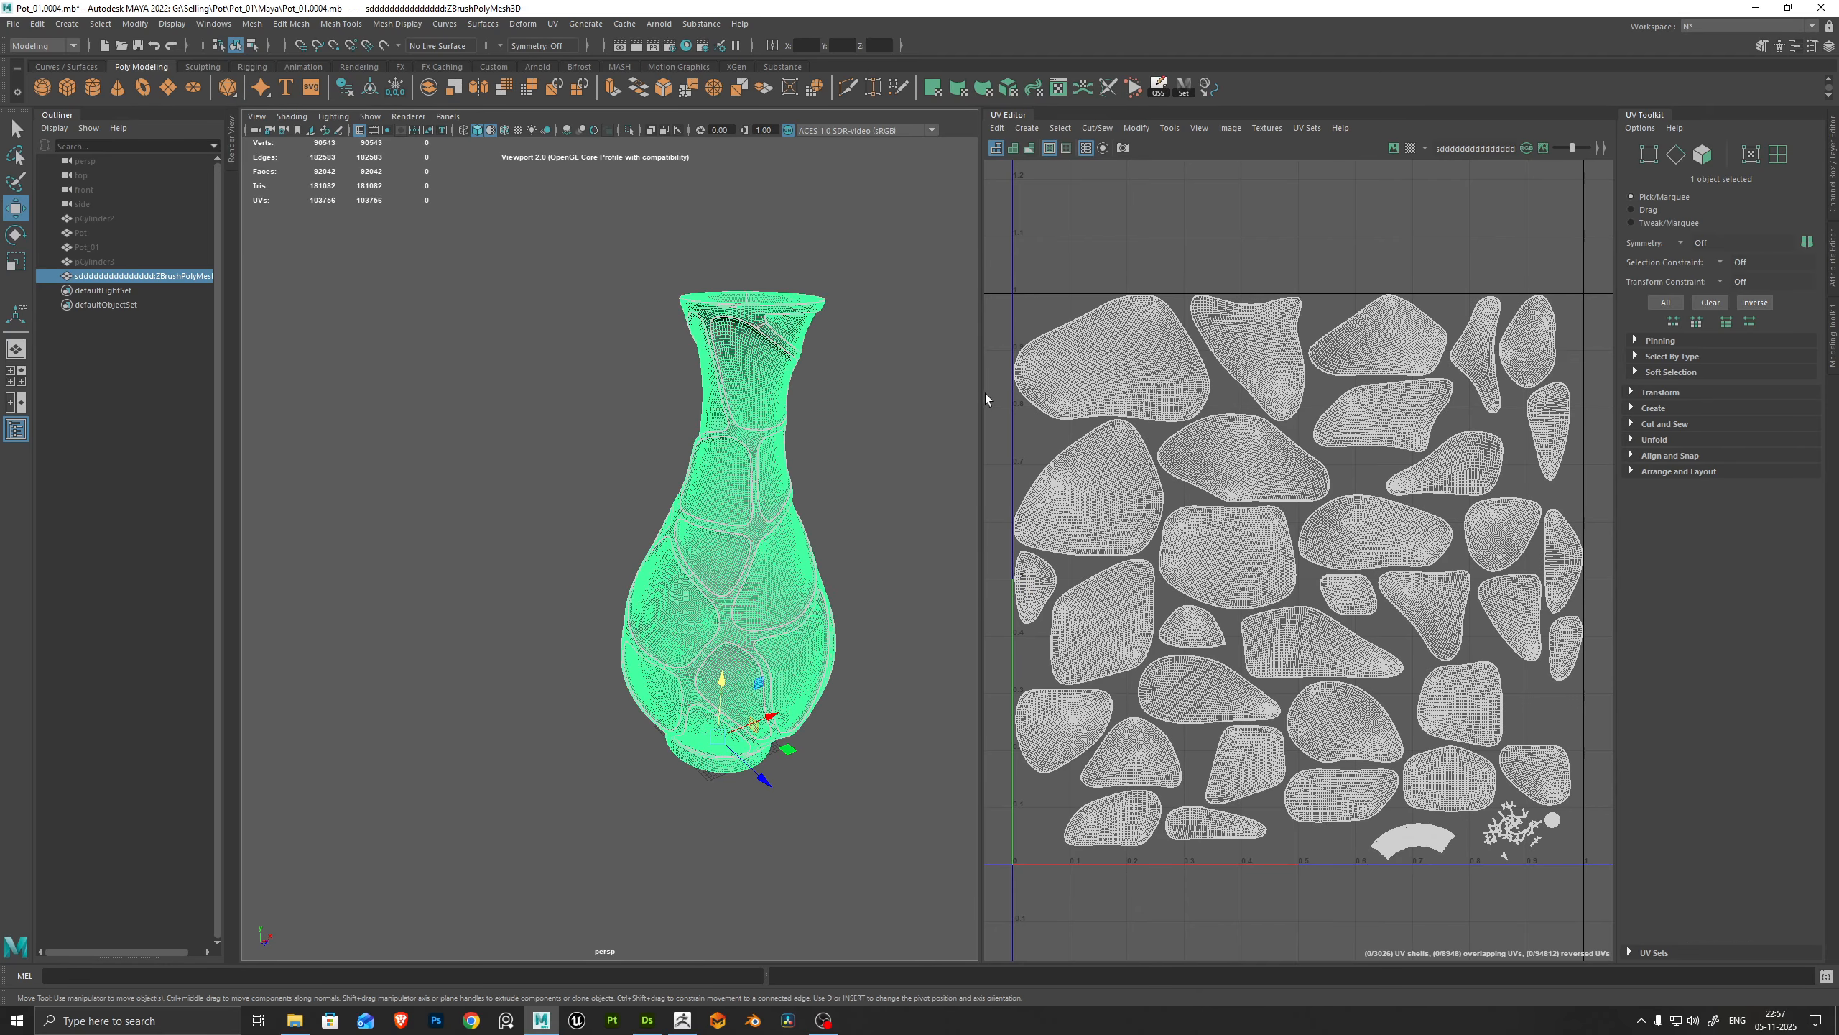
drag(983, 393, 1067, 399)
click(1006, 440)
Return to ZBrush, flatten the vase's UVs again to examine the islands, and restore the 3D vase with UnFlatten
key(alt+Tab)
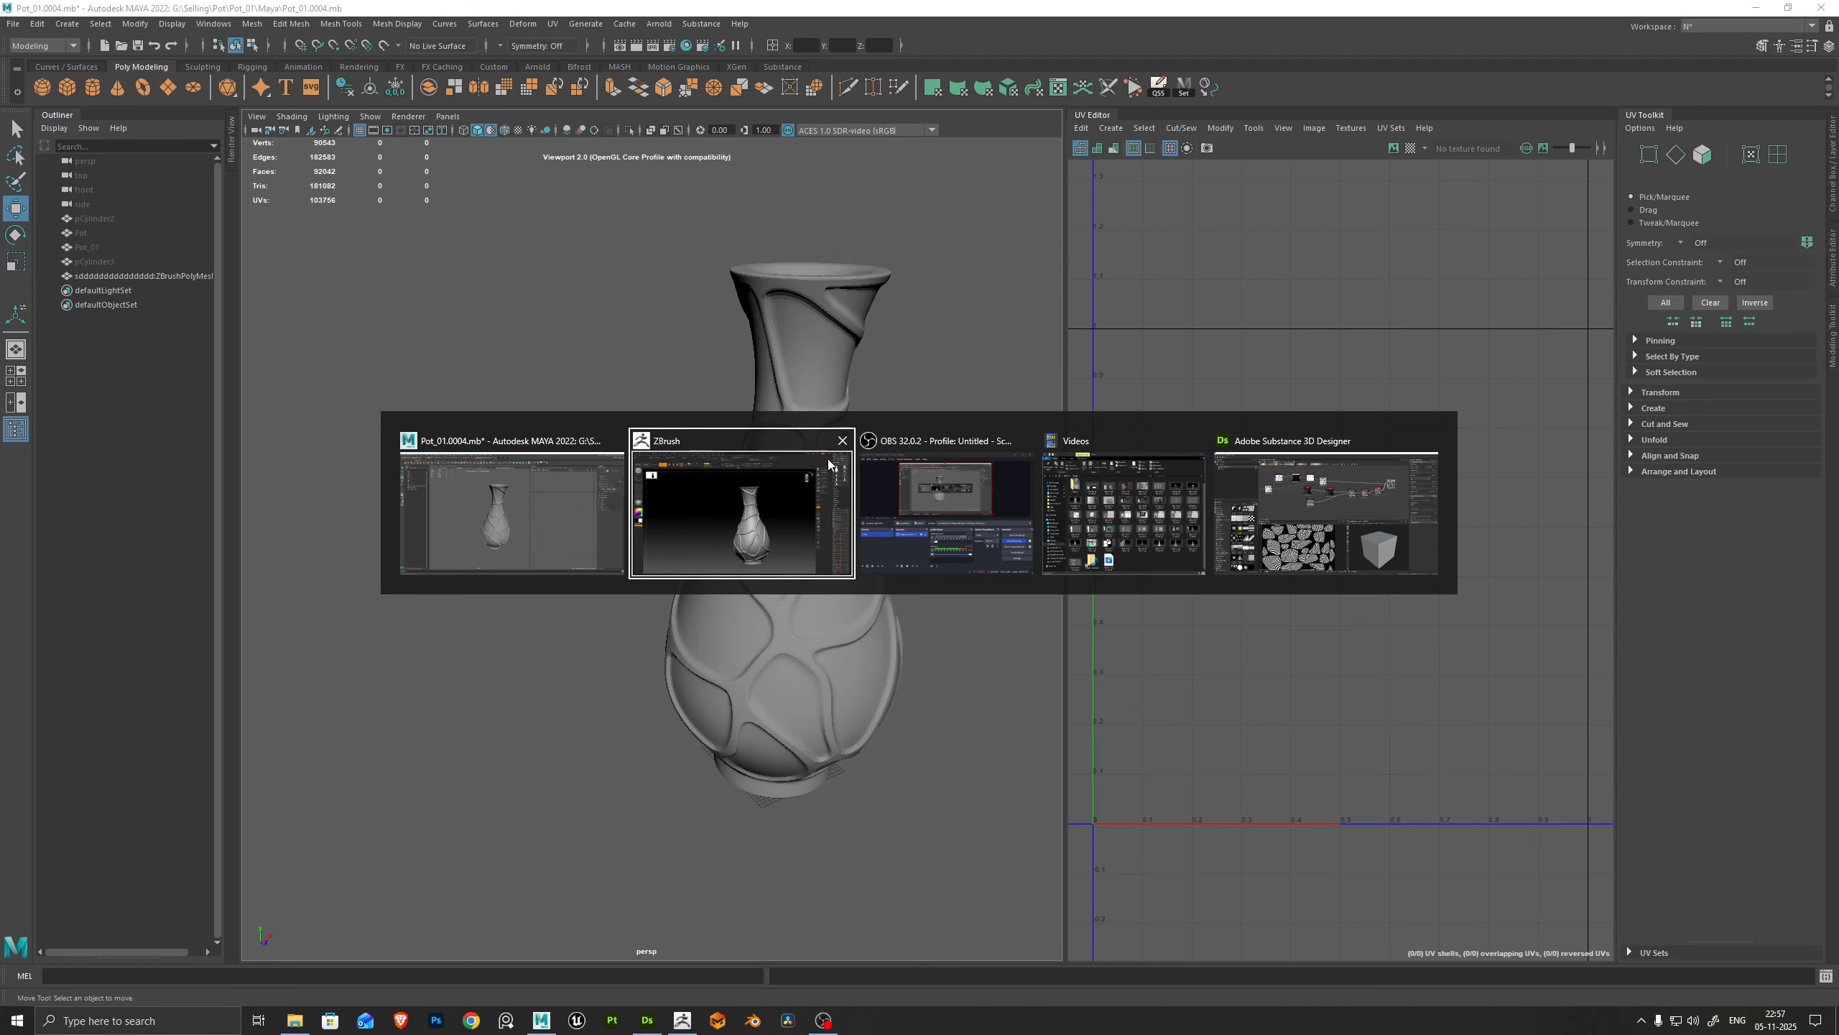
click(796, 520)
click(926, 27)
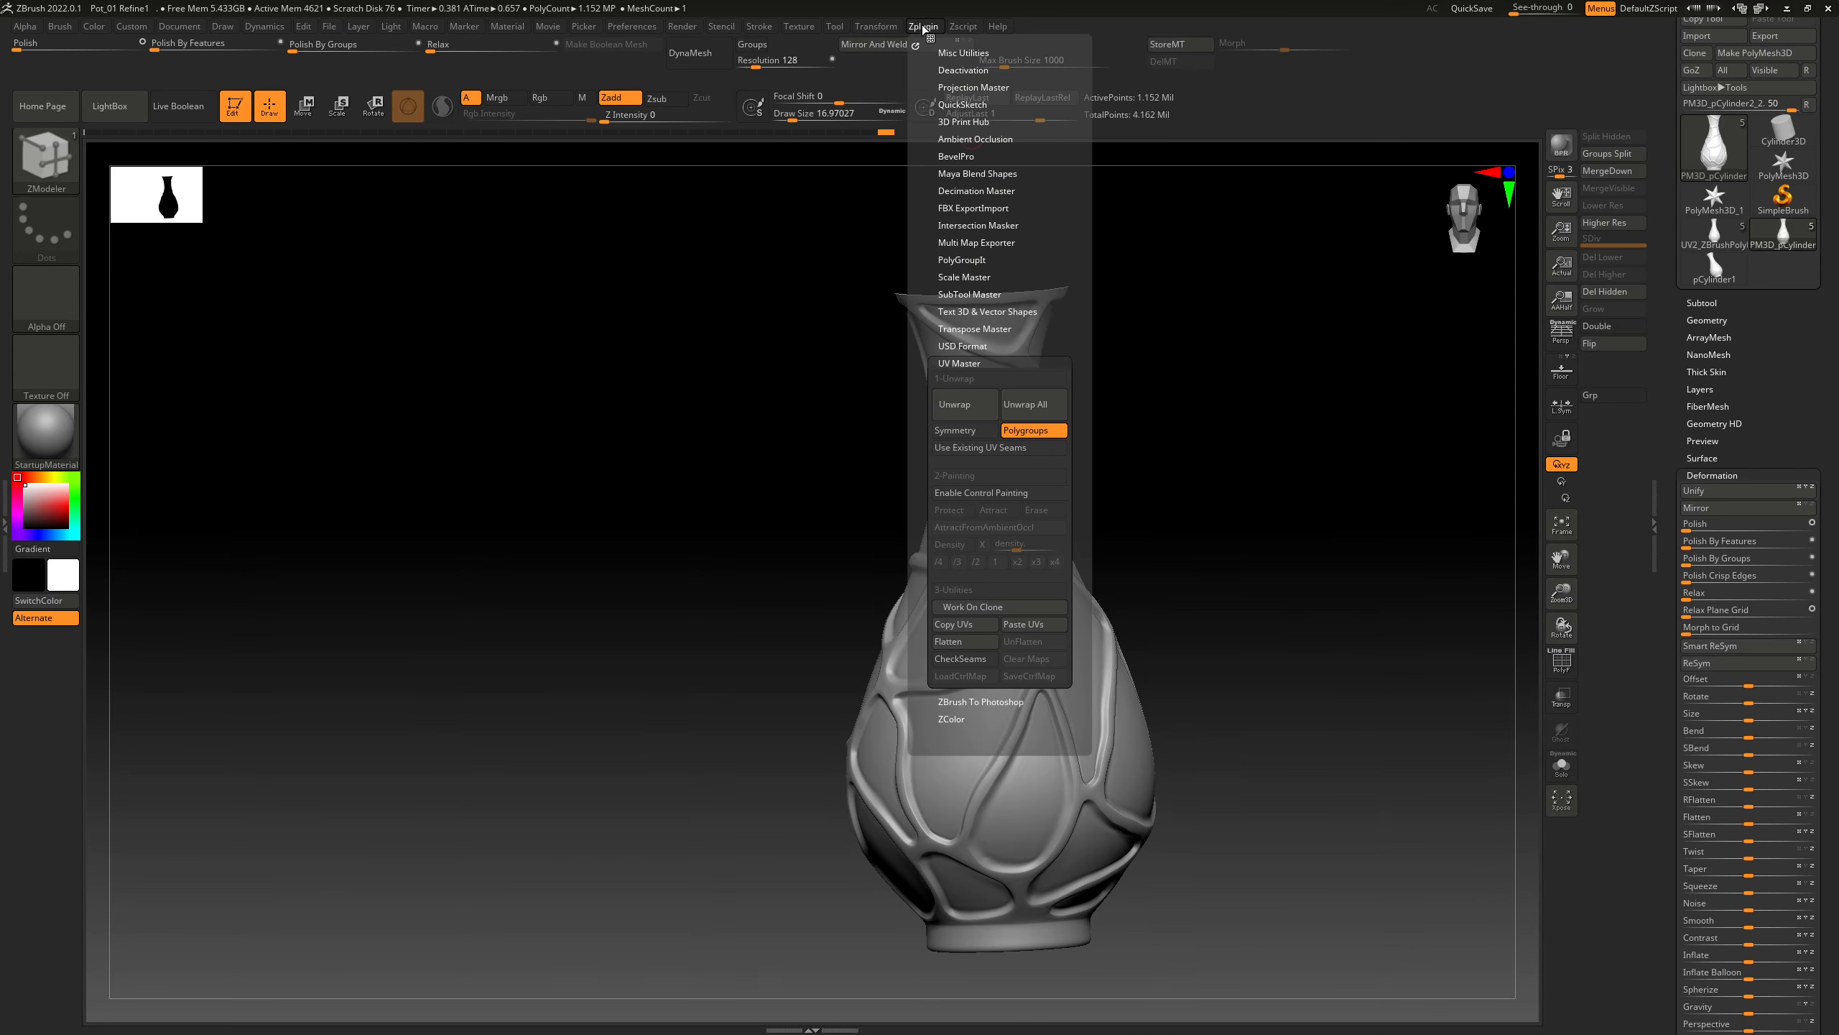
click(967, 642)
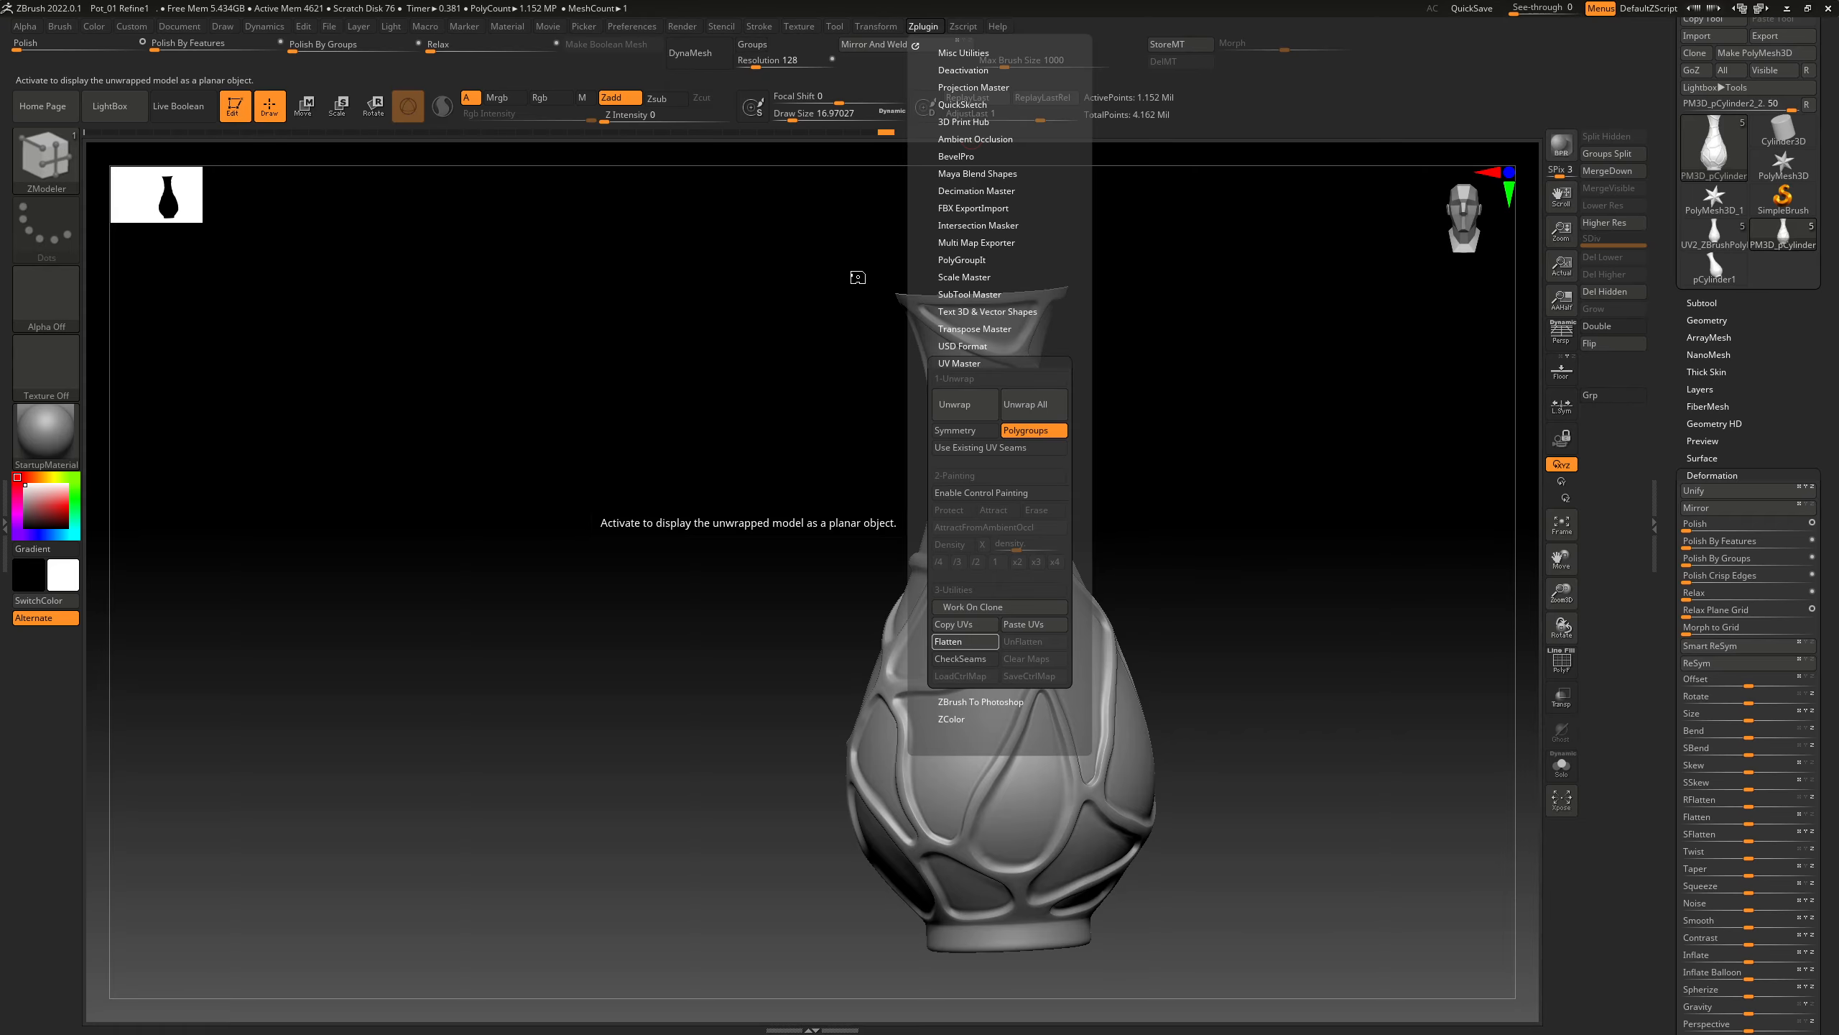
drag(783, 586, 777, 582)
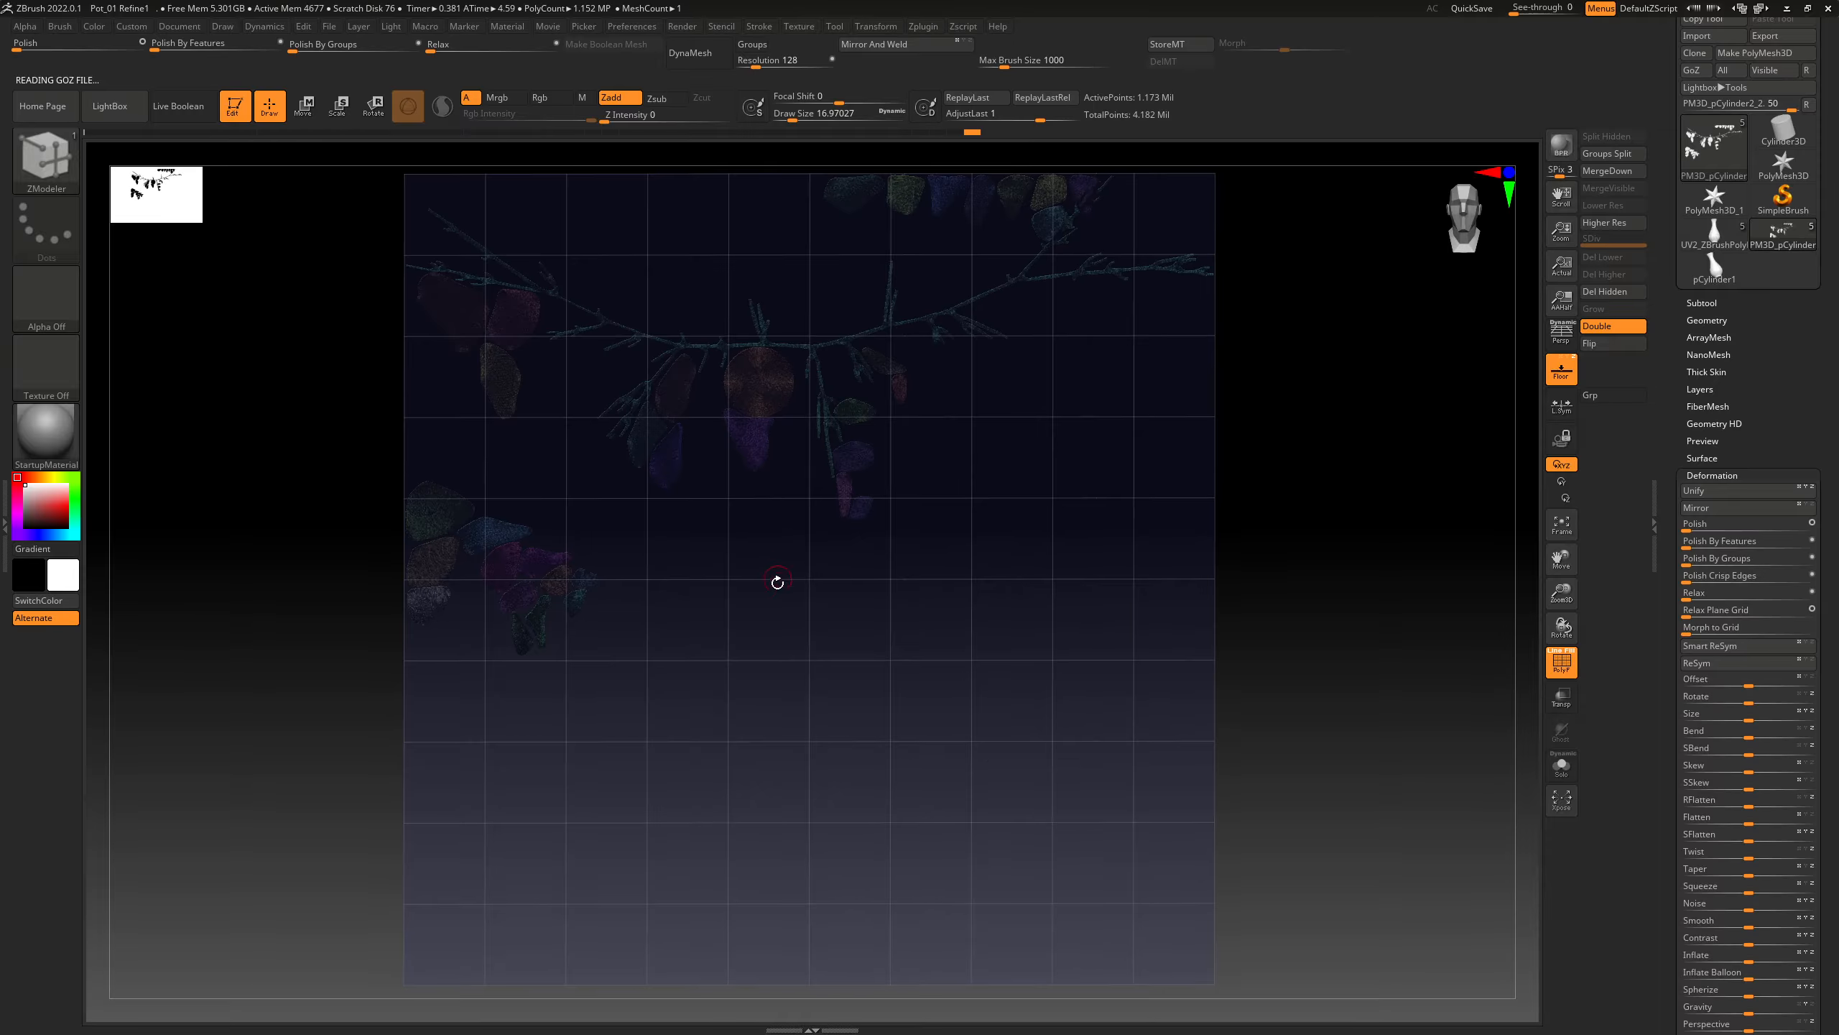
ctrl+right_drag(843, 348, 966, 604)
ctrl+right_drag(672, 461, 797, 319)
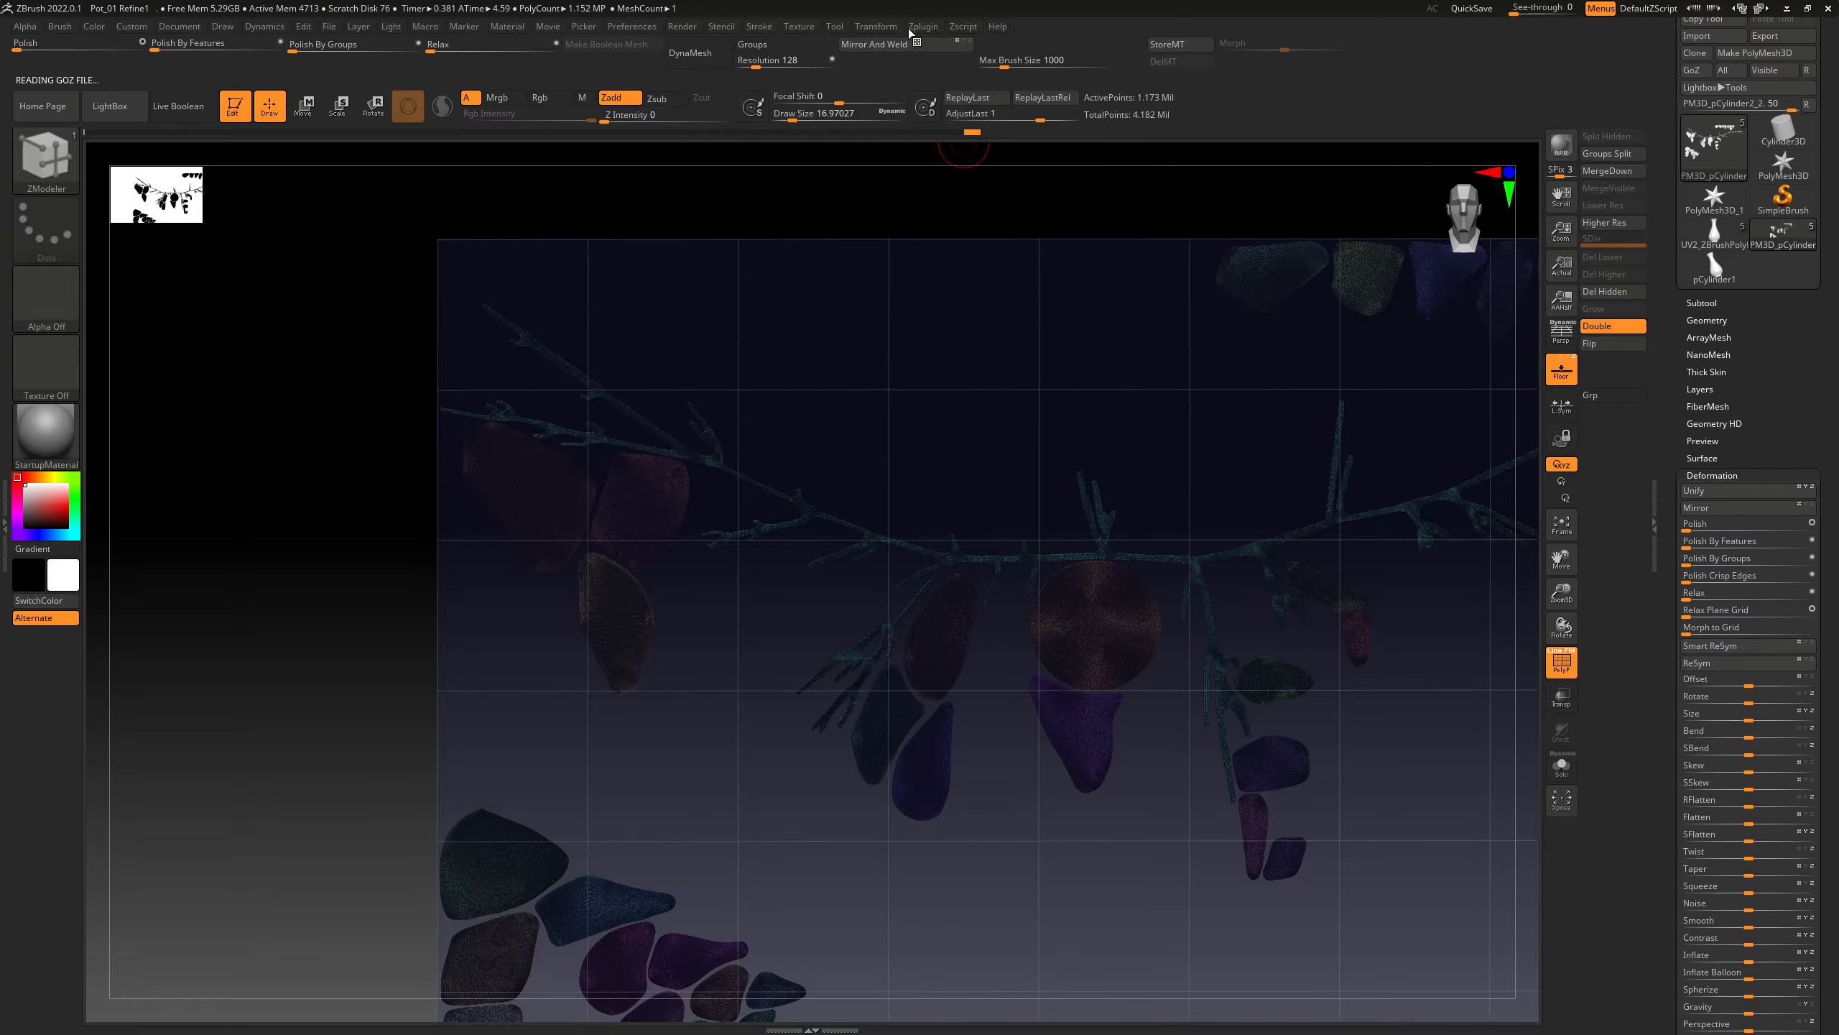
click(924, 26)
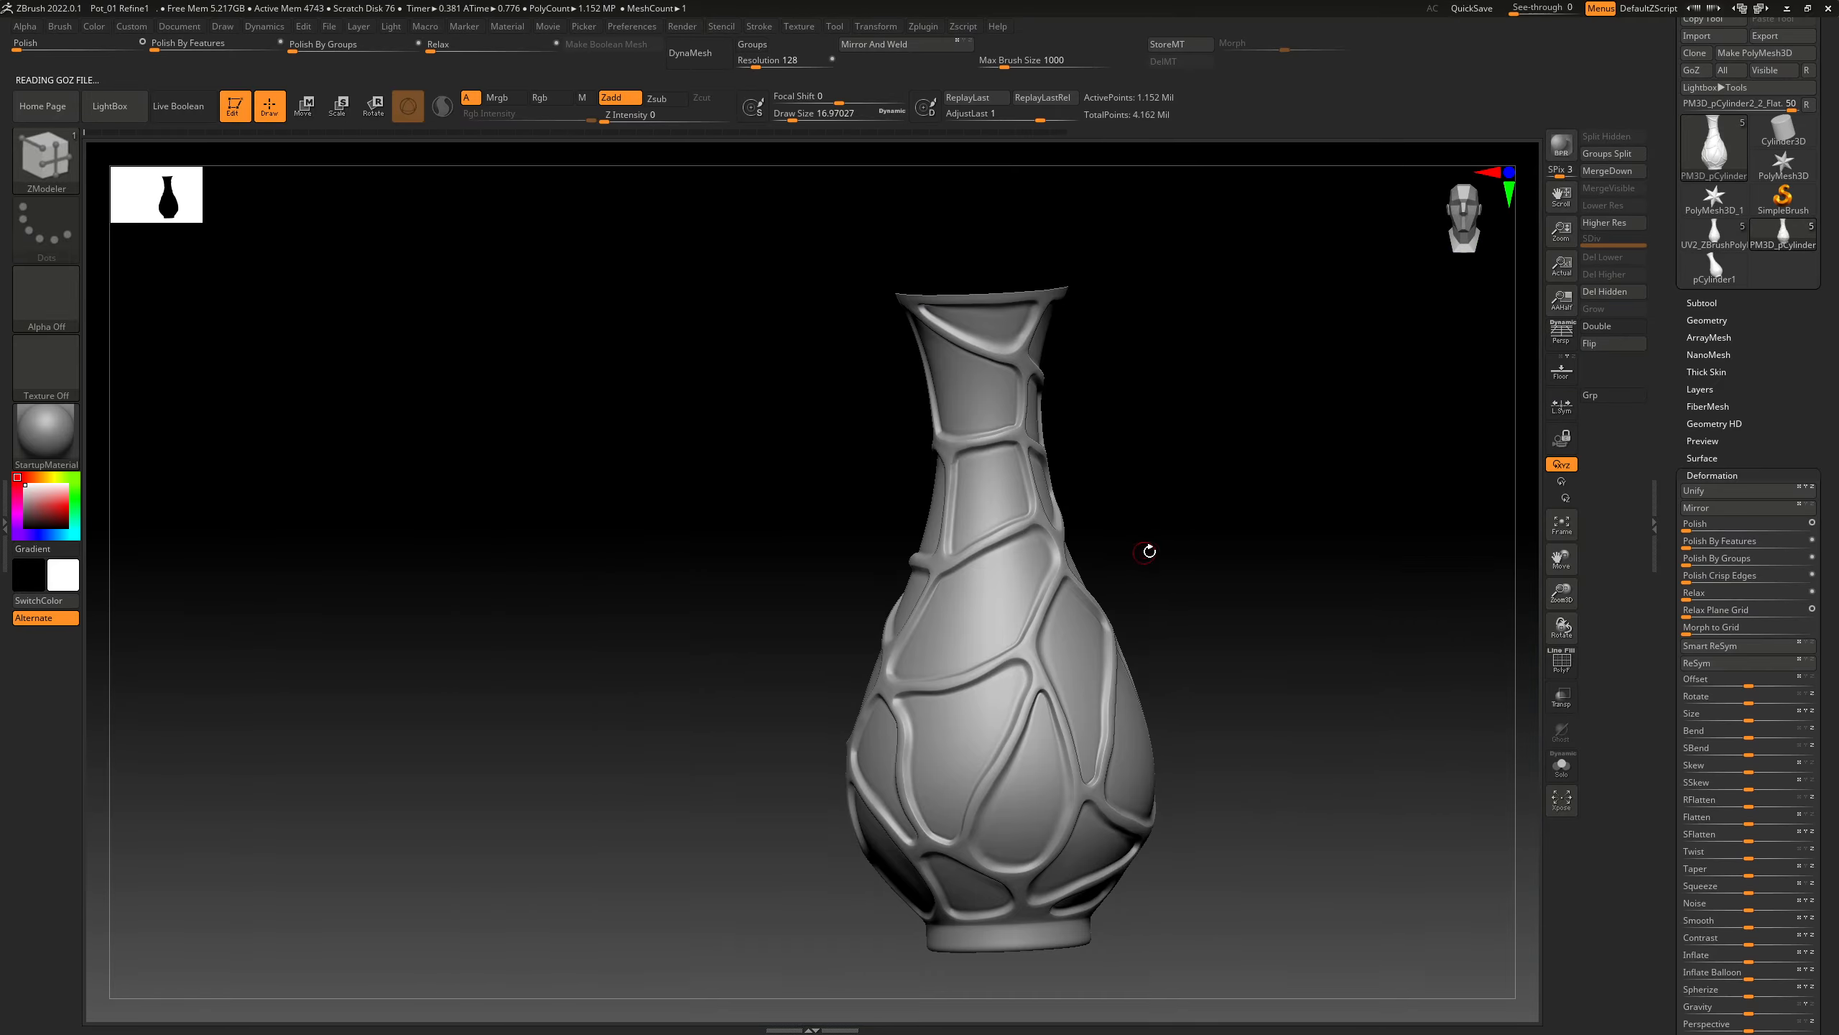
right_drag(1148, 549, 1067, 489)
Switch to Maya, select the vase, and enlarge the UV Editor to show its full UV layout
key(alt+Tab)
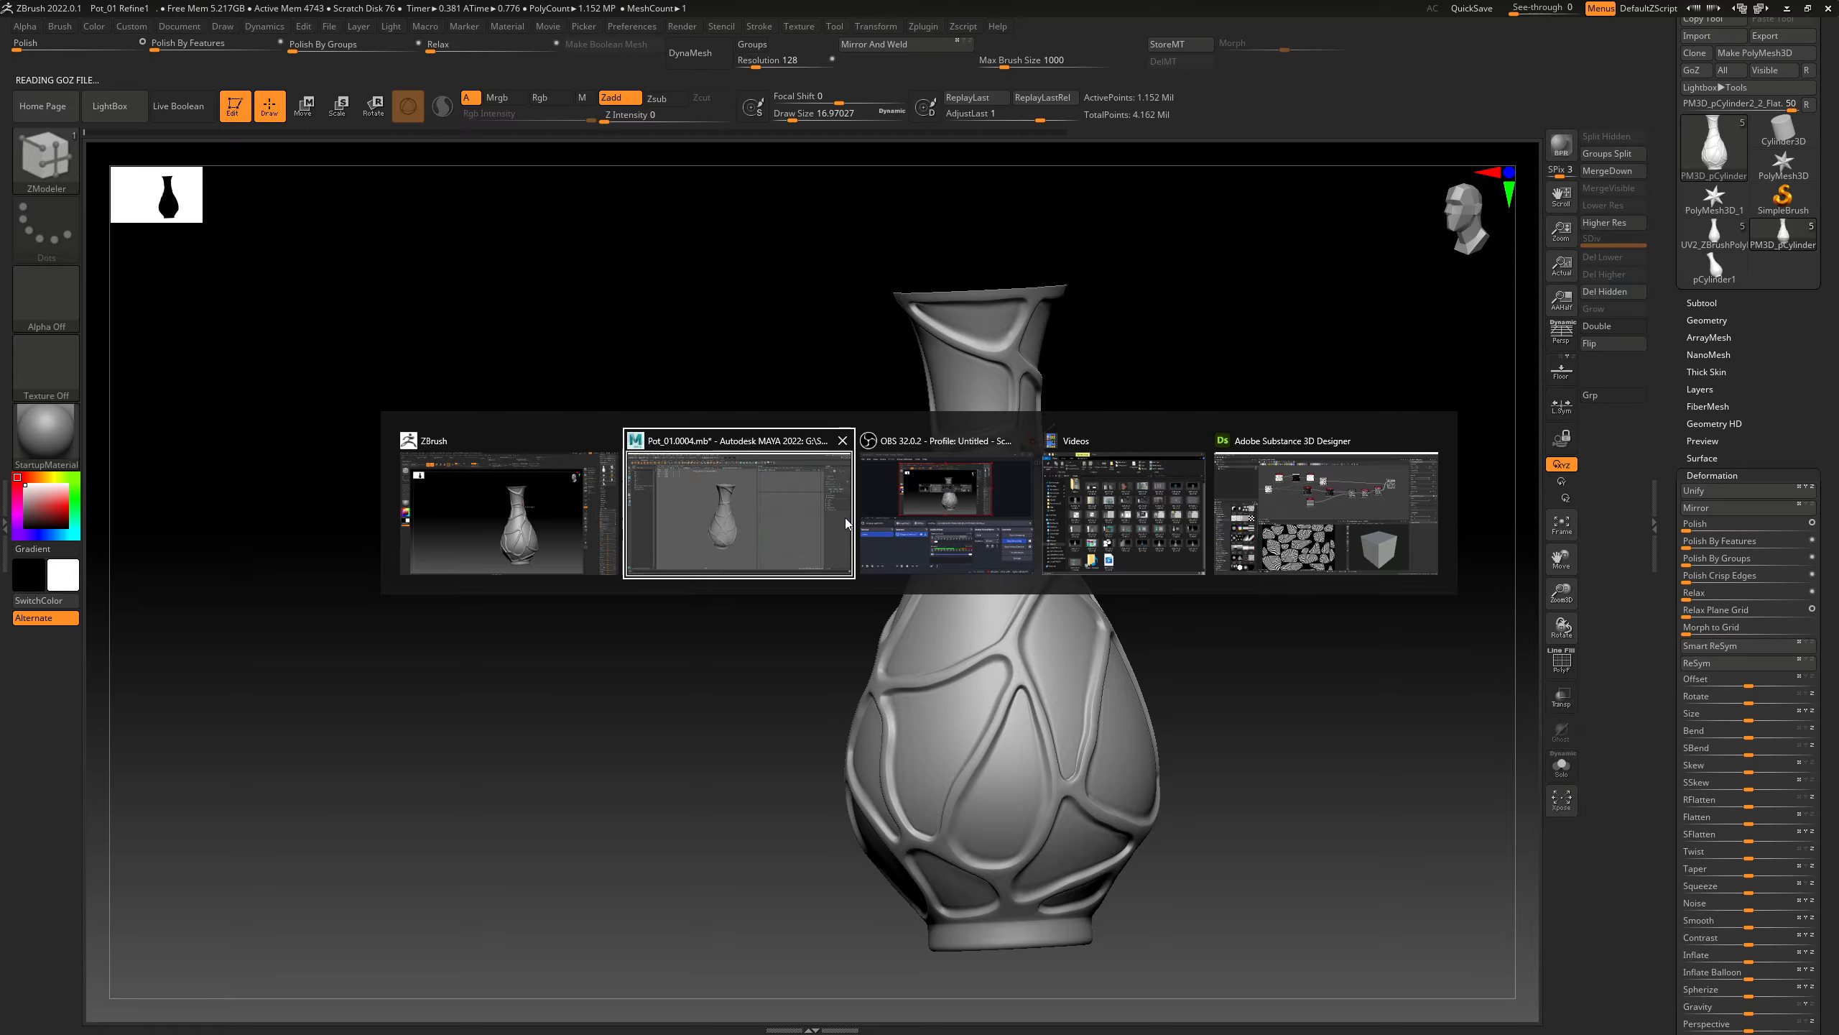
click(847, 523)
click(792, 395)
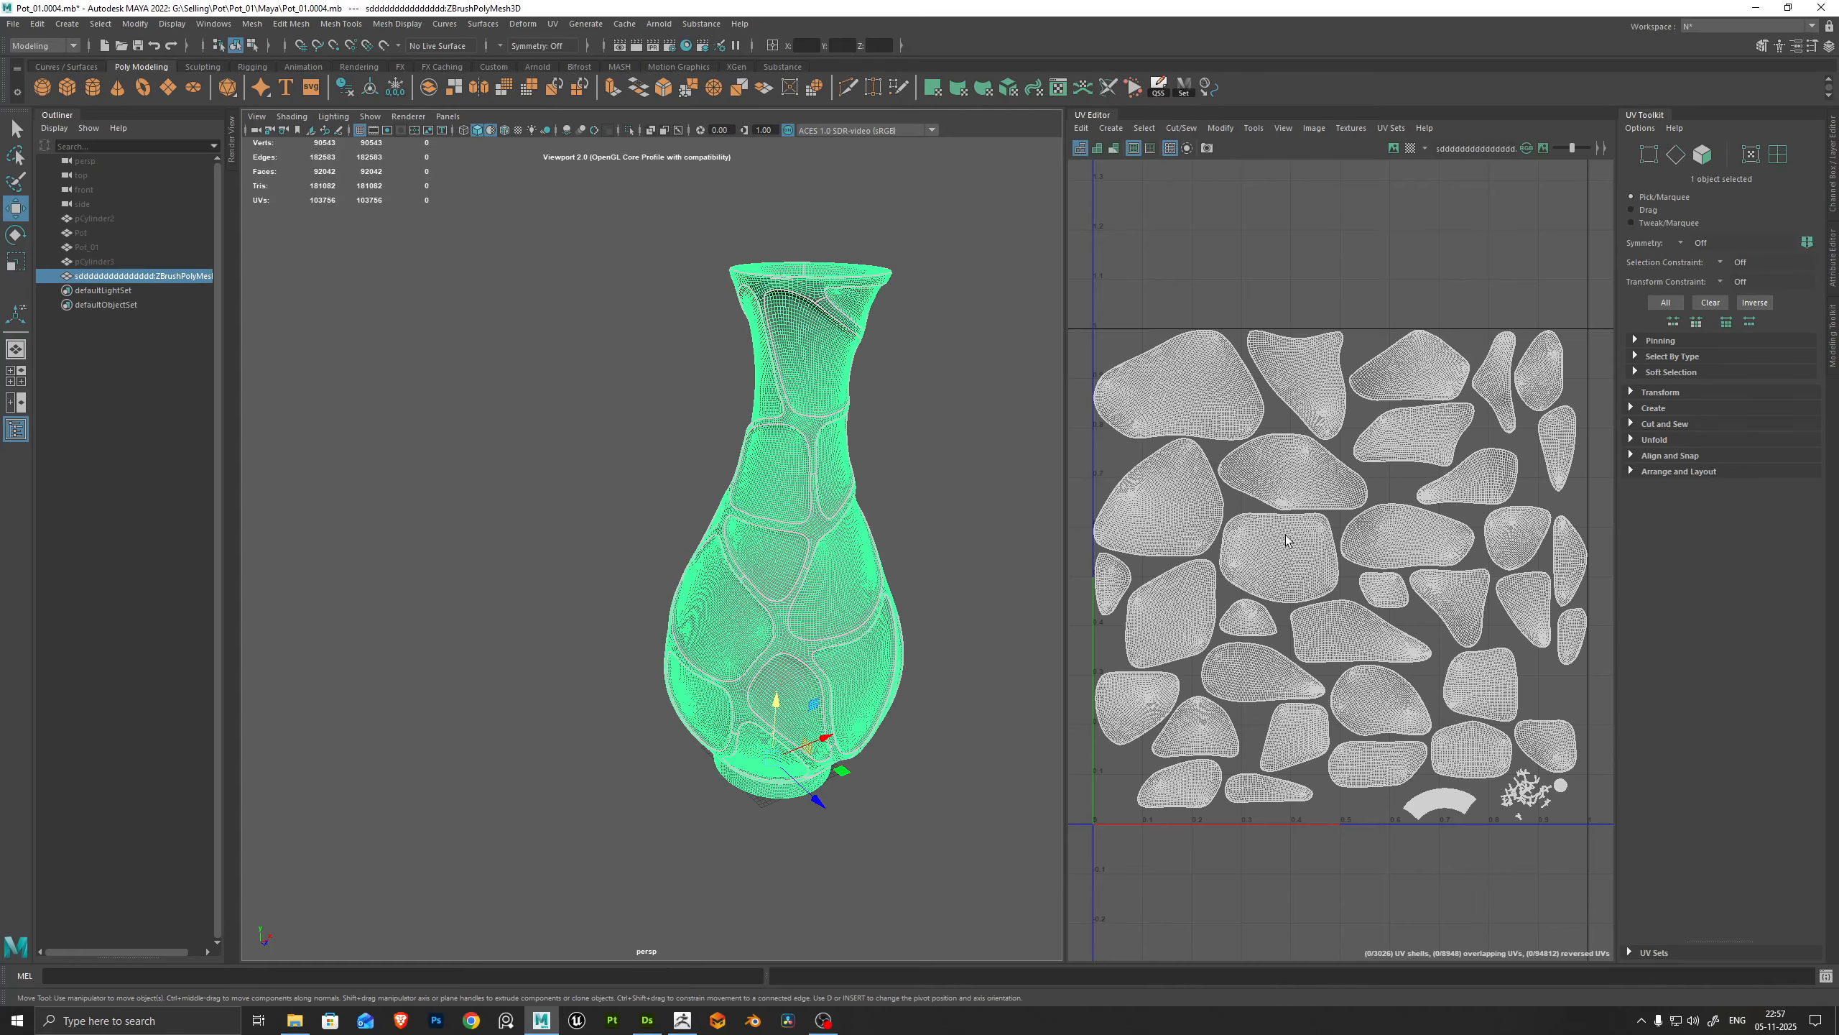
scroll(1304, 376, up, 2)
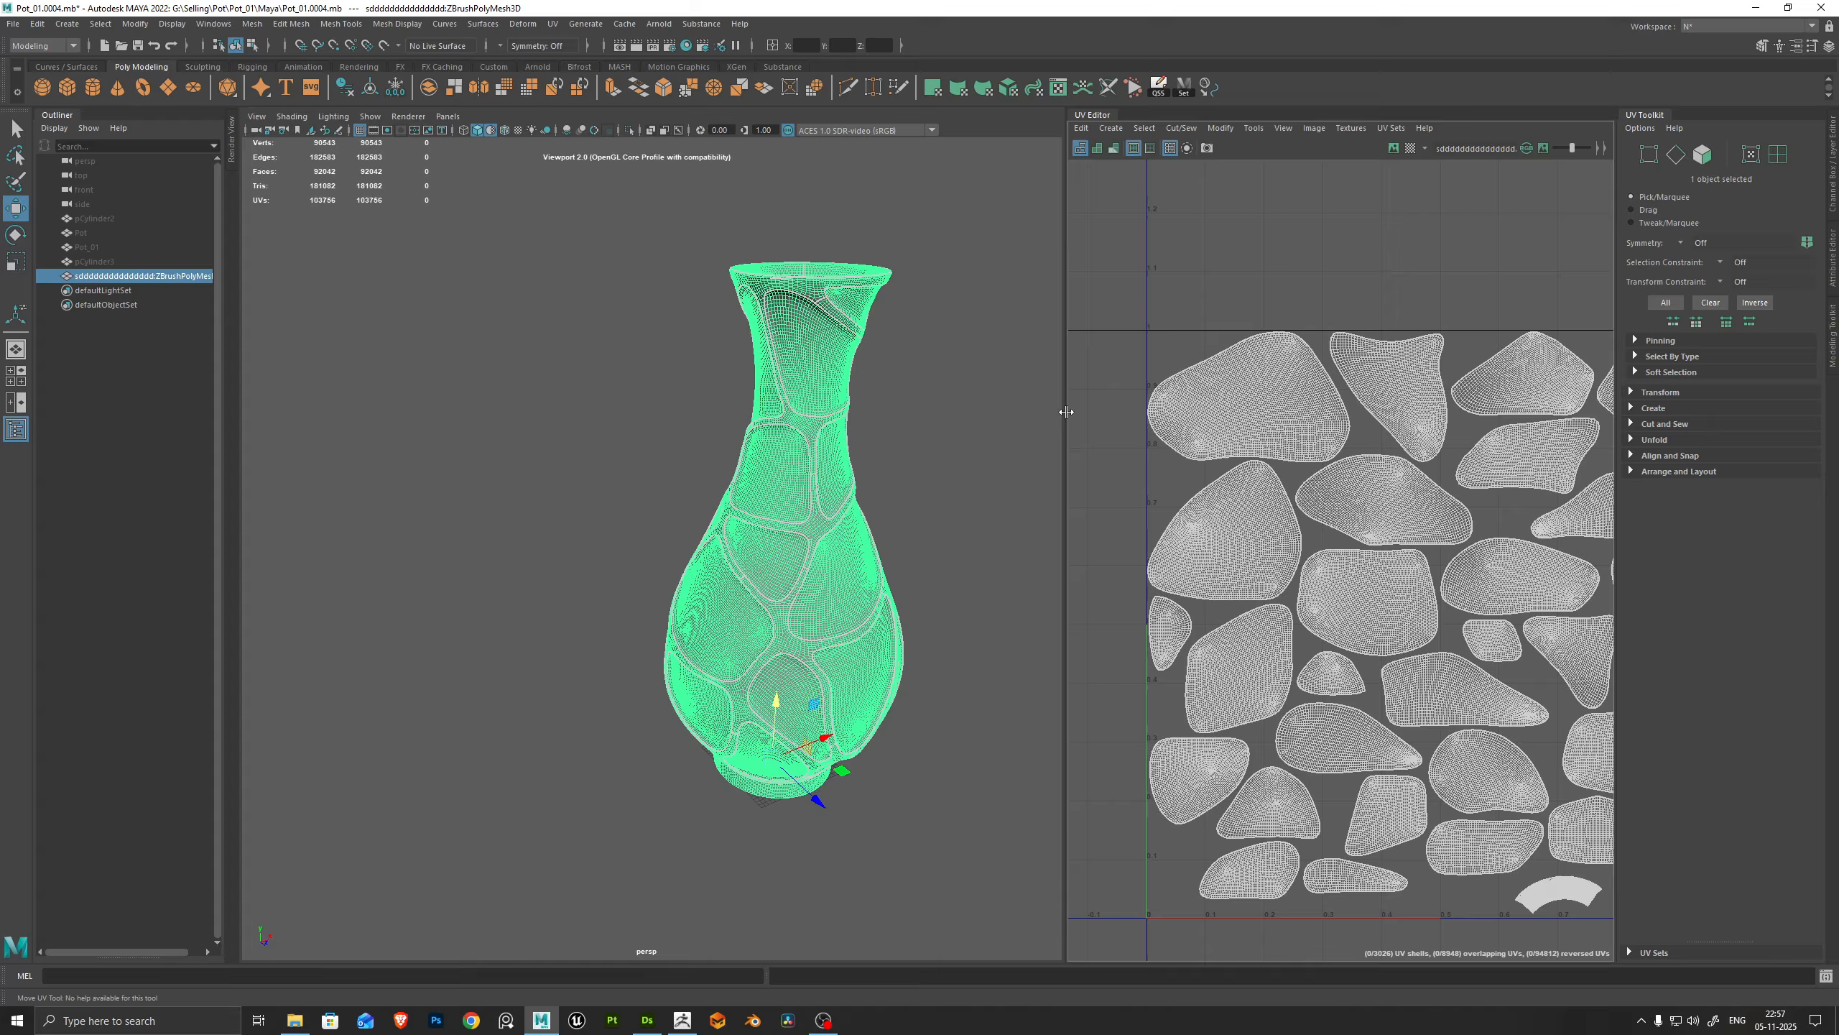
drag(1066, 412, 858, 412)
scroll(1086, 416, down, 2)
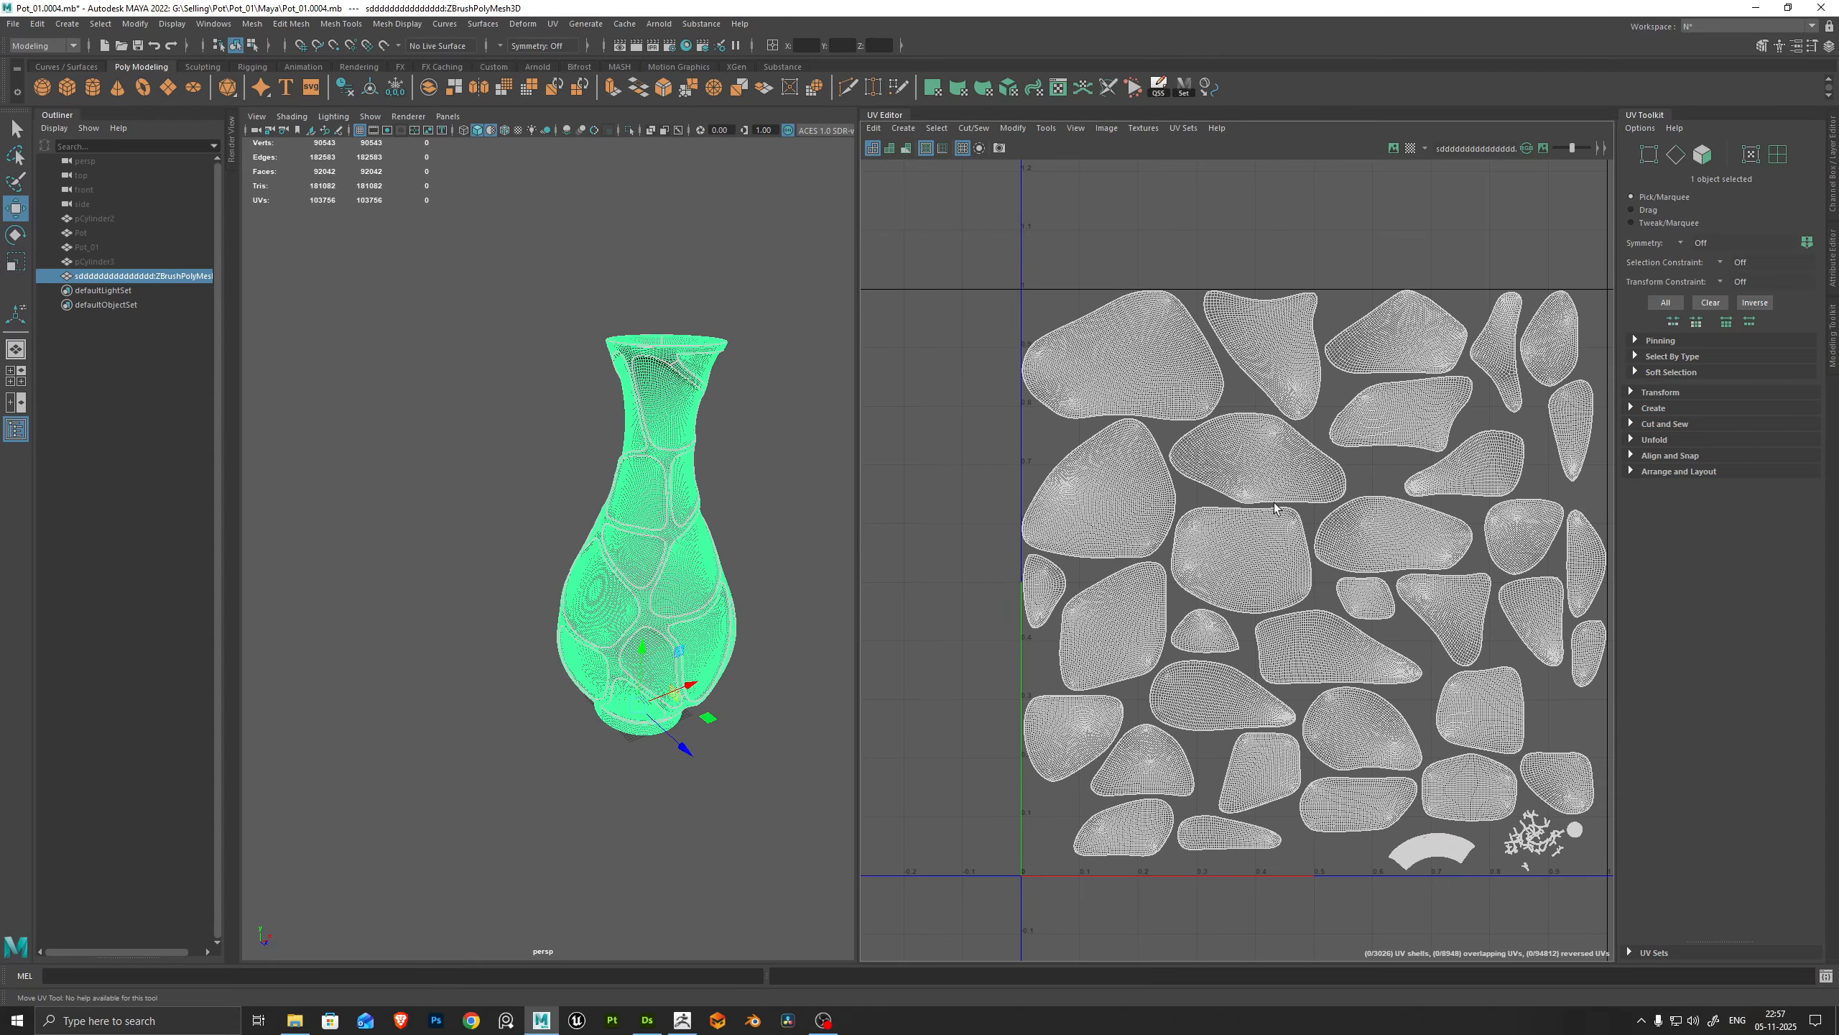
alt+middle_drag(1275, 503, 1176, 449)
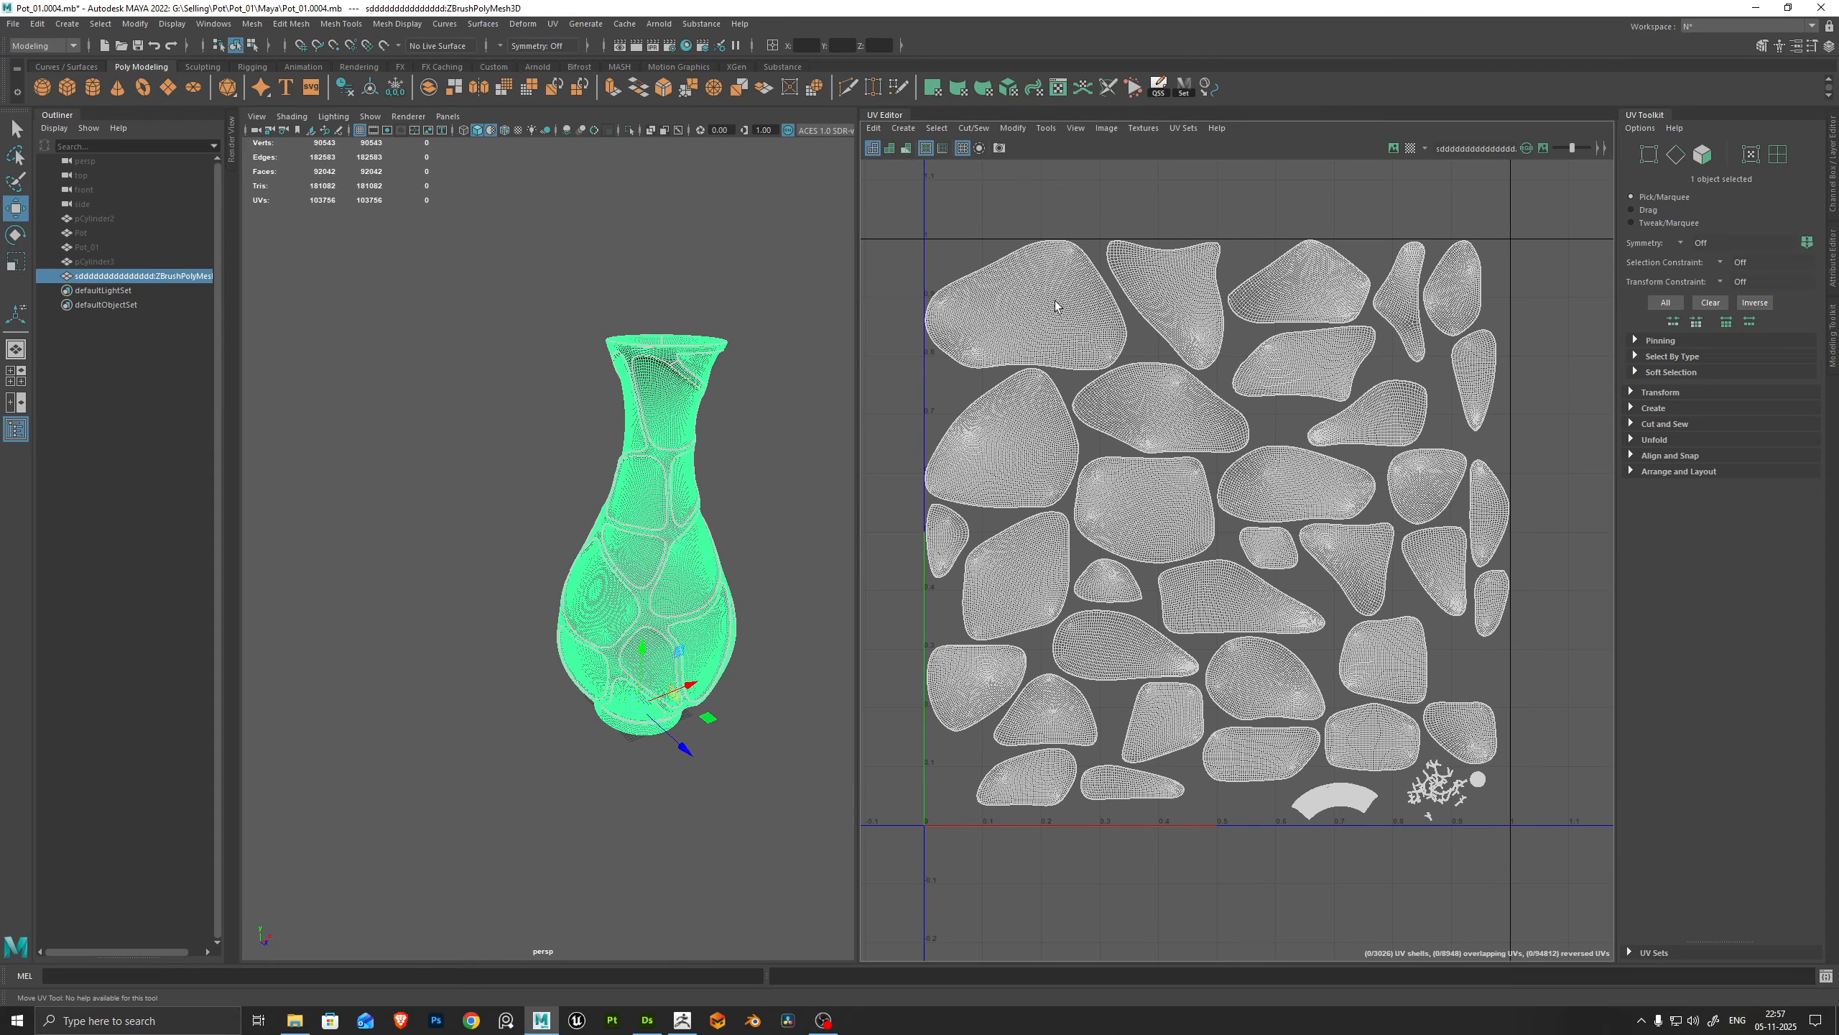
Use UV shell selection to check the largest cell's shell, and inspect the small branching strip shells up close
right_drag(1055, 307, 992, 281)
click(1027, 310)
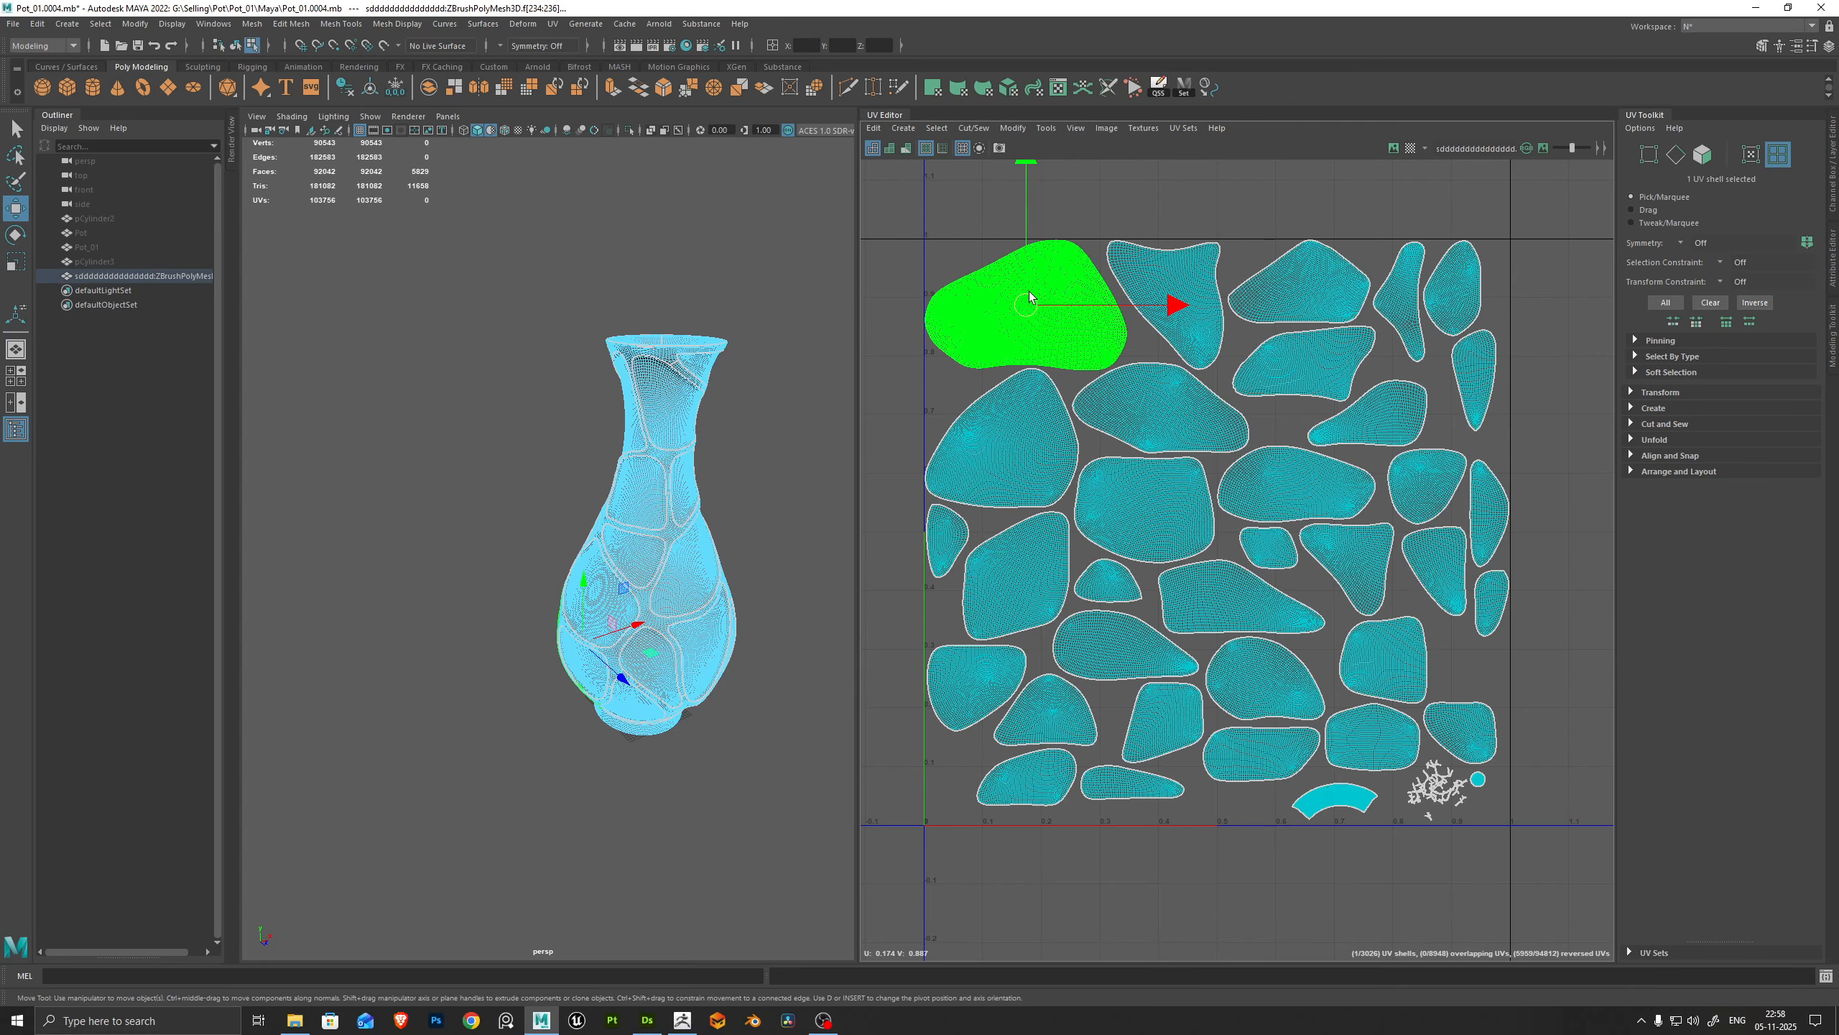
click(1069, 198)
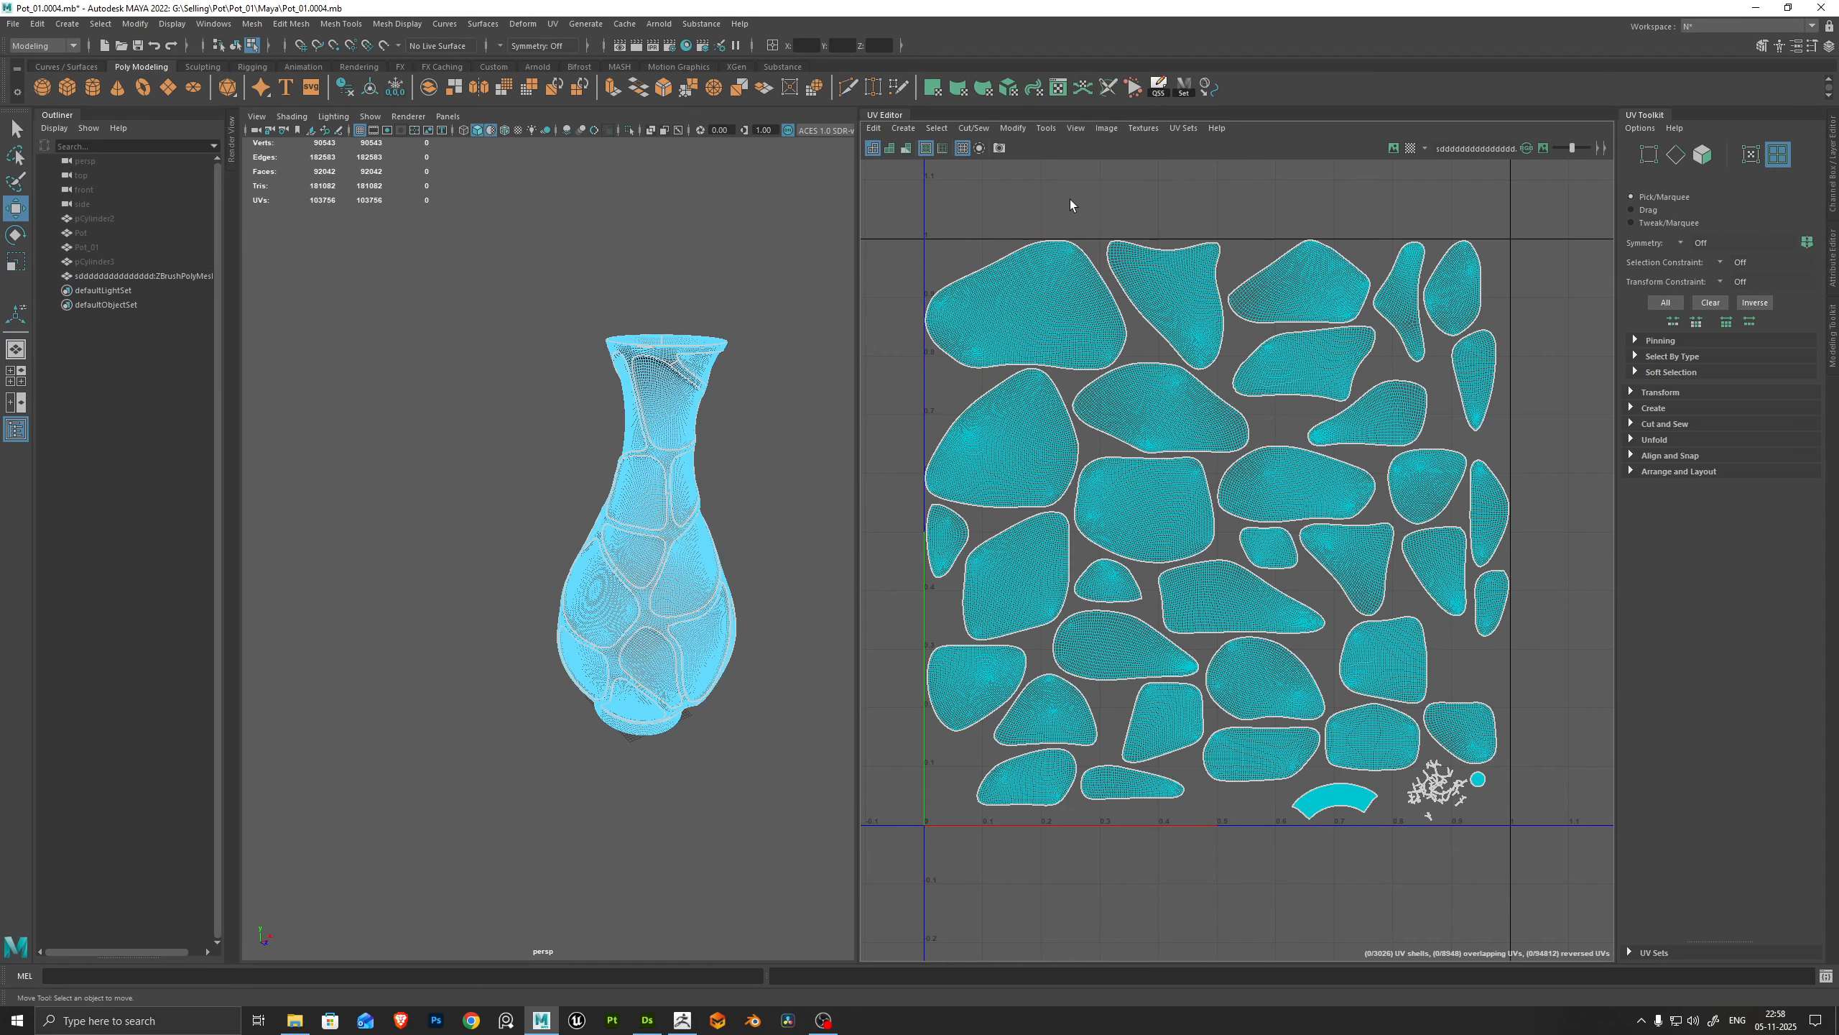
scroll(1452, 813, up, 5)
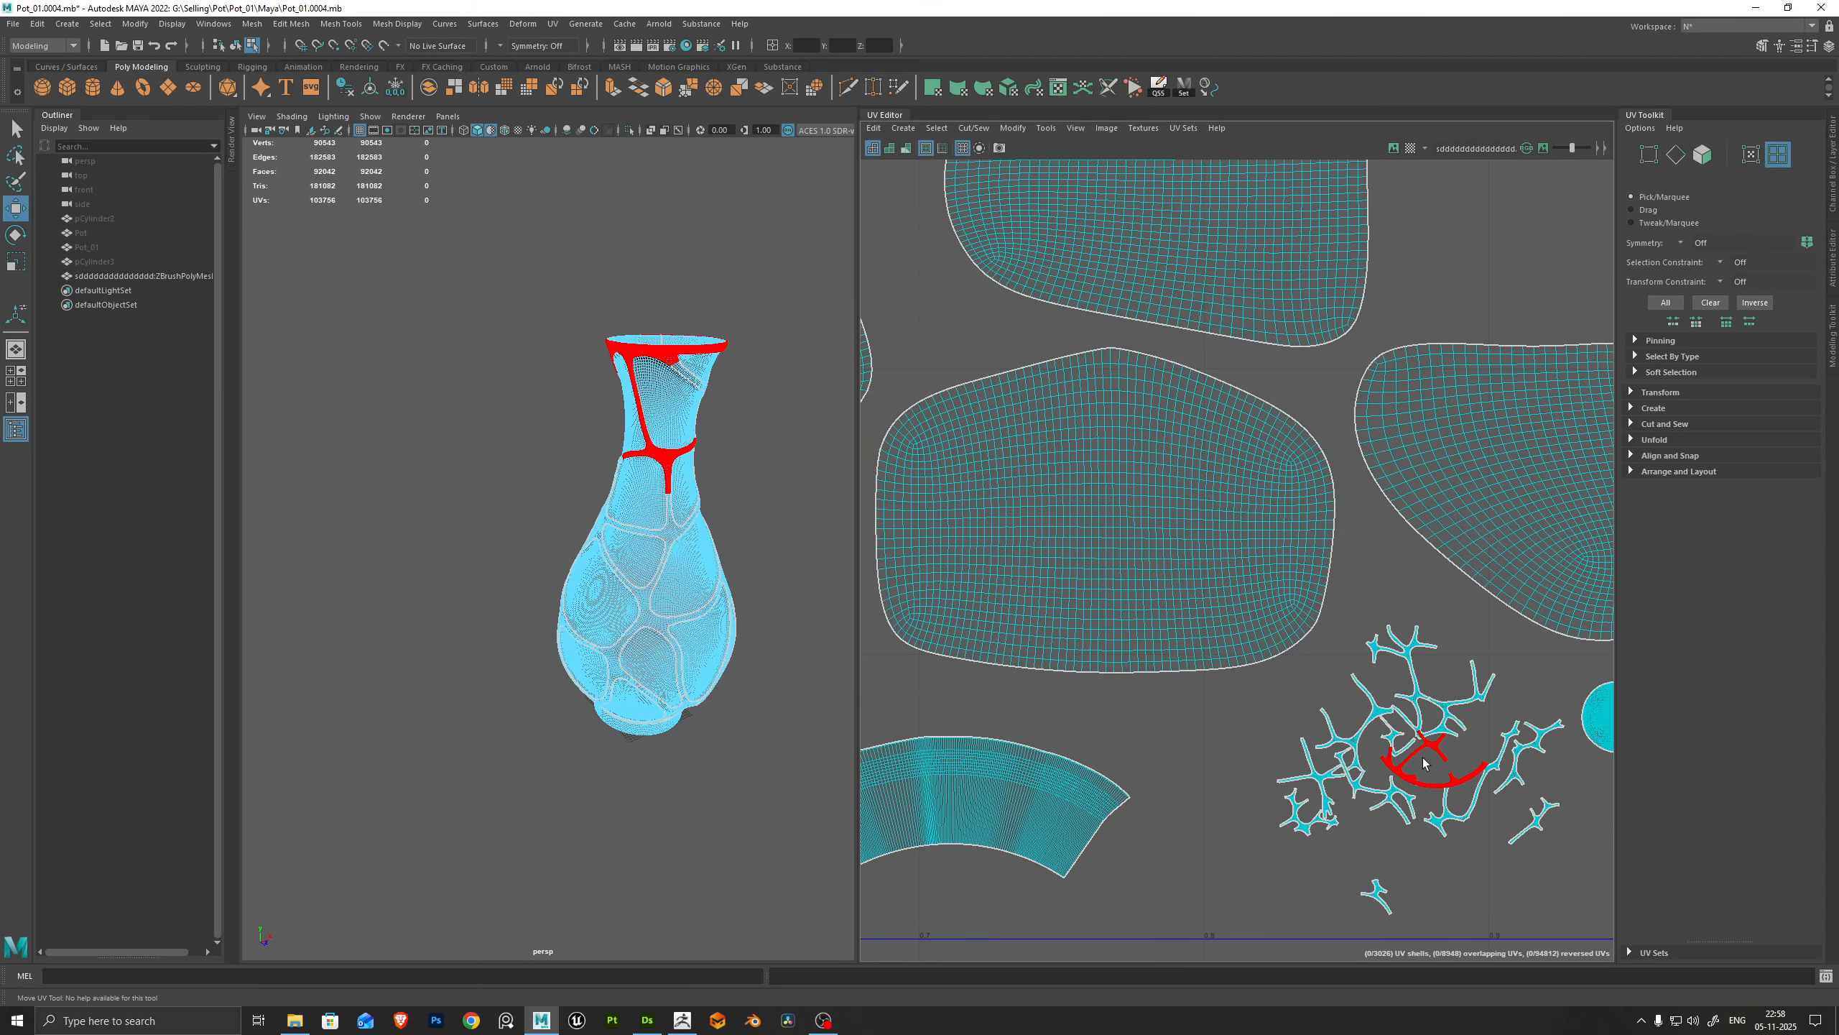
Select the branching strip UV shells as a group and individually to check where they lie on the vase
drag(1281, 702, 1354, 752)
scroll(710, 564, up, 5)
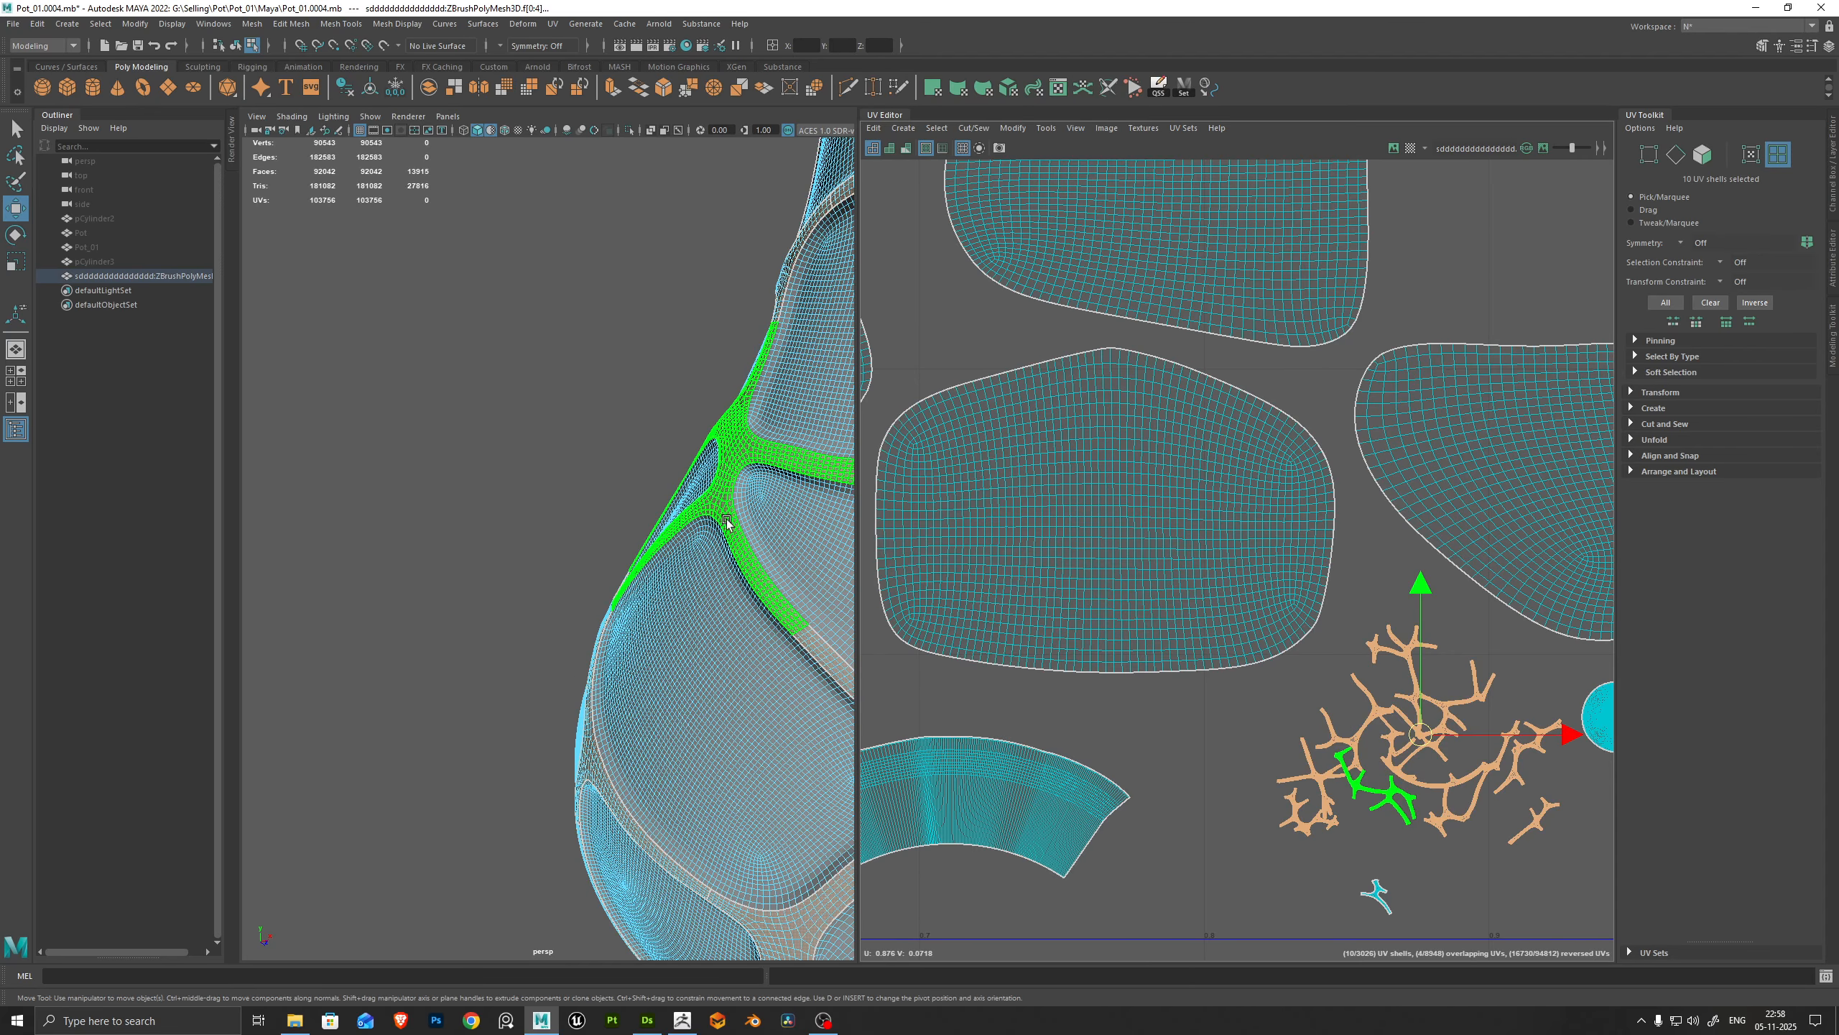
scroll(572, 576, down, 5)
click(595, 589)
scroll(594, 580, down, 5)
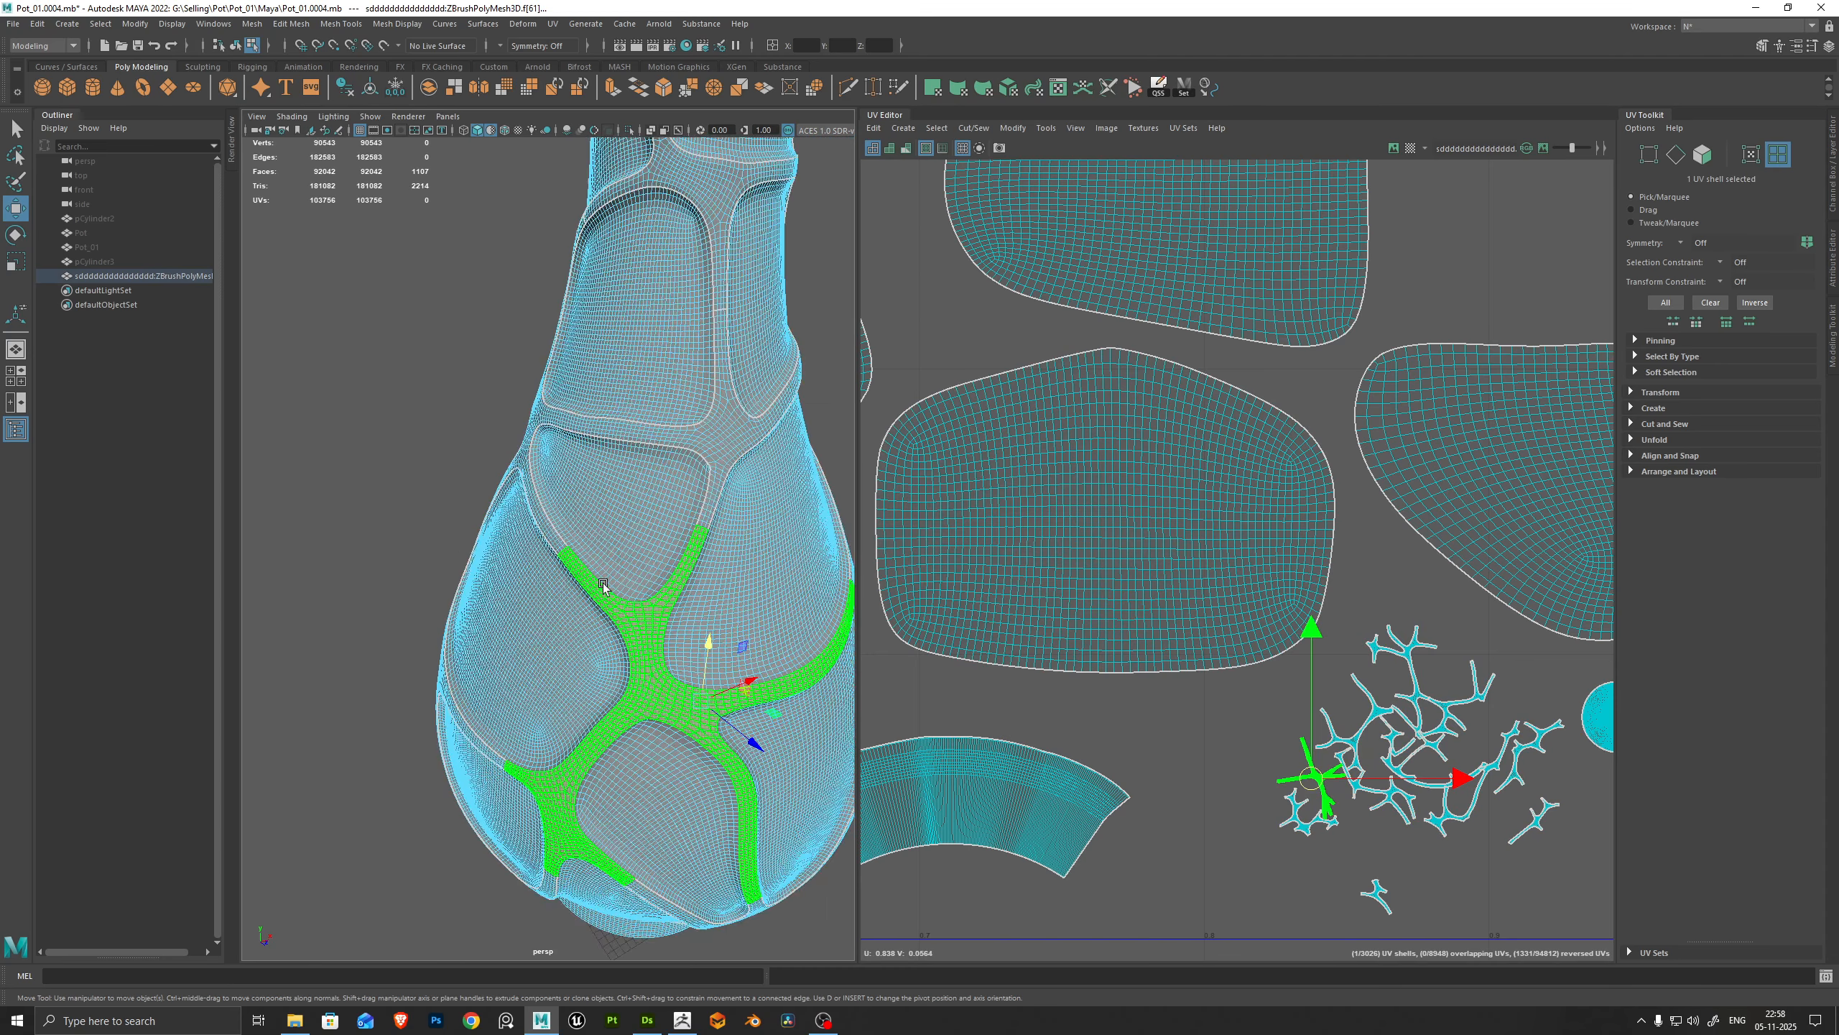
scroll(593, 575, up, 5)
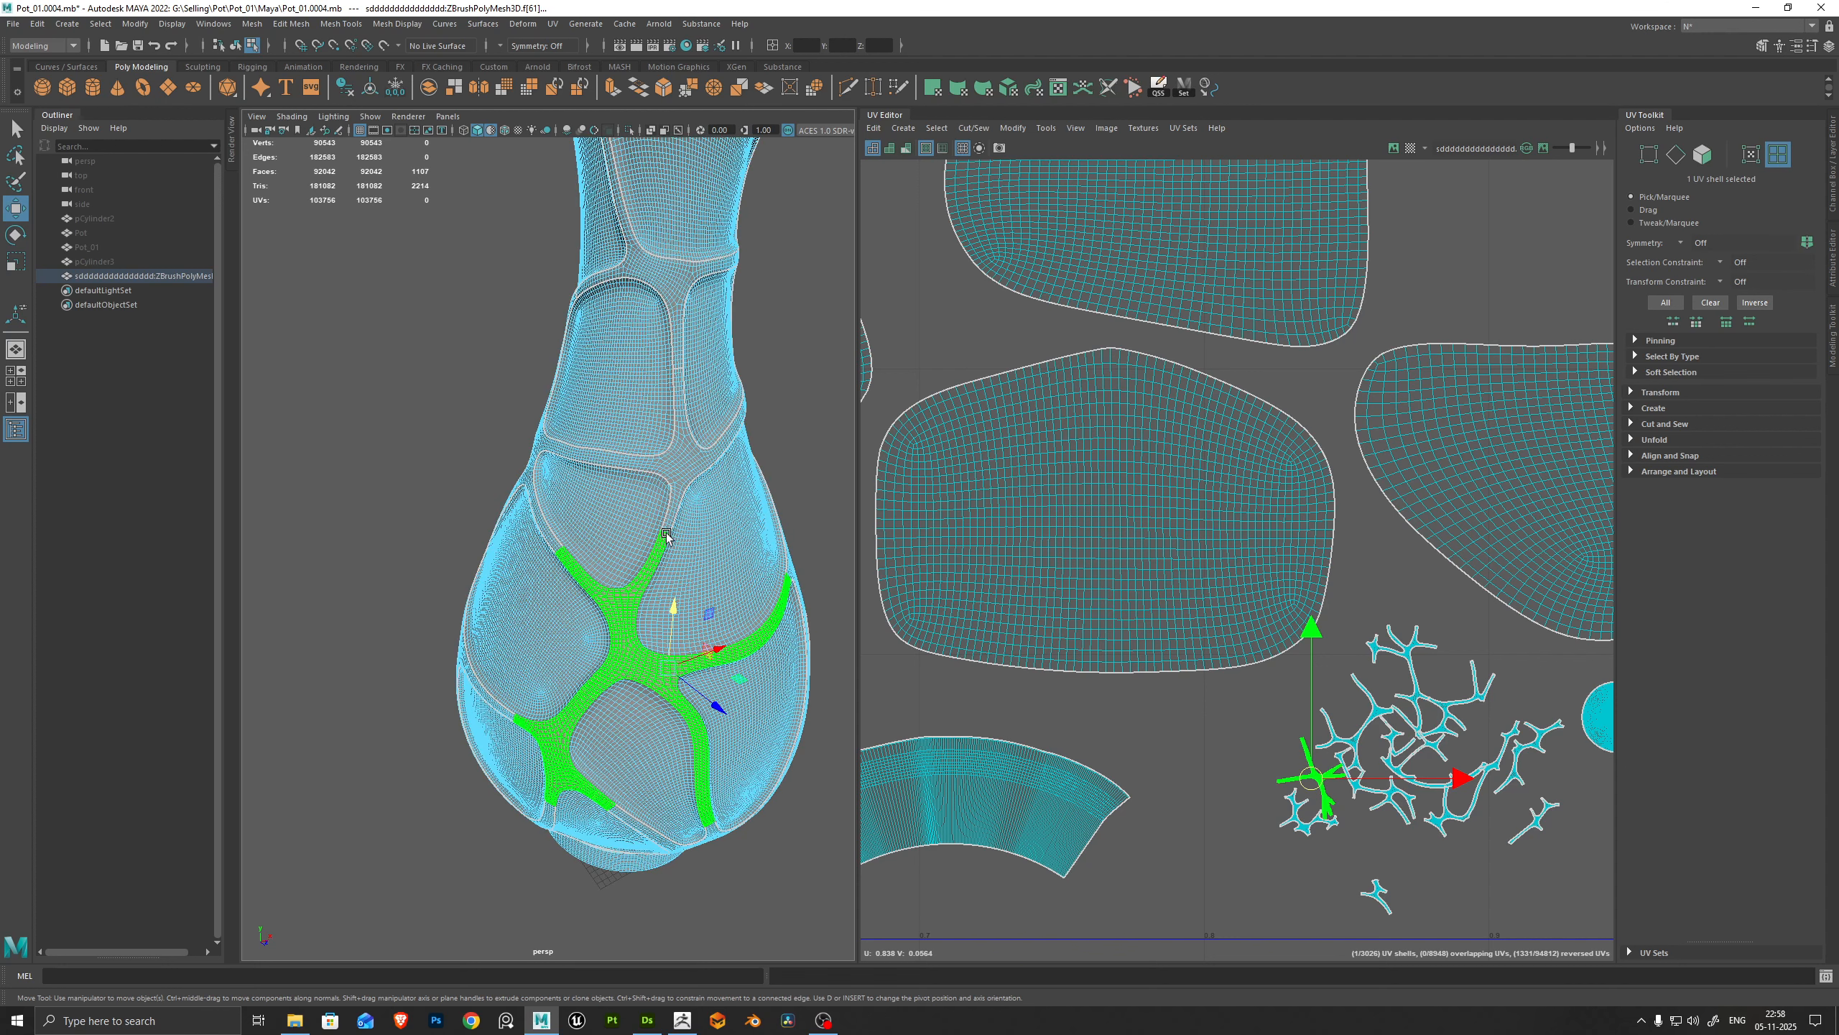
click(677, 479)
shift+click(633, 589)
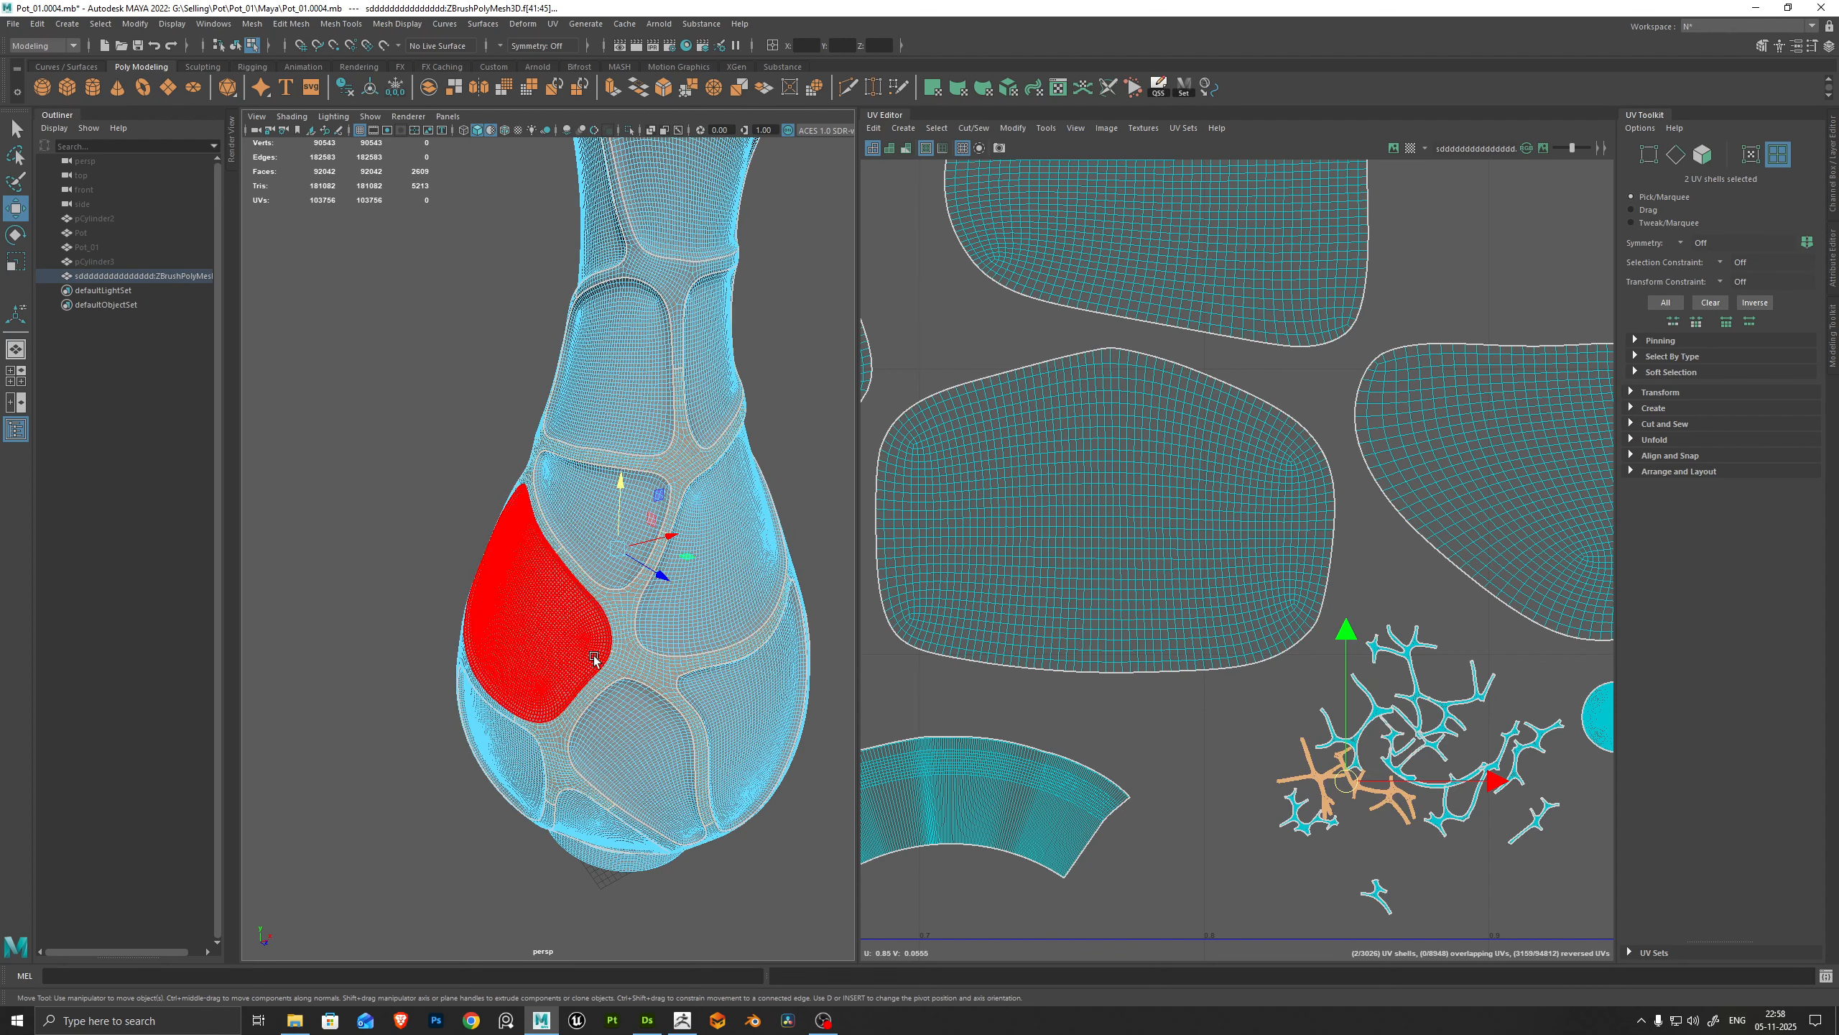
Return to object selection and reselect the whole vase to show its complete set of UV shells
right_drag(677, 452, 763, 424)
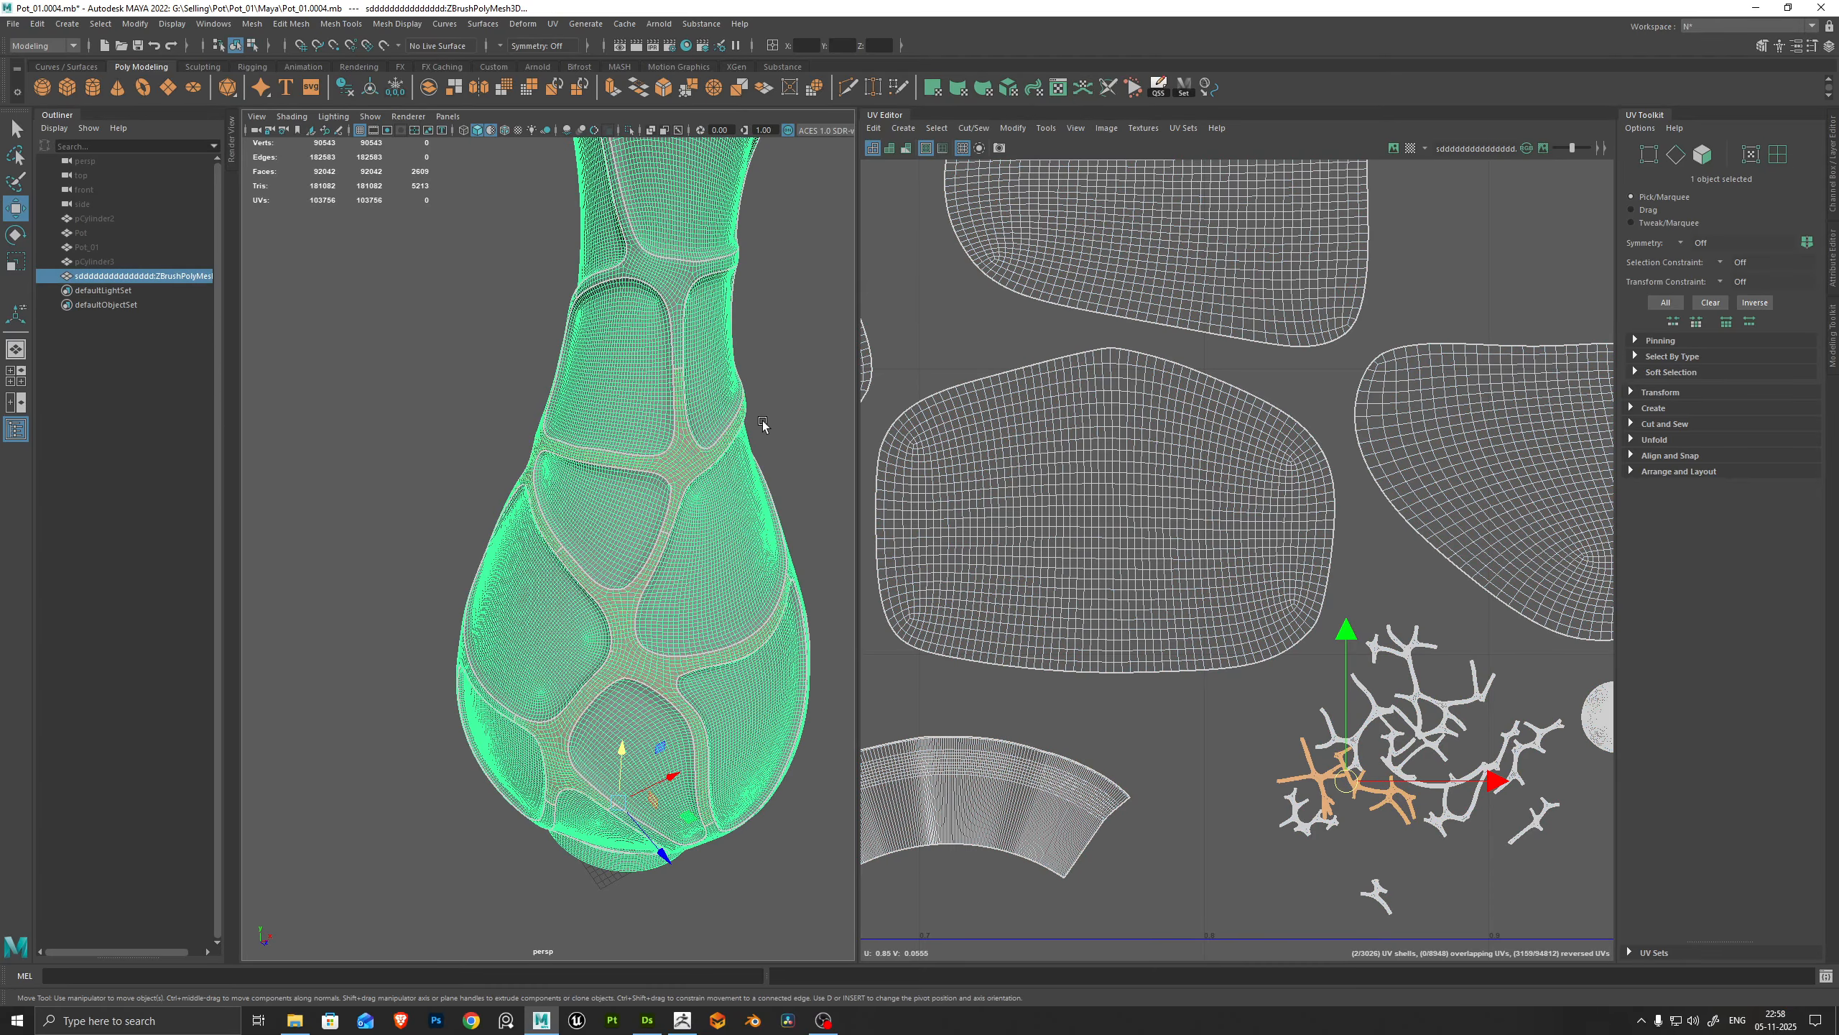
right_drag(1442, 634, 1468, 643)
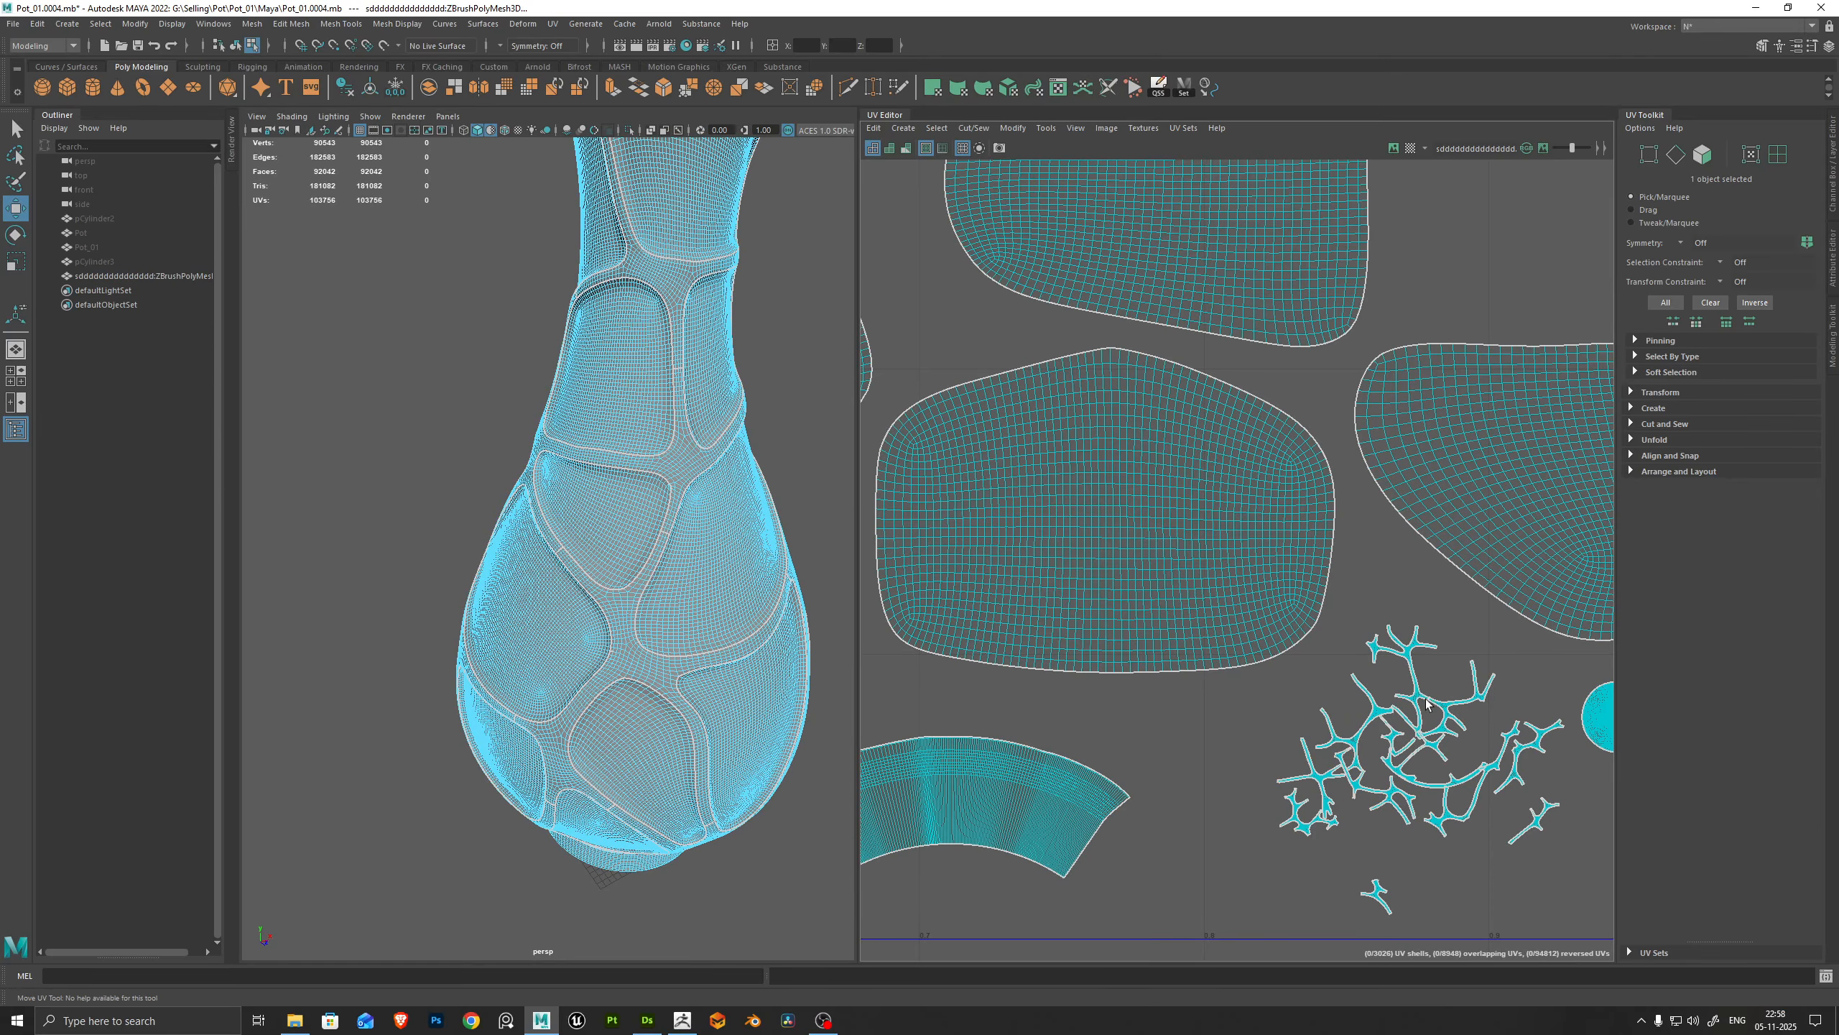
right_drag(682, 433, 724, 500)
click(764, 421)
click(612, 467)
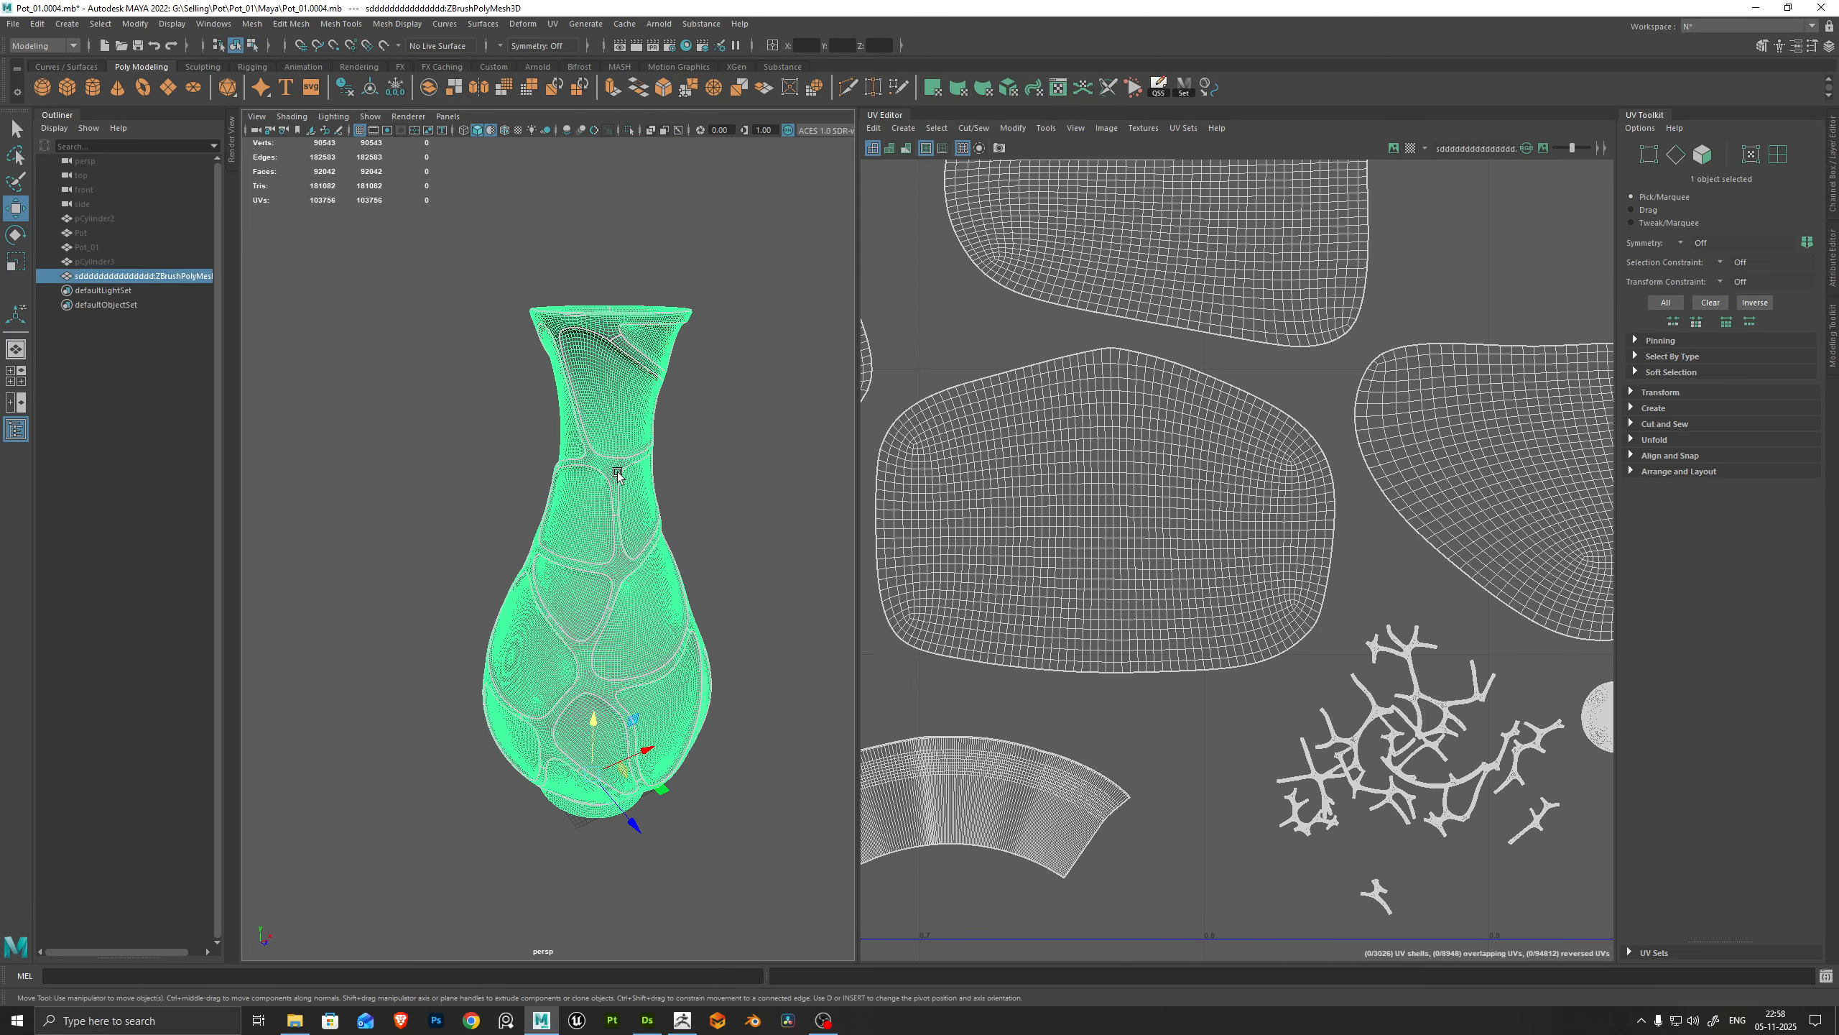
Switch to UV shell selection and select all the vase's shells across the full UV layout
right_drag(1166, 485, 1132, 480)
scroll(1133, 492, down, 4)
scroll(1132, 492, down, 5)
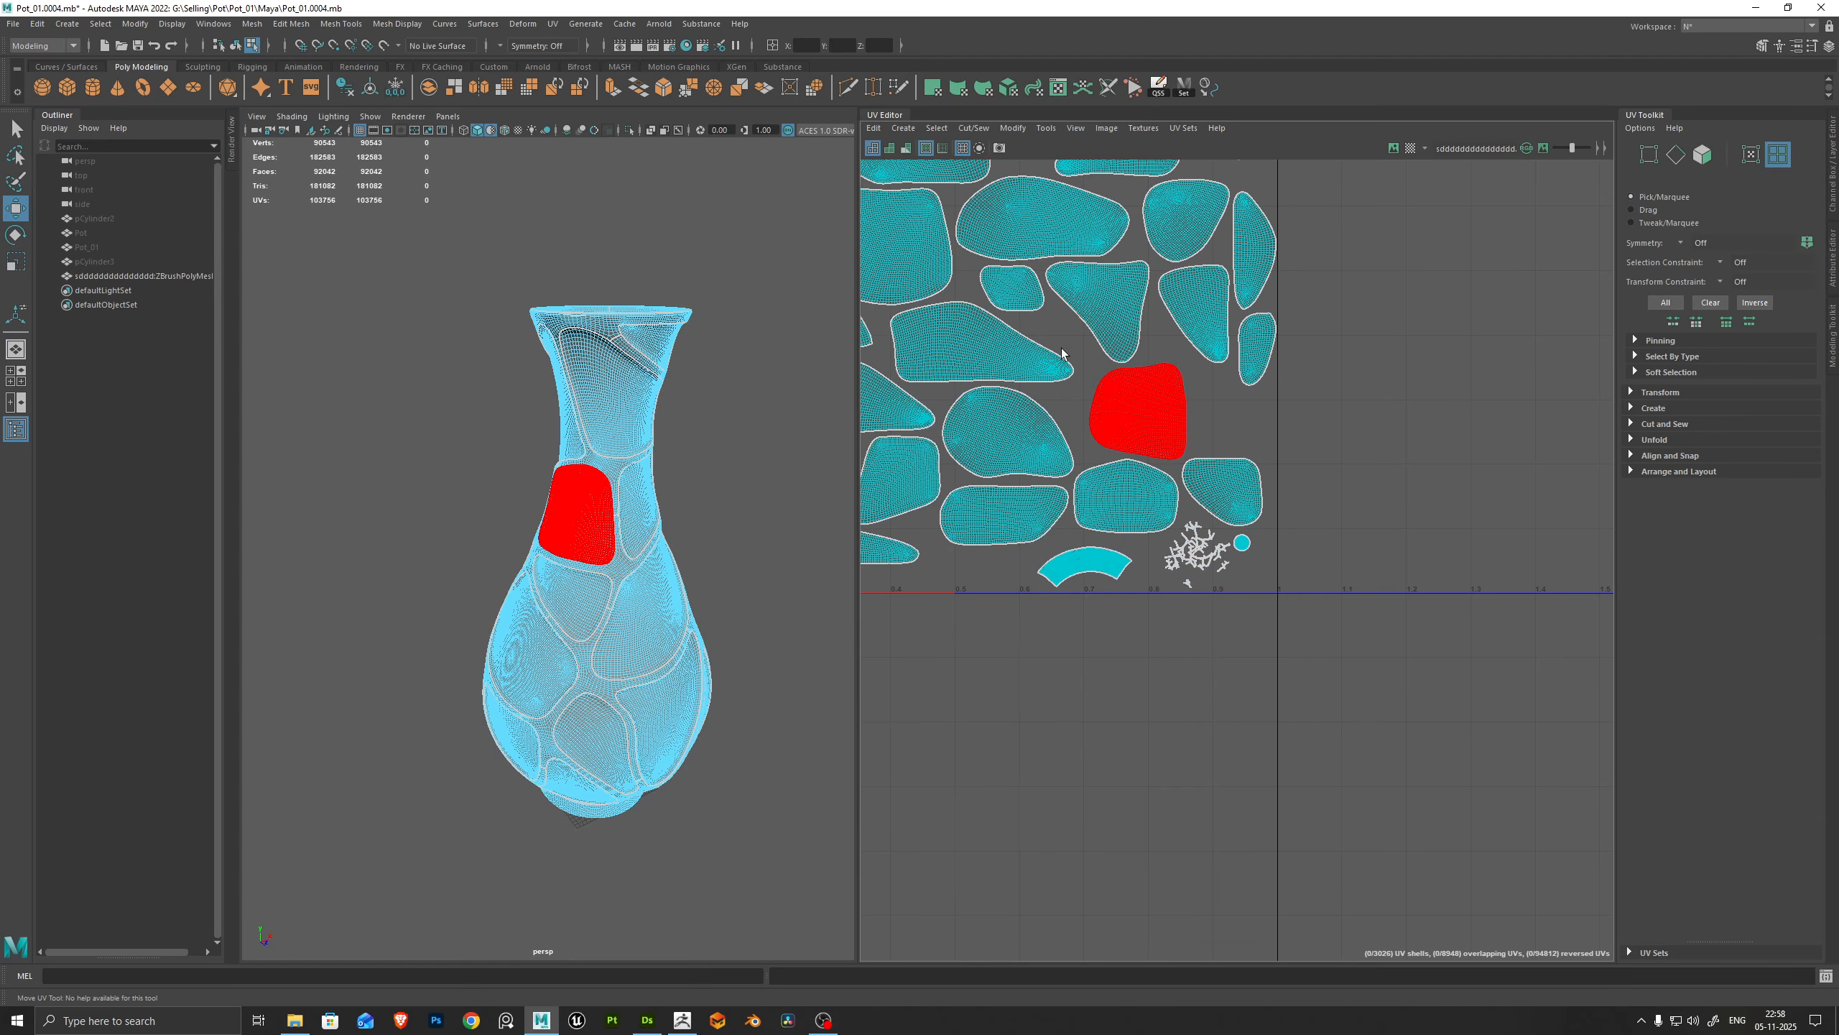
key(f)
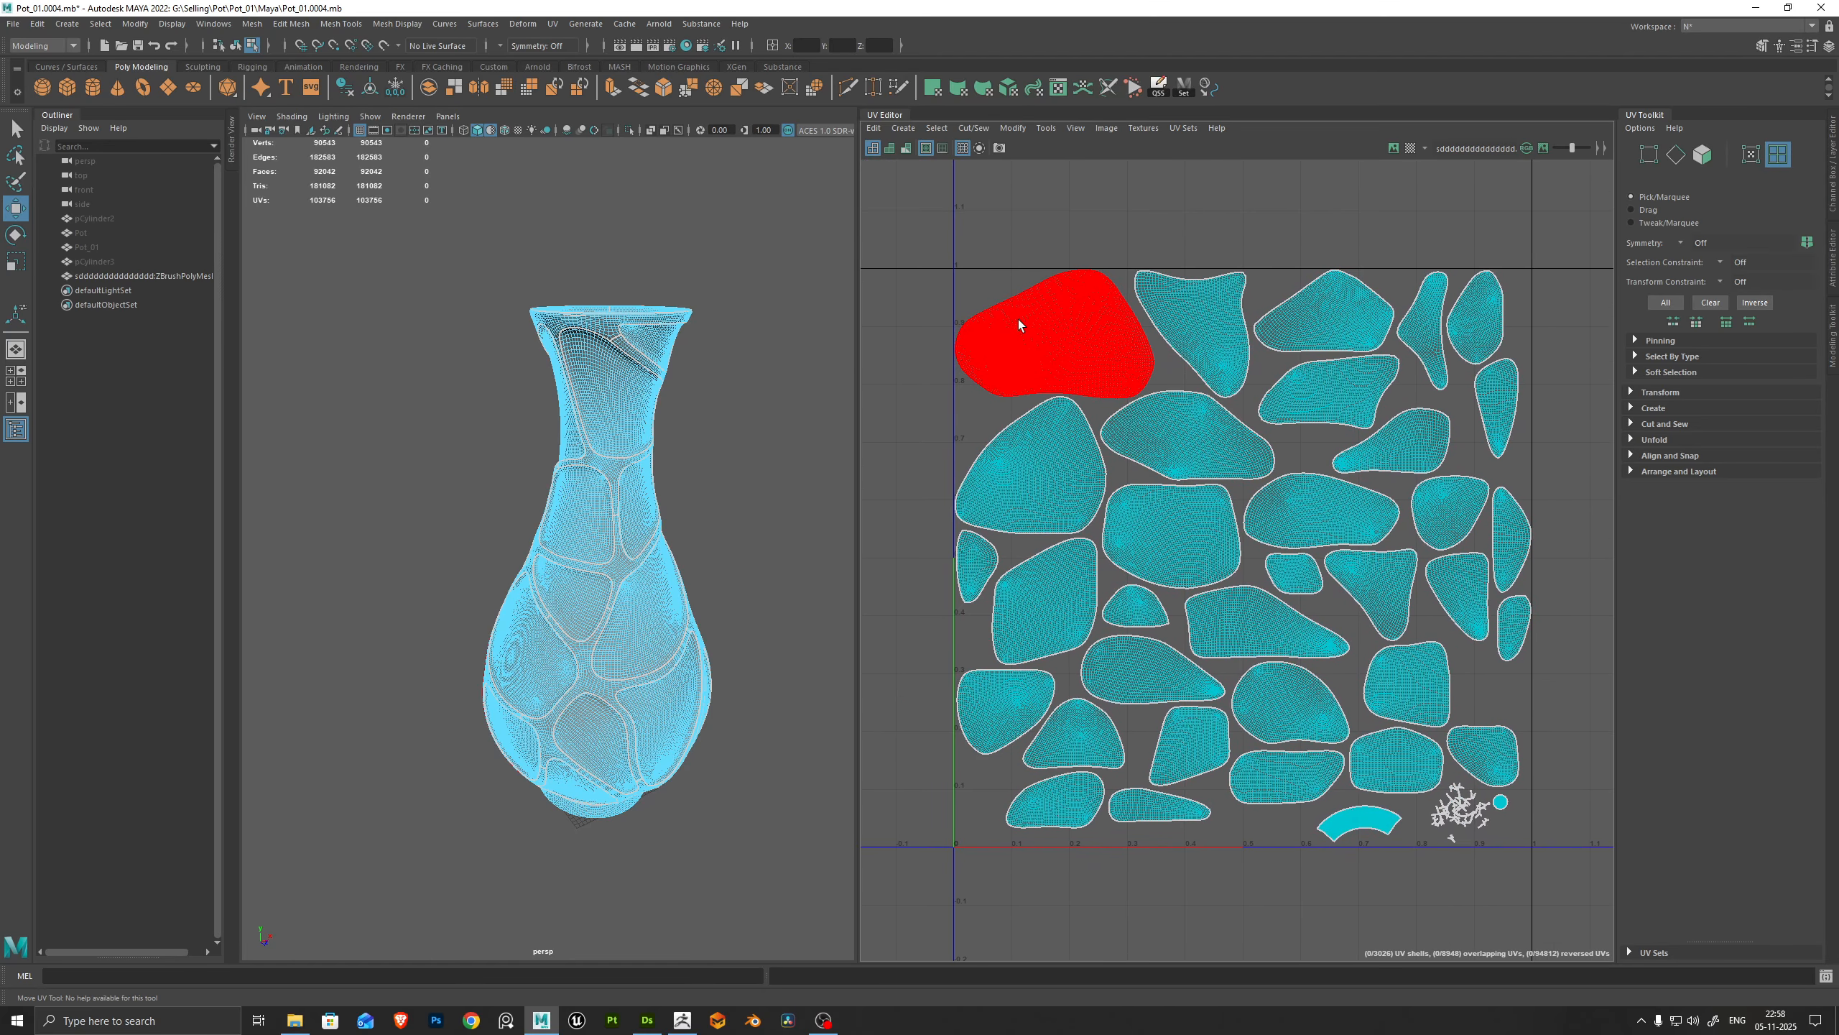
click(1017, 320)
drag(931, 224, 1555, 869)
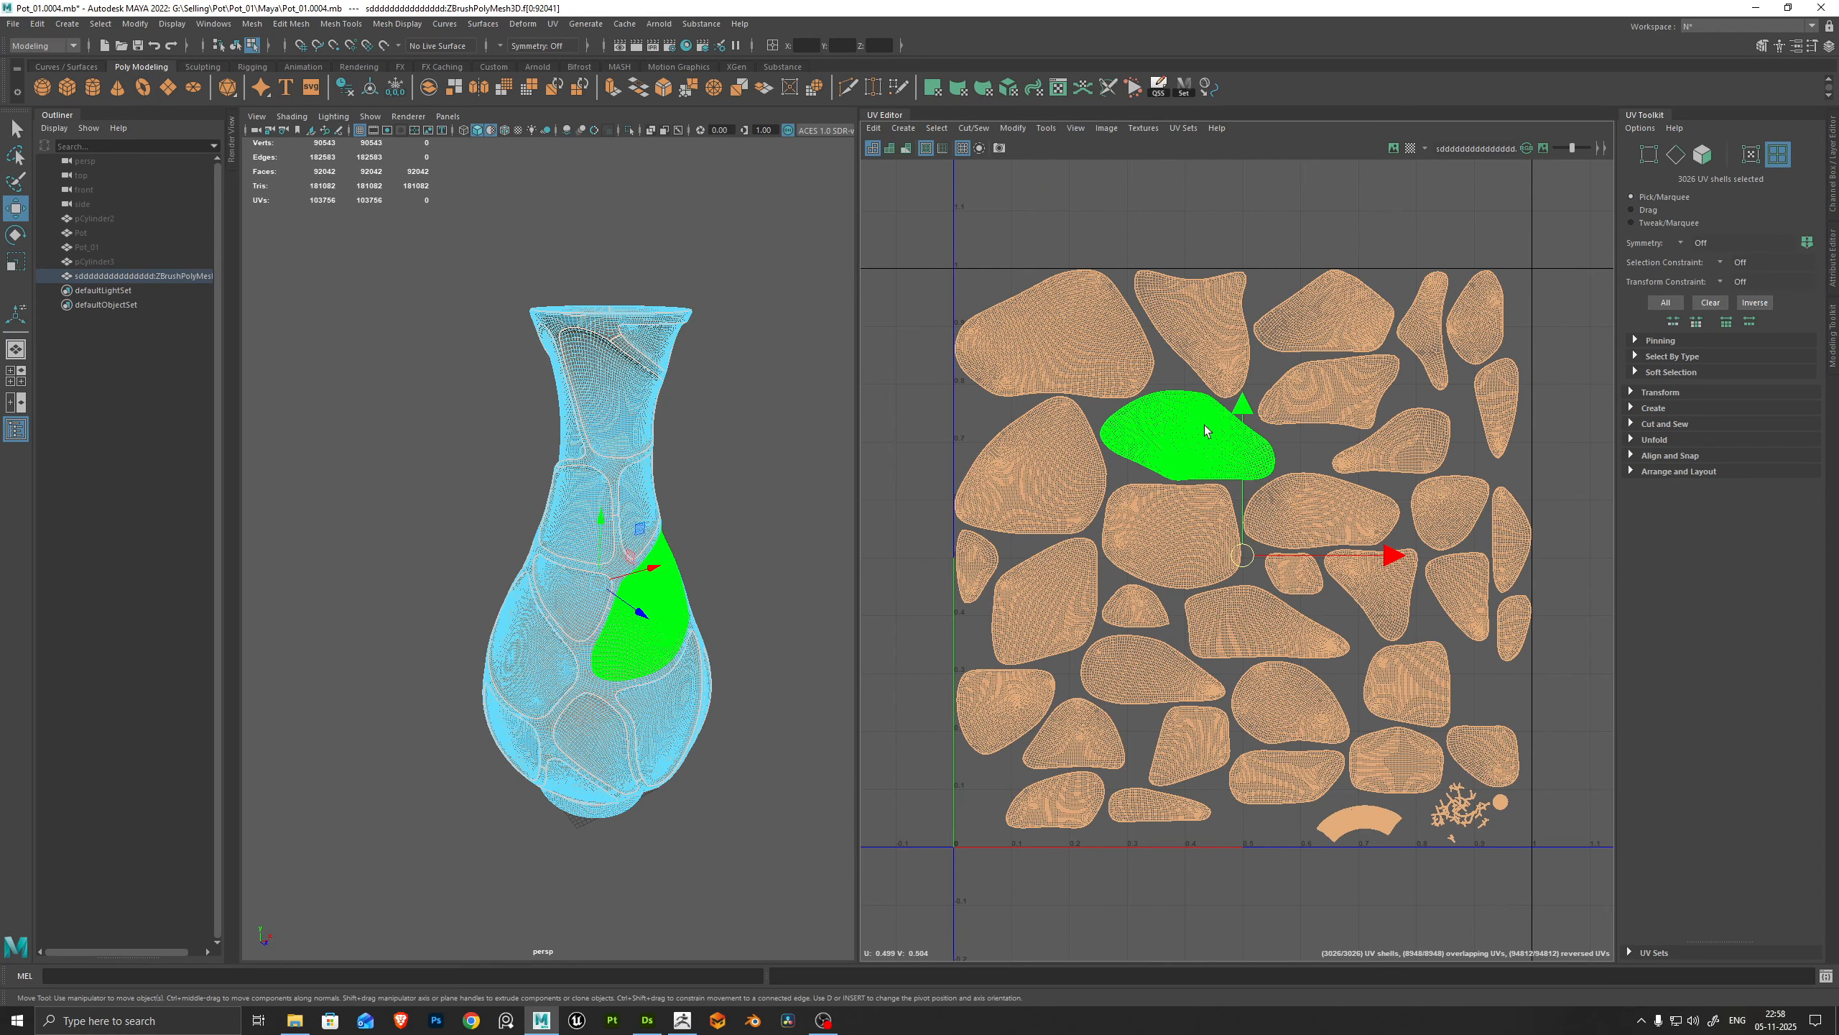
Select one upper-middle cell's UV shell and check its texel density in the Transform settings
click(1204, 426)
click(1656, 393)
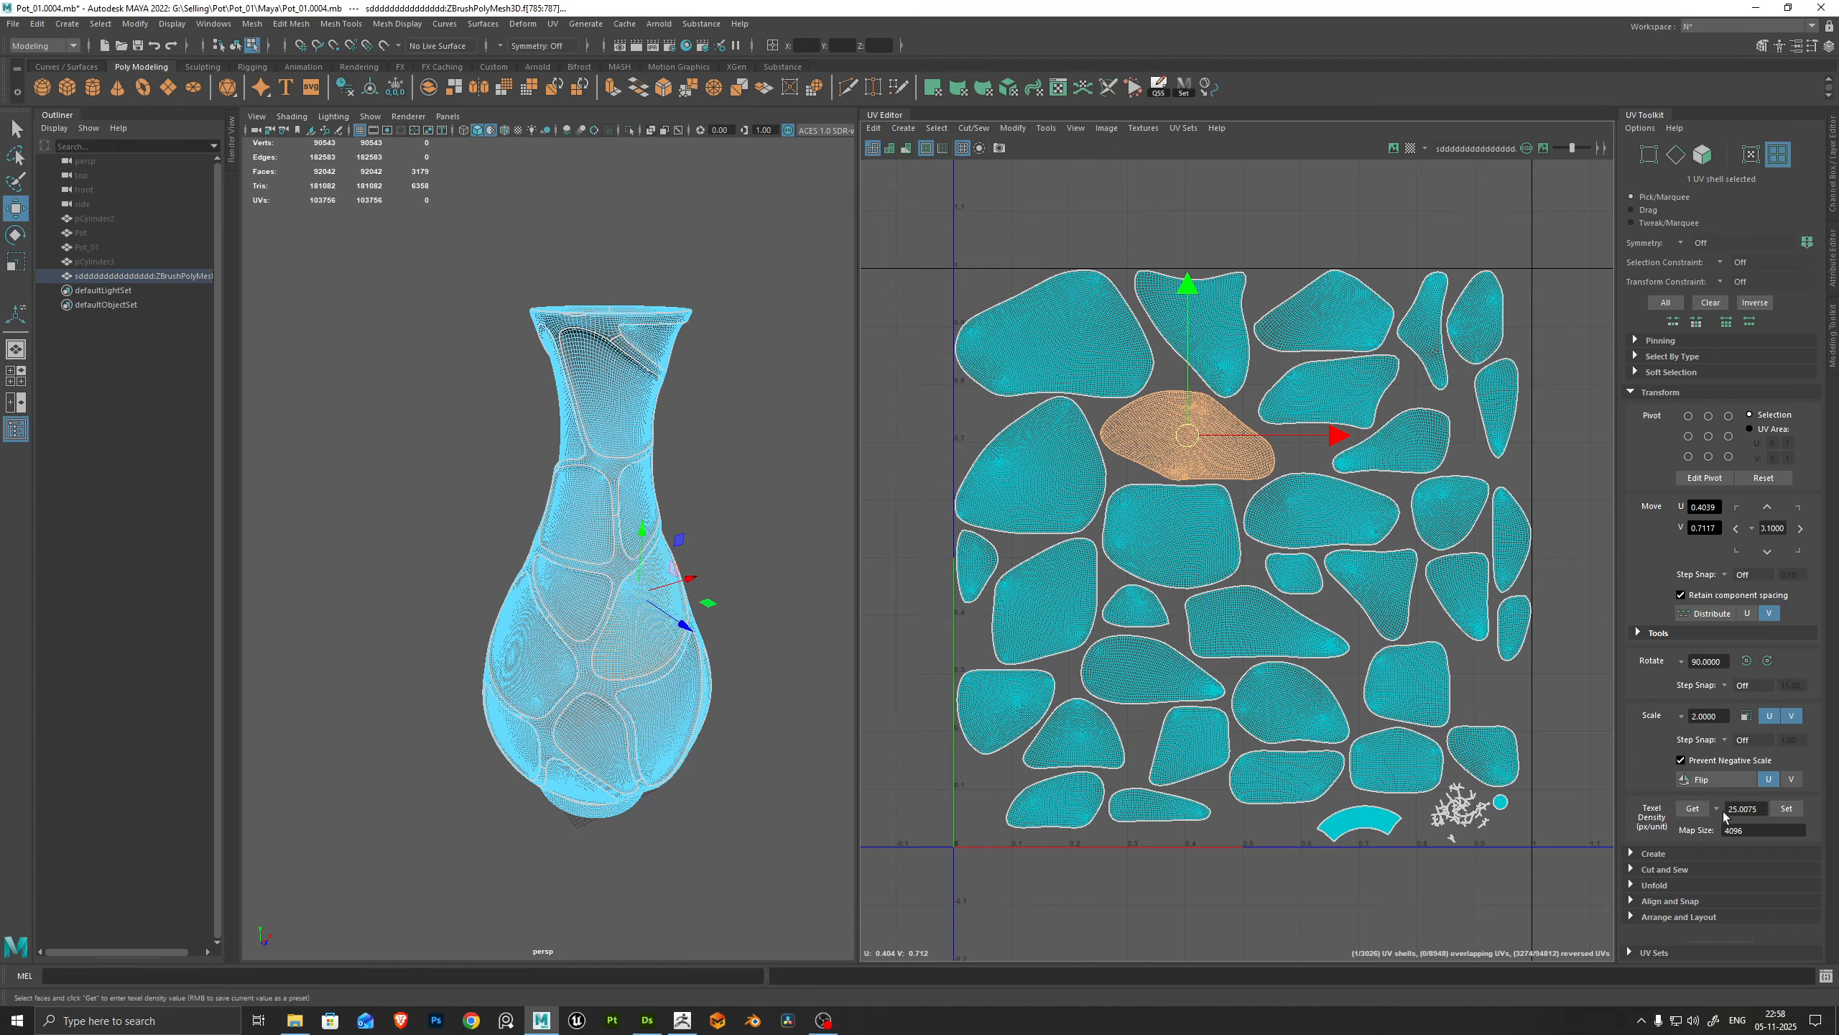
click(1661, 392)
Return to object selection and alternate between the shaded vase and its UV layout for a final check, leaving the vase deselected
right_click(710, 350)
right_drag(709, 350, 756, 330)
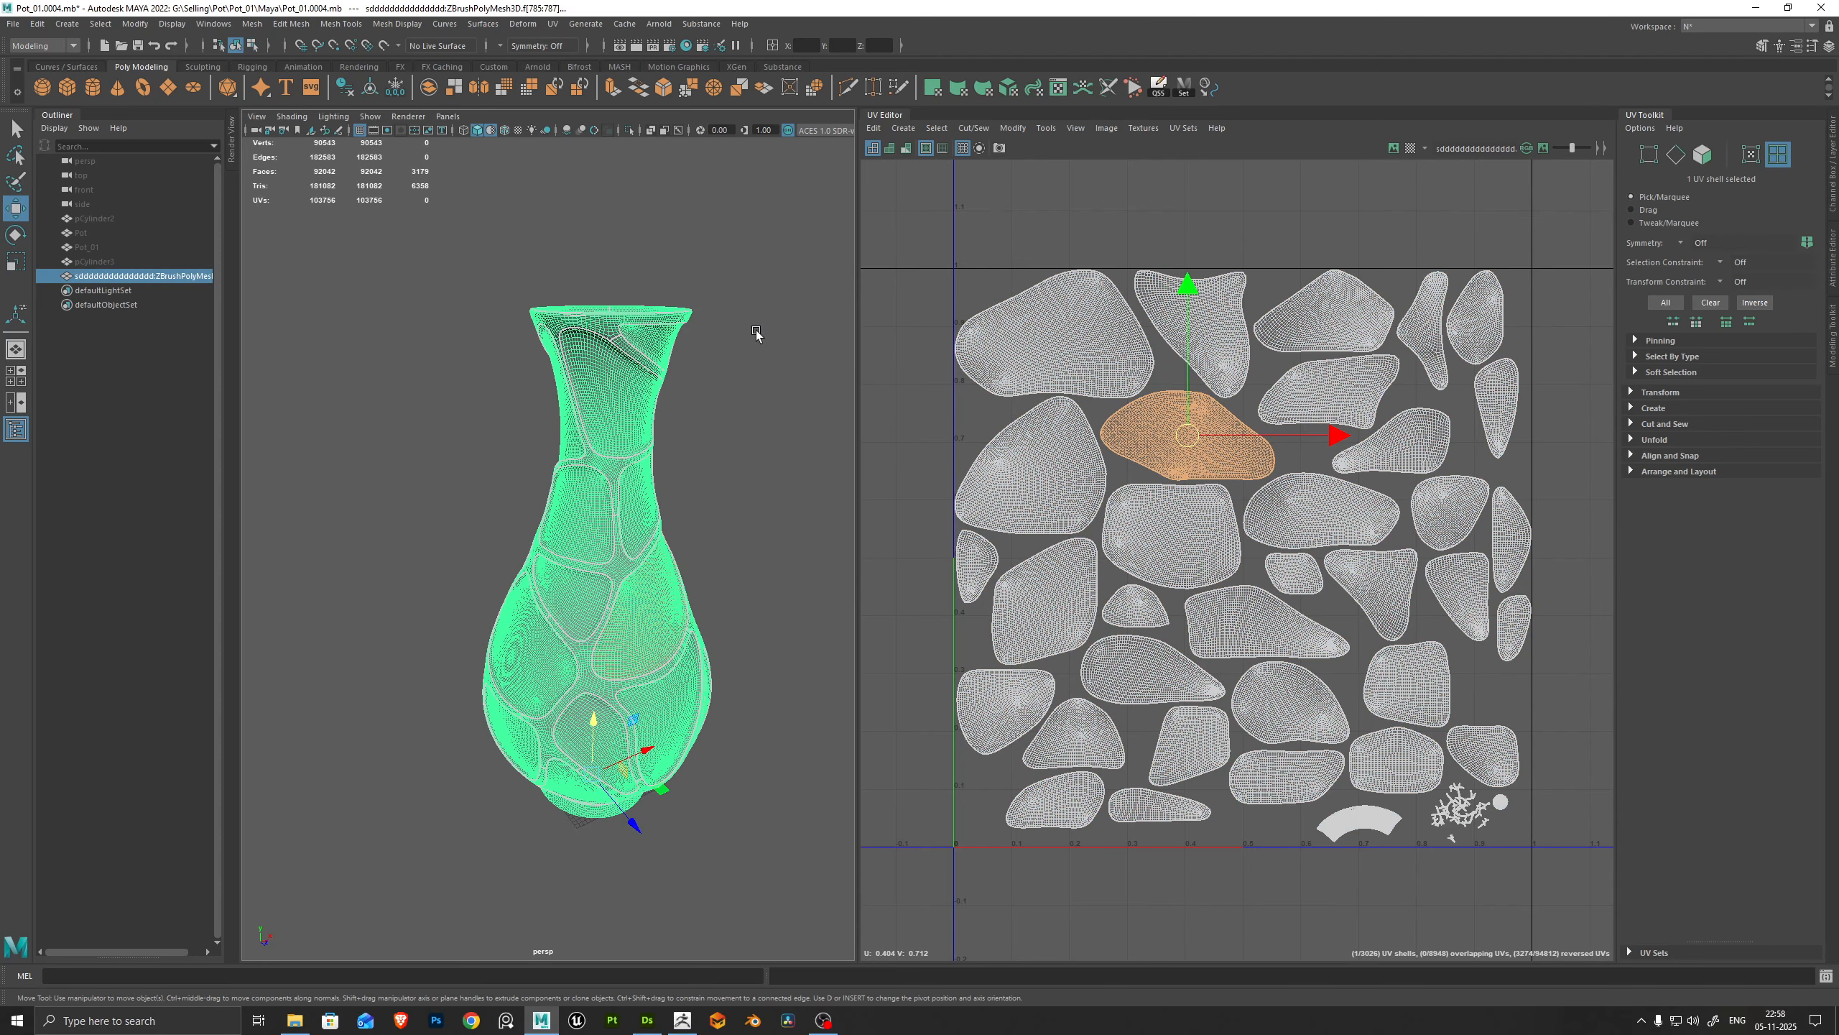
click(756, 332)
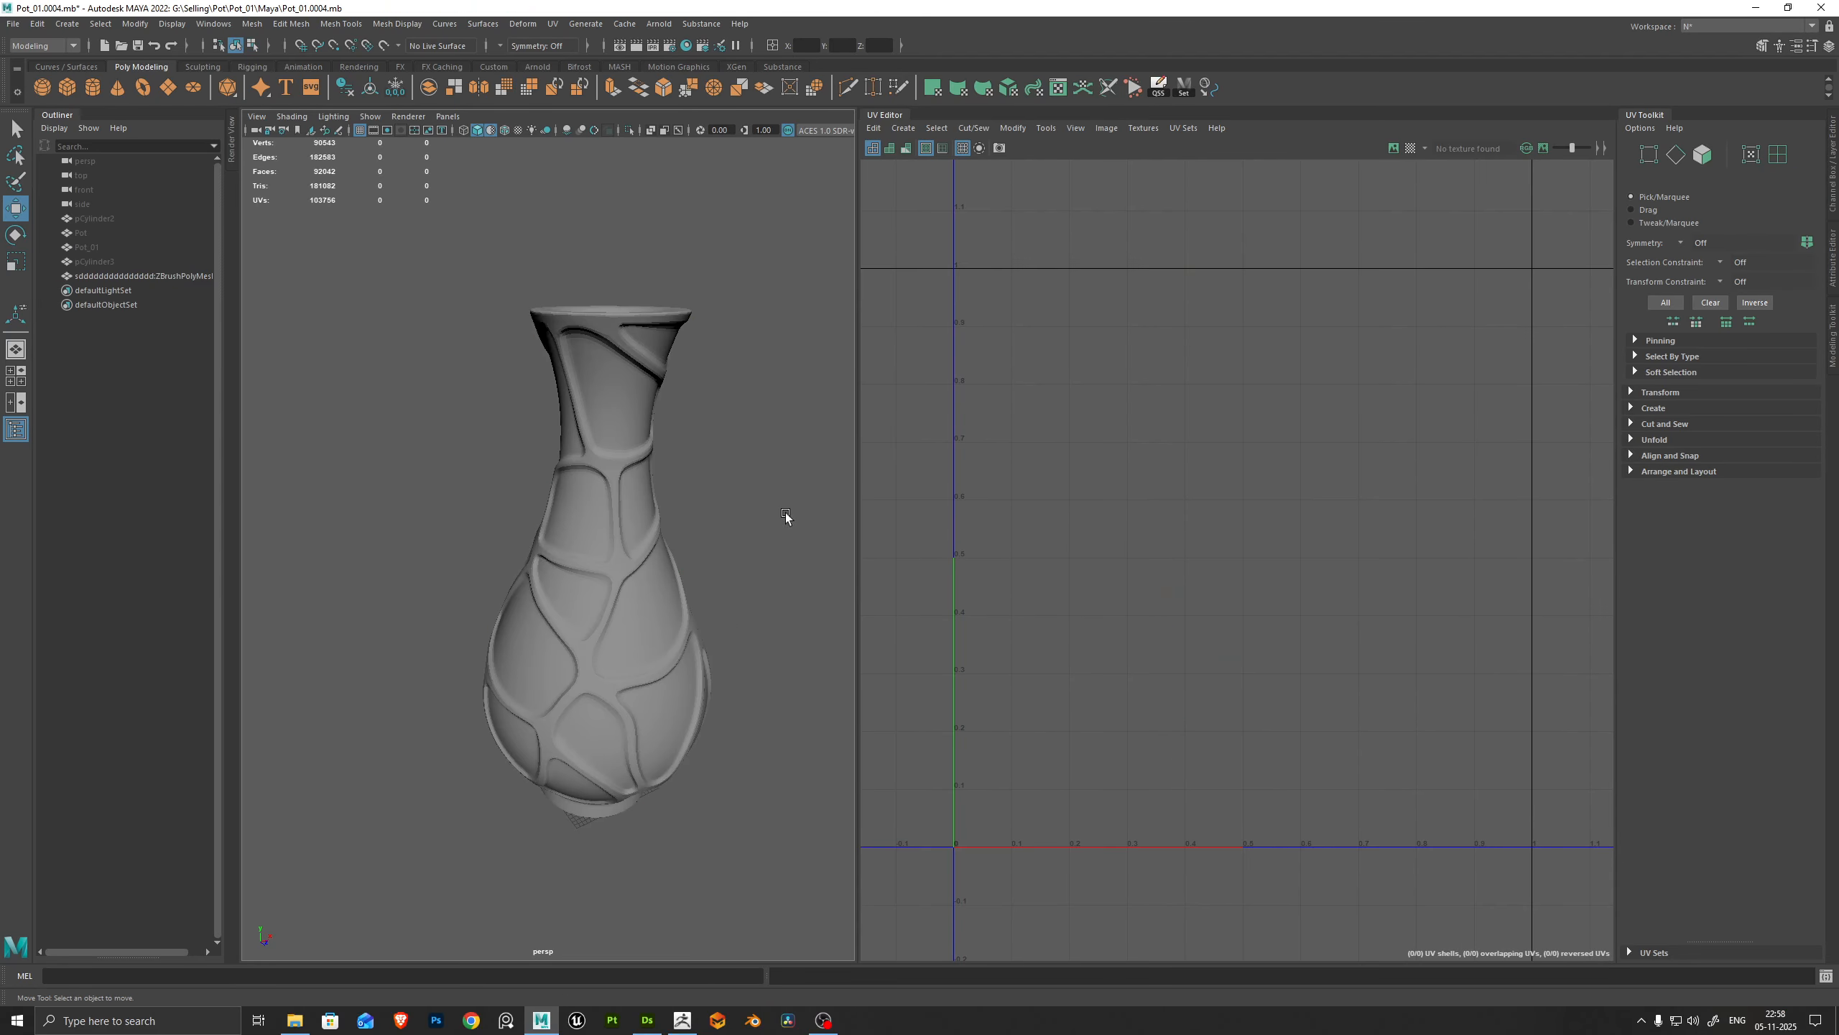
click(601, 427)
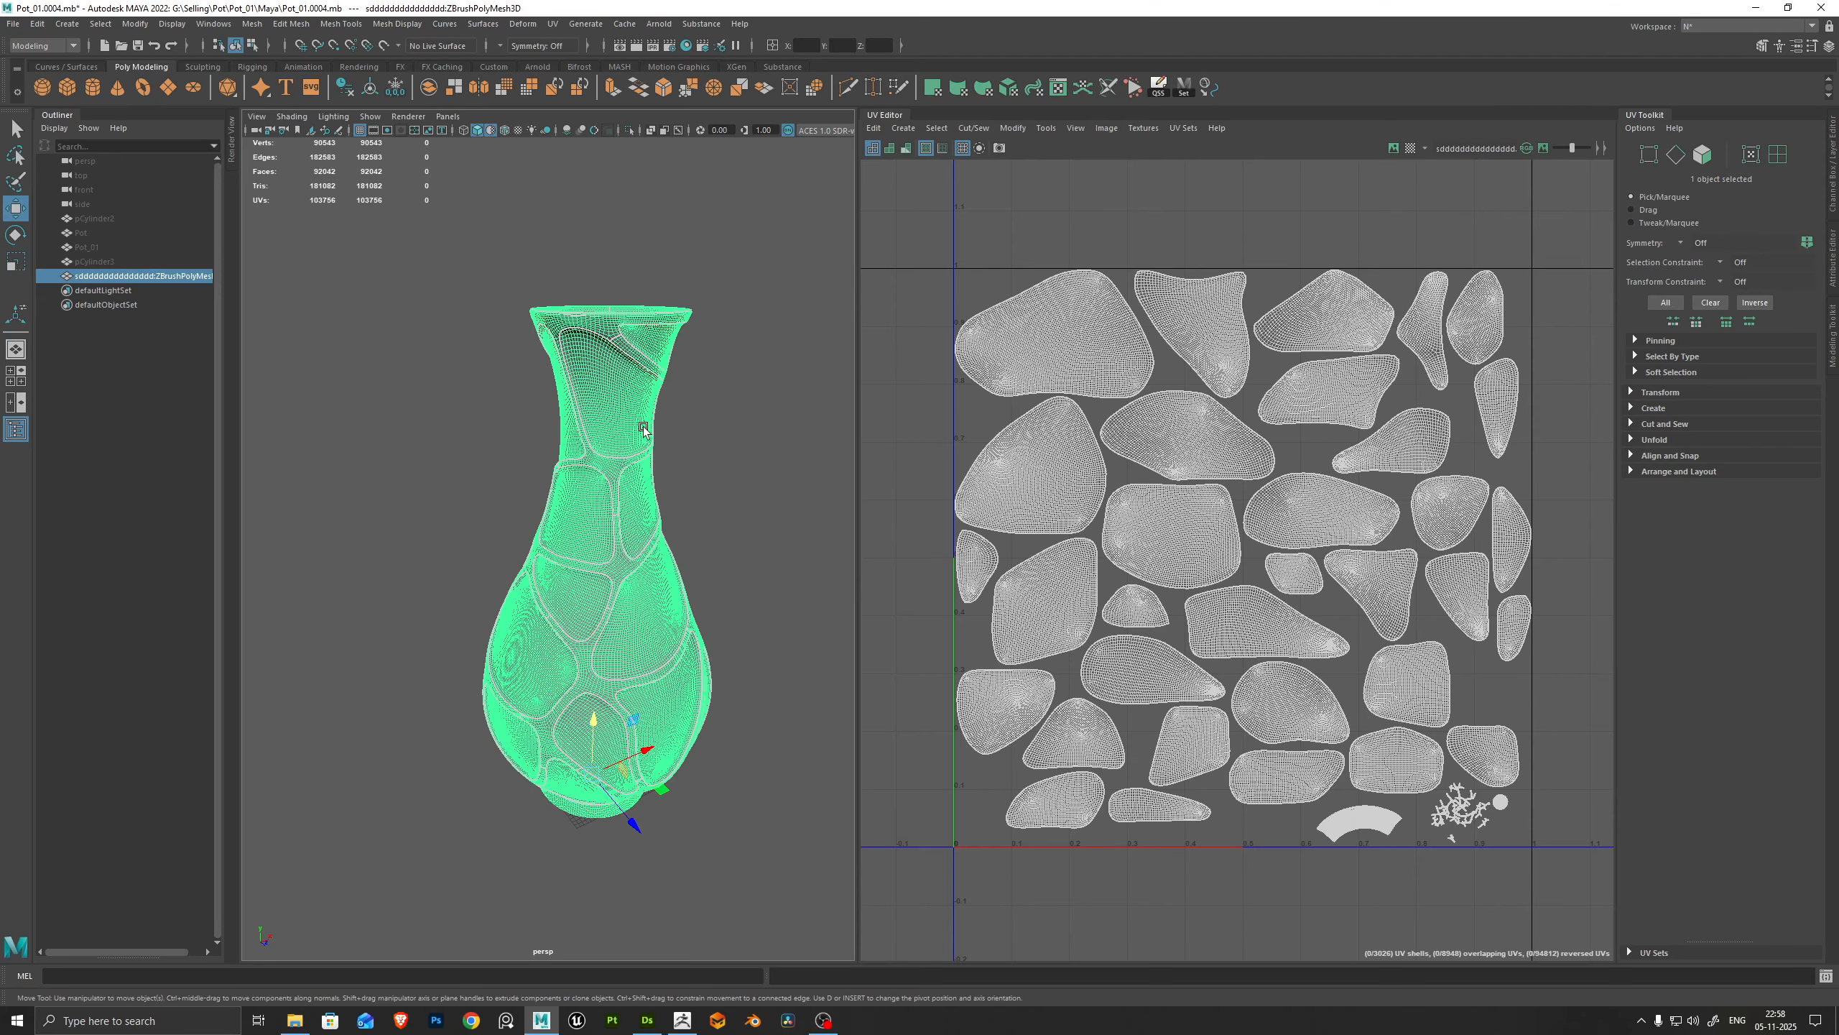
click(754, 434)
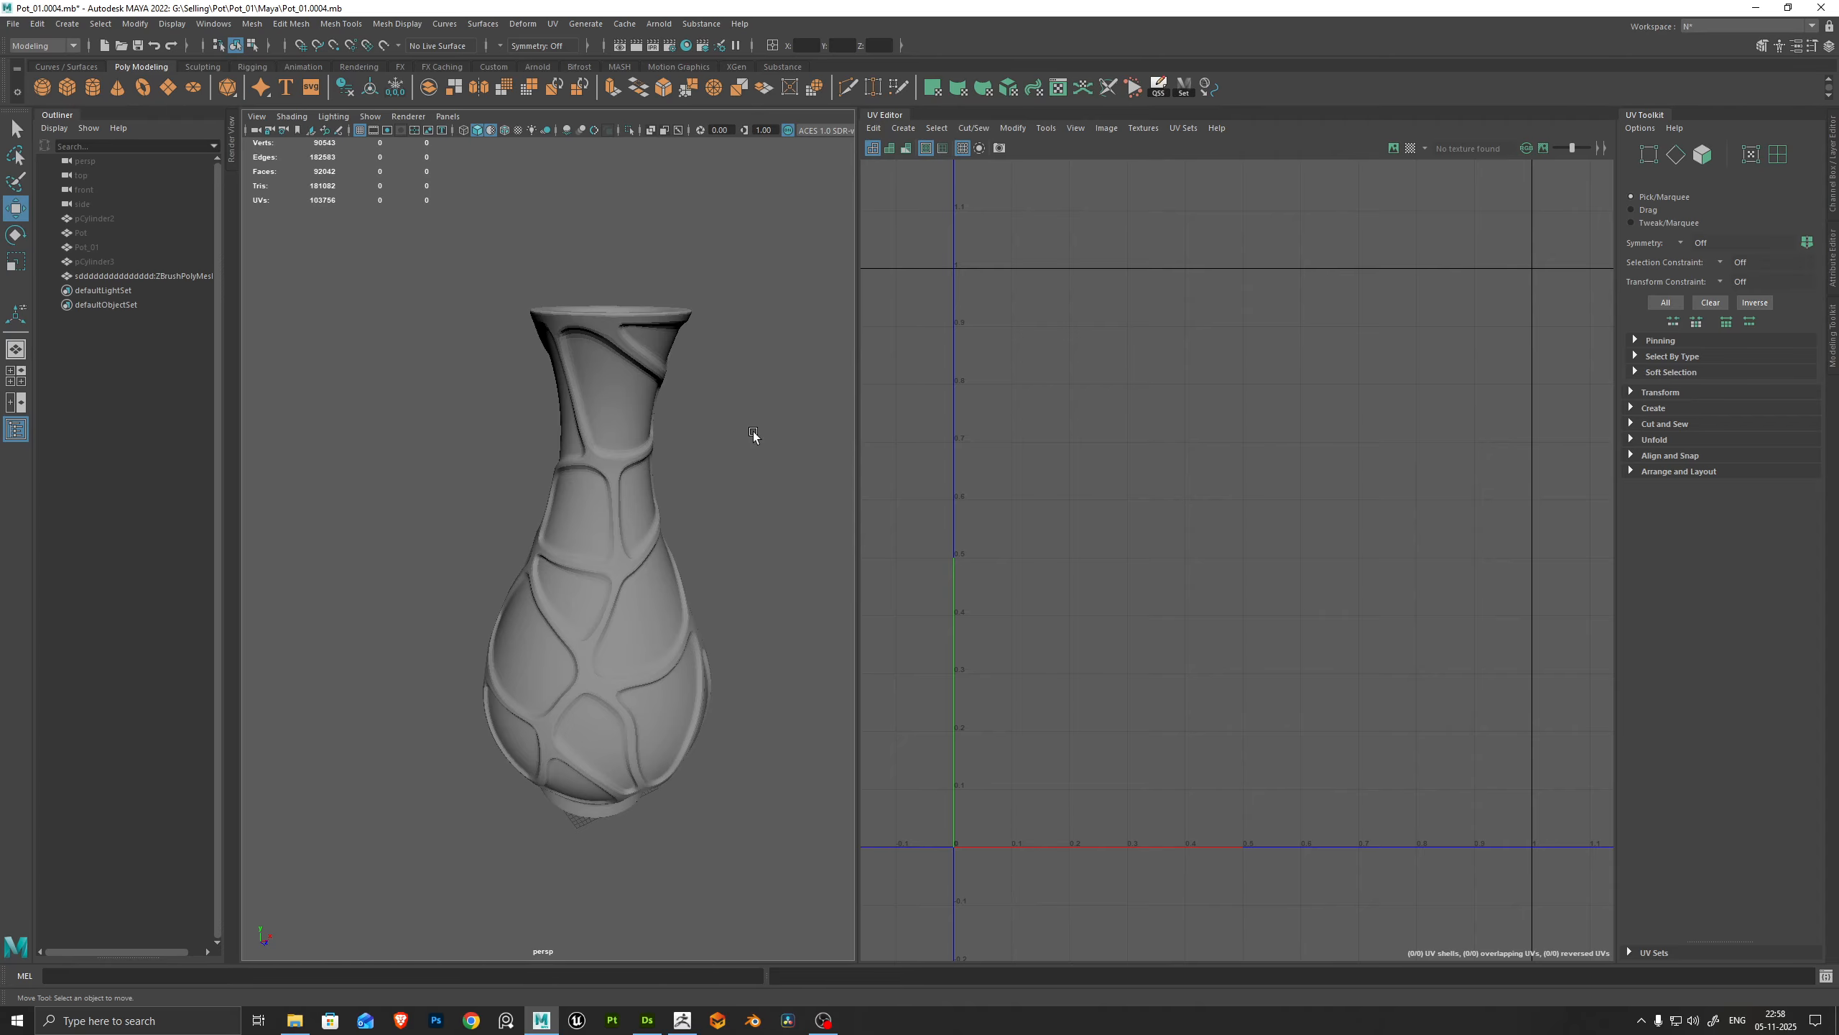
click(626, 398)
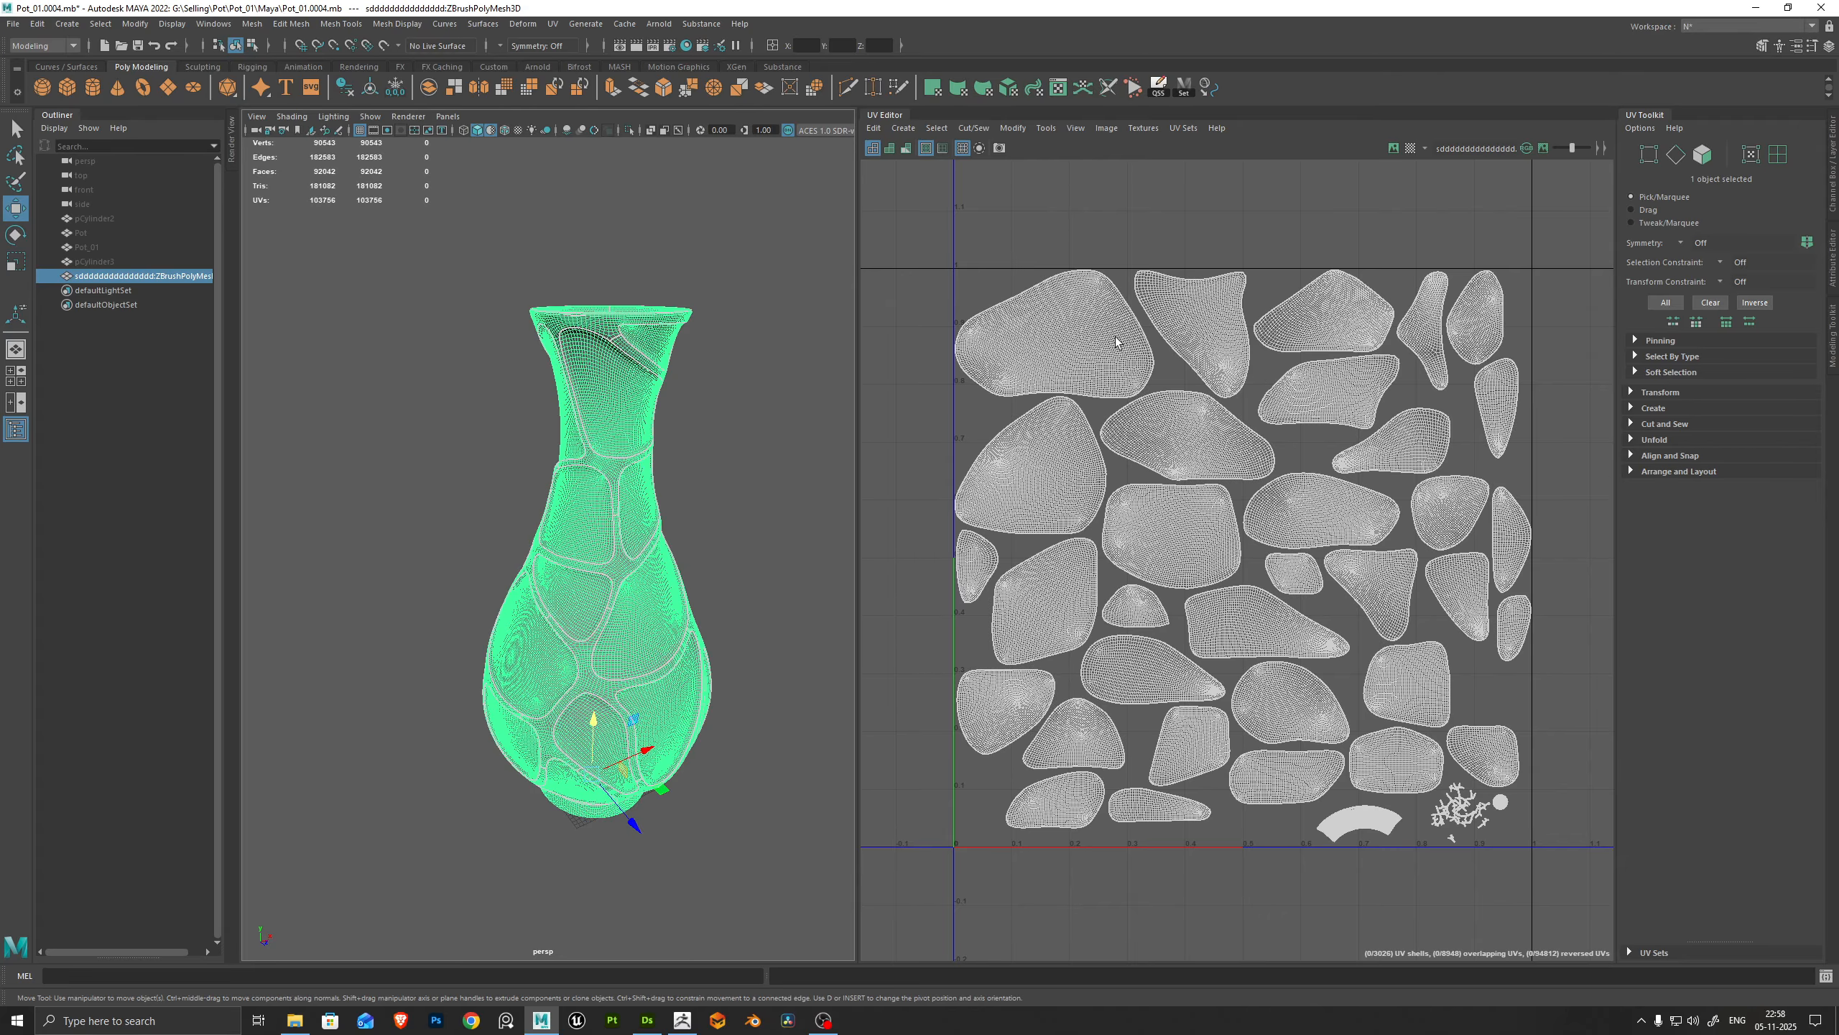
click(805, 420)
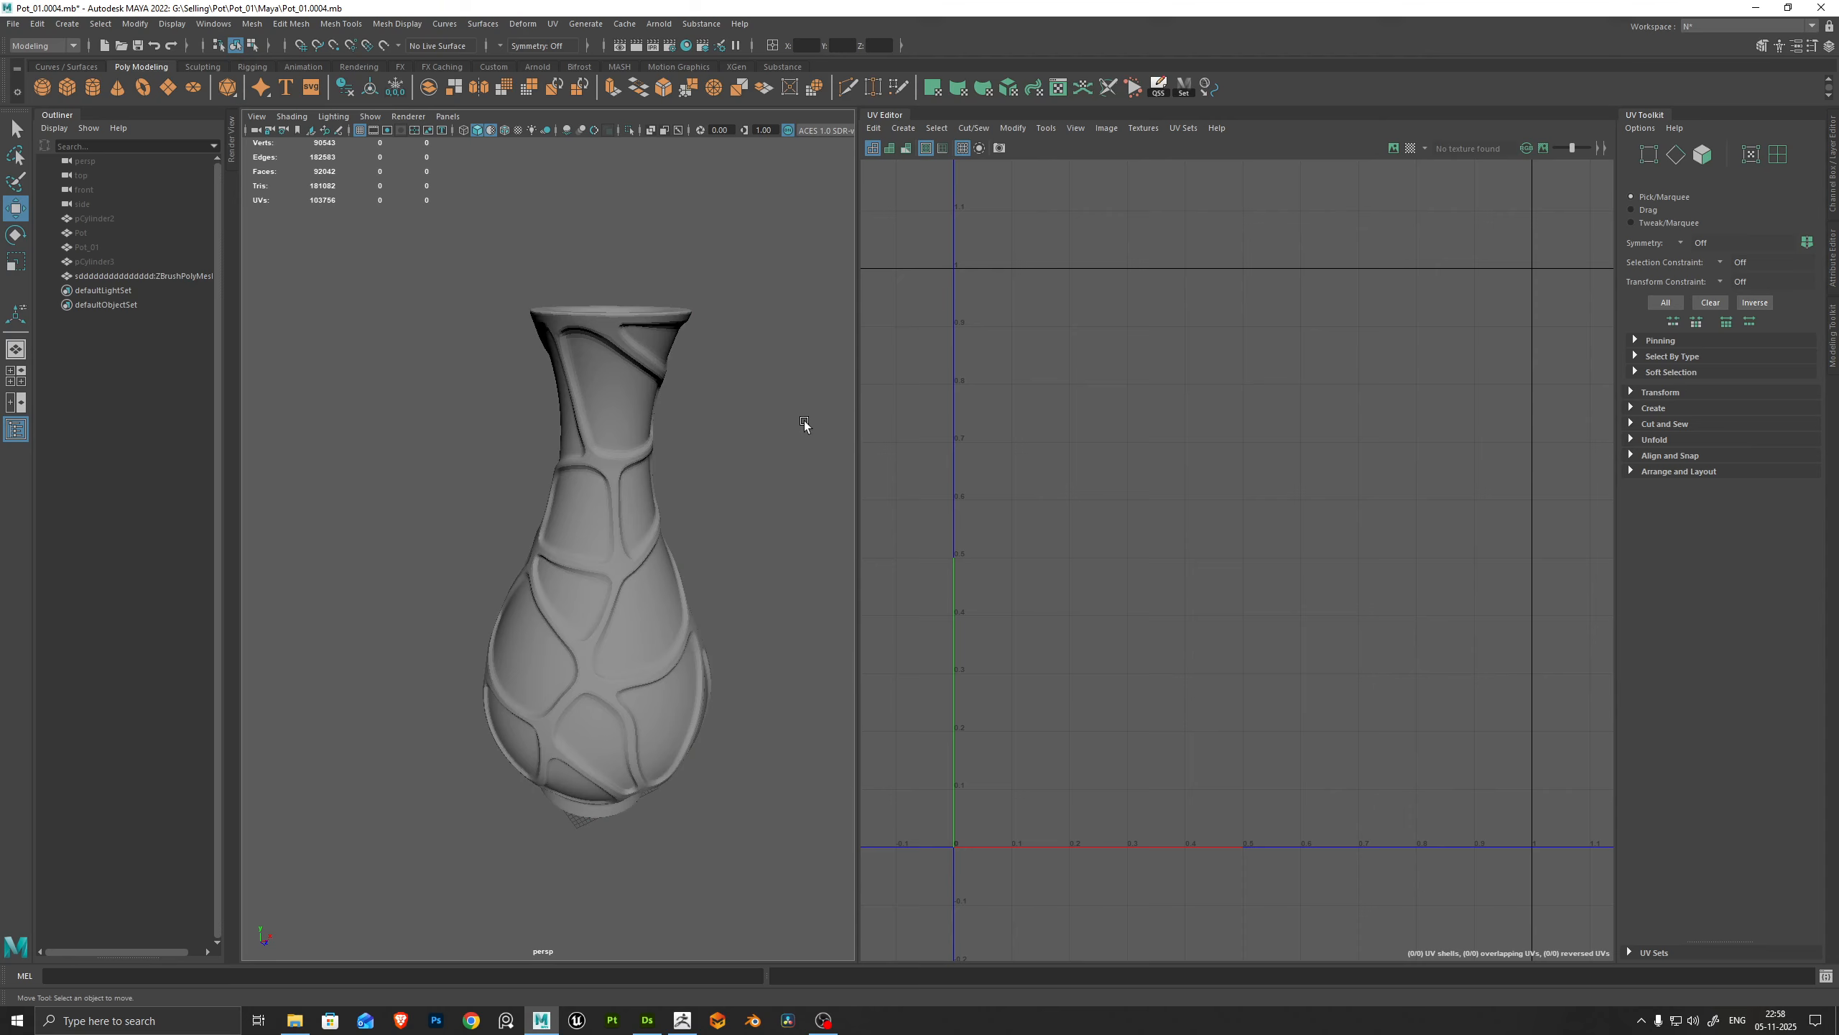
key(alt+Tab)
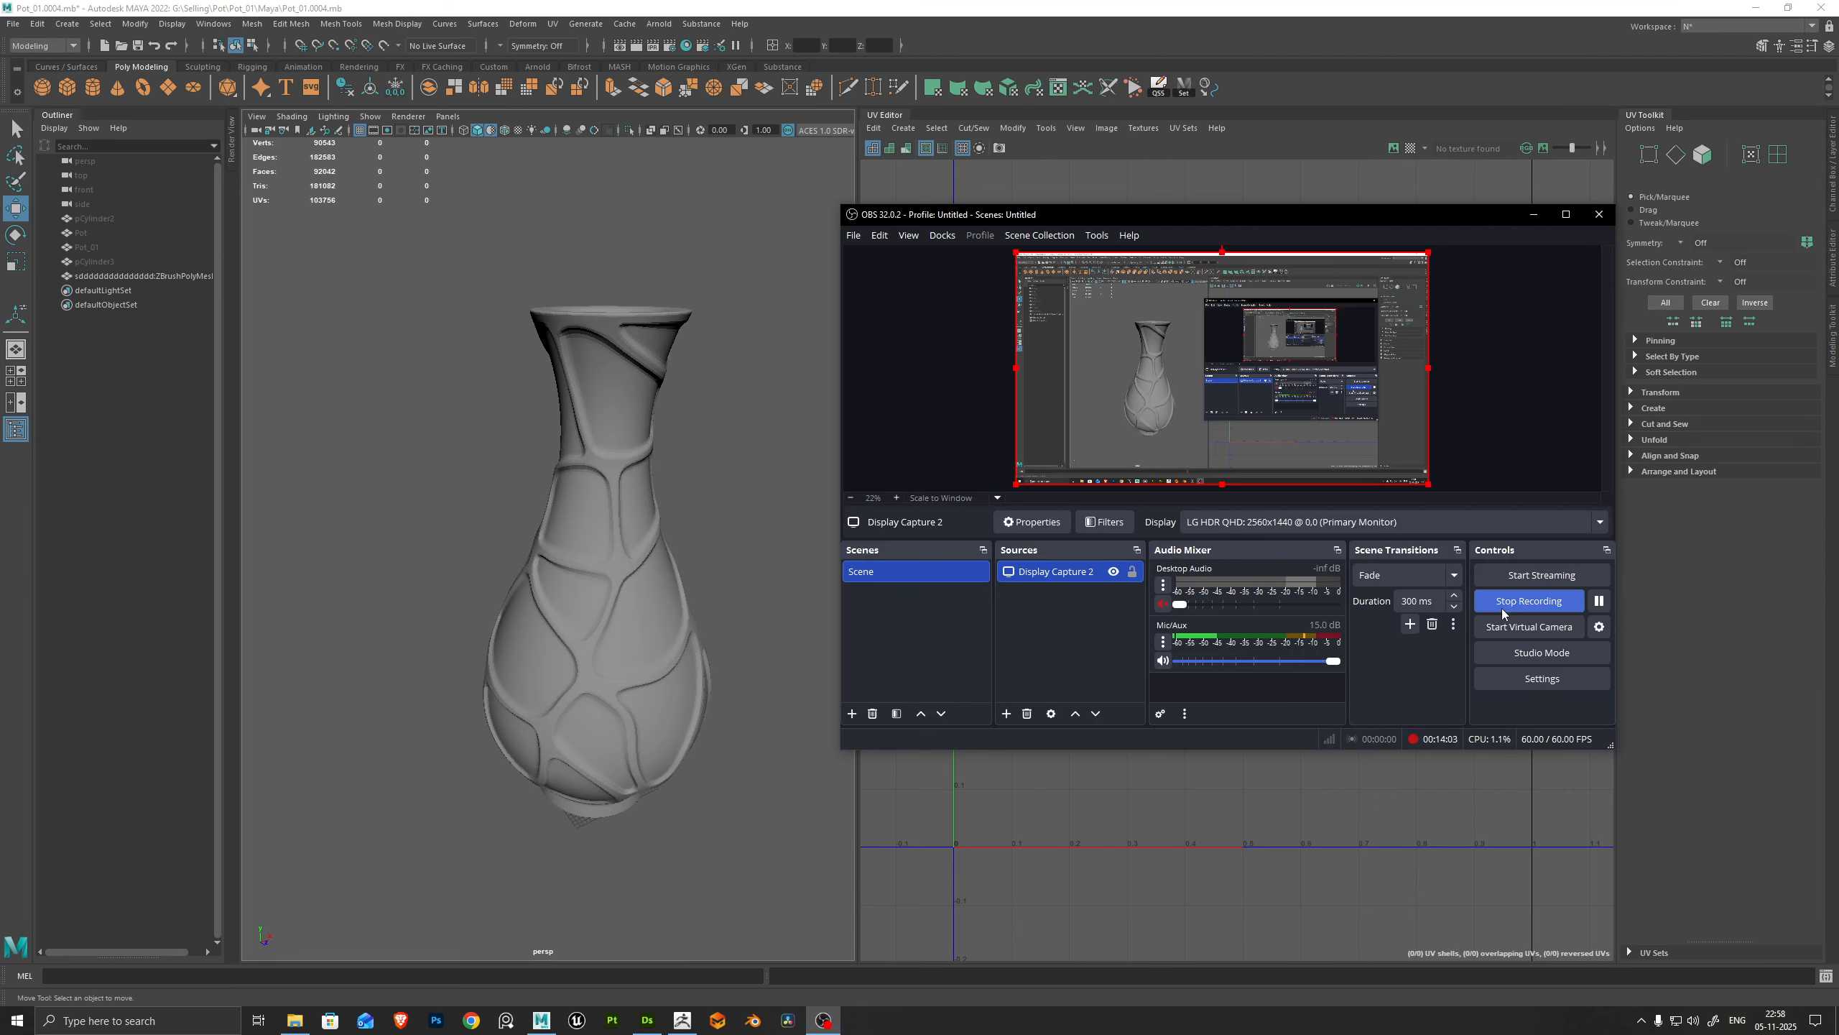